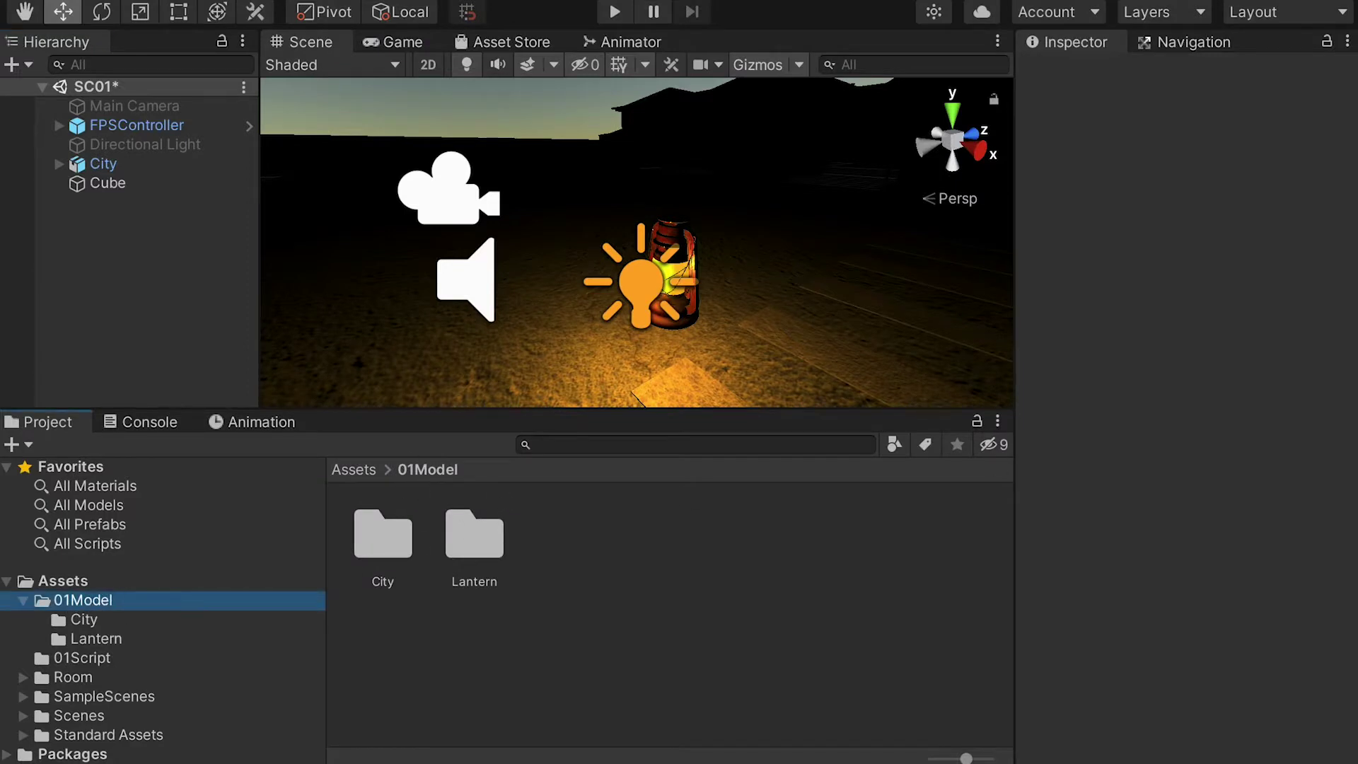
Step: Import the Flashlight folder from SurvivalGameLesson2Assets in Finder into the Unity project's 01Model folder
{"action": "key", "text": "super+Tab"}
{"action": "left_click", "coordinate": [1135, 210]}
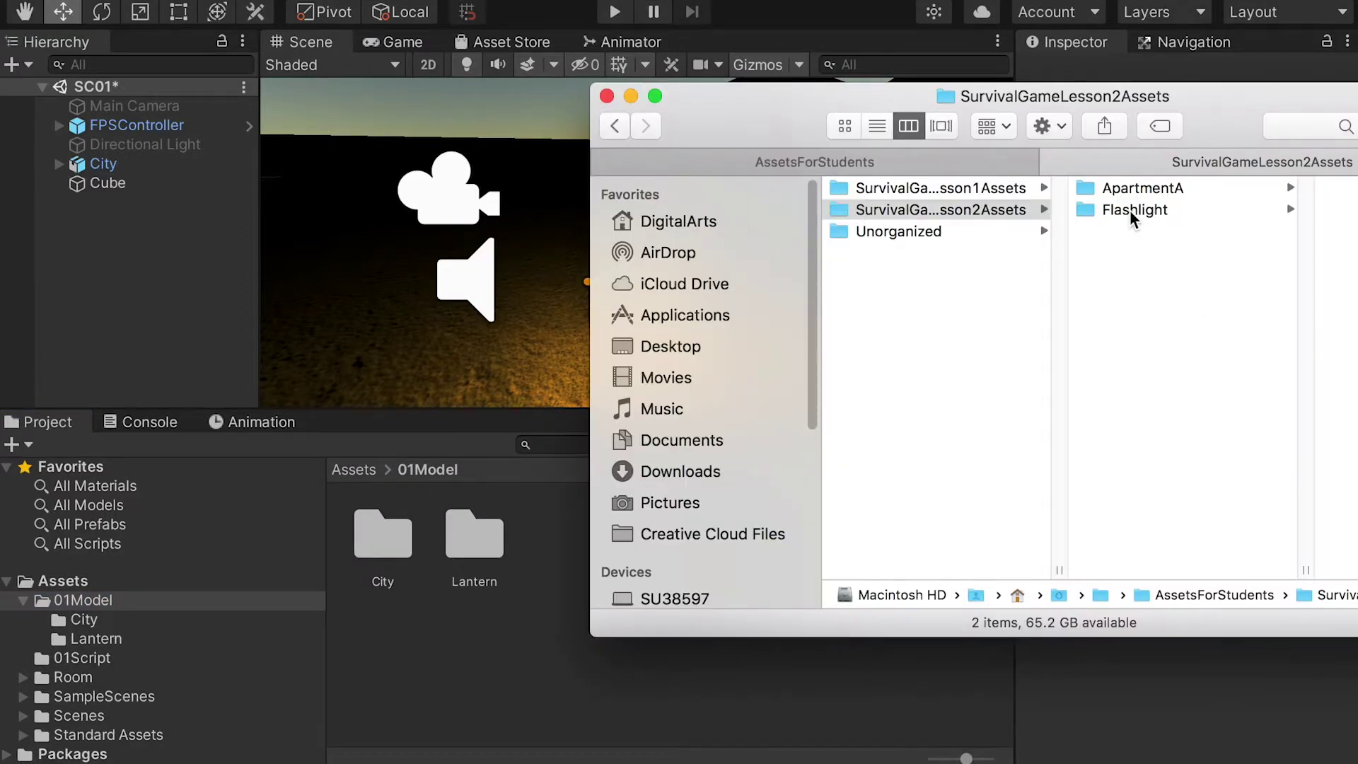
{"action": "left_click_drag", "start_coordinate": [690, 550], "coordinate": [518, 667]}
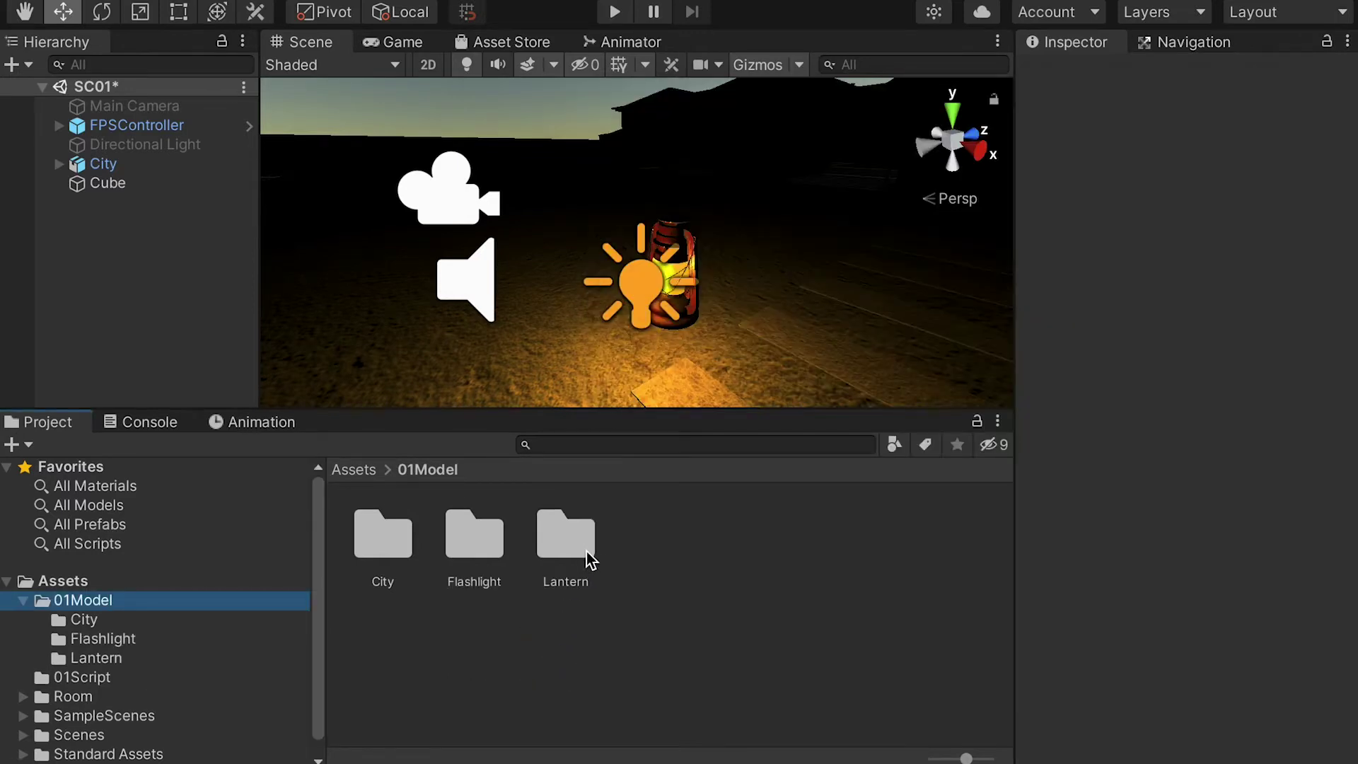
Step: Add the Flashlight model from the imported folder to the scene and make it a child of FirstPersonCharacter under FPSController
{"action": "double_click", "coordinate": [472, 547]}
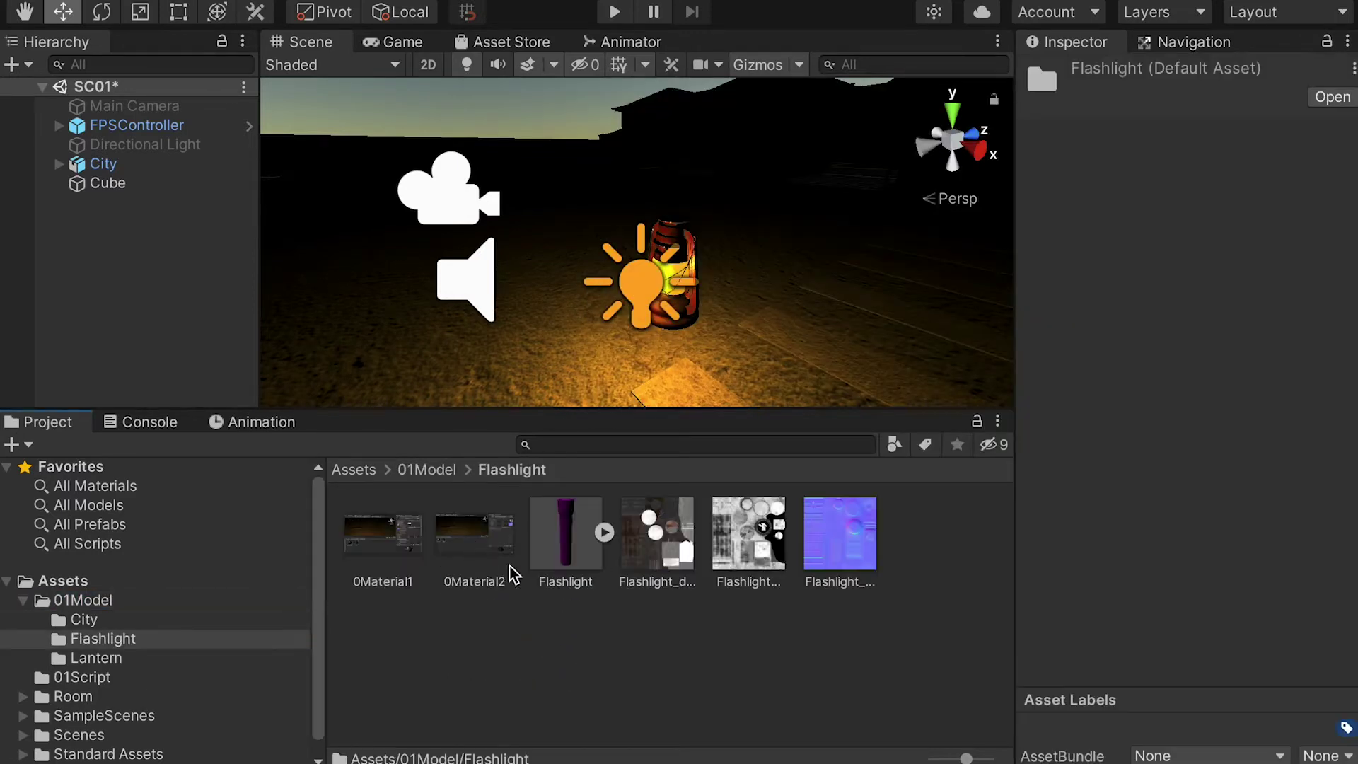
{"action": "left_click_drag", "start_coordinate": [577, 559], "coordinate": [134, 247]}
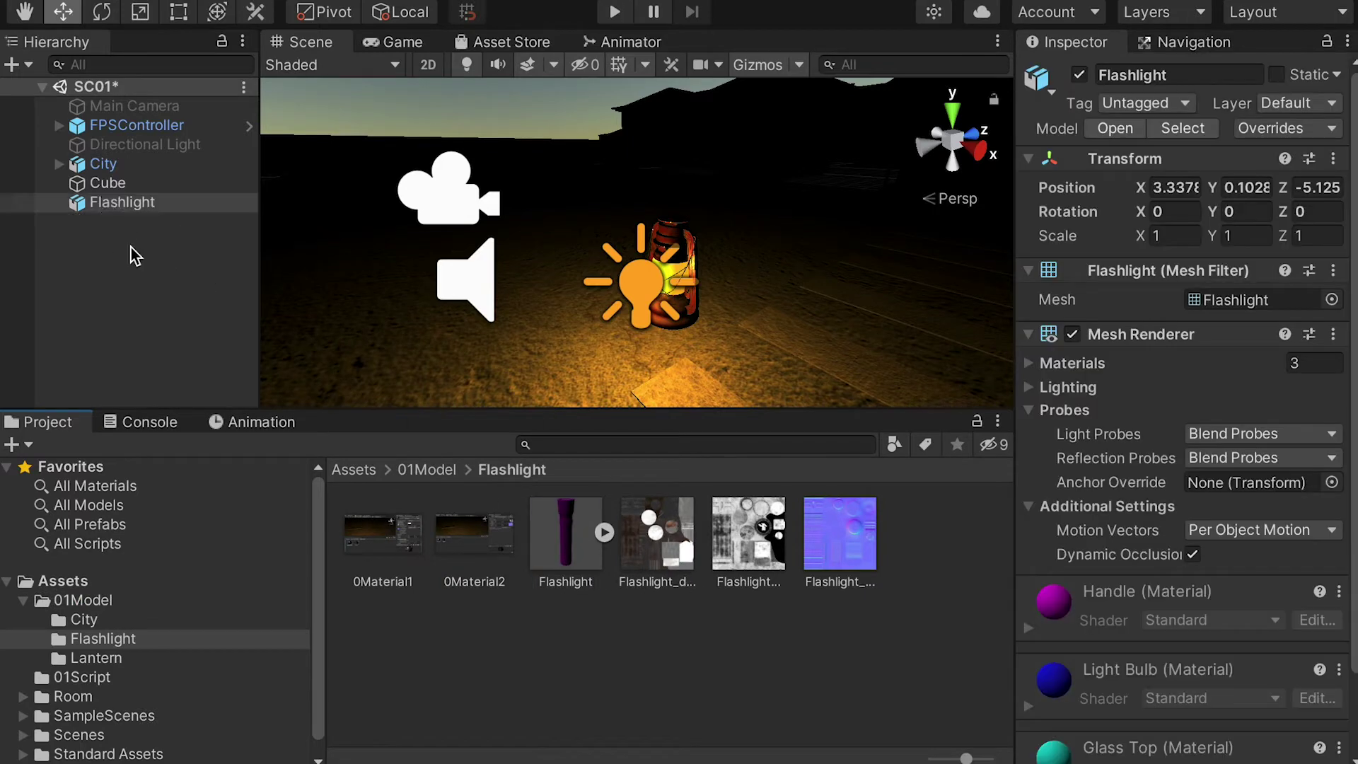
{"action": "left_click", "coordinate": [58, 125]}
{"action": "left_click", "coordinate": [76, 145]}
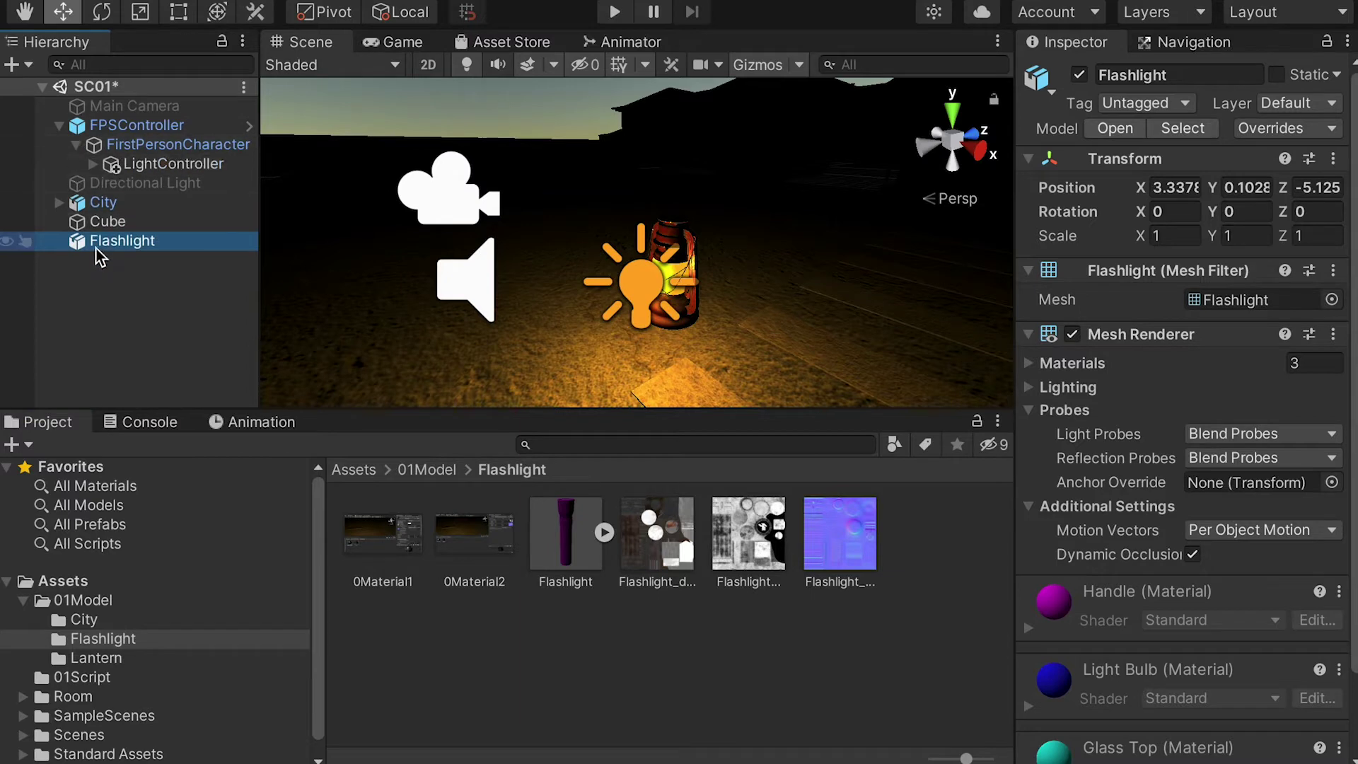
{"action": "left_click_drag", "start_coordinate": [106, 249], "coordinate": [152, 150]}
{"action": "left_click", "coordinate": [94, 164]}
{"action": "left_click", "coordinate": [93, 164]}
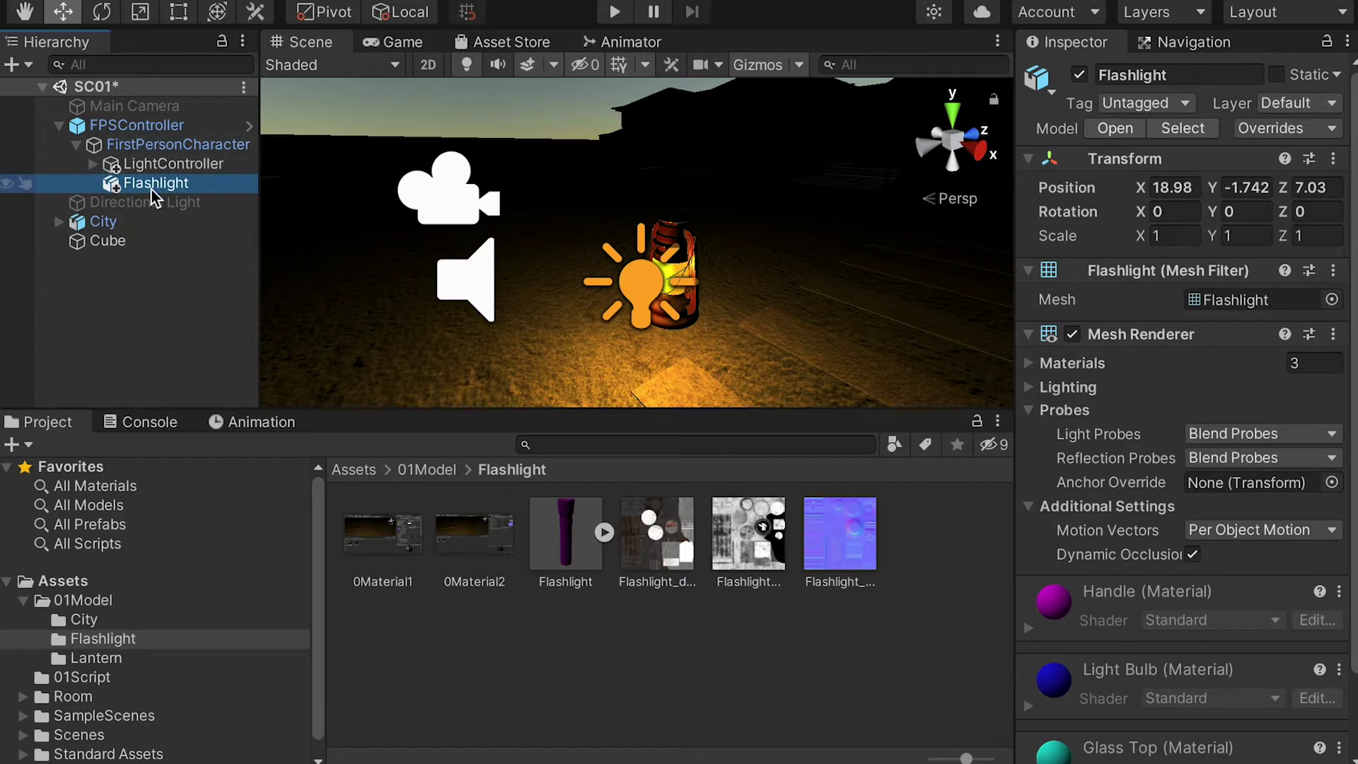
Step: Set the Flashlight's local position to X 0, Y 0, Z 0
{"action": "left_click", "coordinate": [151, 186]}
{"action": "left_click", "coordinate": [105, 185]}
{"action": "left_click", "coordinate": [1172, 188]}
{"action": "type", "text": "0"}
{"action": "key", "text": "Tab"}
{"action": "type", "text": "0"}
{"action": "key", "text": "Tab"}
{"action": "type", "text": "0"}
Step: Move the Flashlight forward from the character along its local Z axis to about 1.06
{"action": "left_click", "coordinate": [173, 164]}
{"action": "left_click", "coordinate": [156, 182]}
{"action": "left_click_drag", "start_coordinate": [529, 184], "coordinate": [587, 198]}
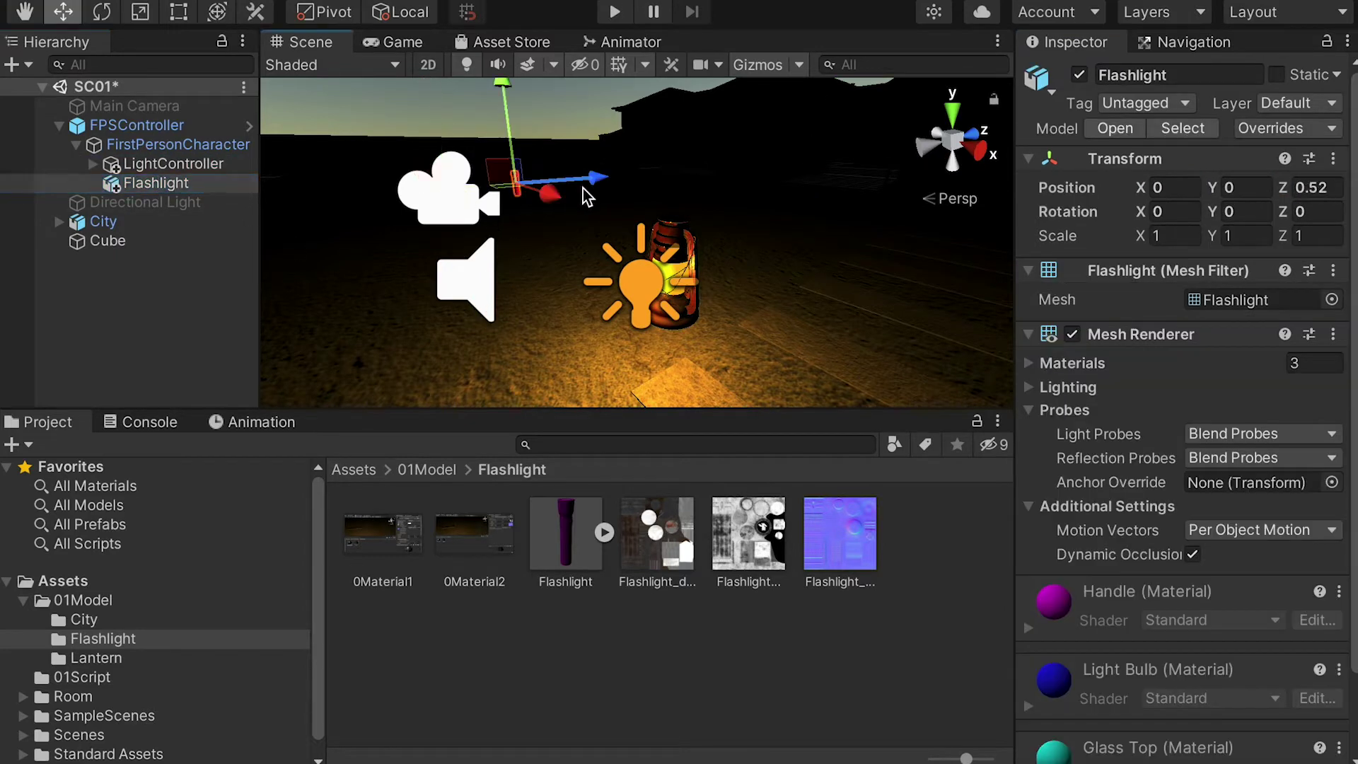
{"action": "scroll", "coordinate": [583, 196], "scroll_direction": "up", "scroll_amount": 3}
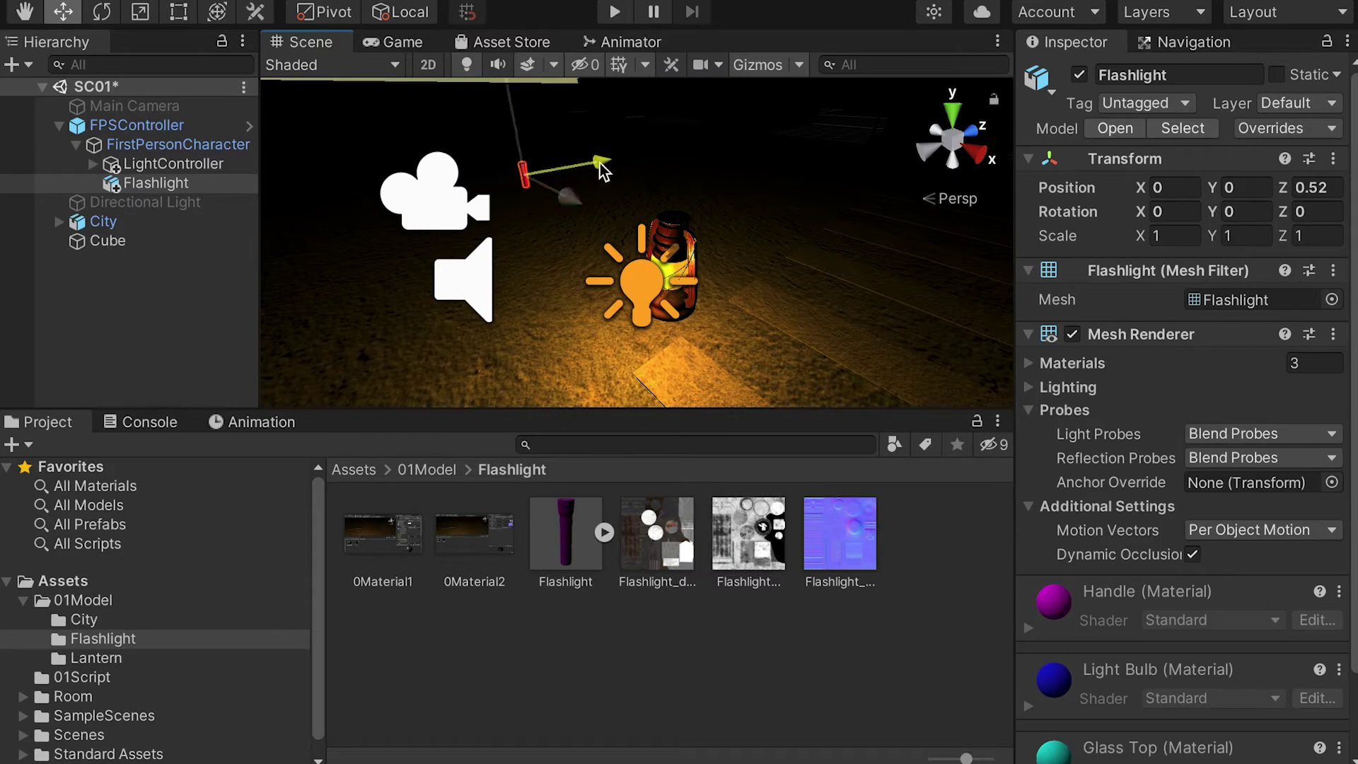
{"action": "left_click_drag", "start_coordinate": [603, 170], "coordinate": [969, 205]}
Step: Scale the Flashlight uniformly to about 3.66 and rotate it about X to about 95 degrees so it points forward
{"action": "key", "text": "r"}
{"action": "left_click_drag", "start_coordinate": [837, 219], "coordinate": [636, 212], "text": "alt"}
{"action": "left_click_drag", "start_coordinate": [590, 168], "coordinate": [556, 178]}
{"action": "key", "text": "e"}
{"action": "left_click_drag", "start_coordinate": [484, 130], "coordinate": [539, 158], "text": "alt"}
{"action": "left_click_drag", "start_coordinate": [420, 185], "coordinate": [800, 234]}
Step: Create a new material named FlashlightM in the Flashlight asset folder
{"action": "left_click", "coordinate": [934, 549]}
{"action": "right_click", "coordinate": [931, 552]}
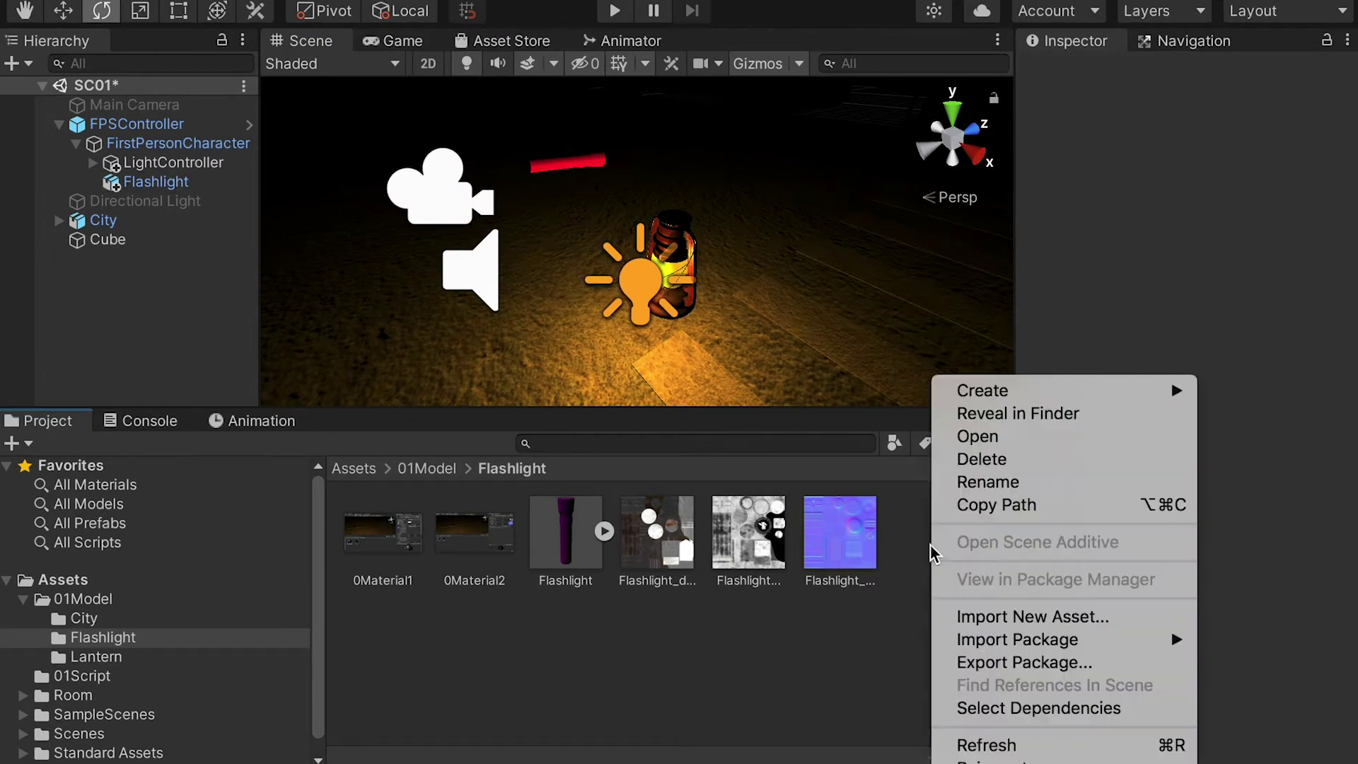
{"action": "mouse_move", "coordinate": [991, 400]}
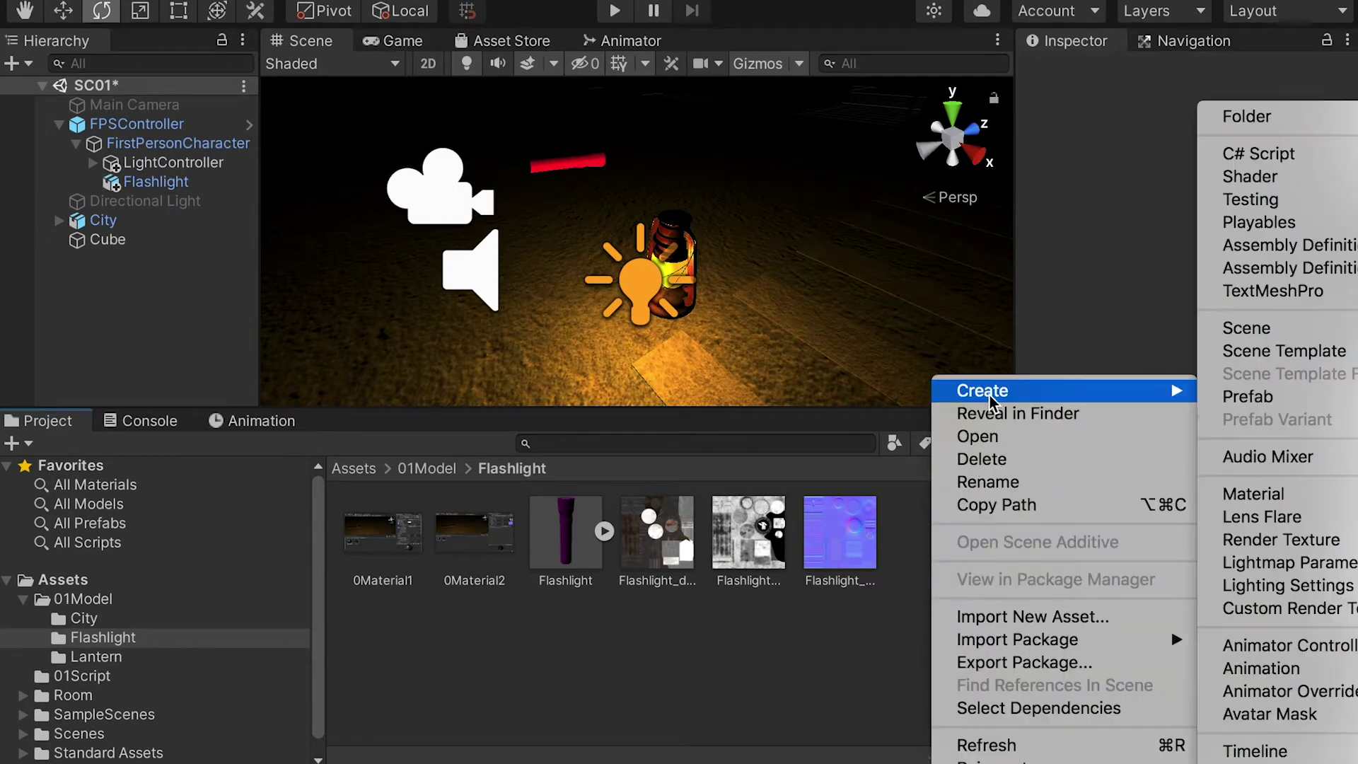
{"action": "left_click", "coordinate": [1253, 493]}
{"action": "type", "text": "FlashlightM"}
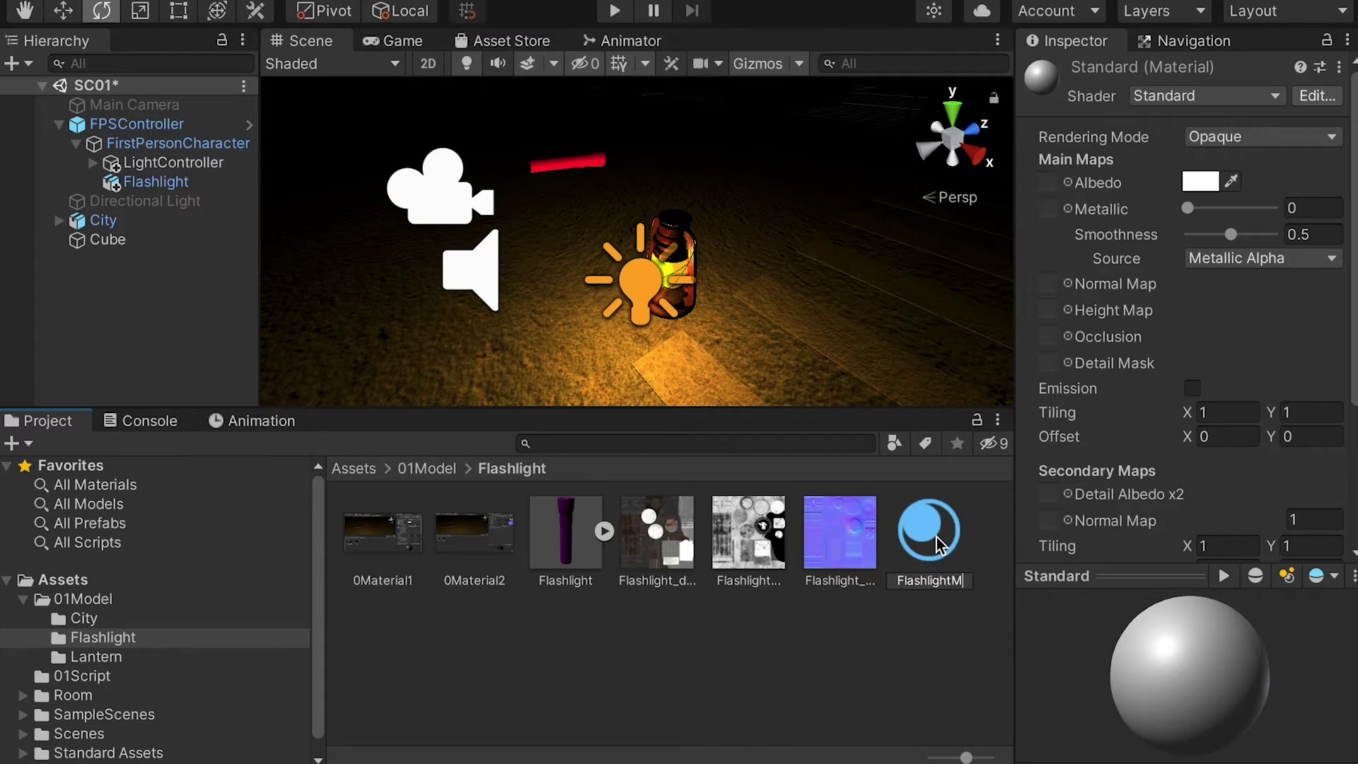
{"action": "key", "text": "Return"}
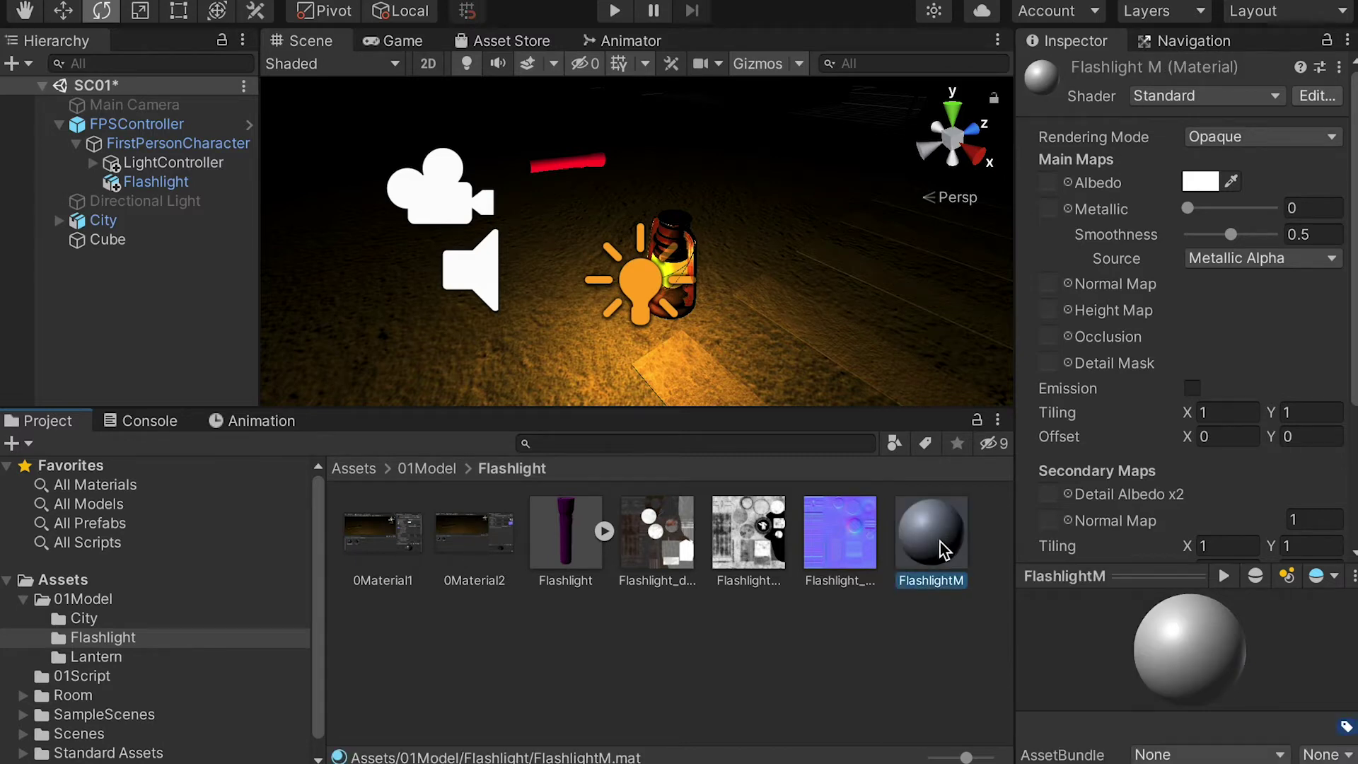
Step: Assign the three Flashlight textures to FlashlightM's Albedo, Metallic and Normal Map, using the blue one as the normal map
{"action": "left_click_drag", "start_coordinate": [660, 532], "coordinate": [1050, 185]}
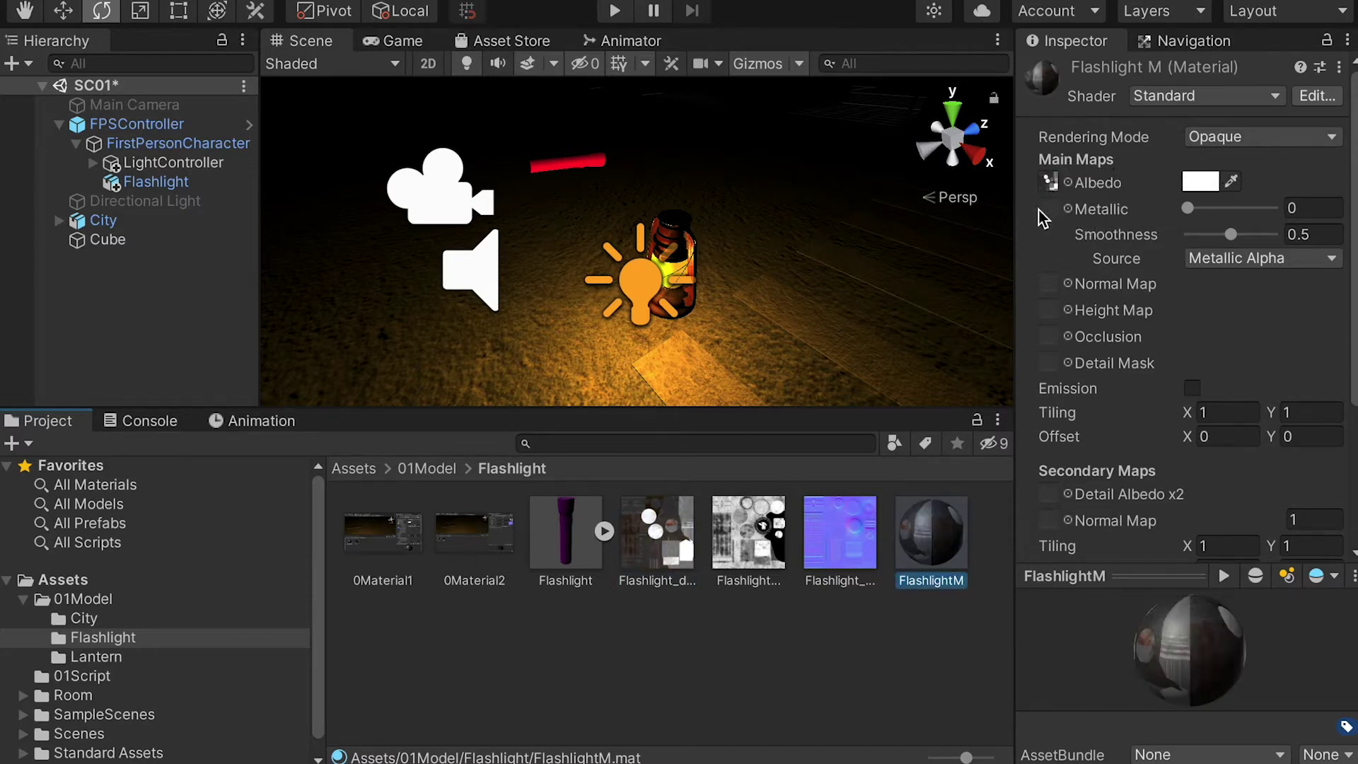
{"action": "left_click_drag", "start_coordinate": [748, 552], "coordinate": [1049, 210]}
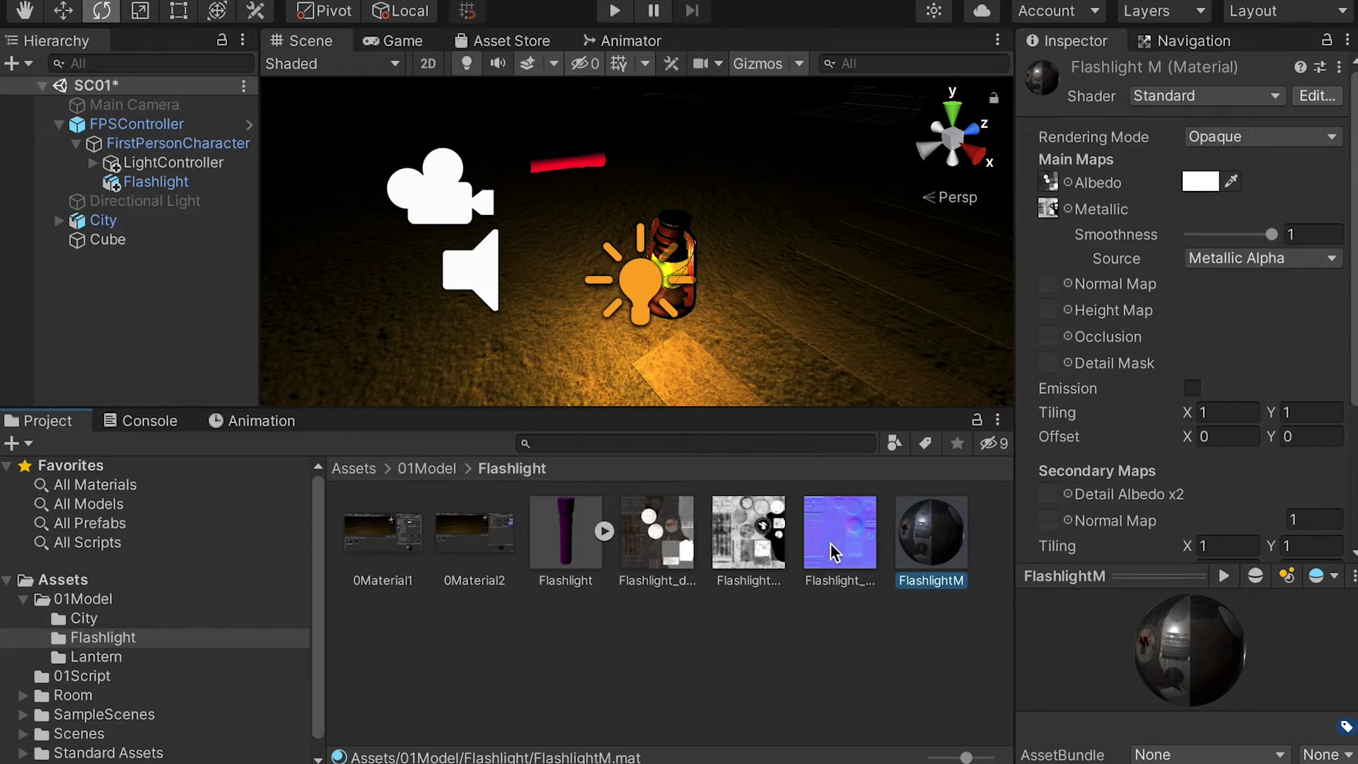
{"action": "left_click_drag", "start_coordinate": [990, 300], "coordinate": [1050, 285]}
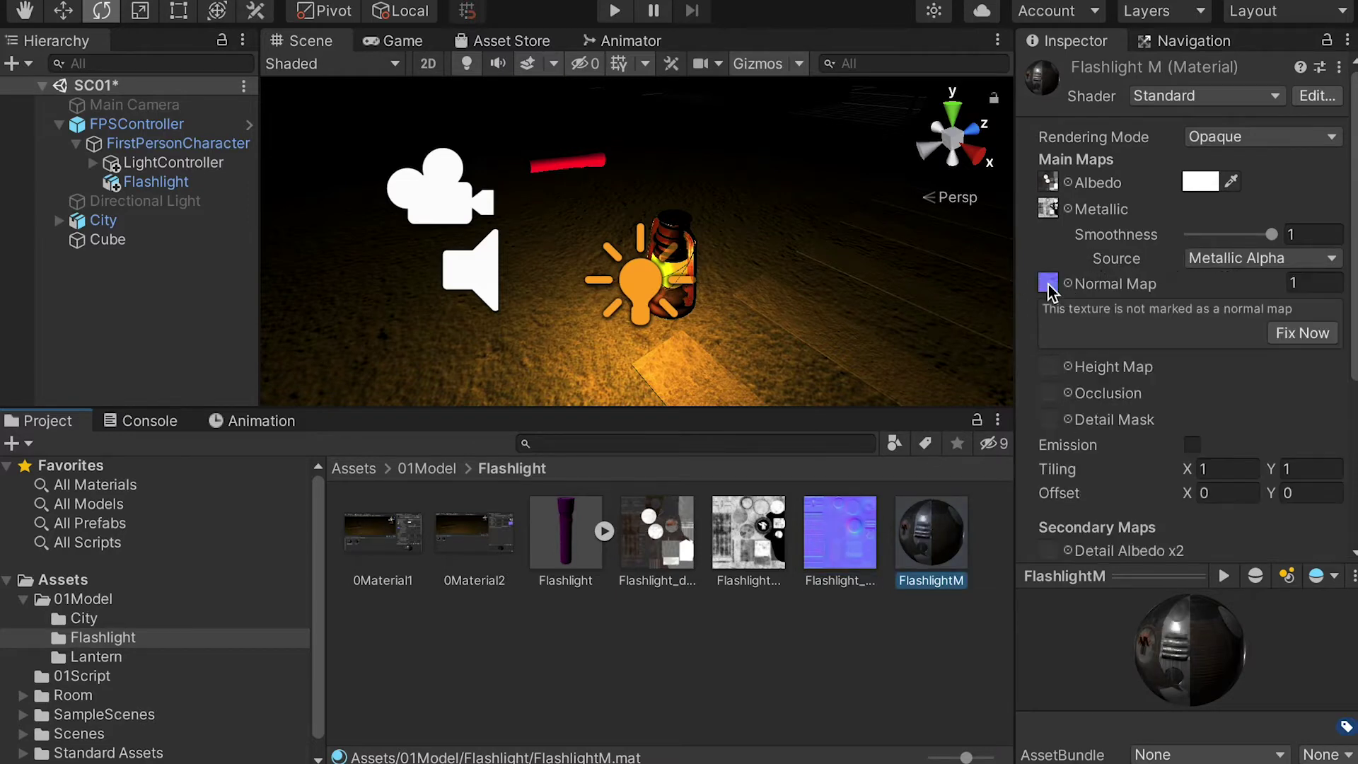
Step: Apply the FlashlightM material to the flashlight in the scene and select the Flashlight object to check it
{"action": "left_click_drag", "start_coordinate": [923, 535], "coordinate": [615, 306]}
{"action": "left_click", "coordinate": [565, 168]}
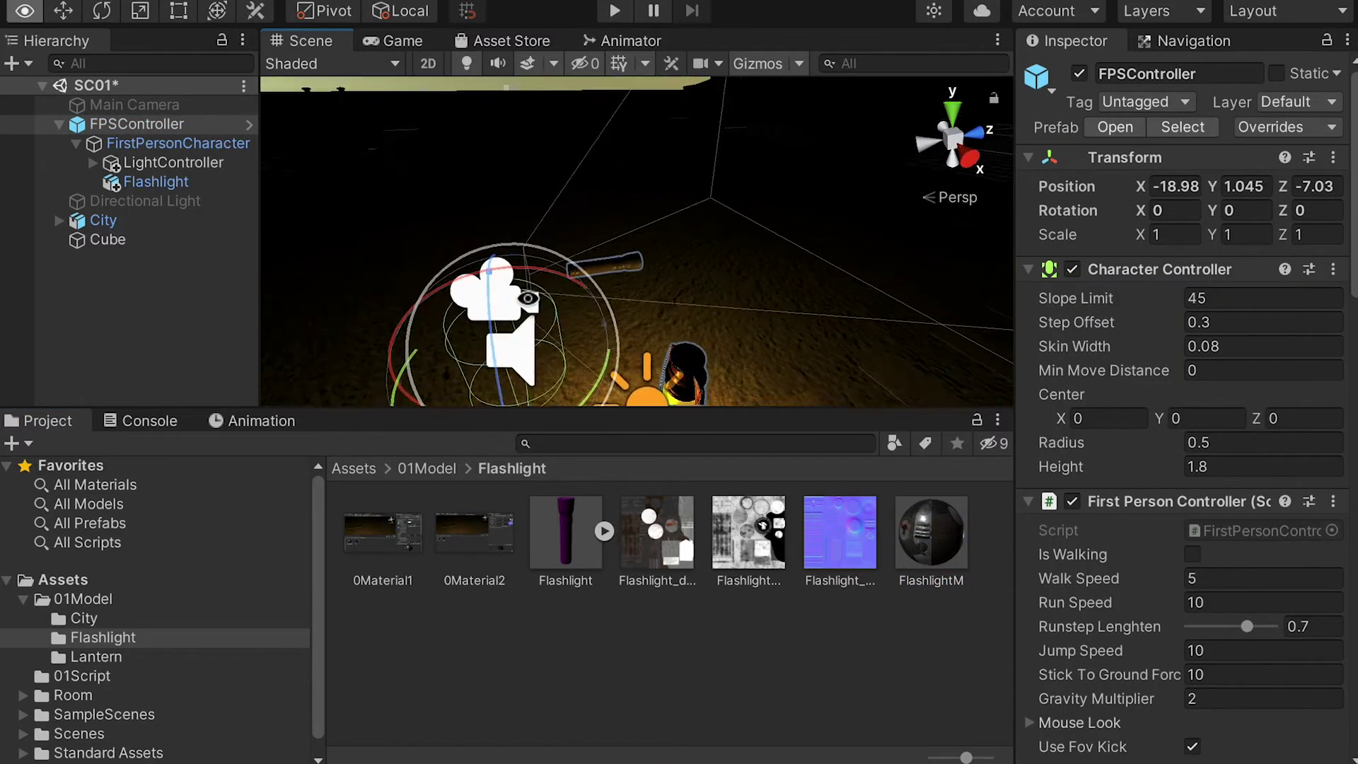
{"action": "left_click", "coordinate": [156, 182]}
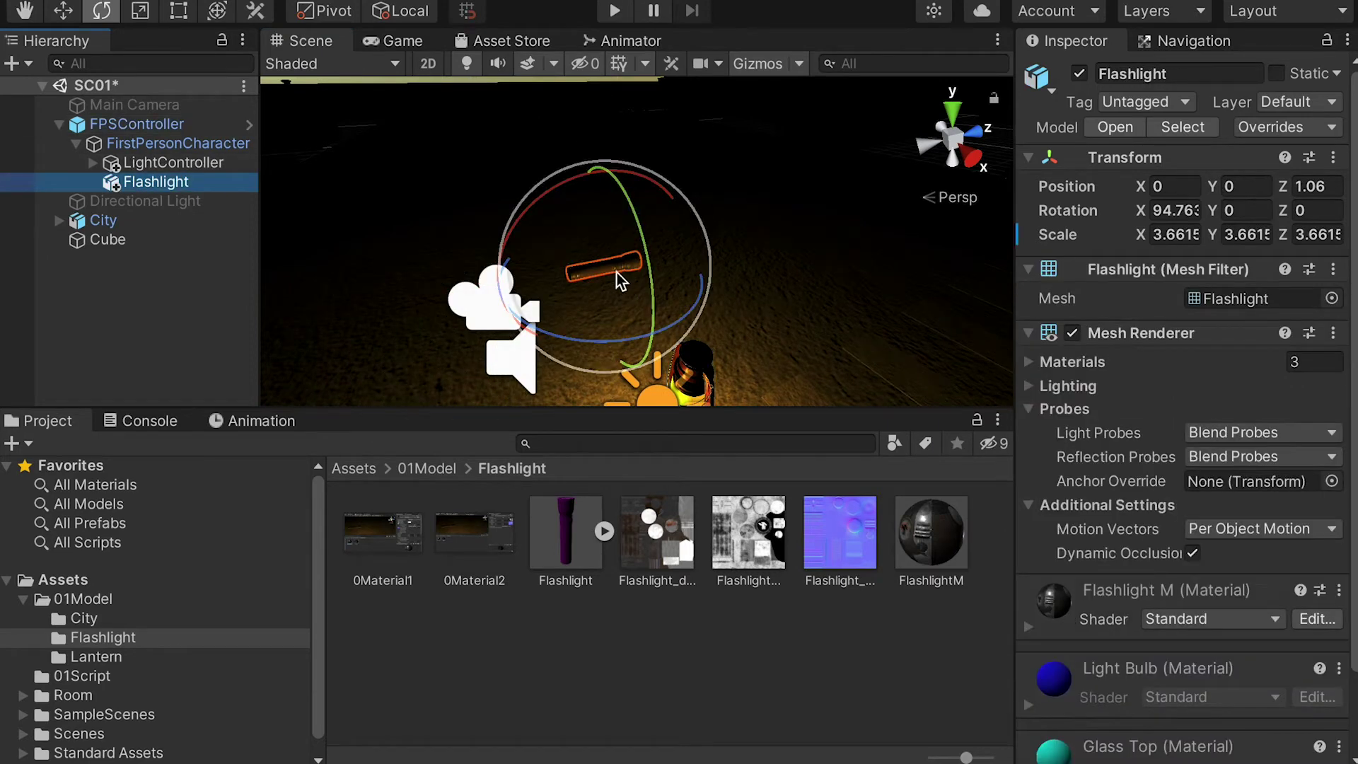
{"action": "left_click_drag", "start_coordinate": [606, 277], "coordinate": [571, 278], "text": "alt"}
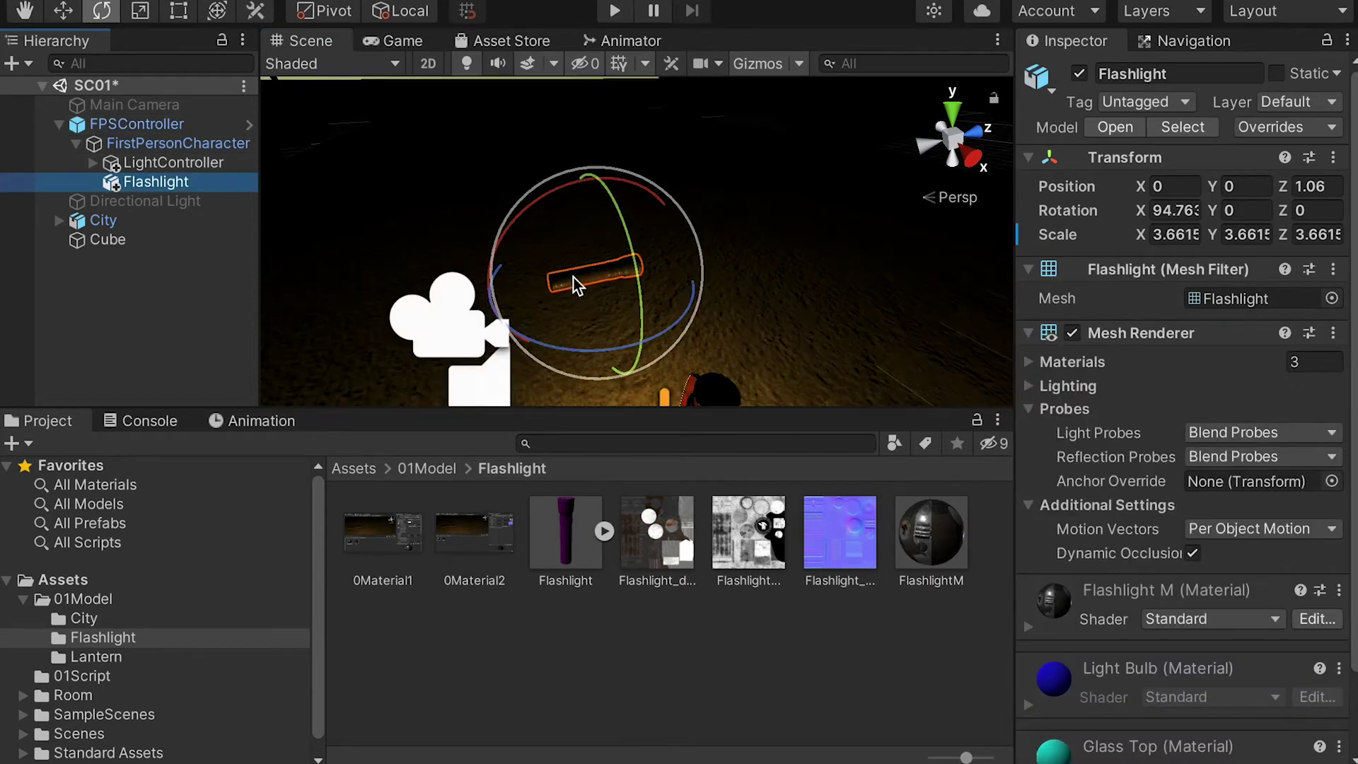
{"action": "right_click", "coordinate": [160, 180]}
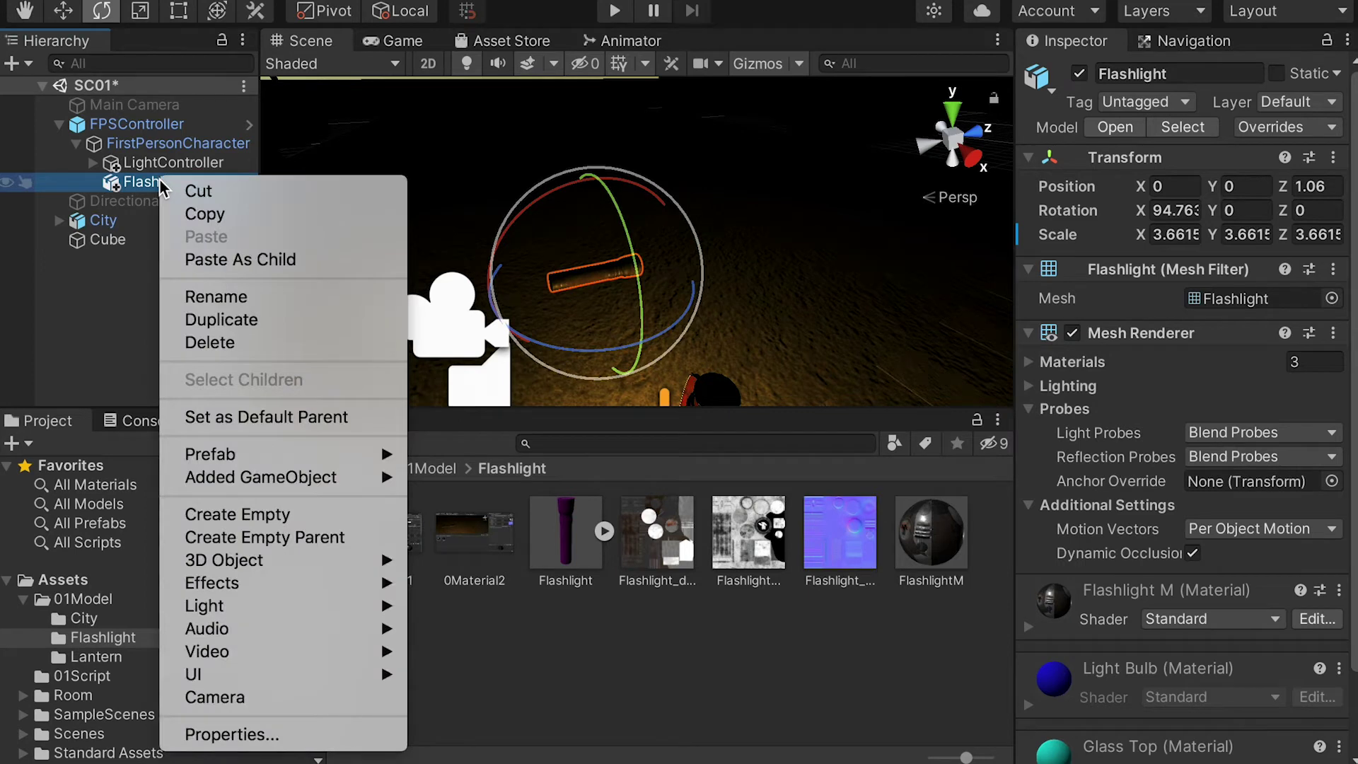
{"action": "mouse_move", "coordinate": [290, 610]}
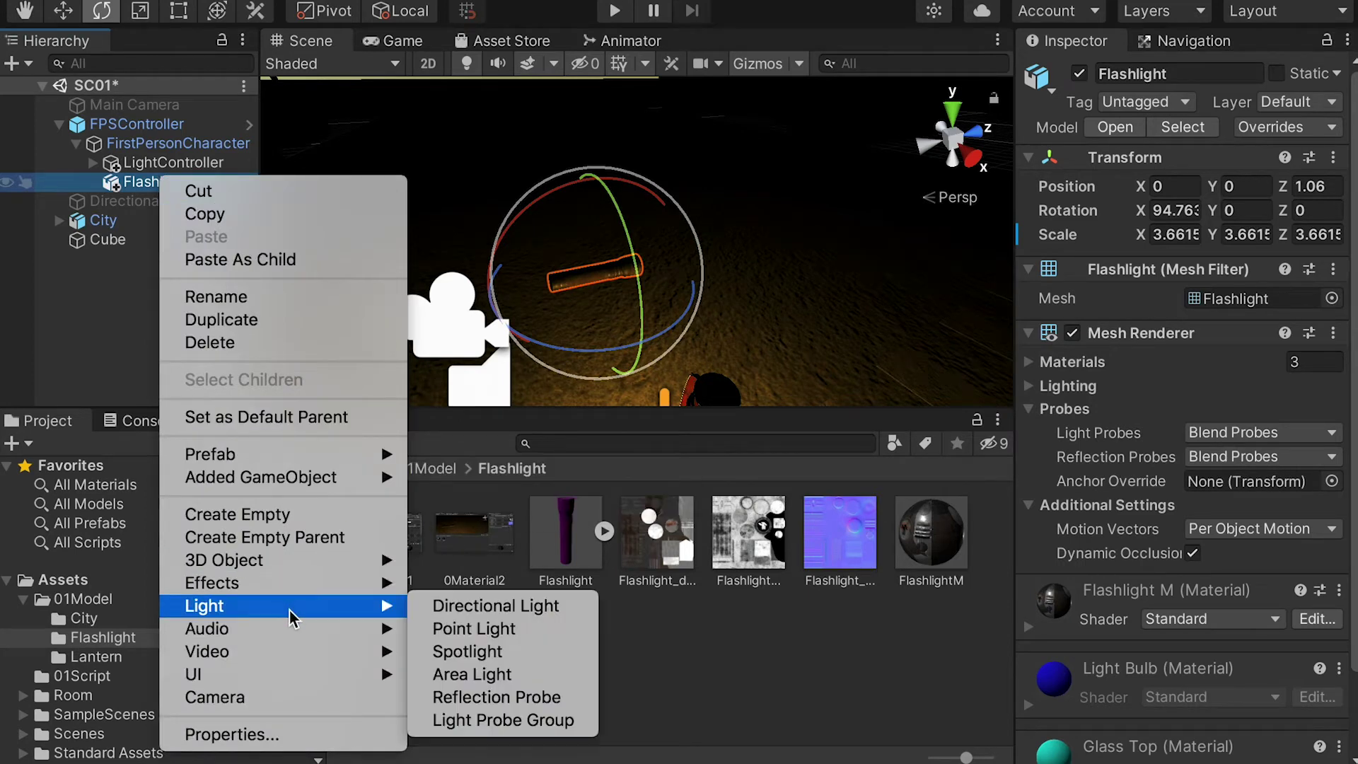
{"action": "left_click", "coordinate": [481, 628]}
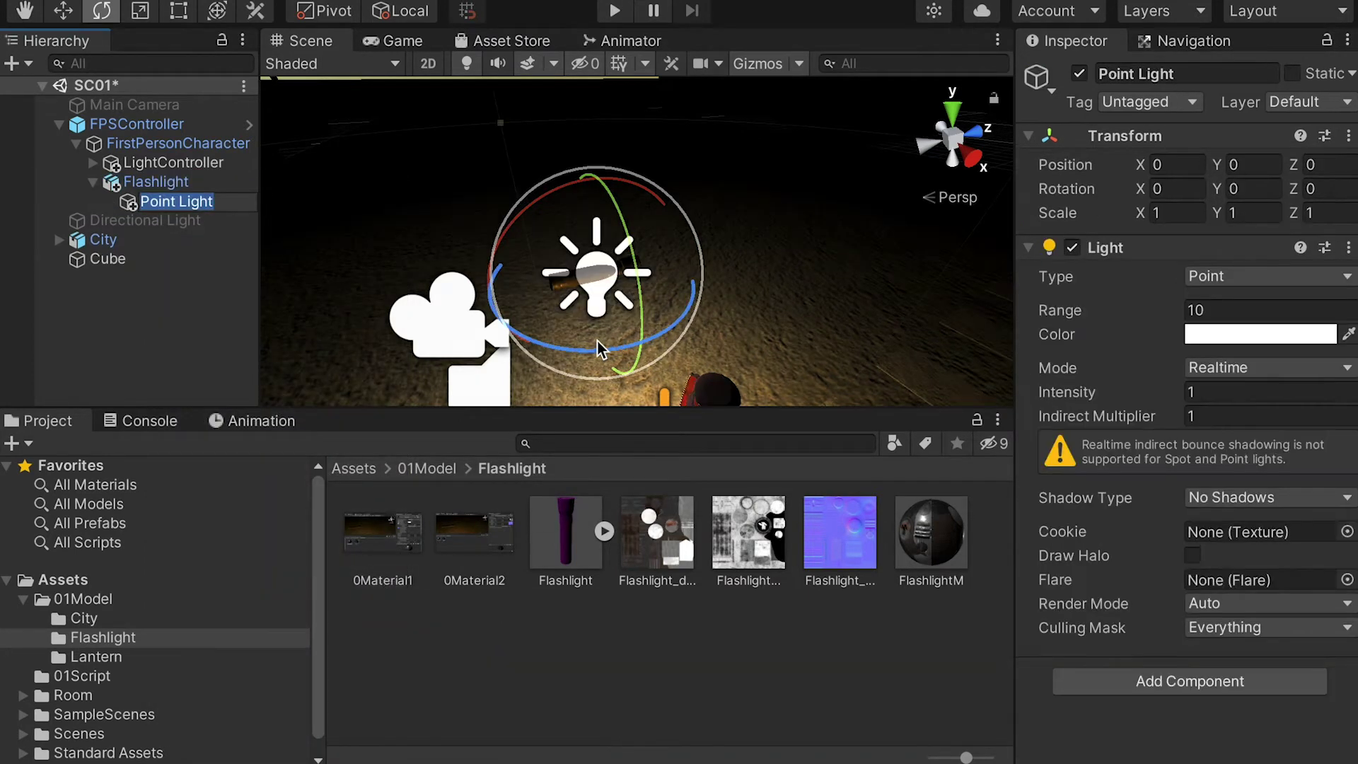
{"action": "type", "text": "W"}
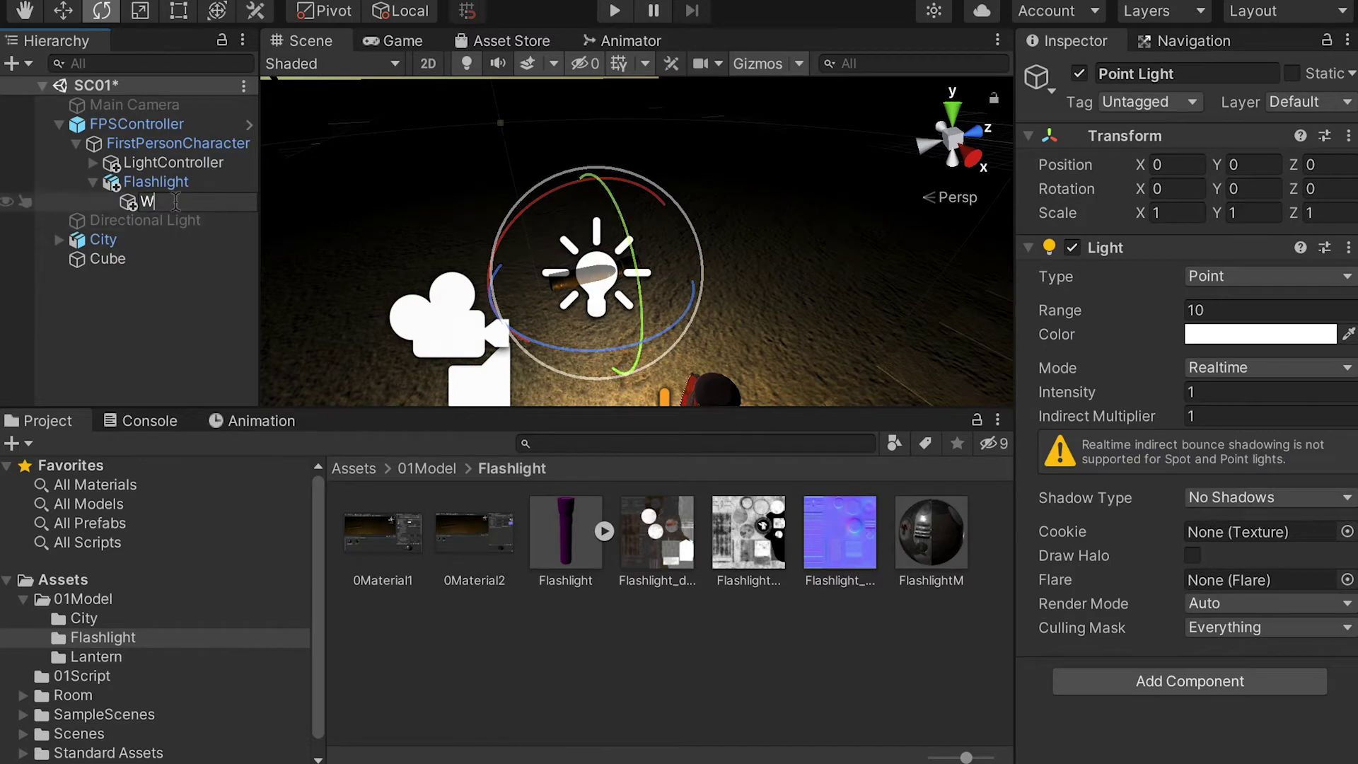
{"action": "key", "text": "ctrl+z"}
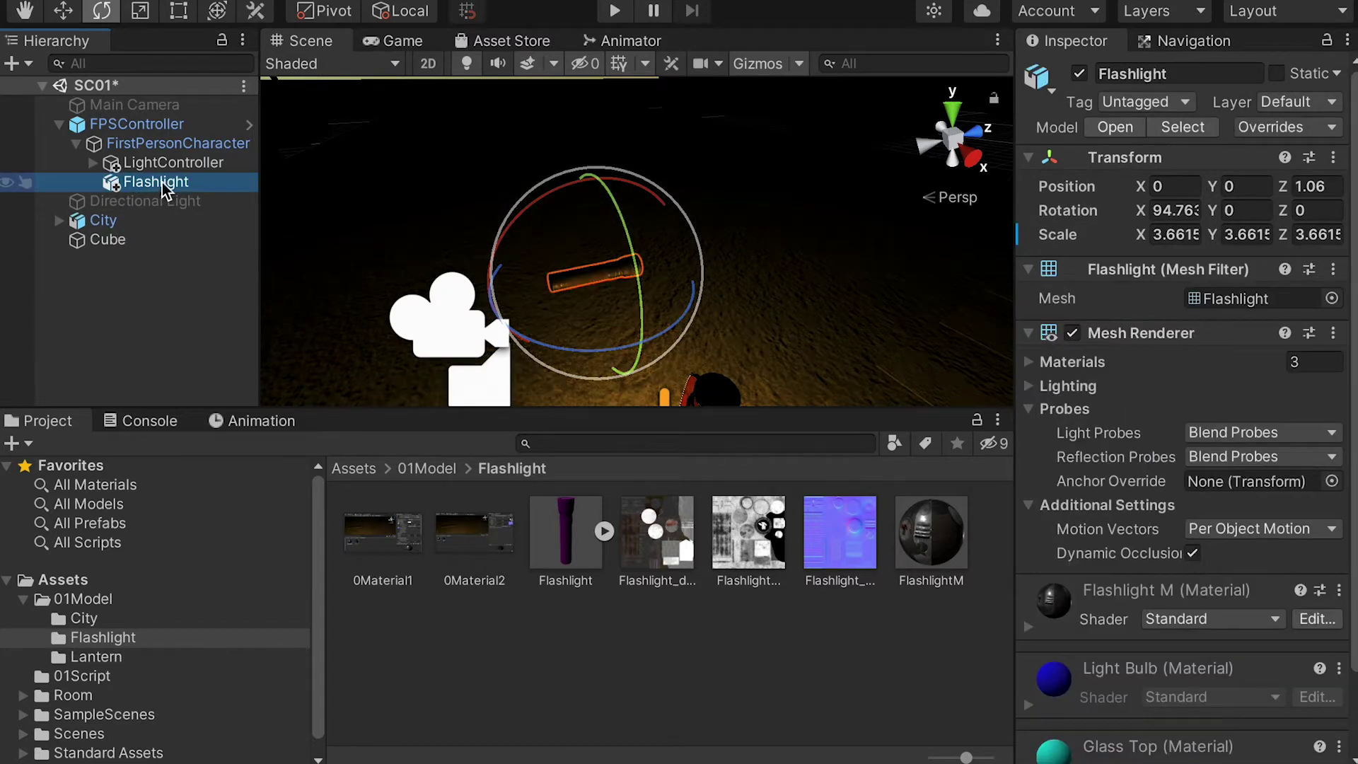
Step: Add a Point Light as a child of the Flashlight object, keeping its default name
{"action": "right_click", "coordinate": [163, 186]}
{"action": "mouse_move", "coordinate": [412, 614]}
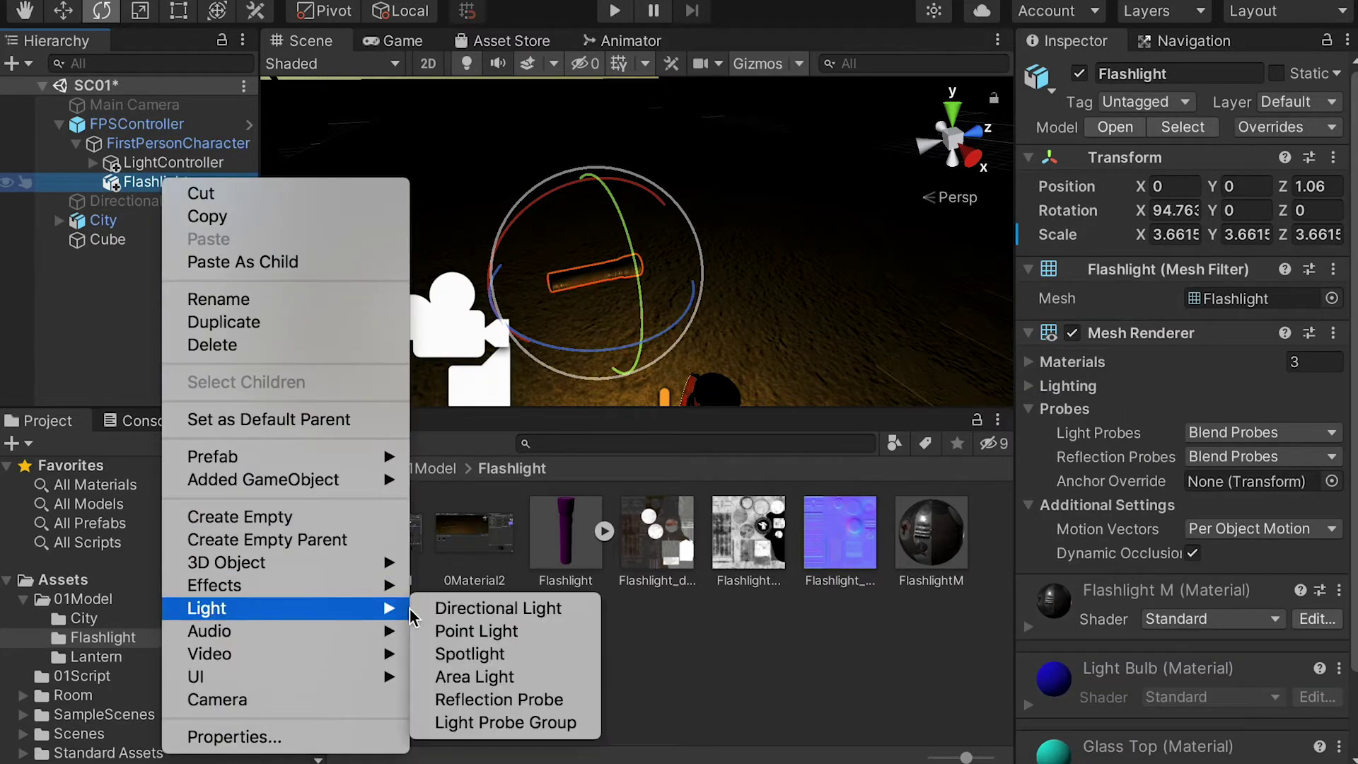
{"action": "left_click", "coordinate": [484, 629]}
{"action": "left_click", "coordinate": [141, 238]}
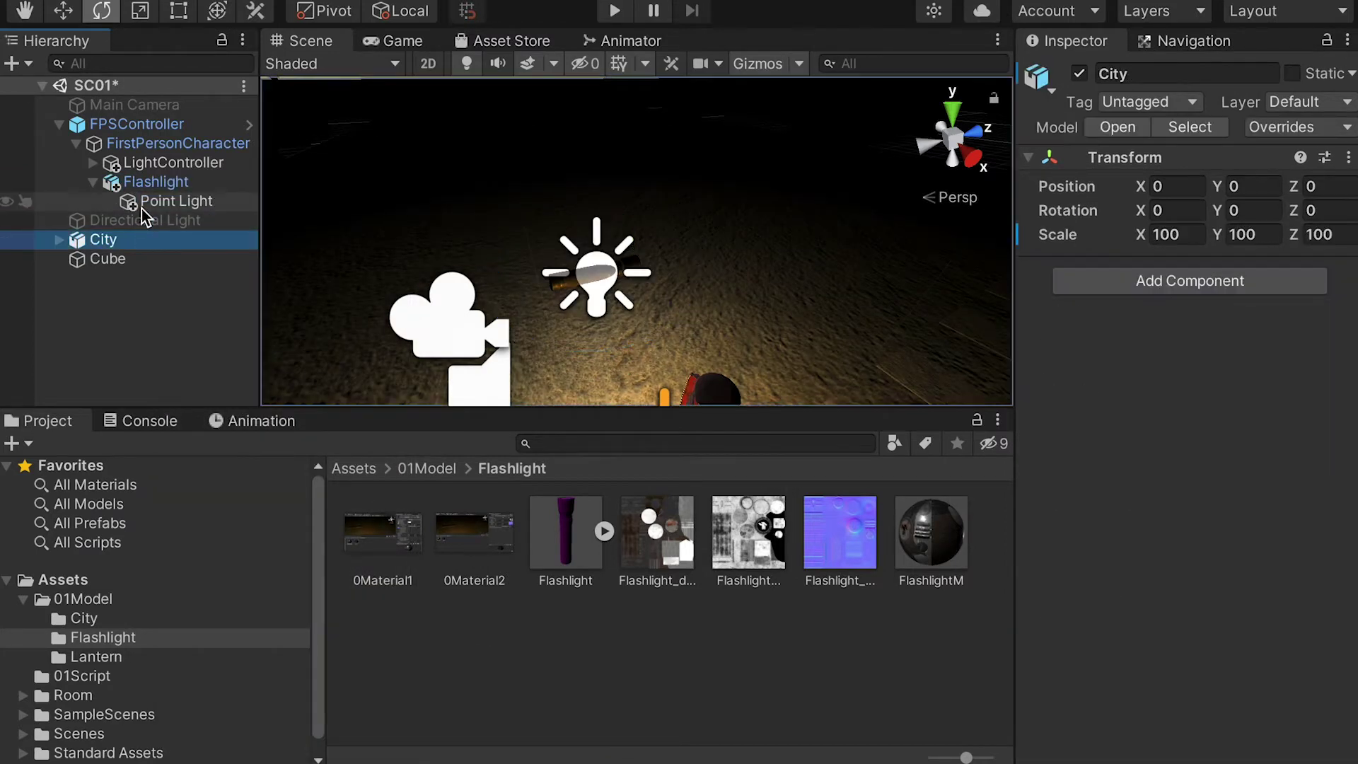
Step: Move the Point Light above the flashlight body, to about Y -0.048 and Z -0.144
{"action": "left_click", "coordinate": [142, 205]}
{"action": "key", "text": "w"}
{"action": "left_click_drag", "start_coordinate": [598, 343], "coordinate": [597, 283]}
{"action": "left_click_drag", "start_coordinate": [676, 190], "coordinate": [655, 216]}
Step: Shrink the Point Light's range to about 0.47 and lower the light toward the flashlight to about Z -0.108
{"action": "scroll", "coordinate": [559, 261], "scroll_direction": "up", "scroll_amount": 5}
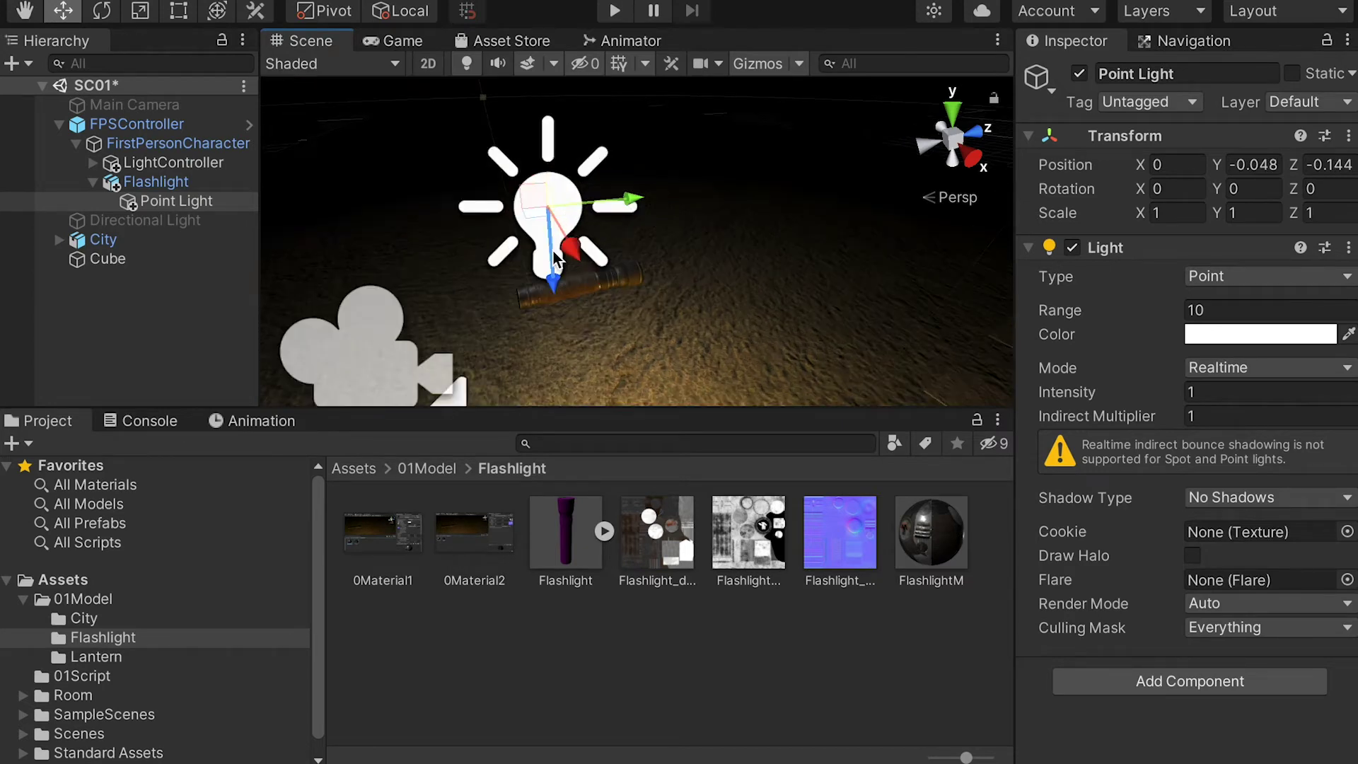
{"action": "scroll", "coordinate": [637, 268], "scroll_direction": "down", "scroll_amount": 6}
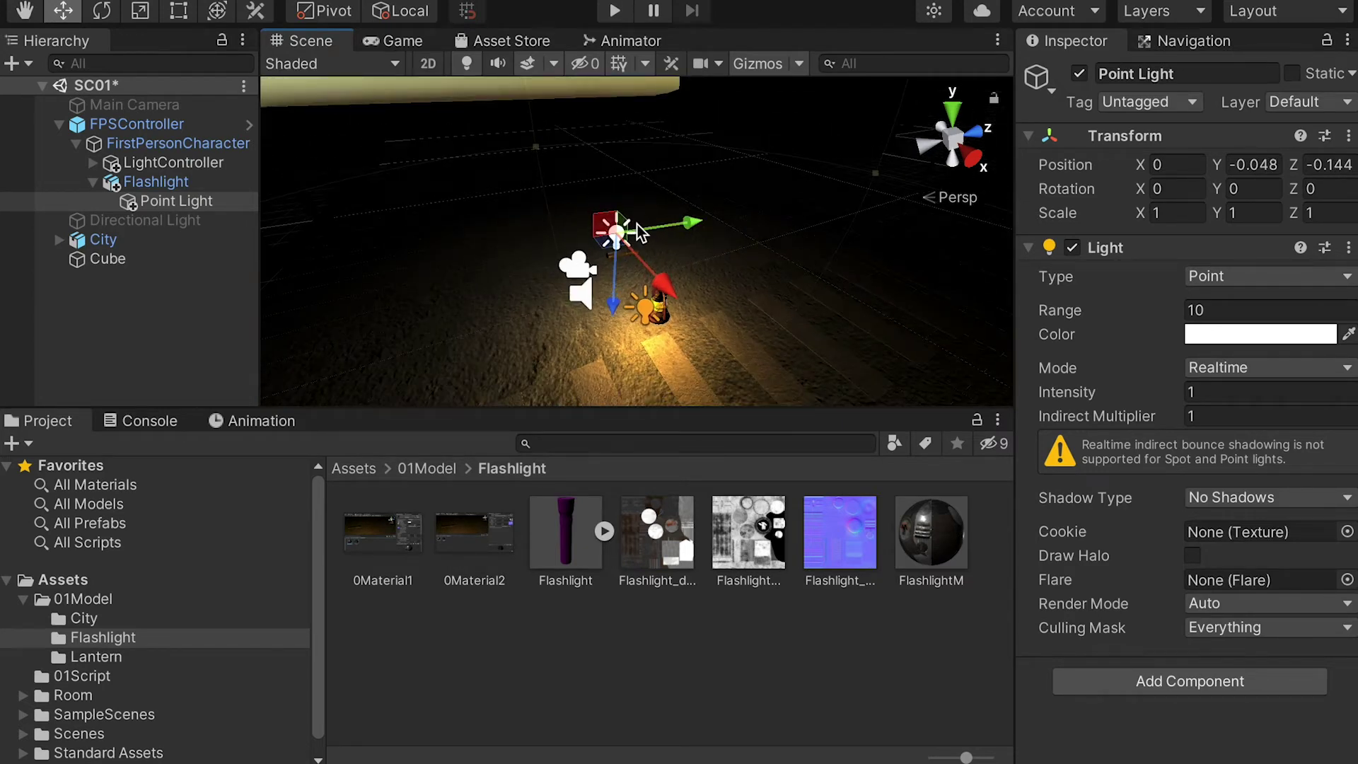
{"action": "scroll", "coordinate": [608, 226], "scroll_direction": "down", "scroll_amount": 3}
{"action": "scroll", "coordinate": [763, 227], "scroll_direction": "down", "scroll_amount": 5}
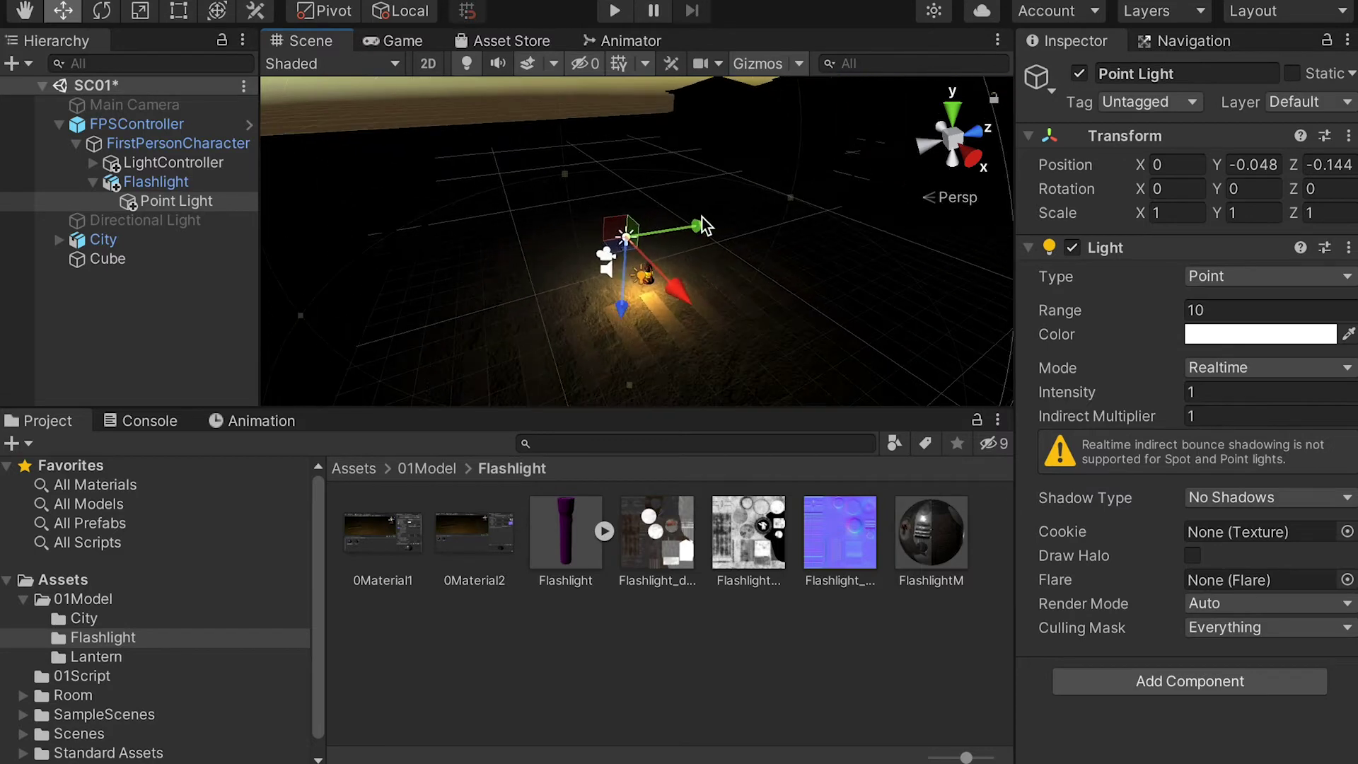
{"action": "left_click_drag", "start_coordinate": [699, 311], "coordinate": [643, 248]}
{"action": "key", "text": "f"}
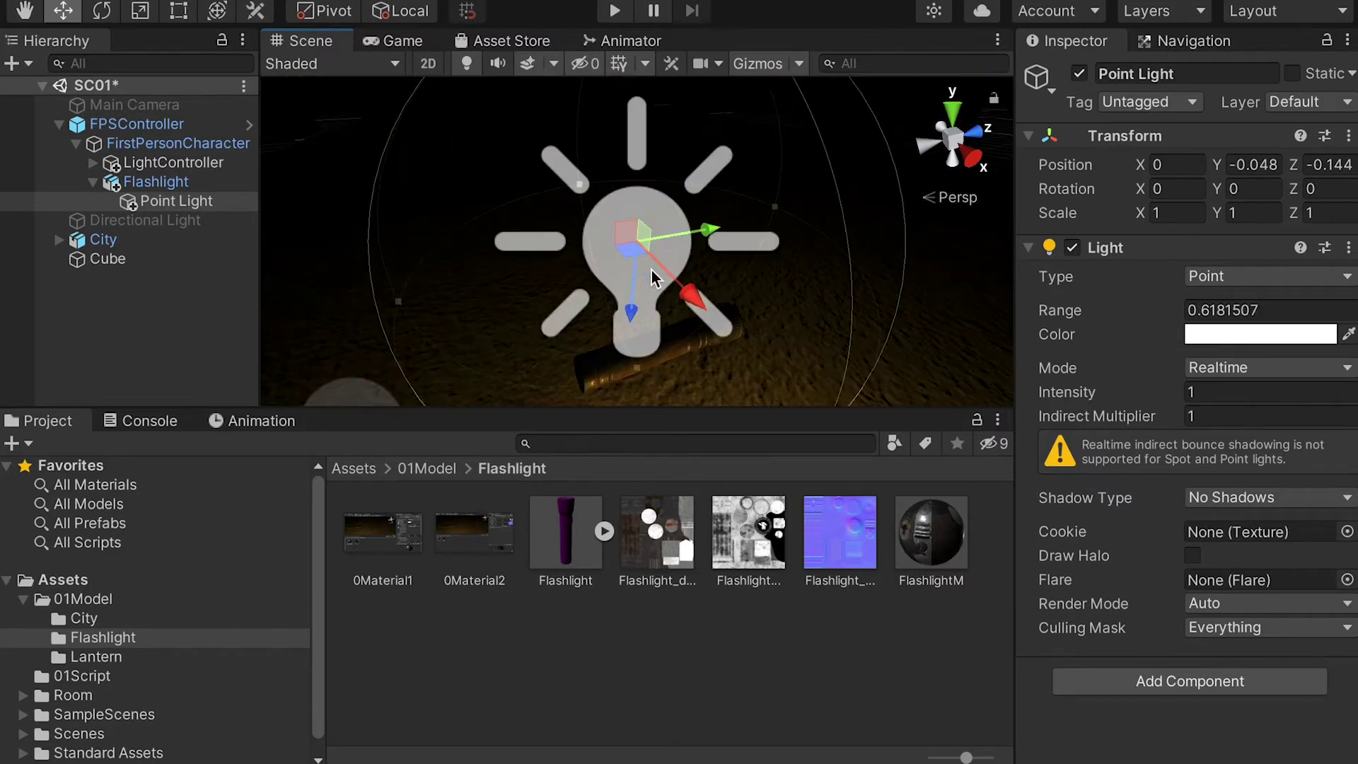
{"action": "scroll", "coordinate": [739, 366], "scroll_direction": "down", "scroll_amount": 3}
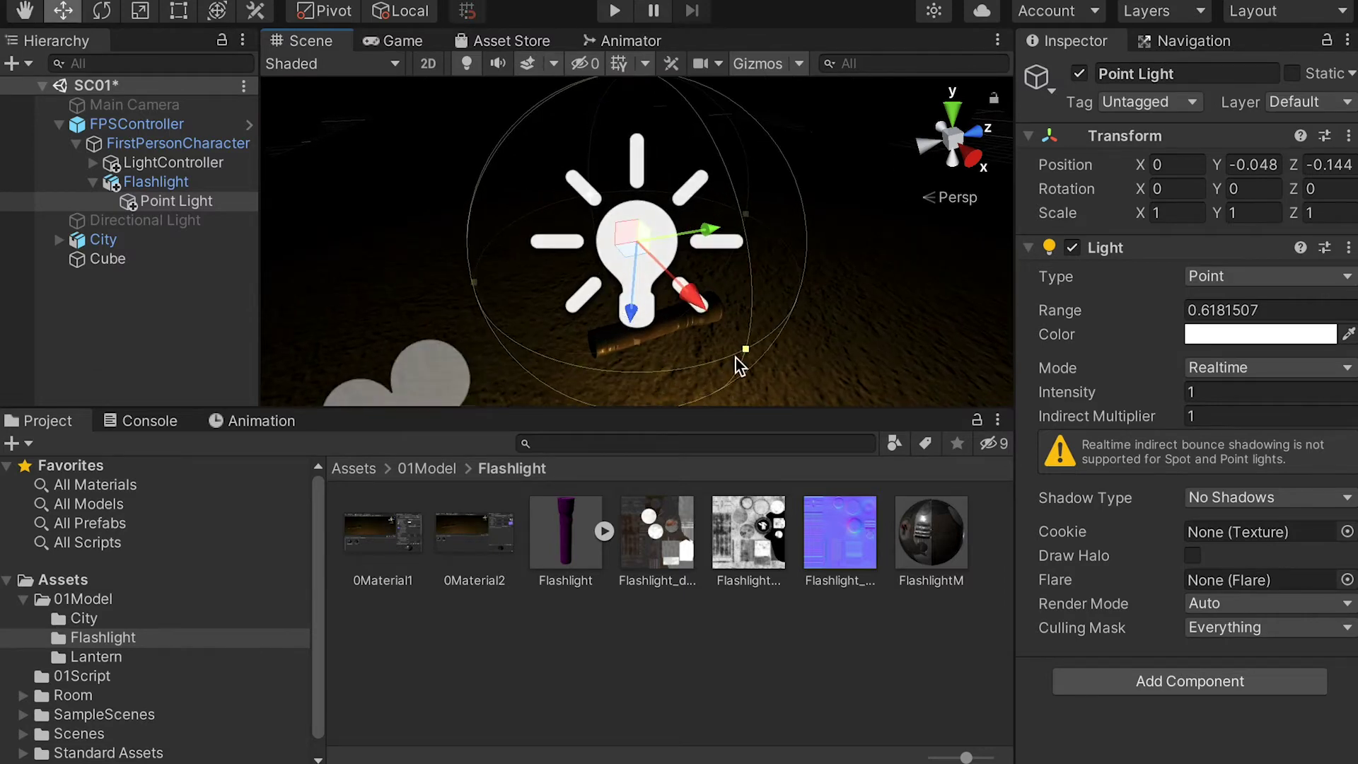
{"action": "left_click_drag", "start_coordinate": [741, 349], "coordinate": [681, 189]}
{"action": "middle_click_drag", "start_coordinate": [642, 329], "coordinate": [629, 290]}
{"action": "left_click_drag", "start_coordinate": [629, 290], "coordinate": [658, 340]}
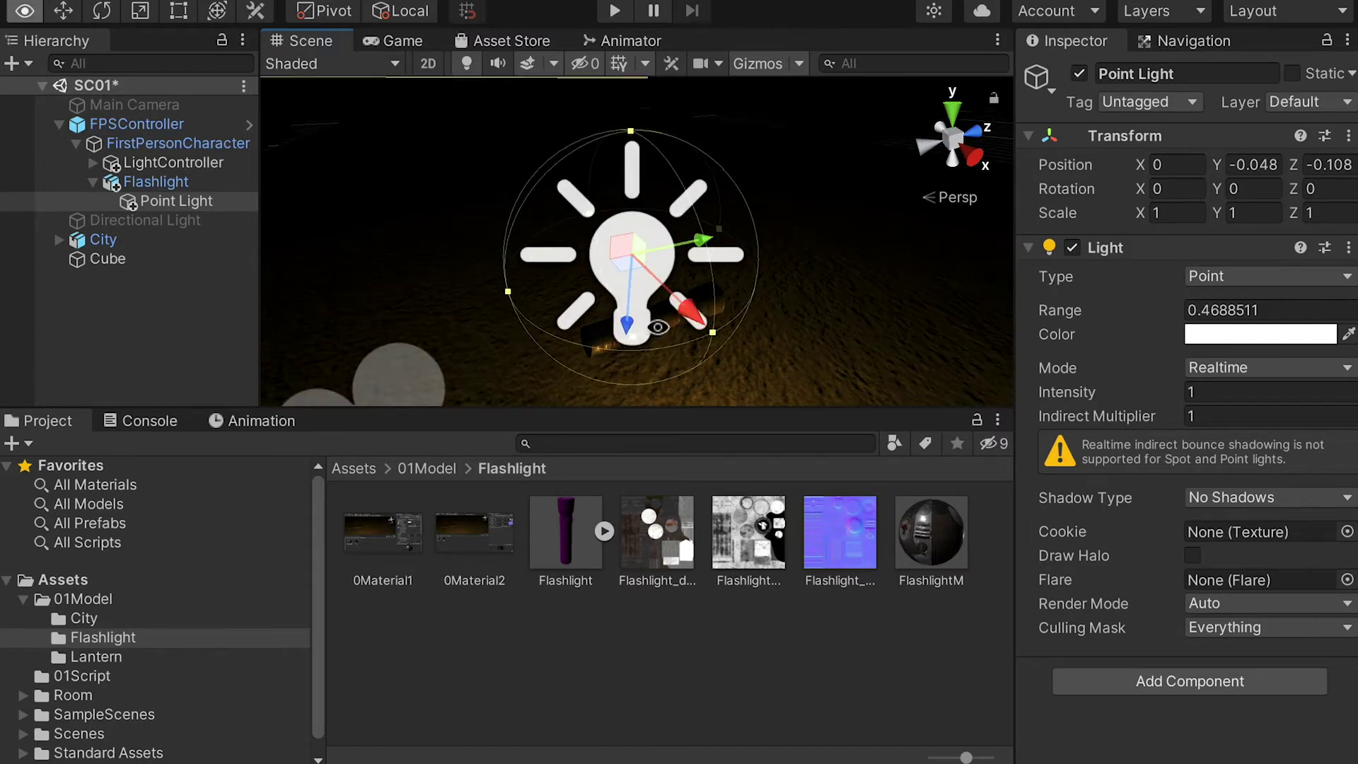
Step: Set the Point Light's intensity to 12
{"action": "left_click", "coordinate": [1185, 394]}
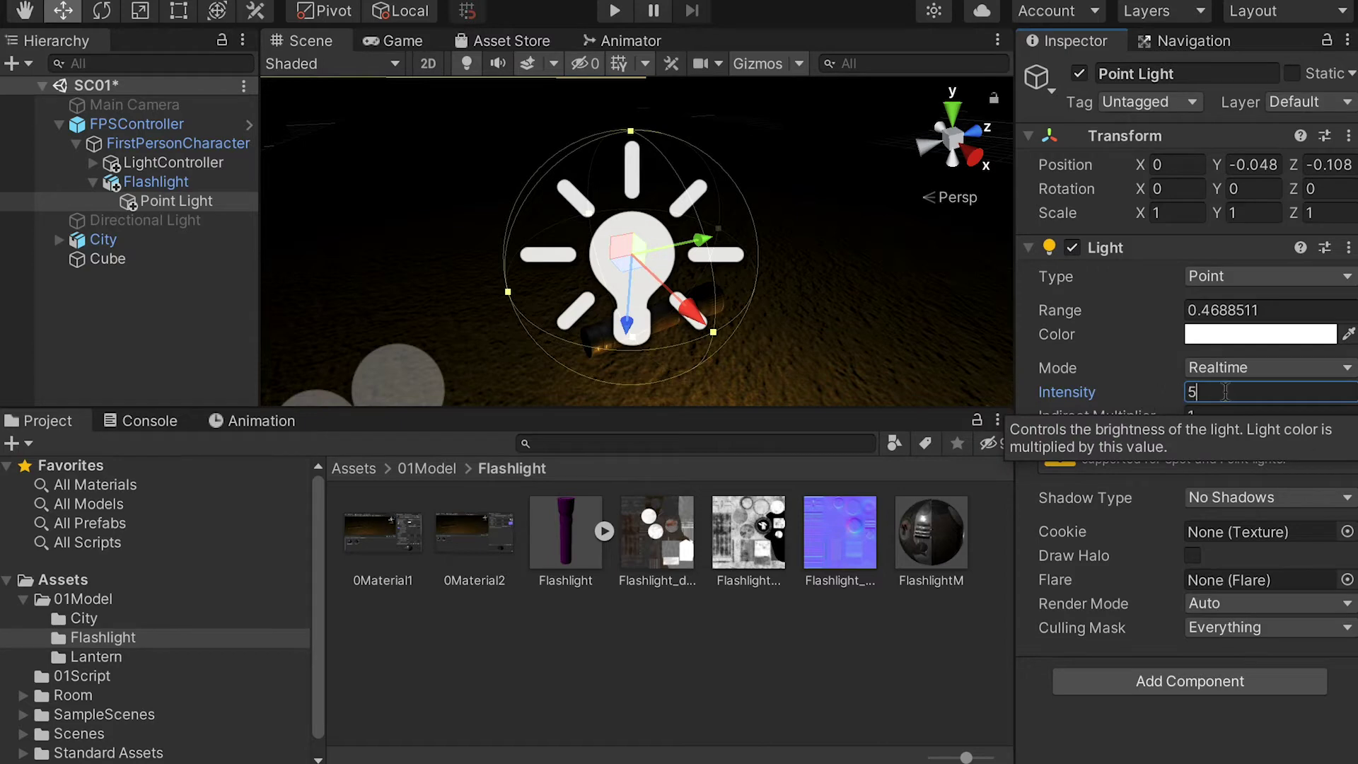
{"action": "key", "text": "Return"}
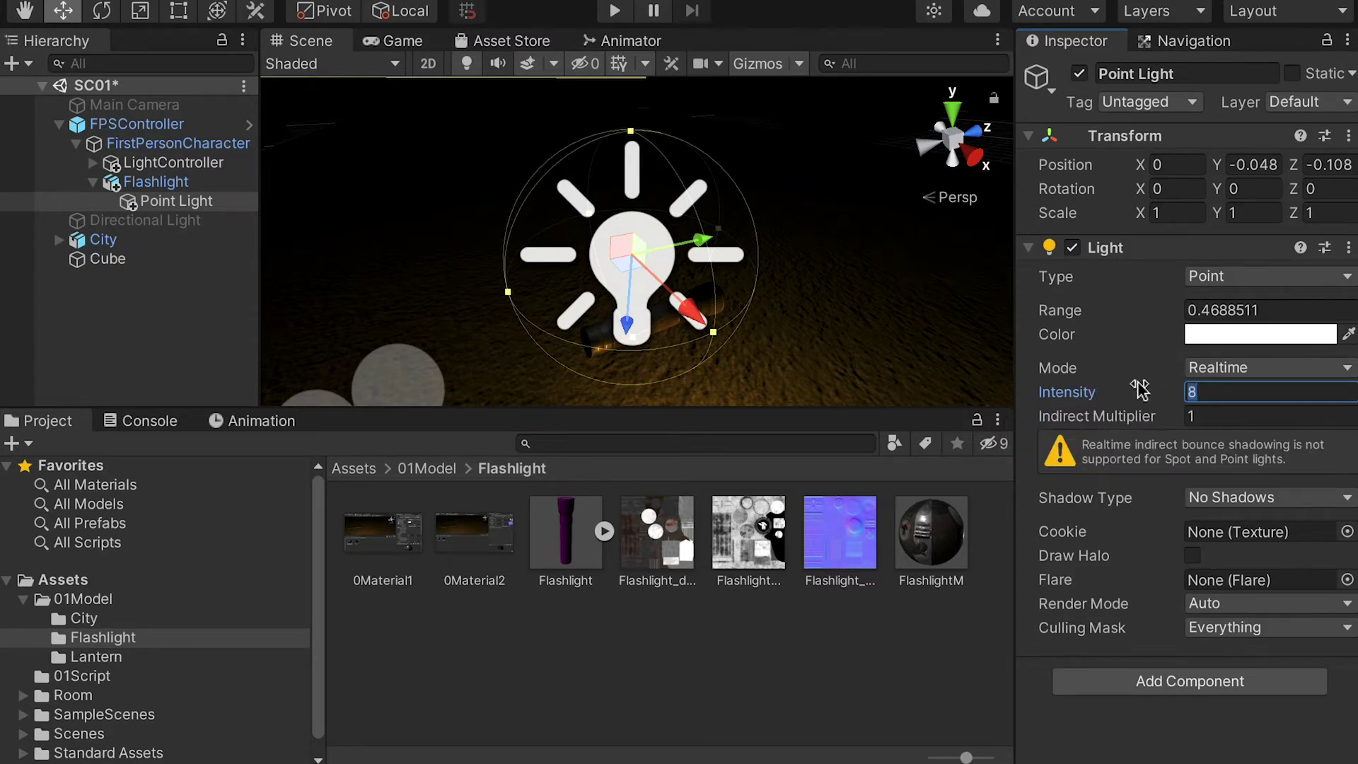
{"action": "type", "text": "12"}
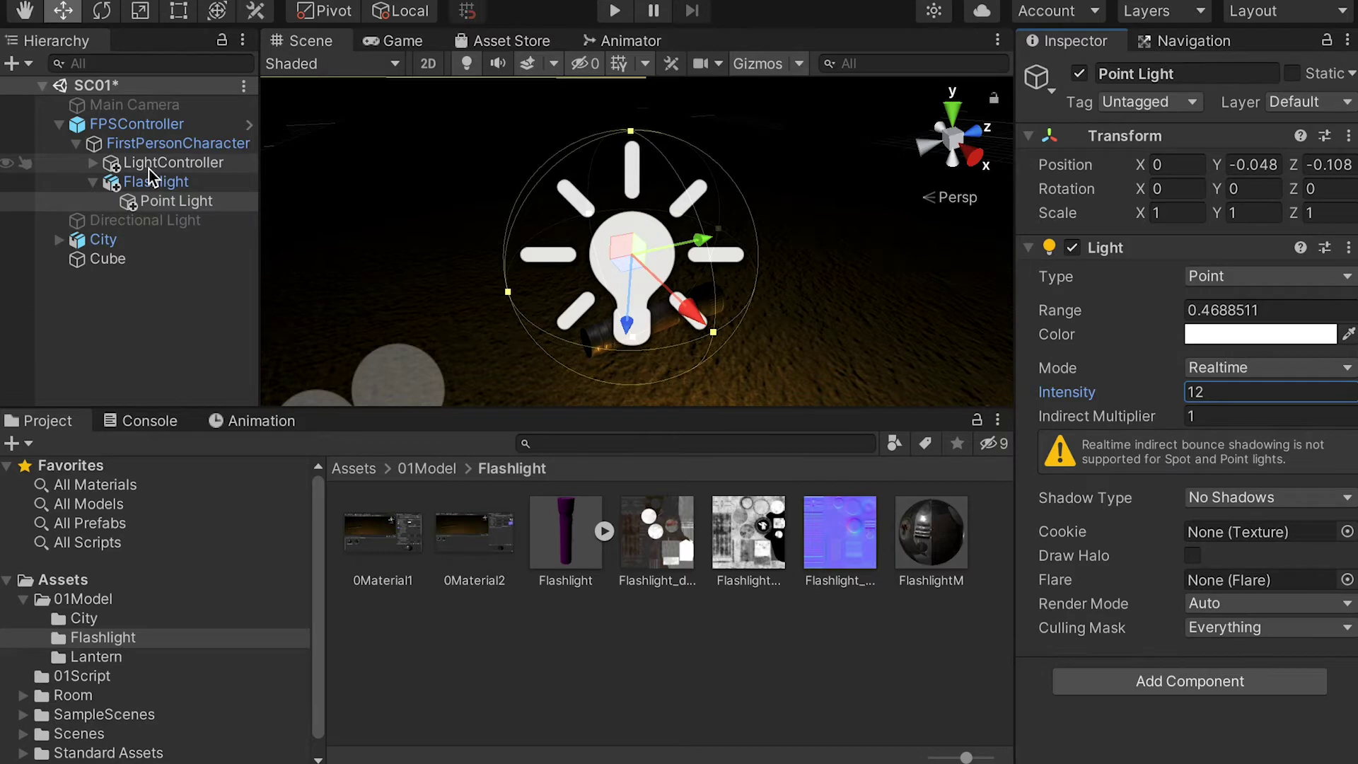
{"action": "left_click_drag", "start_coordinate": [297, 213], "coordinate": [281, 191], "text": "alt"}
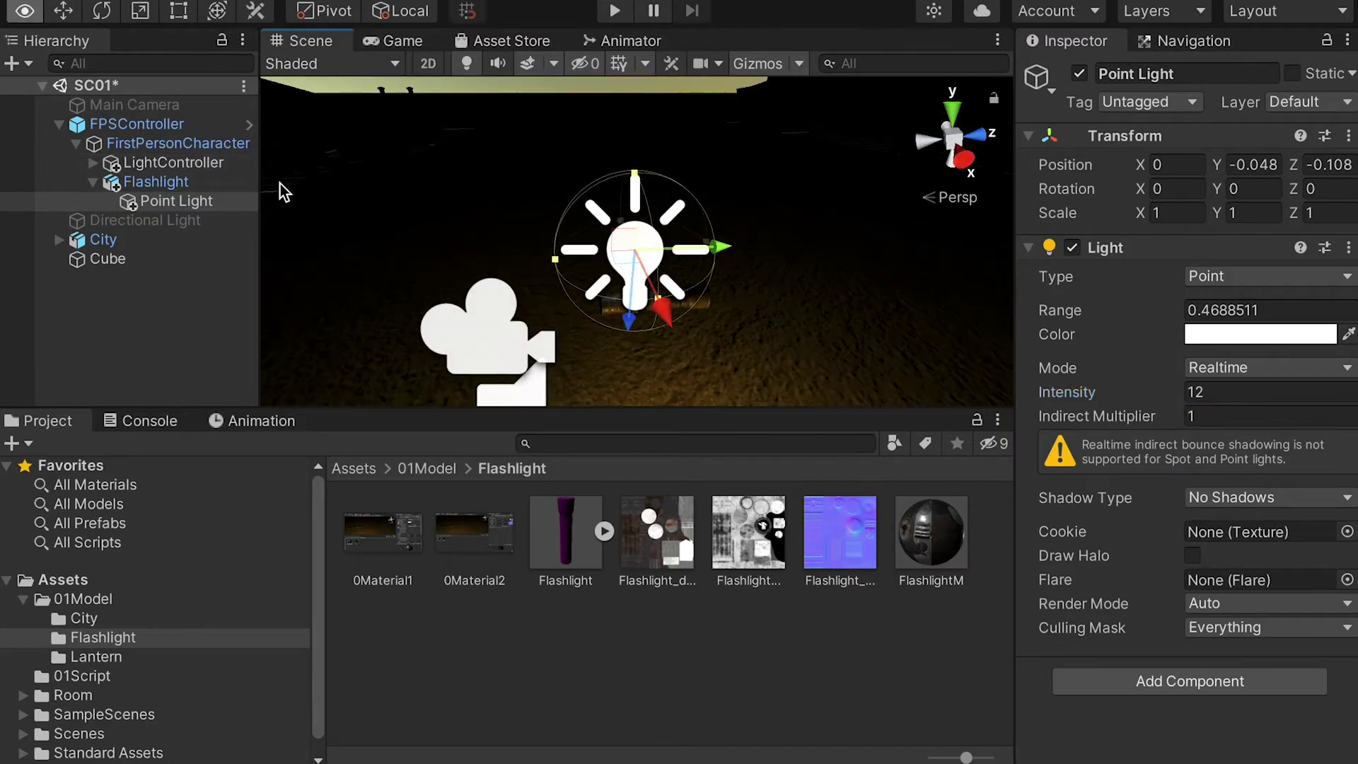
Step: Make the Cube a child of the FPSController object in the scene hierarchy
{"action": "left_click", "coordinate": [111, 128]}
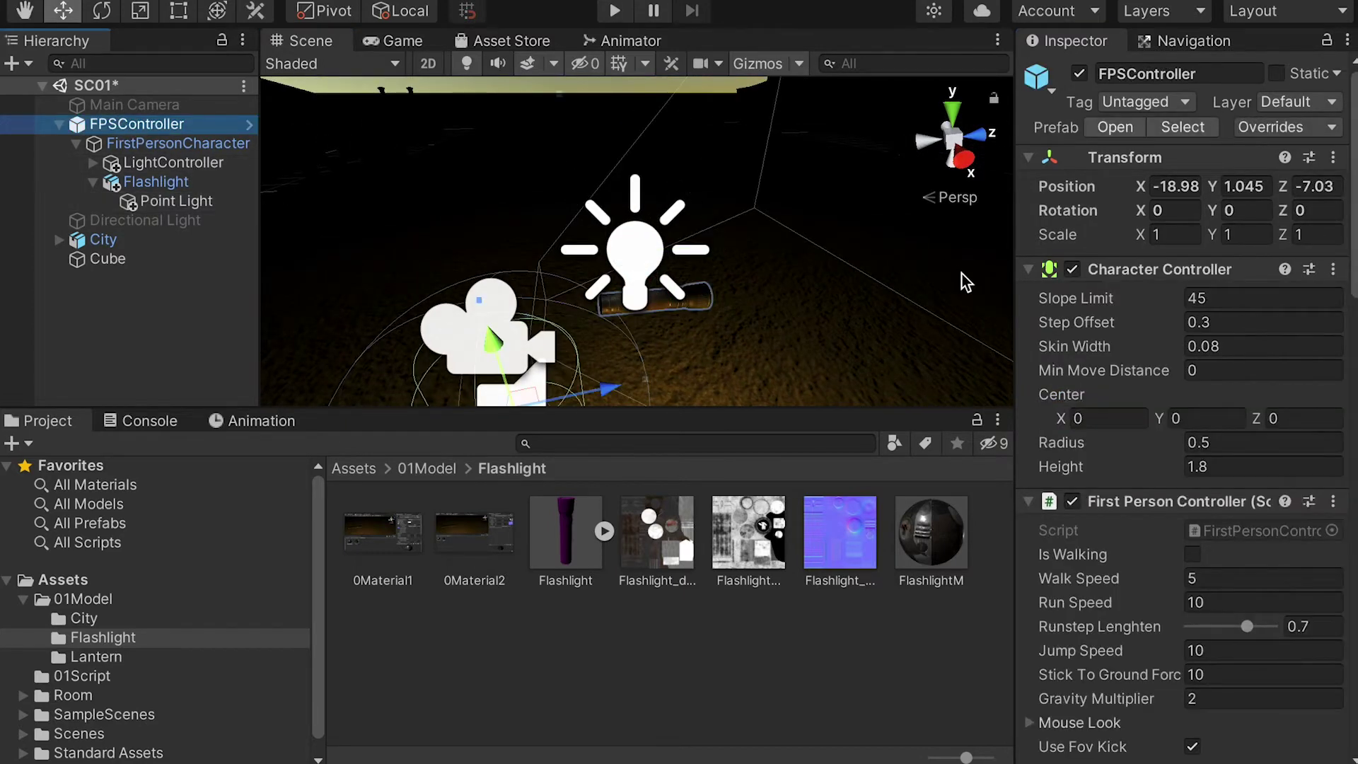
{"action": "scroll", "coordinate": [803, 274], "scroll_direction": "down", "scroll_amount": 3}
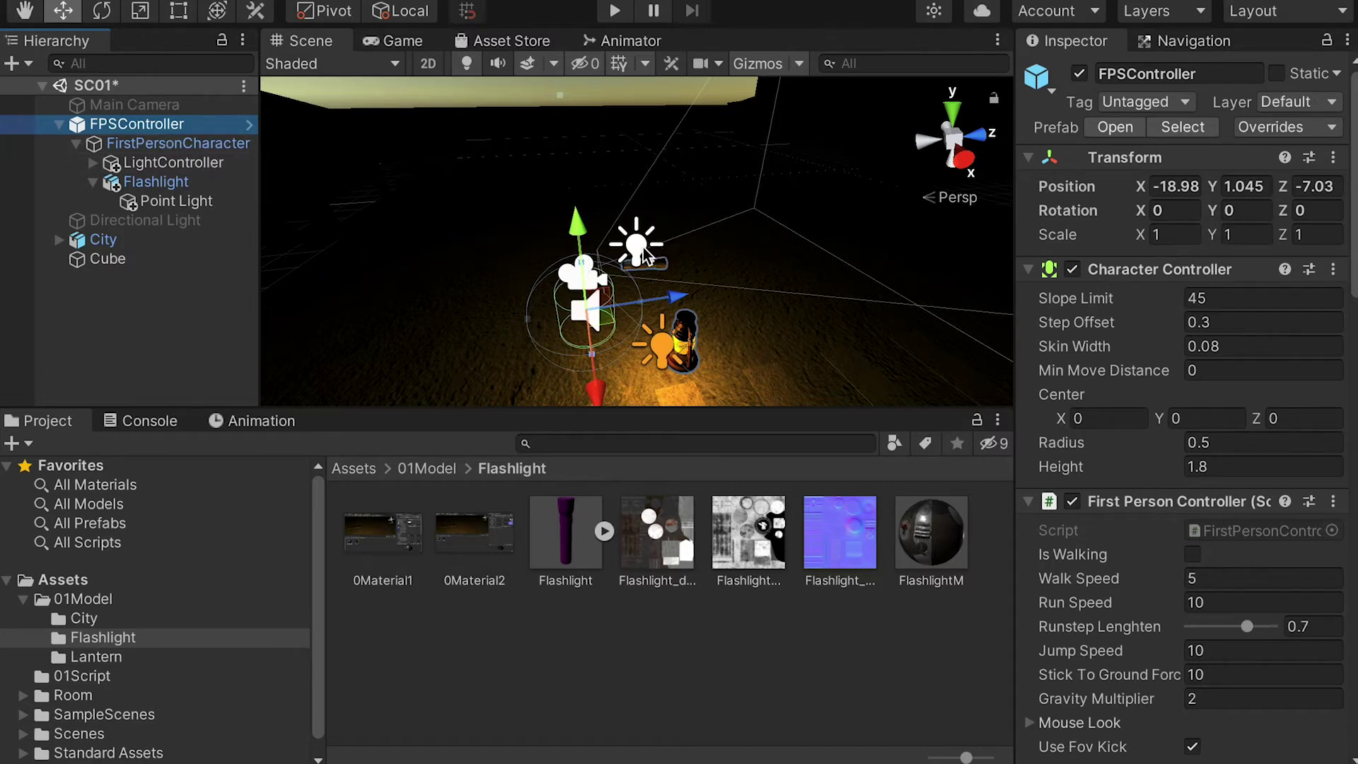
{"action": "left_click", "coordinate": [137, 260]}
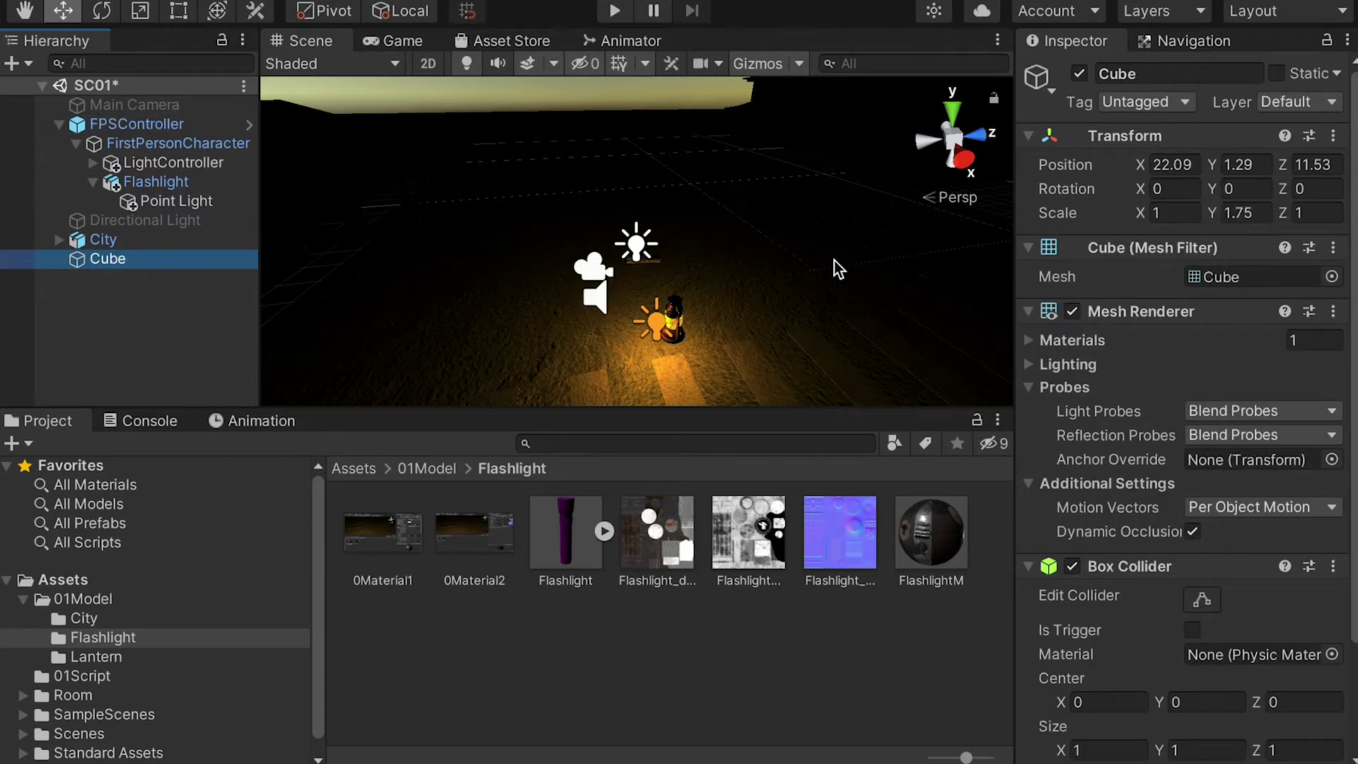
{"action": "scroll", "coordinate": [832, 260], "scroll_direction": "down", "scroll_amount": 3}
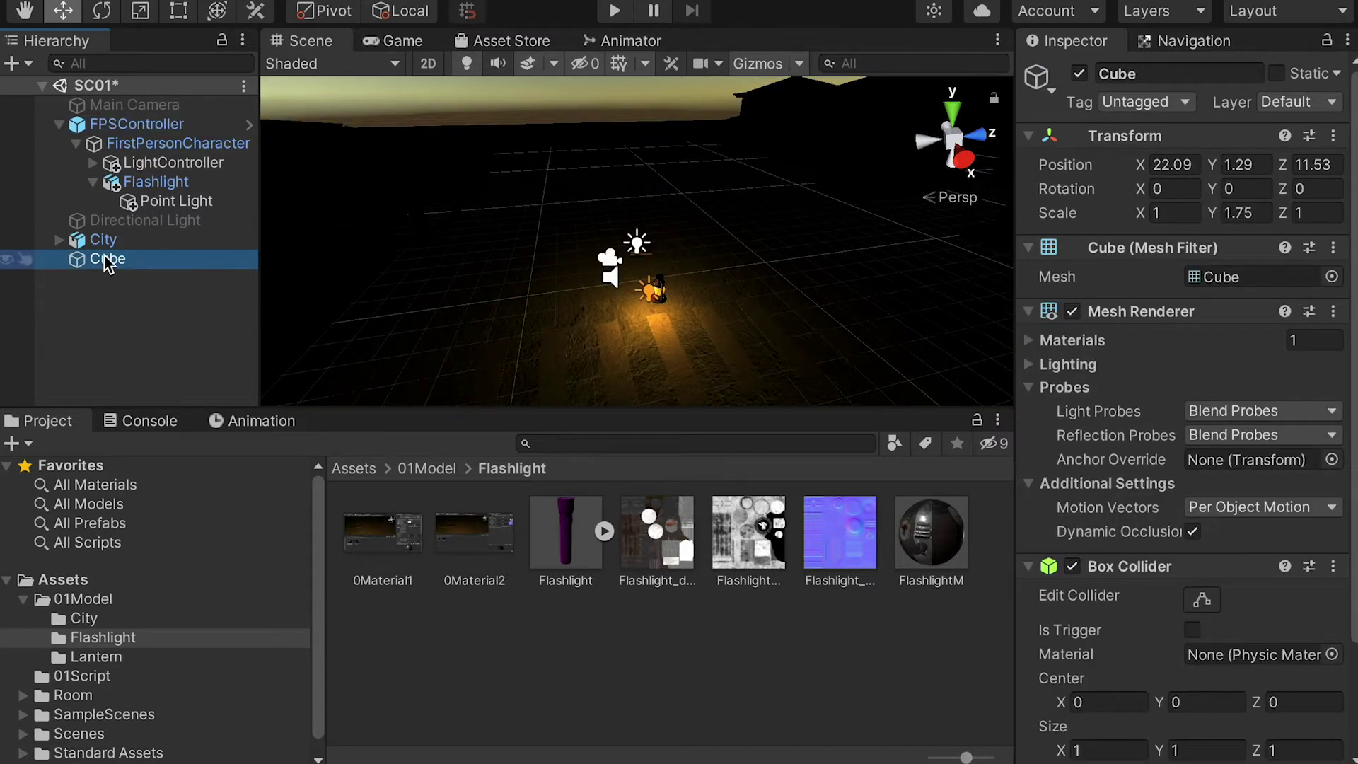
{"action": "left_click_drag", "start_coordinate": [108, 259], "coordinate": [107, 127]}
Step: Set the Cube's local position to 0 on X, Y and Z so it sits at the FPSController's origin
{"action": "left_click", "coordinate": [1172, 164]}
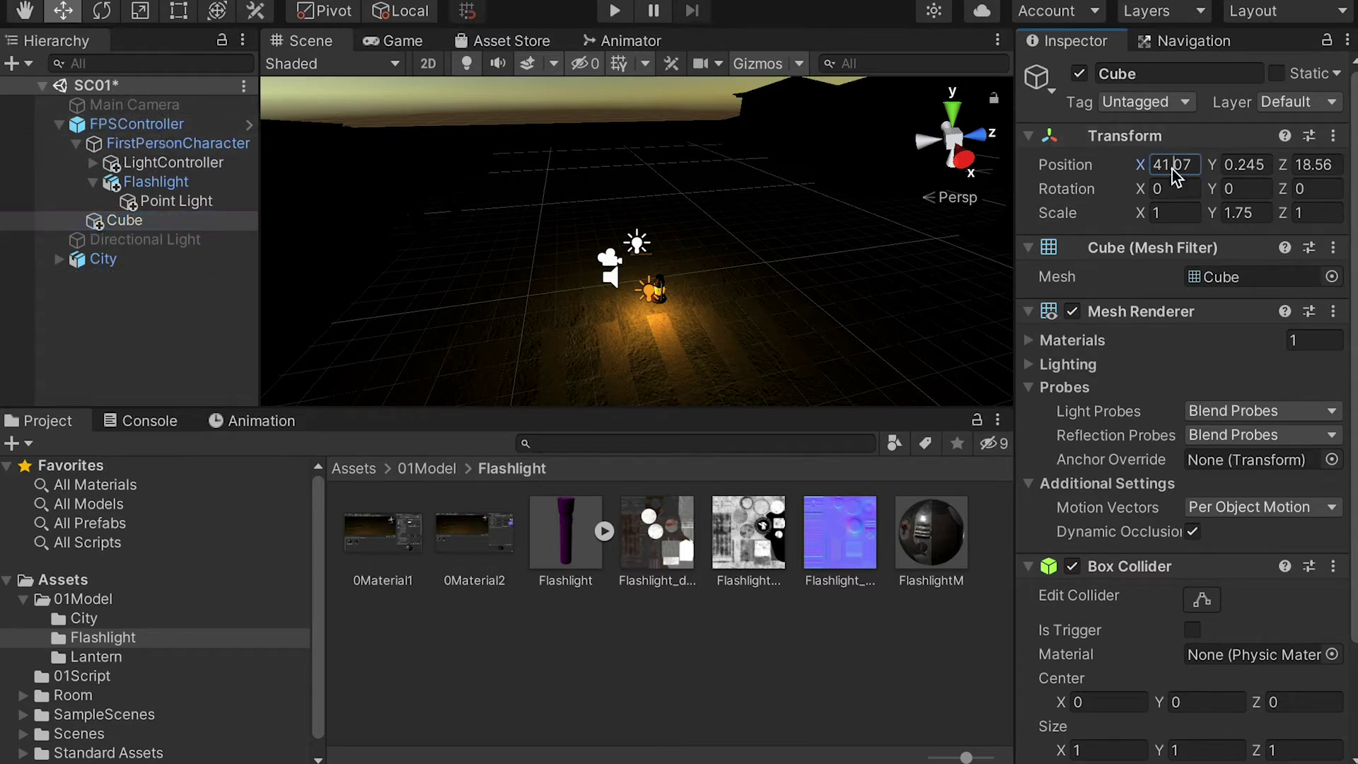
{"action": "type", "text": "0"}
{"action": "left_click", "coordinate": [1238, 165]}
{"action": "type", "text": "0"}
{"action": "left_click", "coordinate": [1315, 163]}
{"action": "type", "text": "0"}
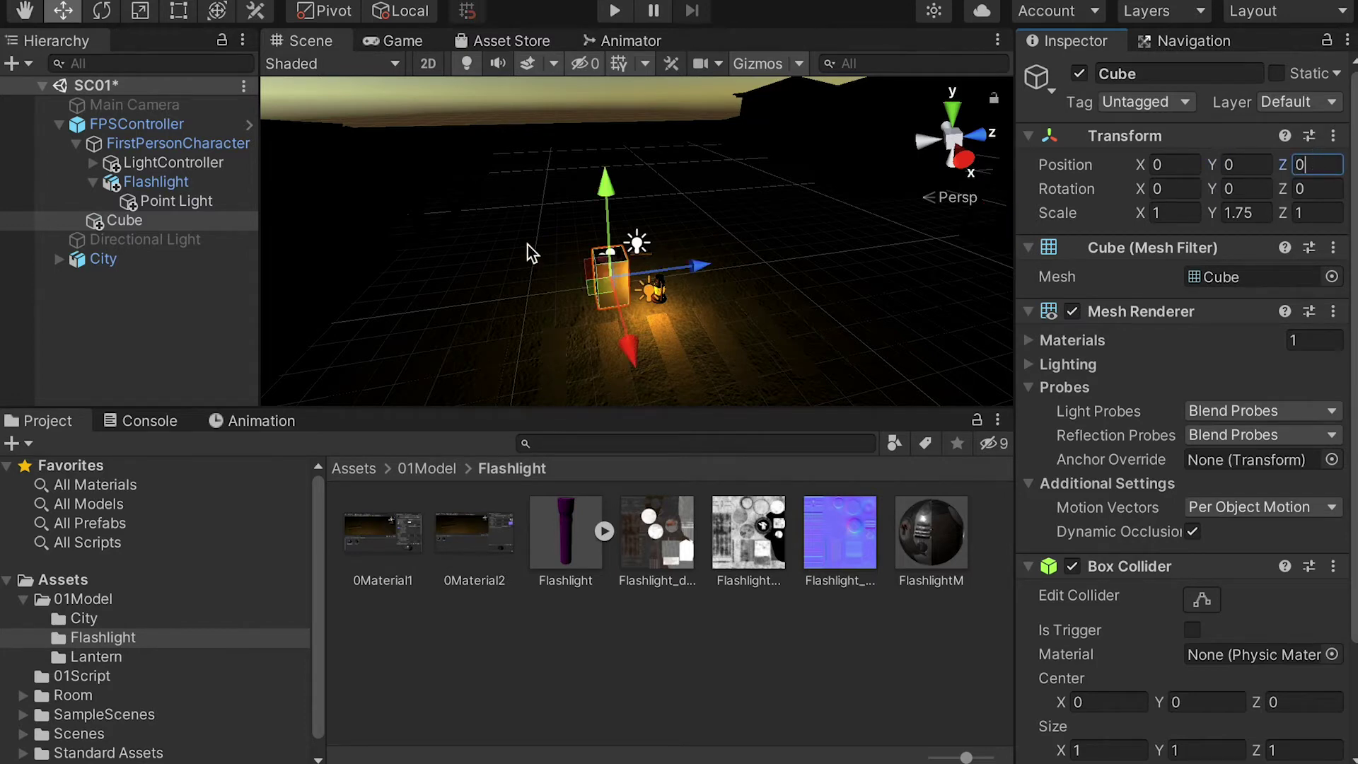
{"action": "key", "text": "Return"}
Step: Raise the FirstPersonCharacter camera to the top of the Cube, at about Y 1.27
{"action": "left_click_drag", "start_coordinate": [719, 256], "coordinate": [523, 72], "text": "alt"}
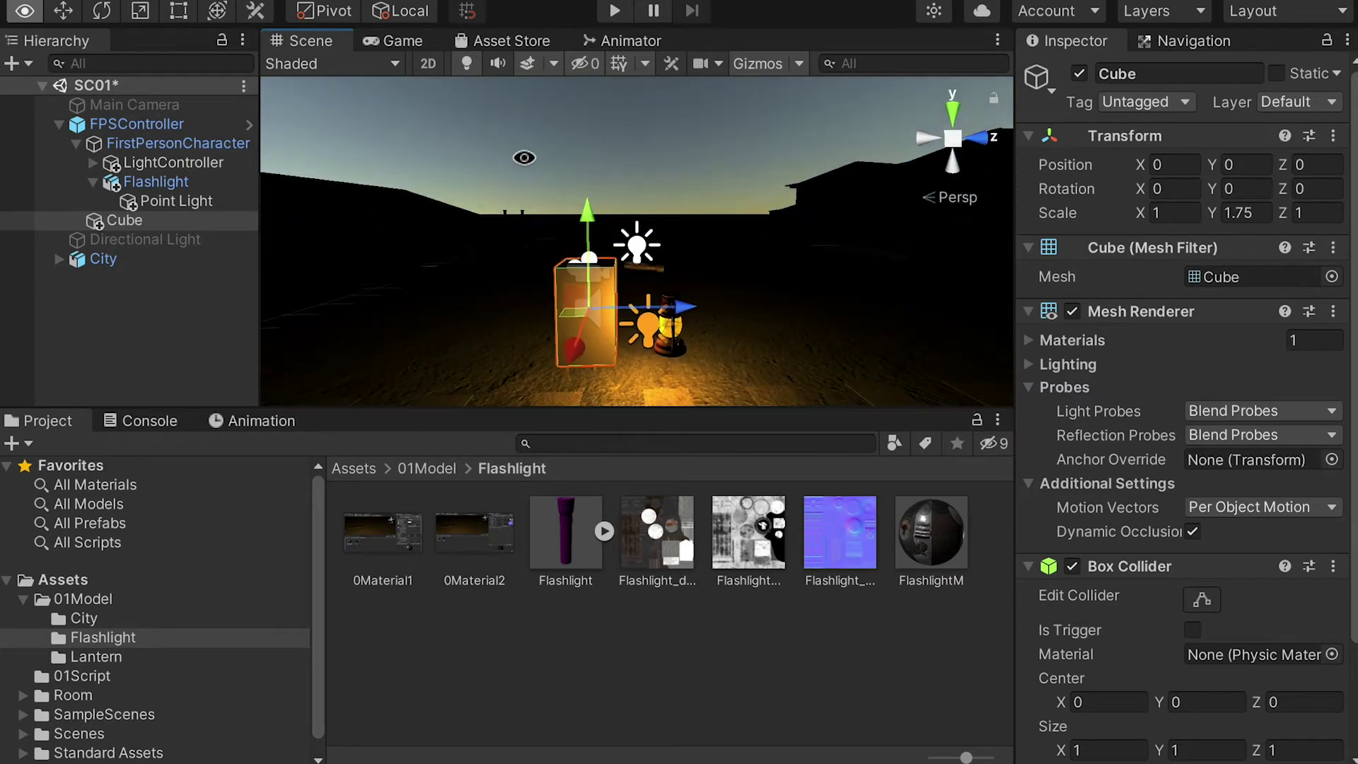
{"action": "scroll", "coordinate": [700, 297], "scroll_direction": "up", "scroll_amount": 2}
{"action": "middle_click_drag", "start_coordinate": [697, 297], "coordinate": [709, 287]}
{"action": "left_click_drag", "start_coordinate": [709, 286], "coordinate": [282, 206], "text": "alt"}
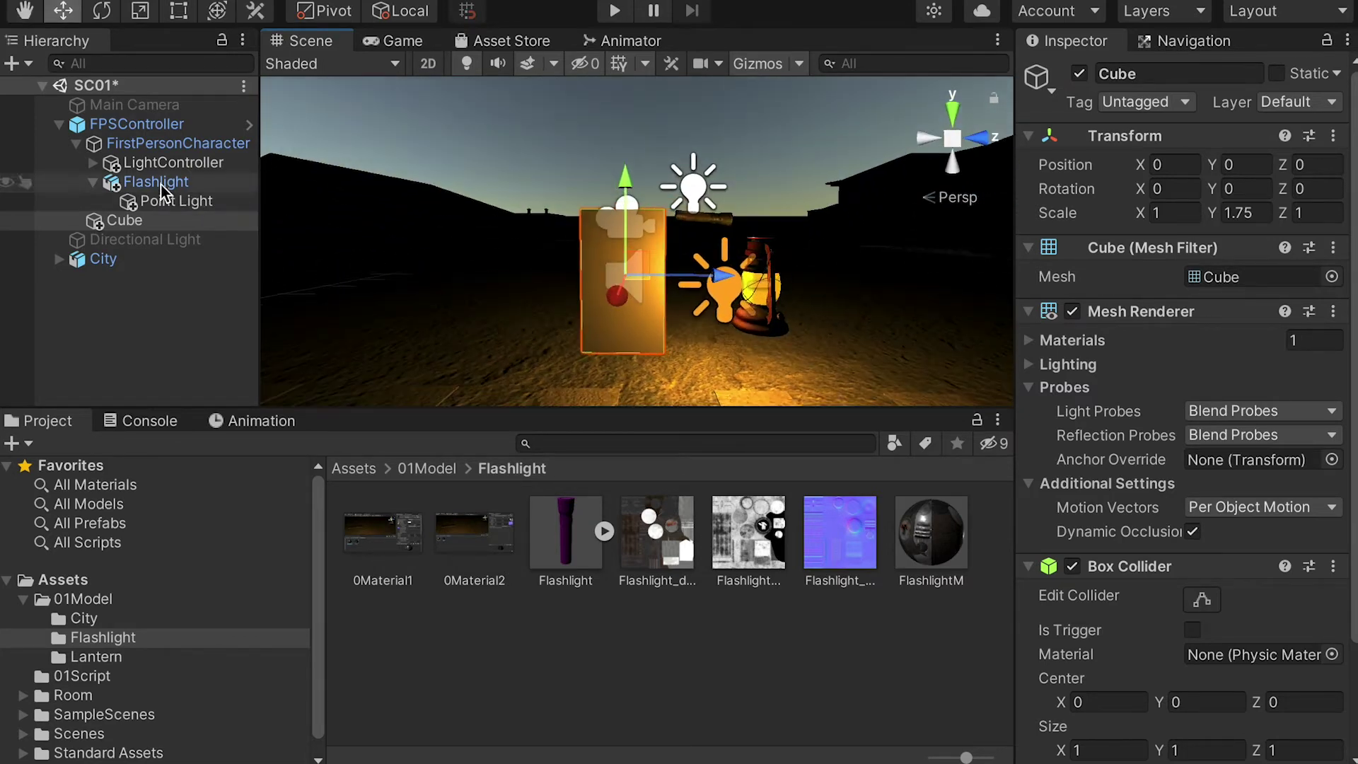
{"action": "left_click", "coordinate": [138, 146]}
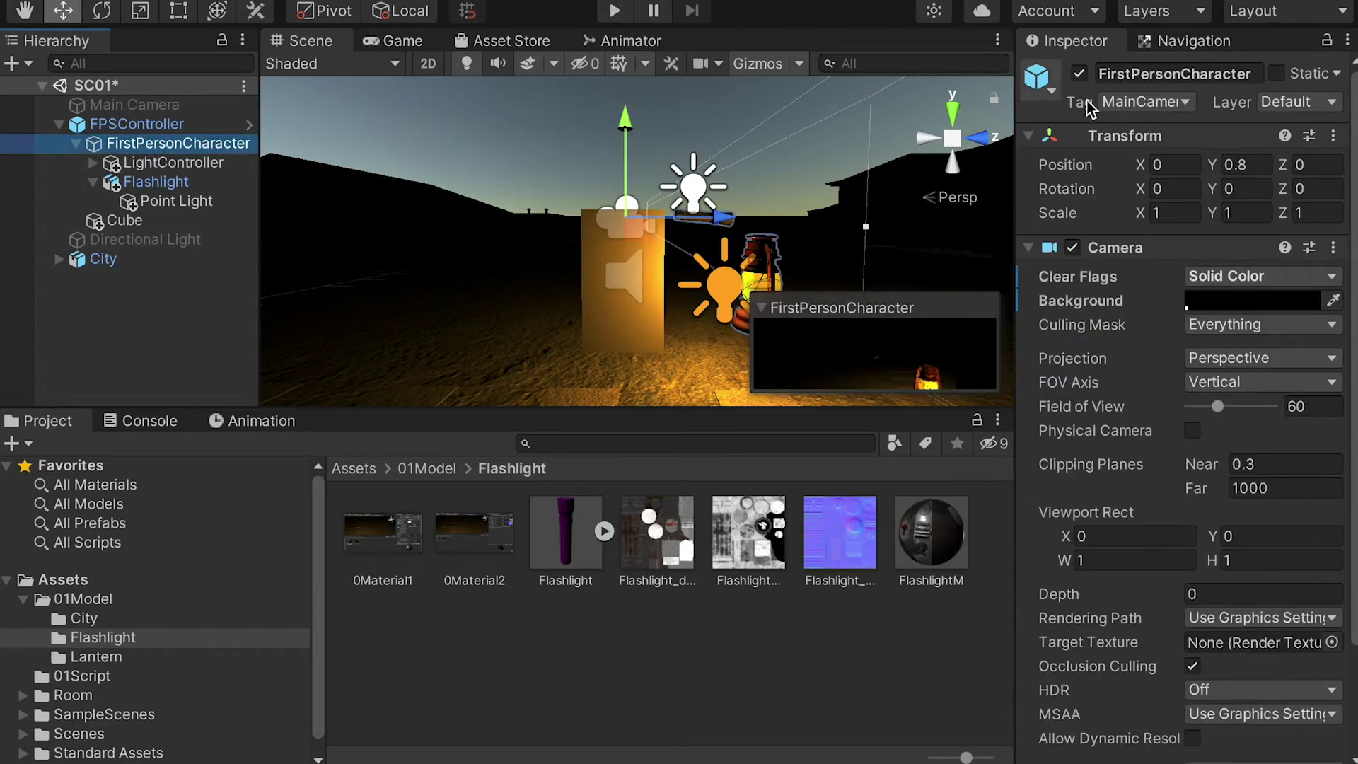
{"action": "left_click_drag", "start_coordinate": [629, 155], "coordinate": [629, 77]}
Step: Move the Cube out of FPSController to the scene root below City and deactivate it
{"action": "left_click", "coordinate": [130, 223]}
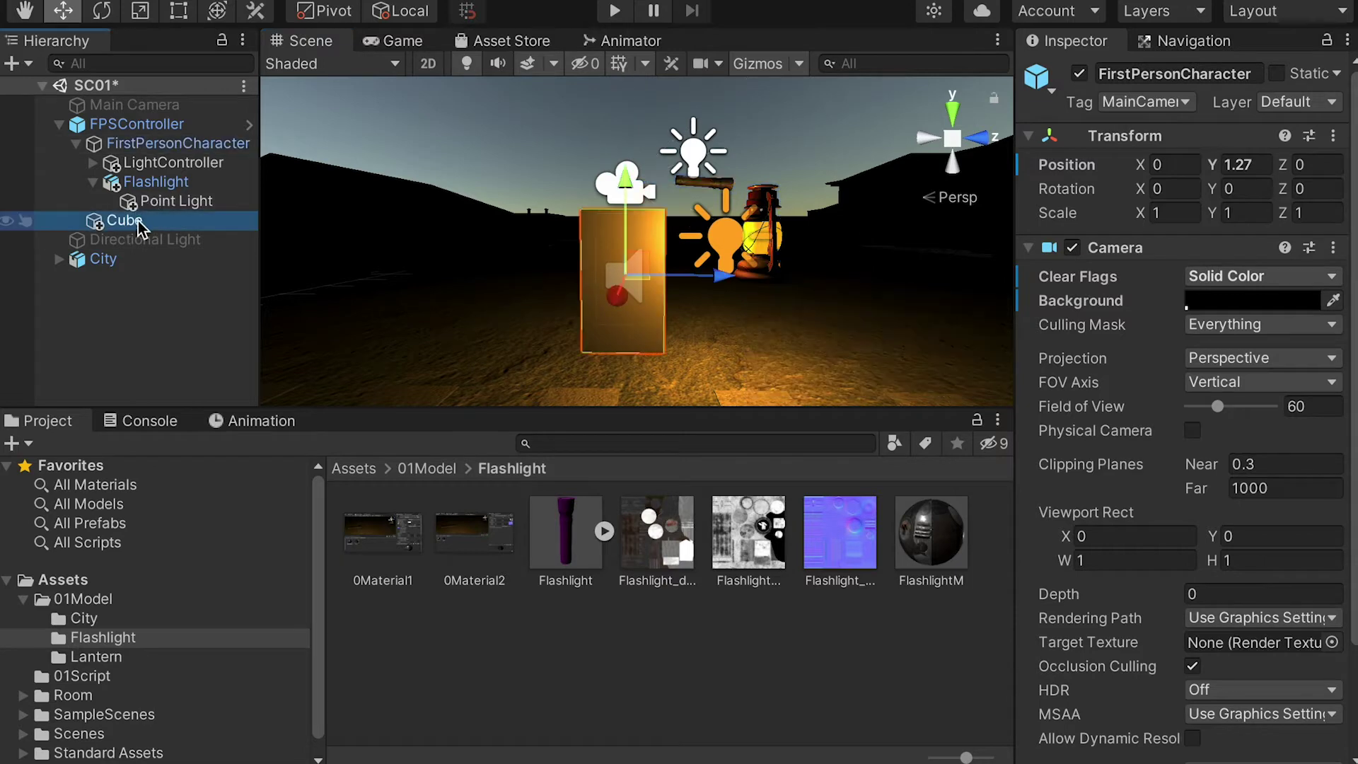
{"action": "mouse_move", "coordinate": [121, 259]}
{"action": "left_mouse_down"}
{"action": "mouse_move", "coordinate": [99, 311]}
{"action": "mouse_move", "coordinate": [117, 282]}
{"action": "left_mouse_up"}
{"action": "left_click", "coordinate": [1079, 73]}
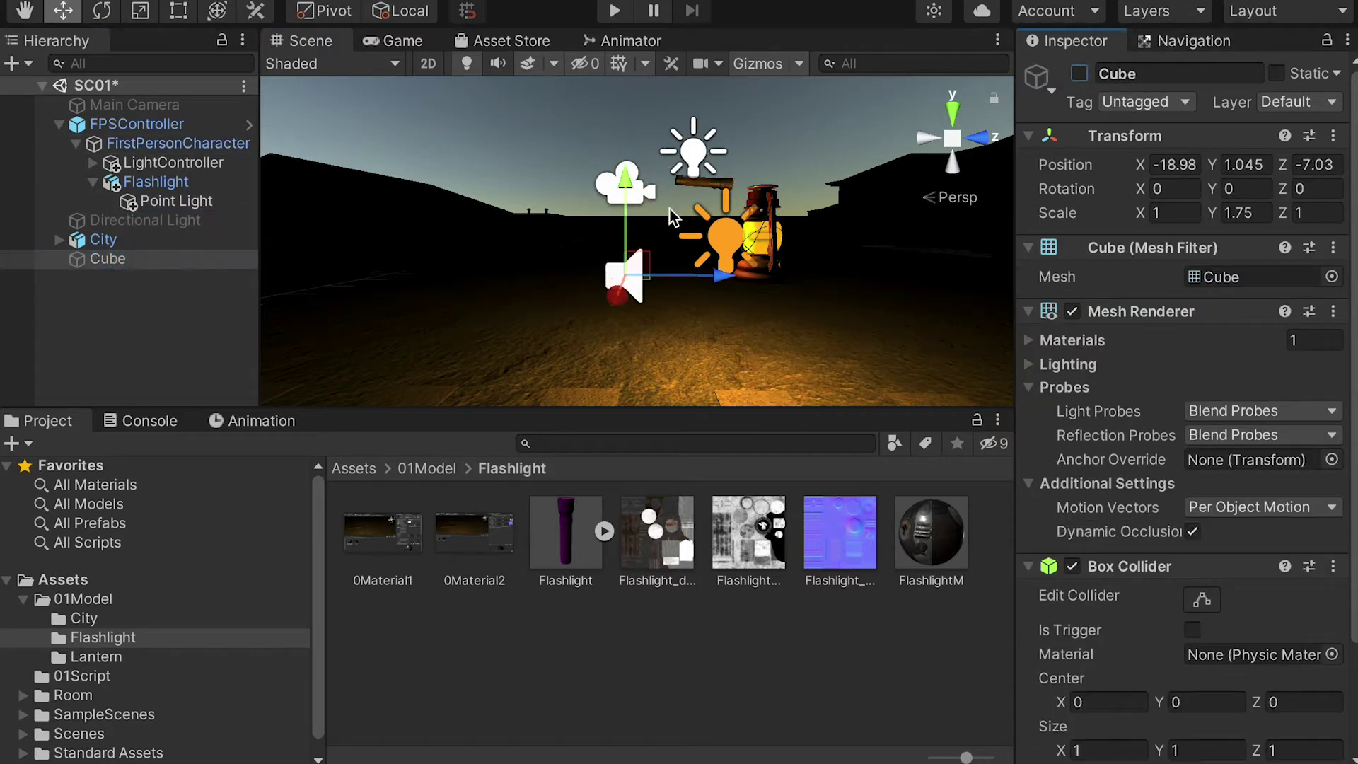
Step: Rotate the Flashlight to about 85 degrees on X so it tilts slightly upward, and check it in the game view
{"action": "scroll", "coordinate": [720, 206], "scroll_direction": "up", "scroll_amount": 2}
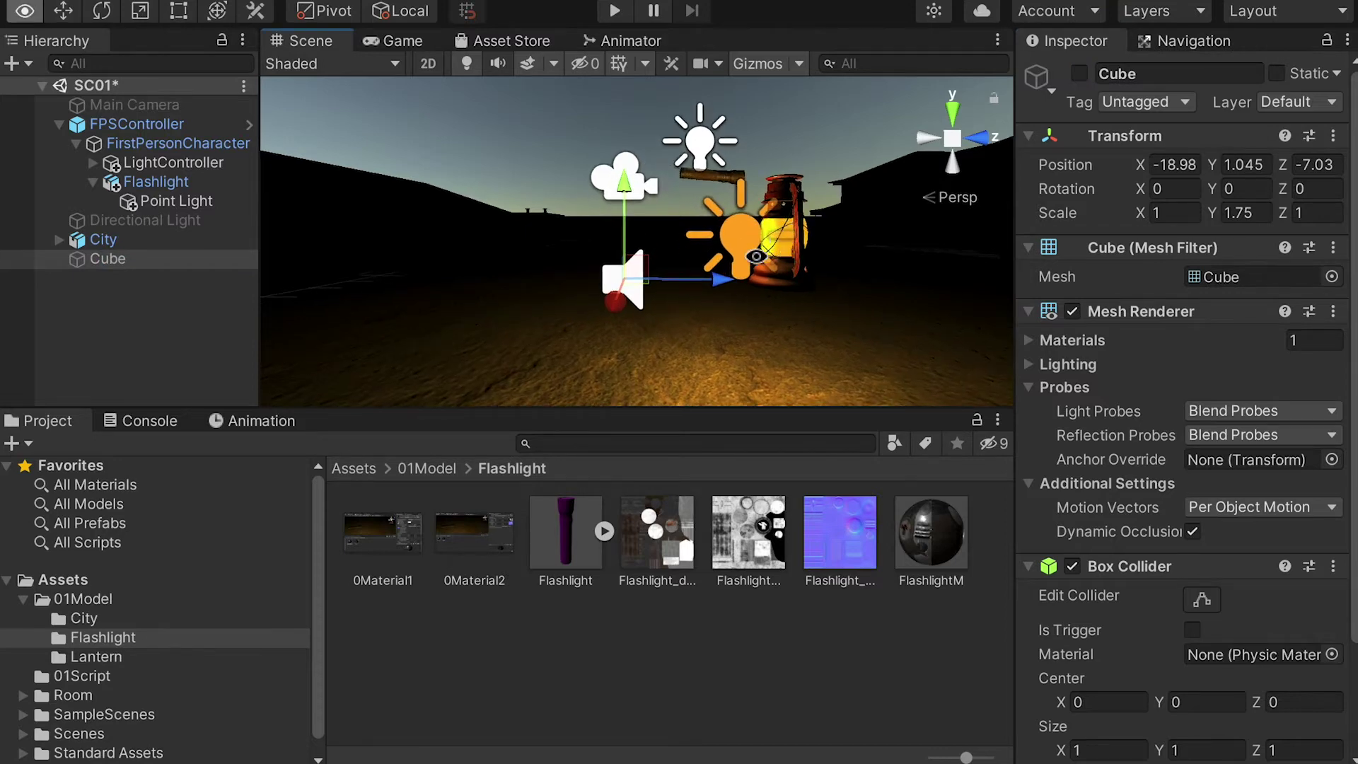
{"action": "left_click", "coordinate": [139, 186]}
{"action": "left_click_drag", "start_coordinate": [683, 286], "coordinate": [680, 361], "text": "alt"}
{"action": "key", "text": "e"}
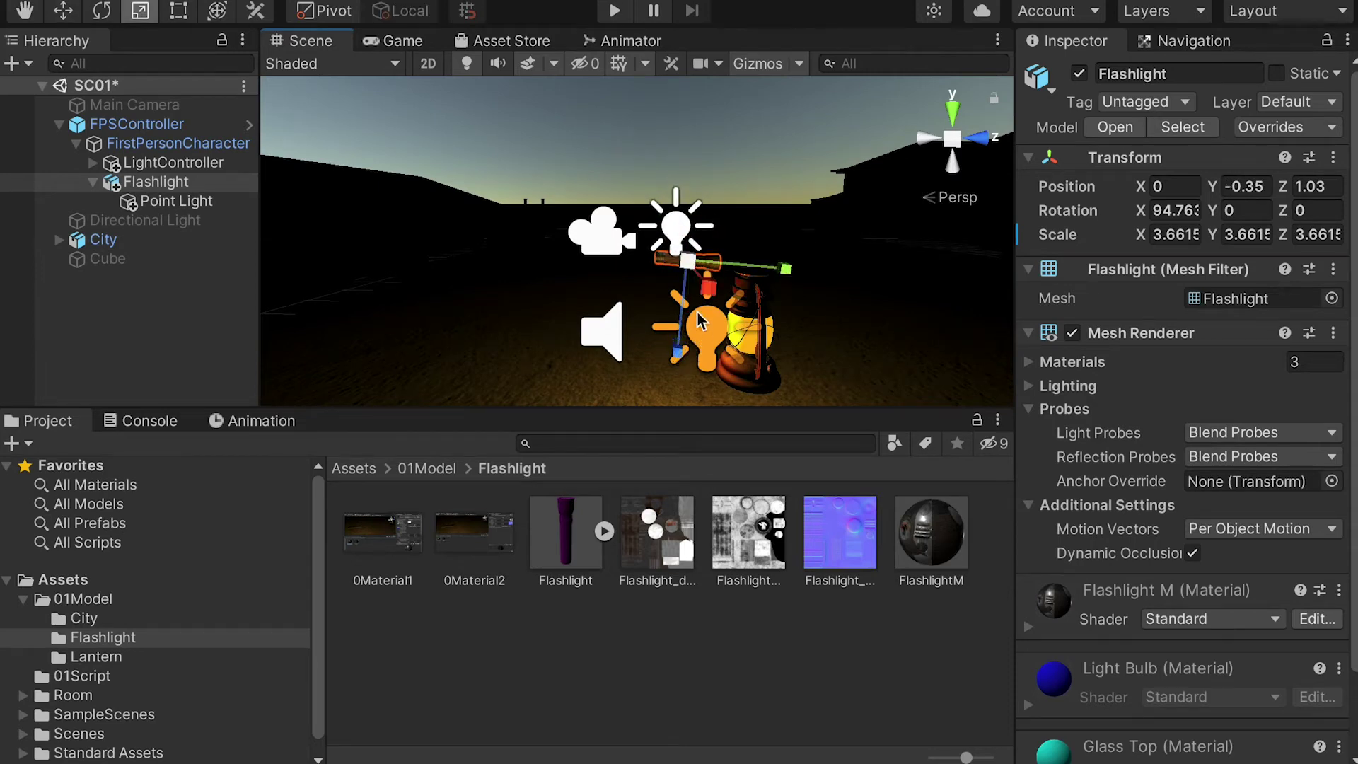
{"action": "left_click_drag", "start_coordinate": [628, 178], "coordinate": [600, 190]}
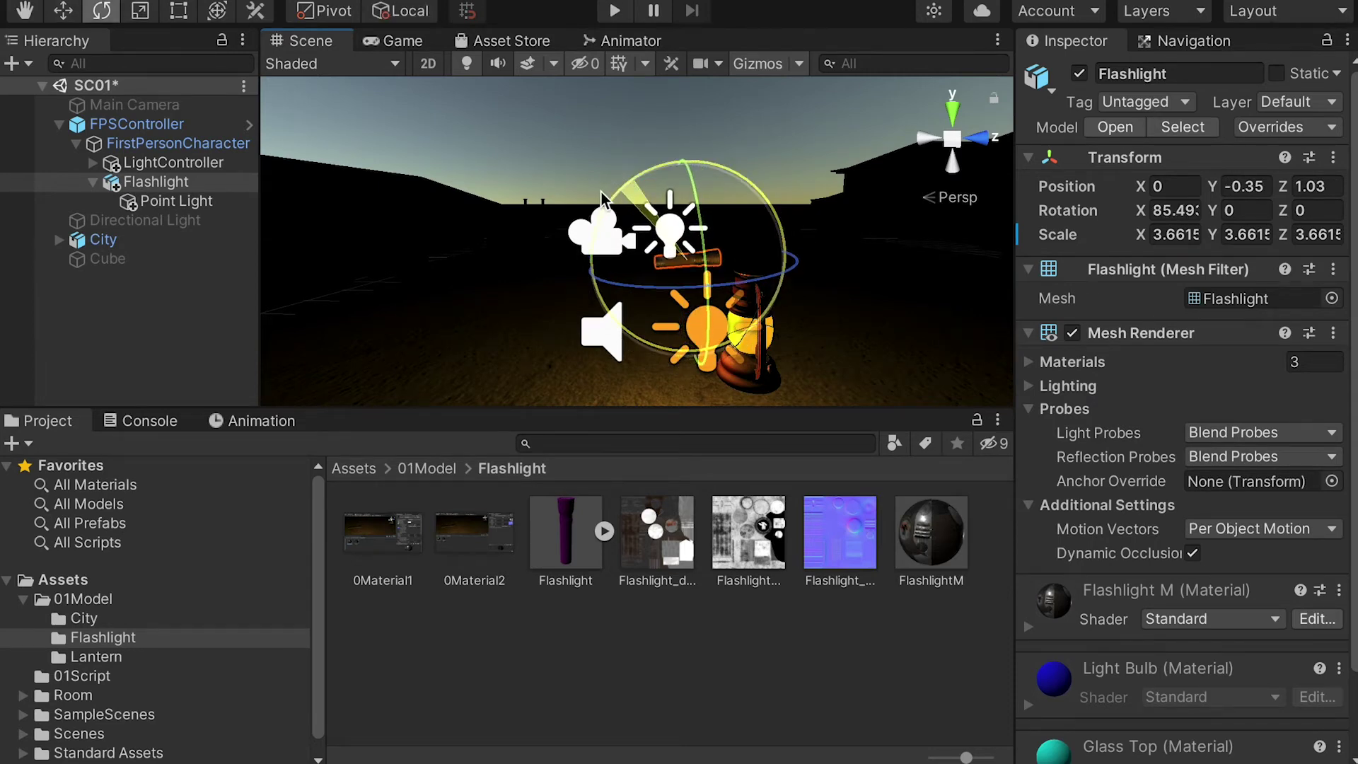
{"action": "left_click", "coordinate": [400, 43]}
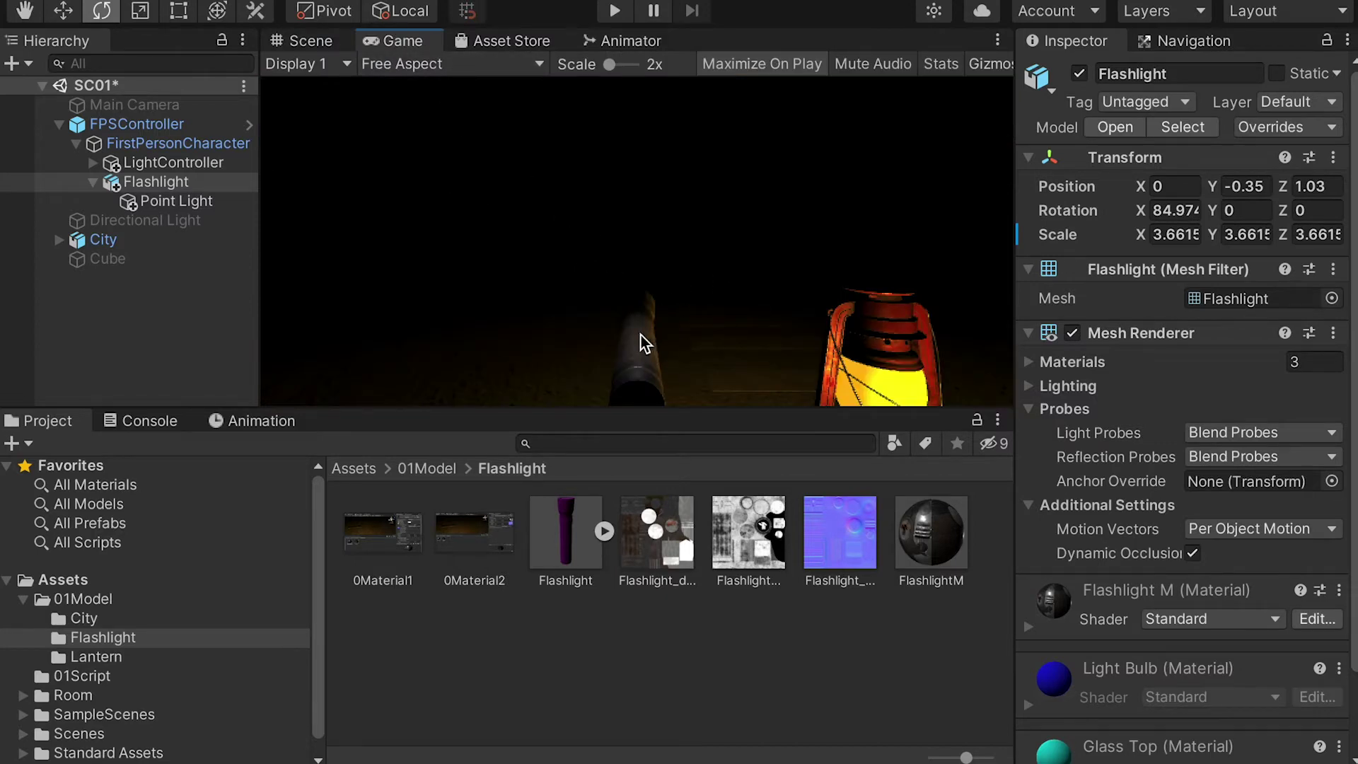
Step: Try a higher intensity of 16 on the flashlight's Point Light
{"action": "left_click", "coordinate": [170, 201]}
{"action": "left_click", "coordinate": [1195, 392]}
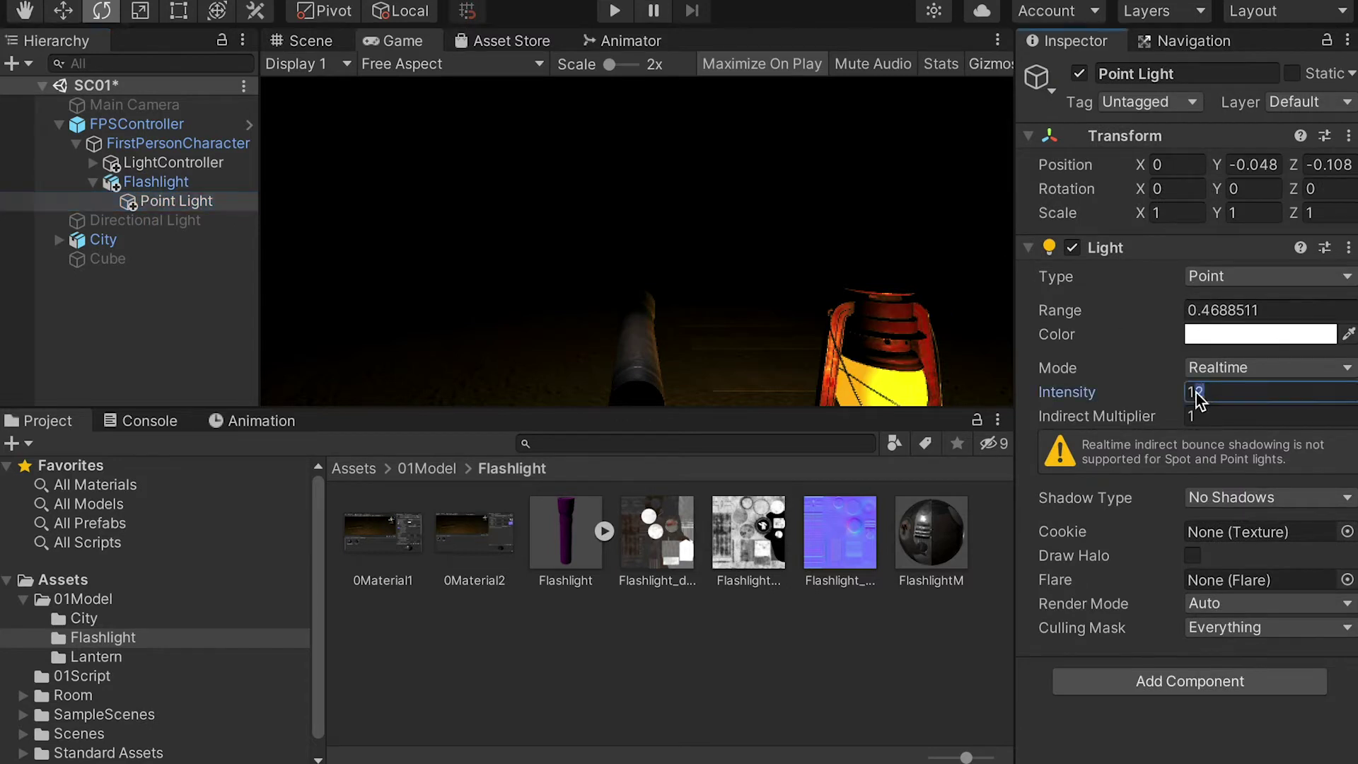
{"action": "type", "text": "15"}
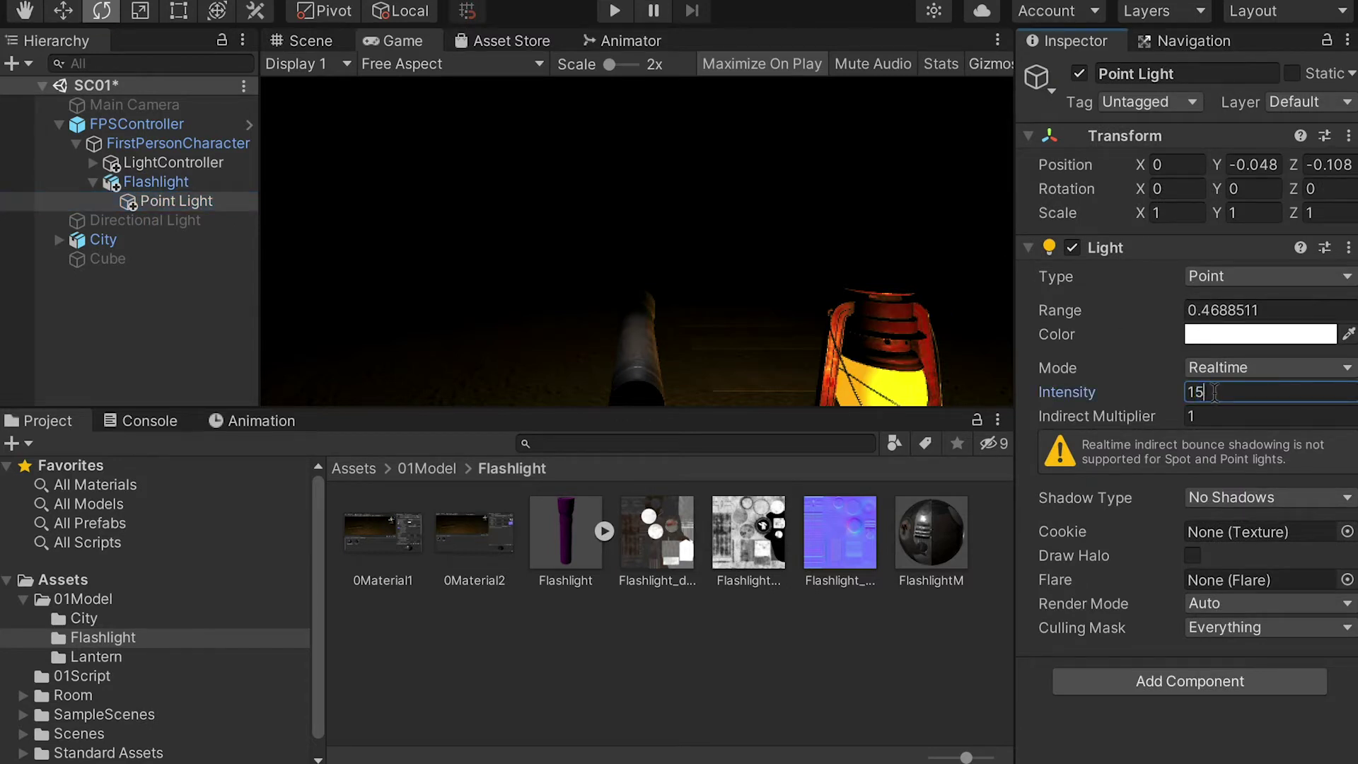
{"action": "left_click_drag", "start_coordinate": [1215, 393], "coordinate": [1197, 395]}
{"action": "type", "text": "6"}
{"action": "left_click", "coordinate": [173, 202]}
Step: Slide the Point Light forward along the flashlight body to about Y 0.001, checking its lighting in the game view
{"action": "left_click", "coordinate": [311, 40]}
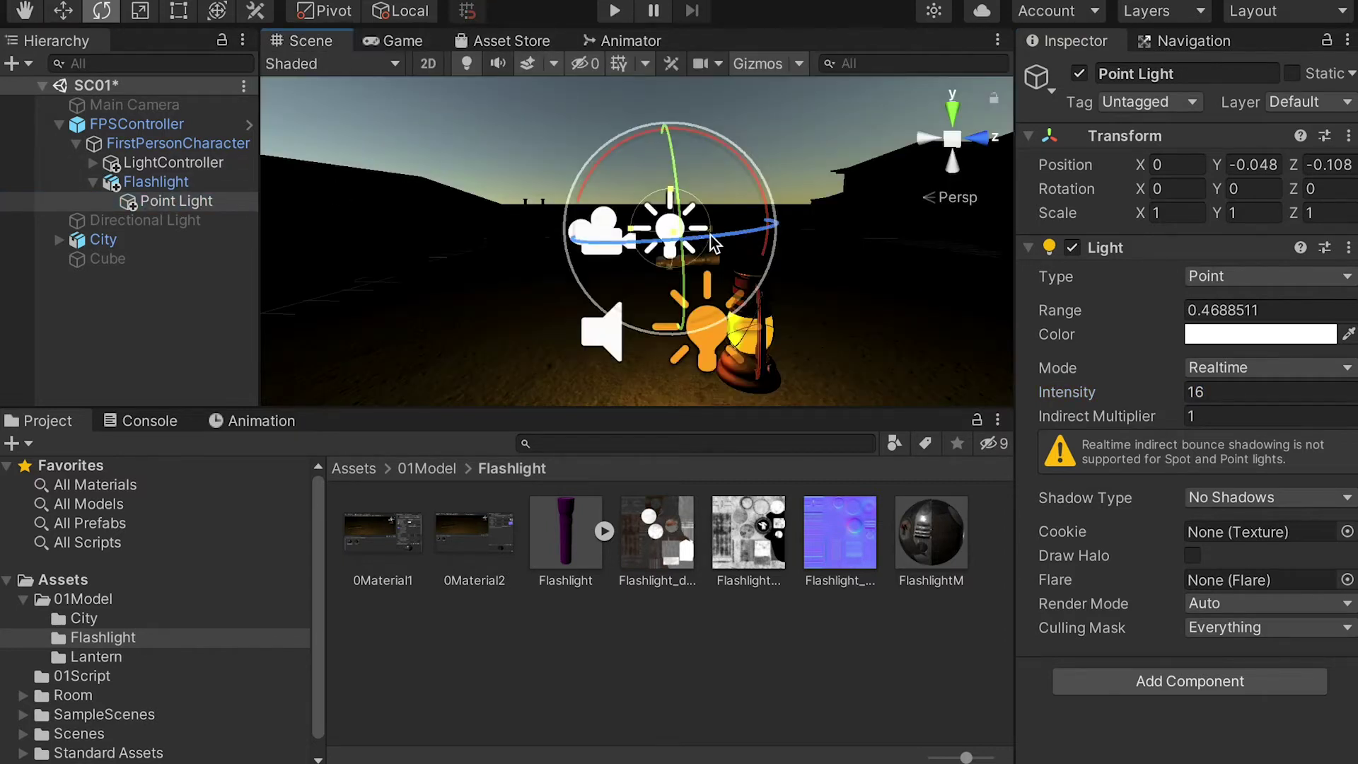
{"action": "scroll", "coordinate": [769, 310], "scroll_direction": "up", "scroll_amount": 1}
{"action": "key", "text": "w"}
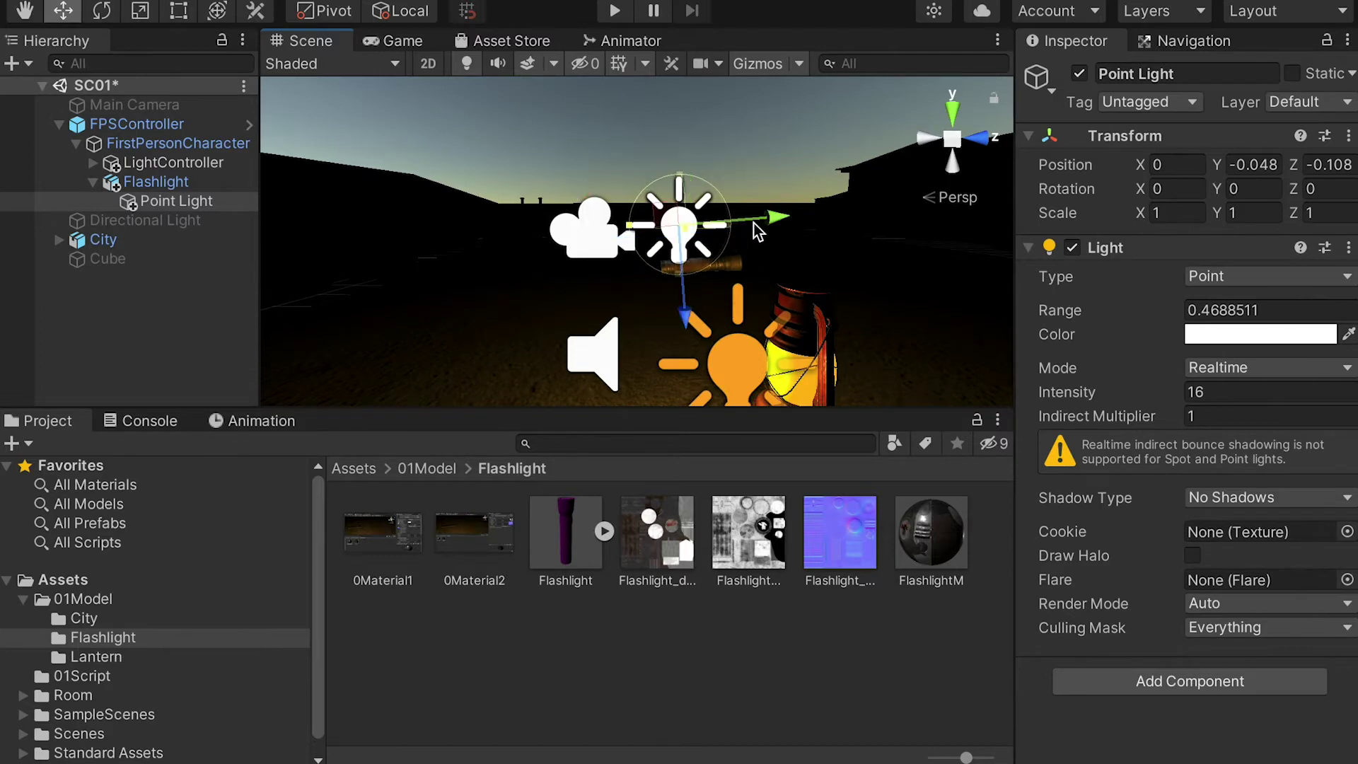
{"action": "left_click_drag", "start_coordinate": [774, 223], "coordinate": [793, 221]}
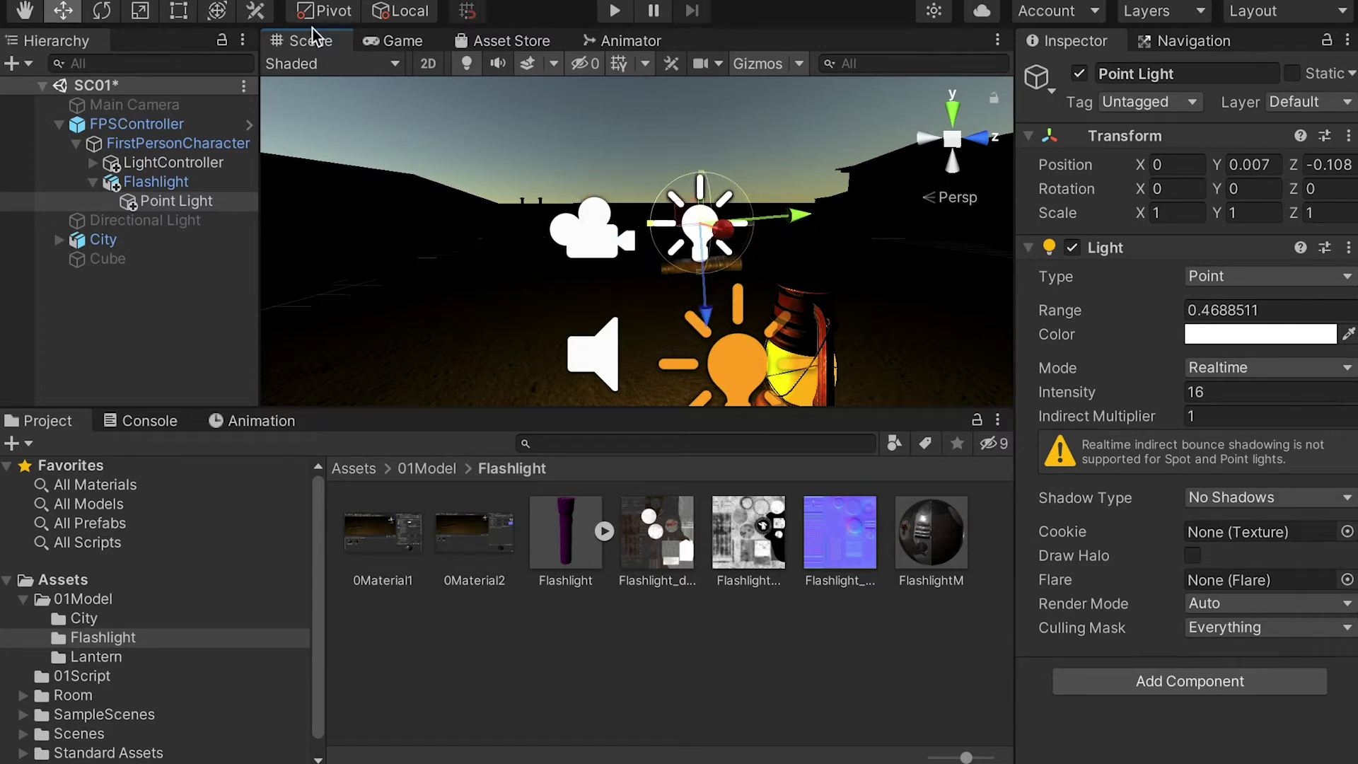
{"action": "left_click", "coordinate": [364, 44]}
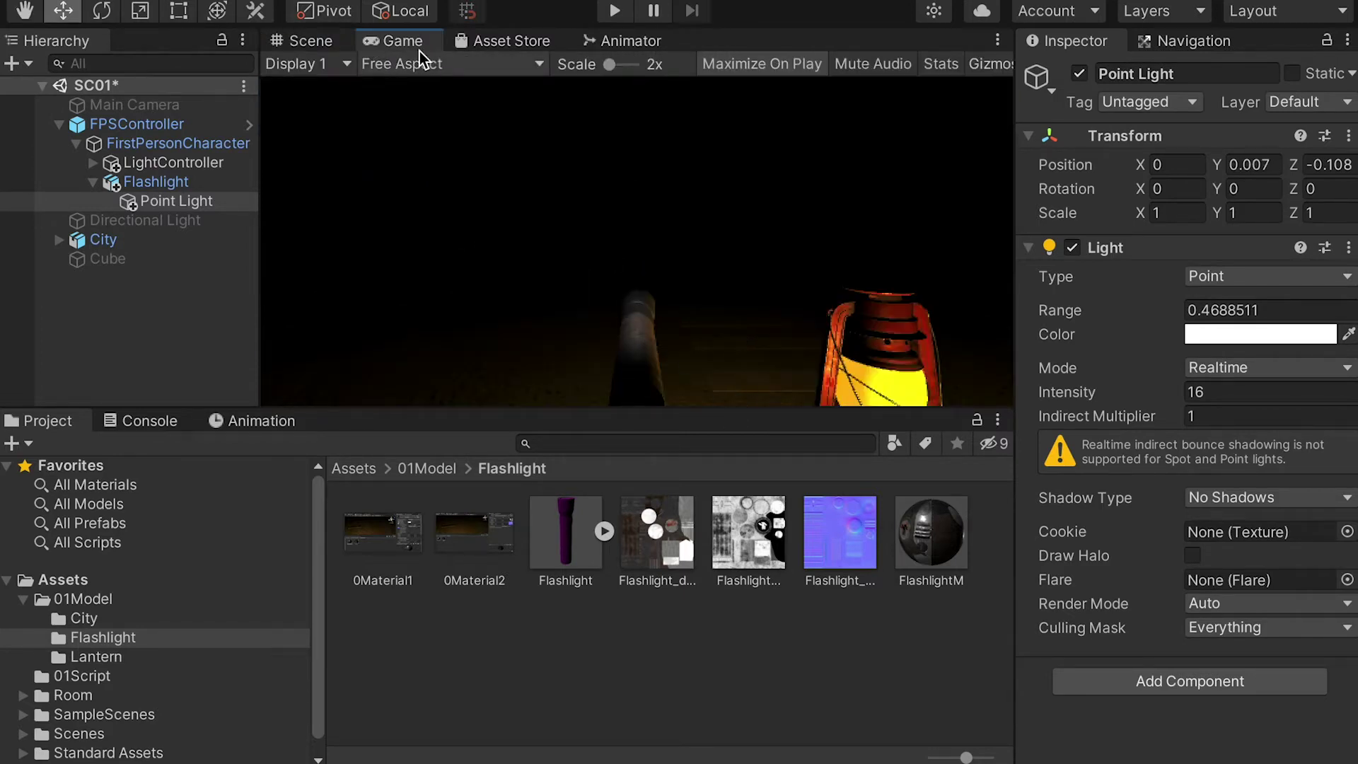
{"action": "left_click", "coordinate": [307, 44]}
{"action": "left_click_drag", "start_coordinate": [790, 213], "coordinate": [788, 214]}
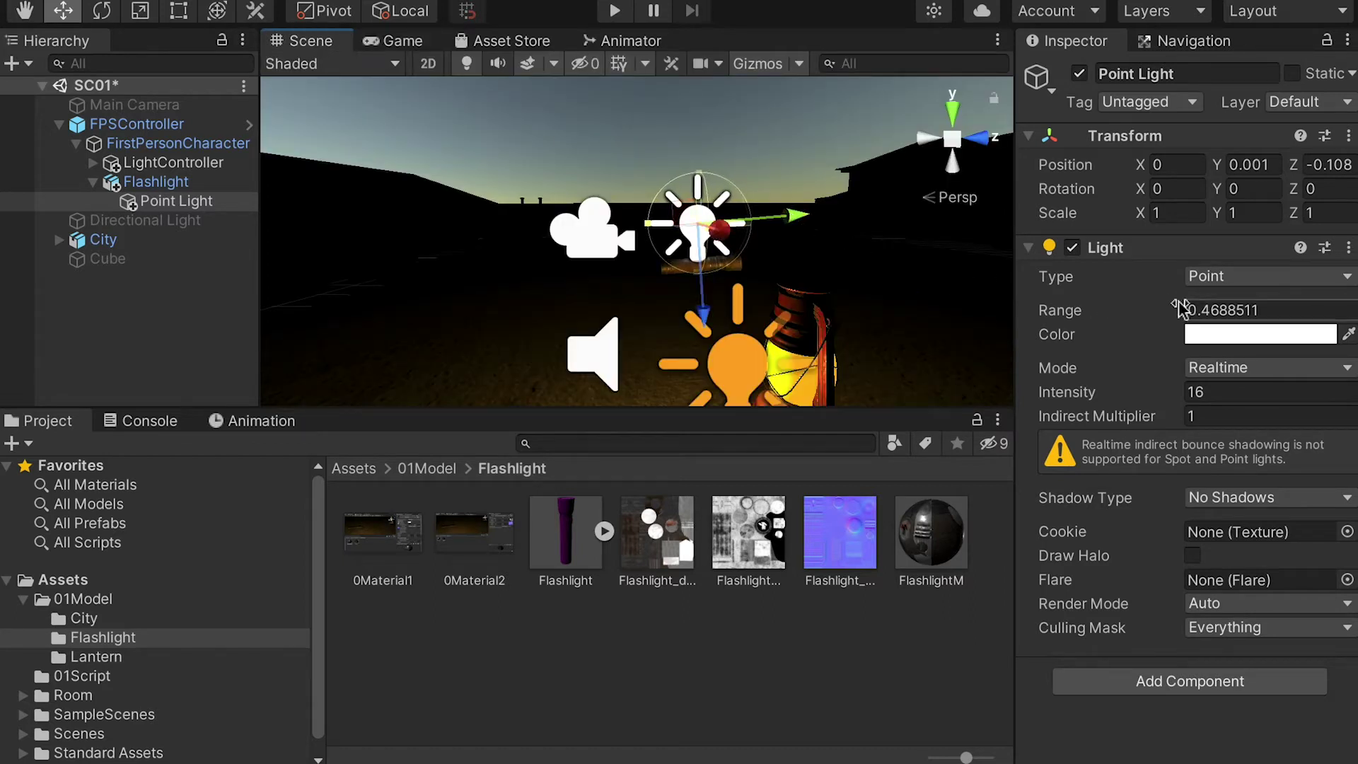
Step: Set the Point Light's range to 0.74 and its intensity to 12, checking the result in the game view
{"action": "left_click_drag", "start_coordinate": [1101, 307], "coordinate": [1102, 308]}
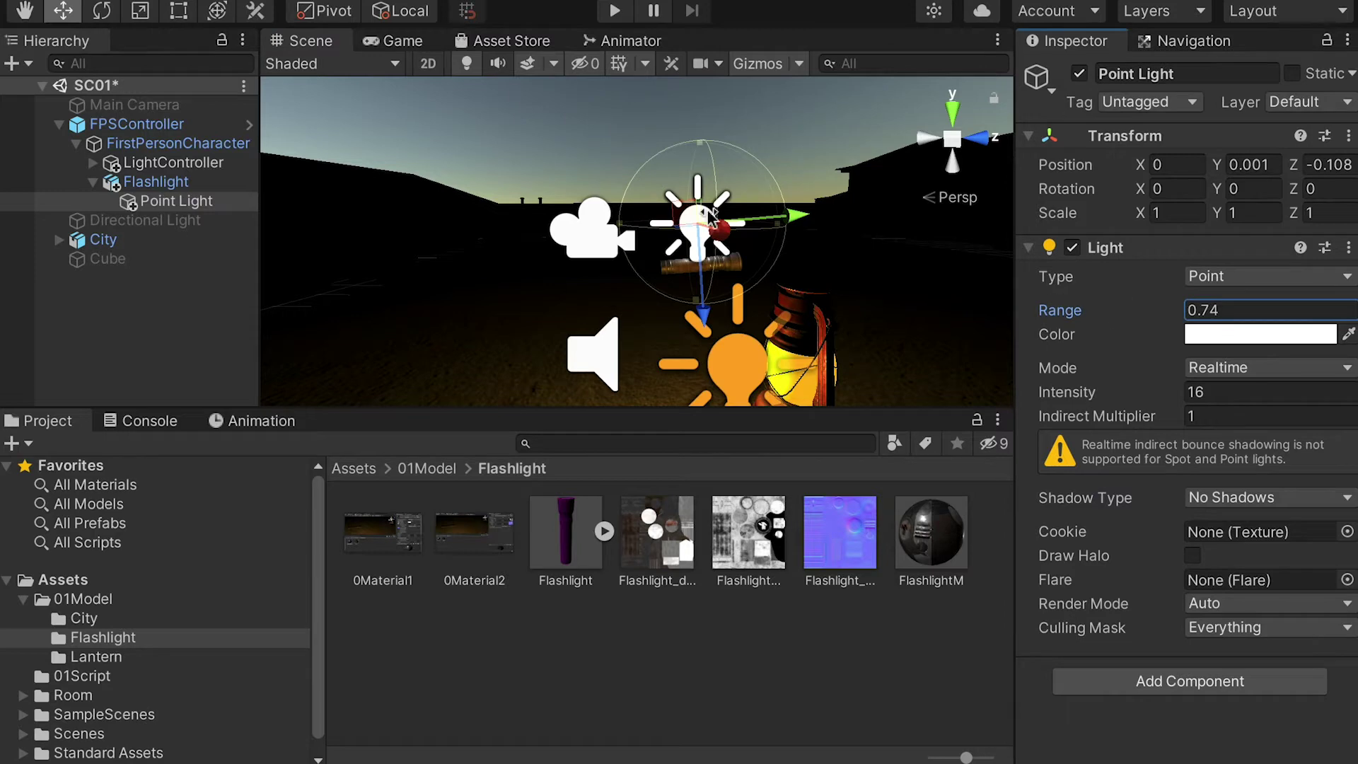
{"action": "left_click", "coordinate": [406, 44]}
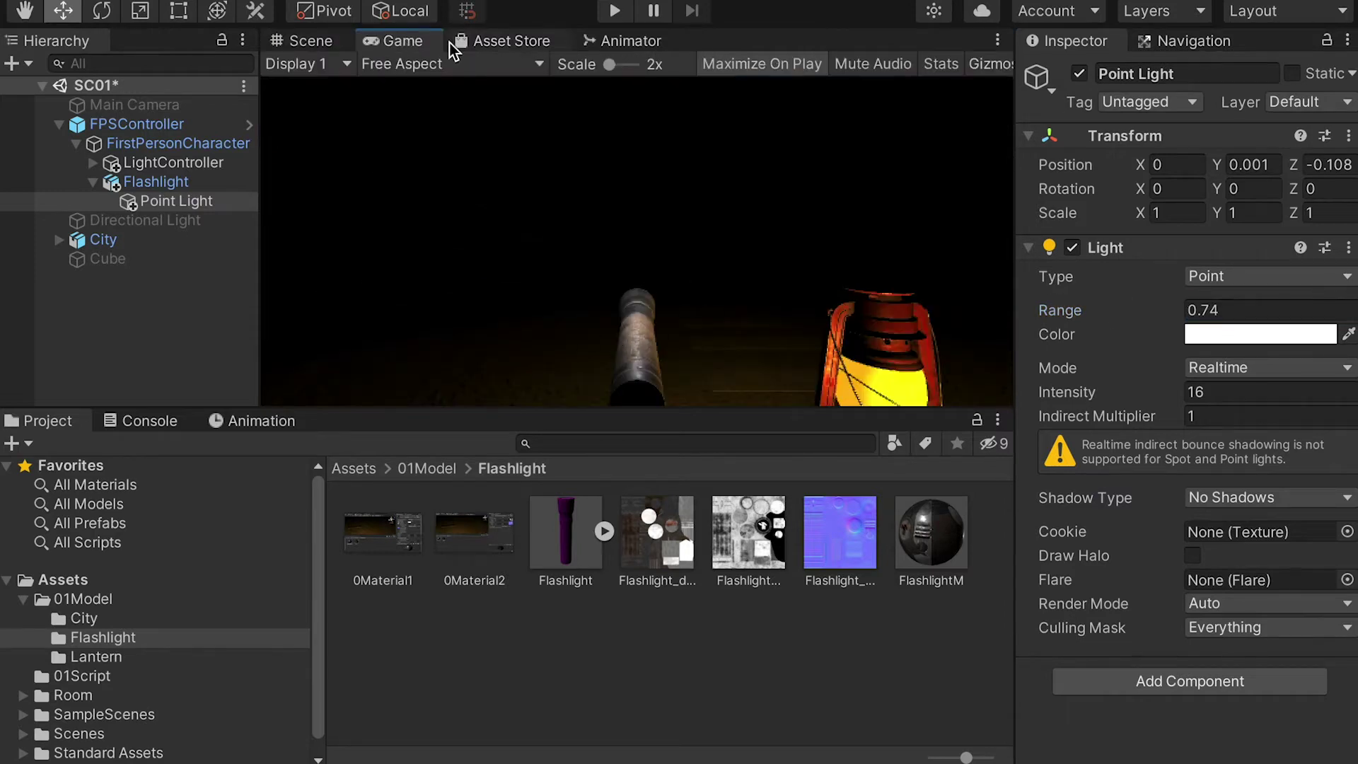
{"action": "left_click", "coordinate": [315, 43]}
{"action": "left_click", "coordinate": [1197, 392]}
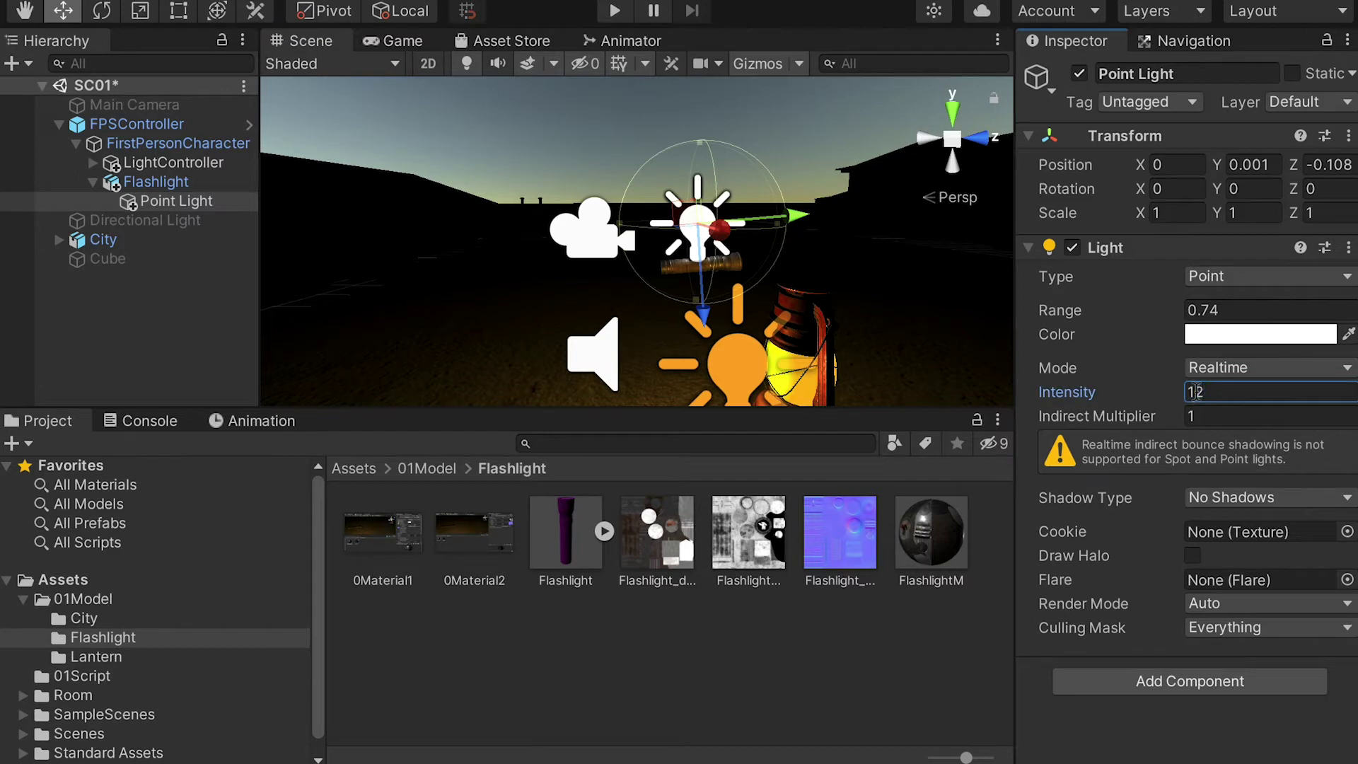
{"action": "left_click", "coordinate": [396, 42]}
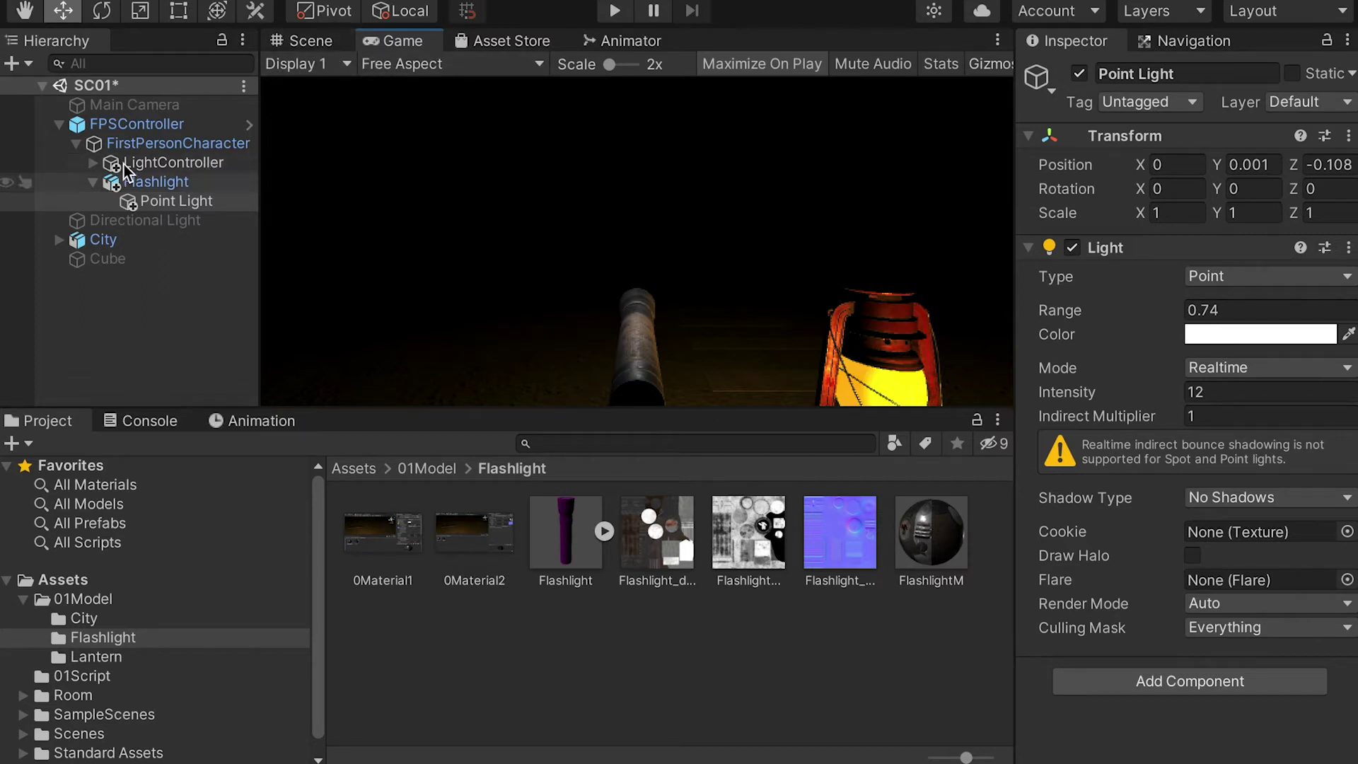
Step: Expand LightController's children and lower the Flashlight slightly, to about Y -0.39
{"action": "left_click", "coordinate": [93, 163]}
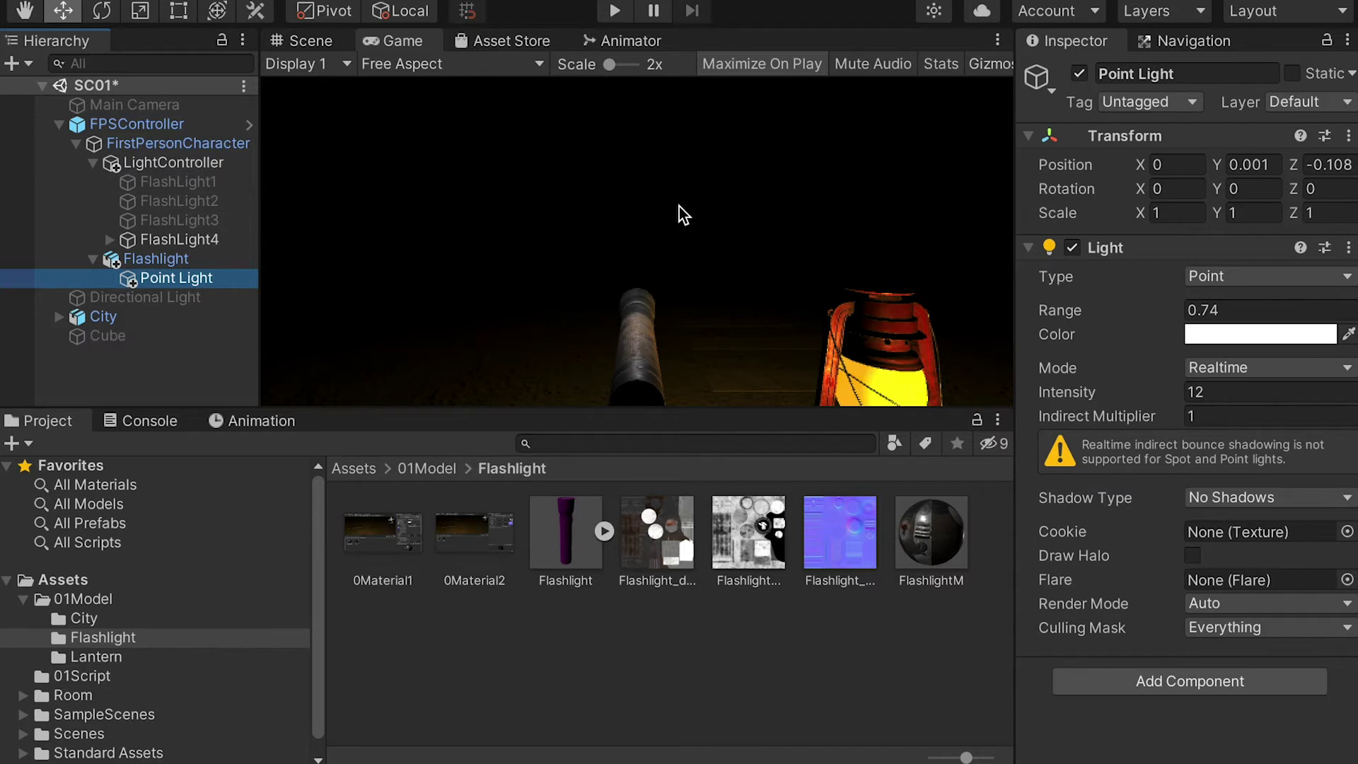
{"action": "left_click", "coordinate": [181, 261]}
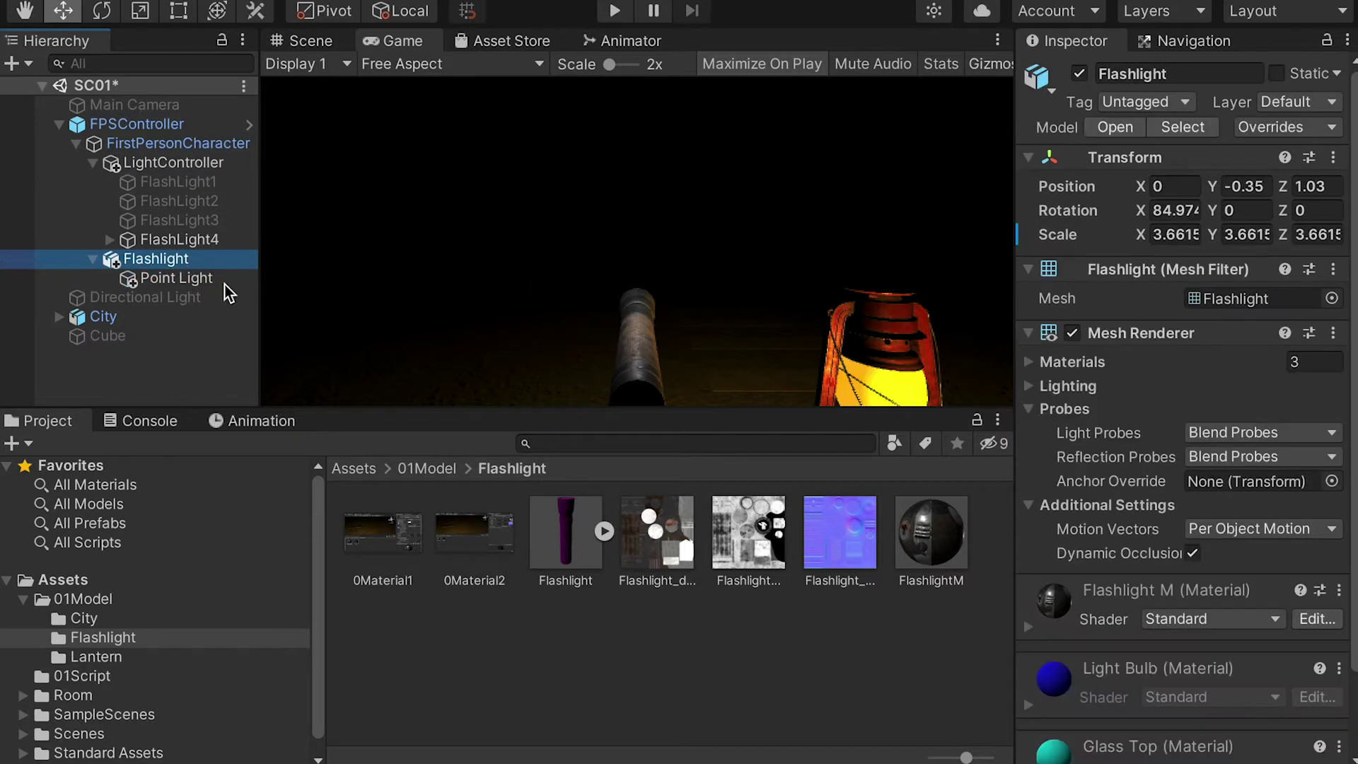
{"action": "left_click", "coordinate": [307, 48]}
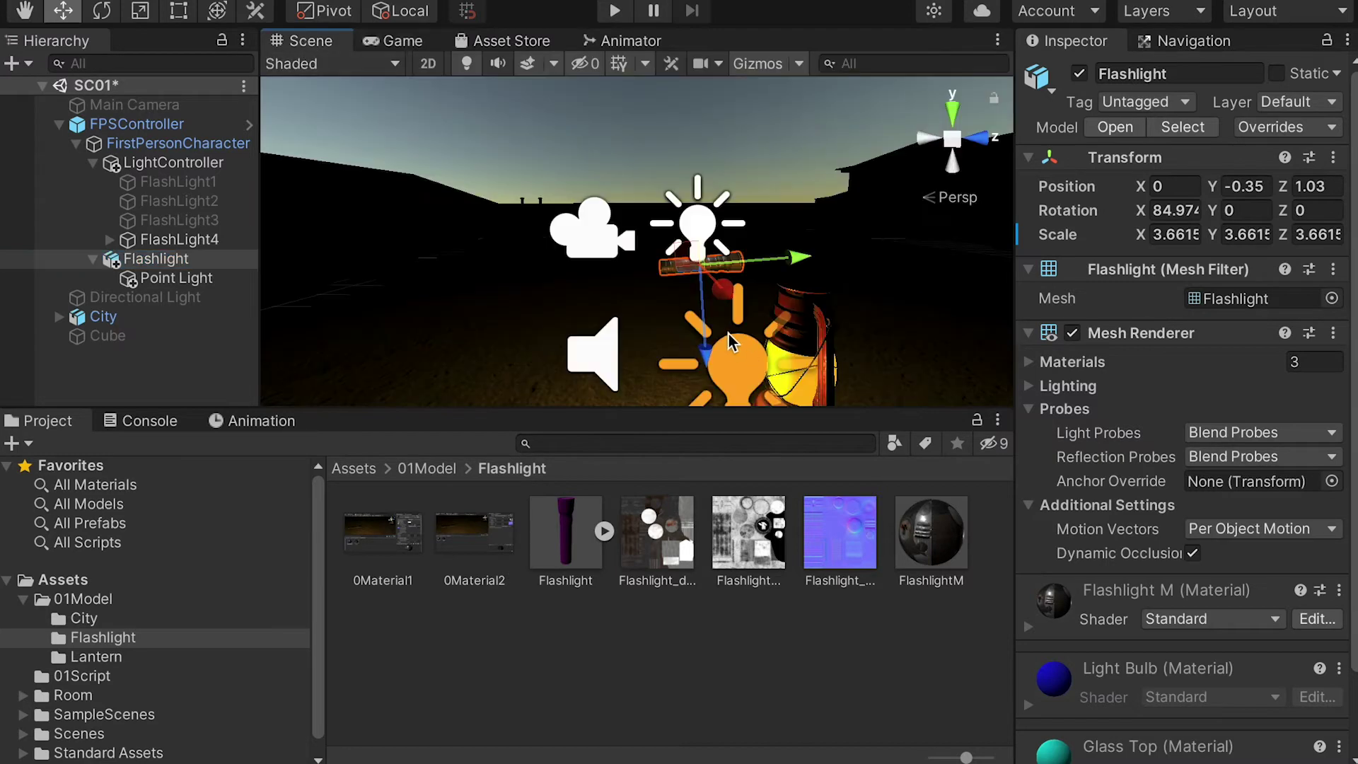
{"action": "left_click_drag", "start_coordinate": [708, 359], "coordinate": [707, 360]}
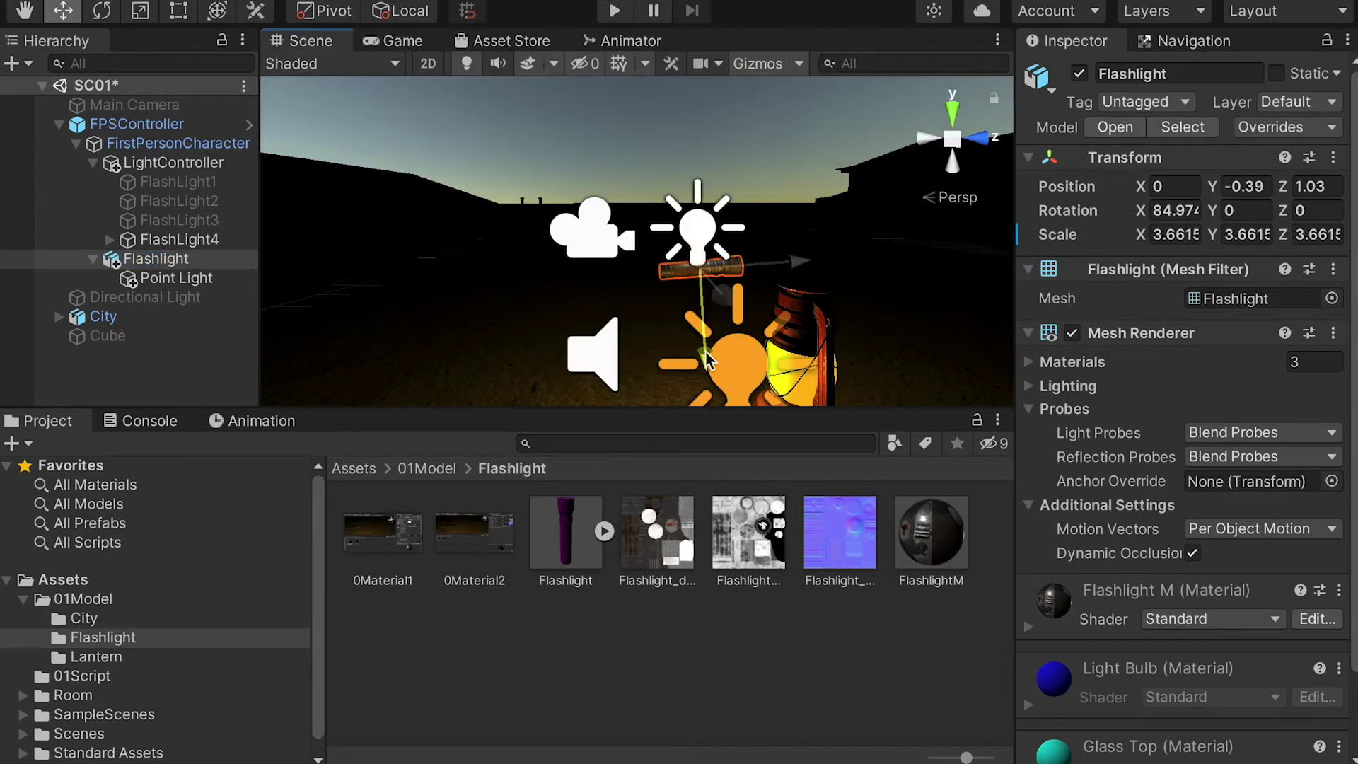
Step: Make the Flashlight a child of LightController and rename it Flashlight-Model
{"action": "left_click", "coordinate": [94, 259]}
{"action": "mouse_move", "coordinate": [150, 265]}
{"action": "left_mouse_down"}
{"action": "mouse_move", "coordinate": [156, 177]}
{"action": "mouse_move", "coordinate": [142, 164]}
{"action": "mouse_move", "coordinate": [174, 268]}
{"action": "left_mouse_up"}
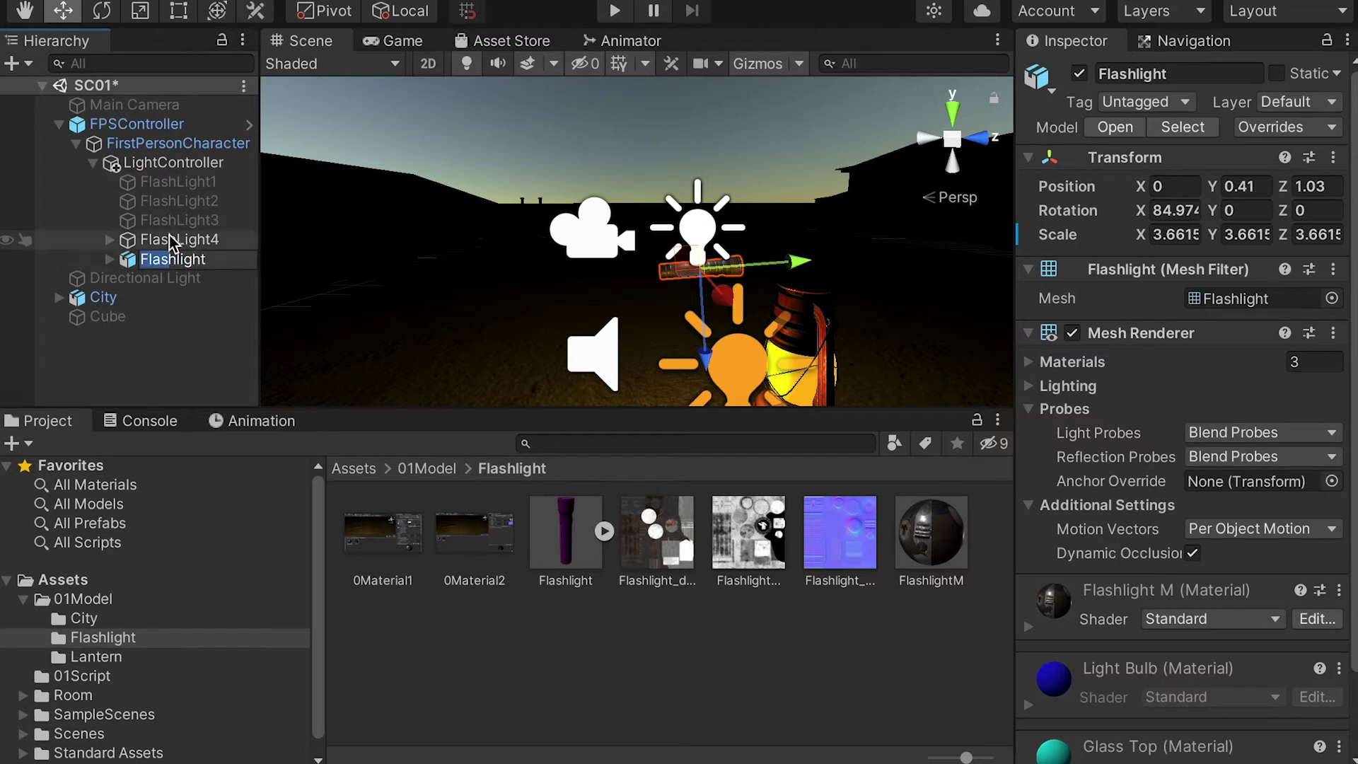
{"action": "left_click", "coordinate": [213, 259]}
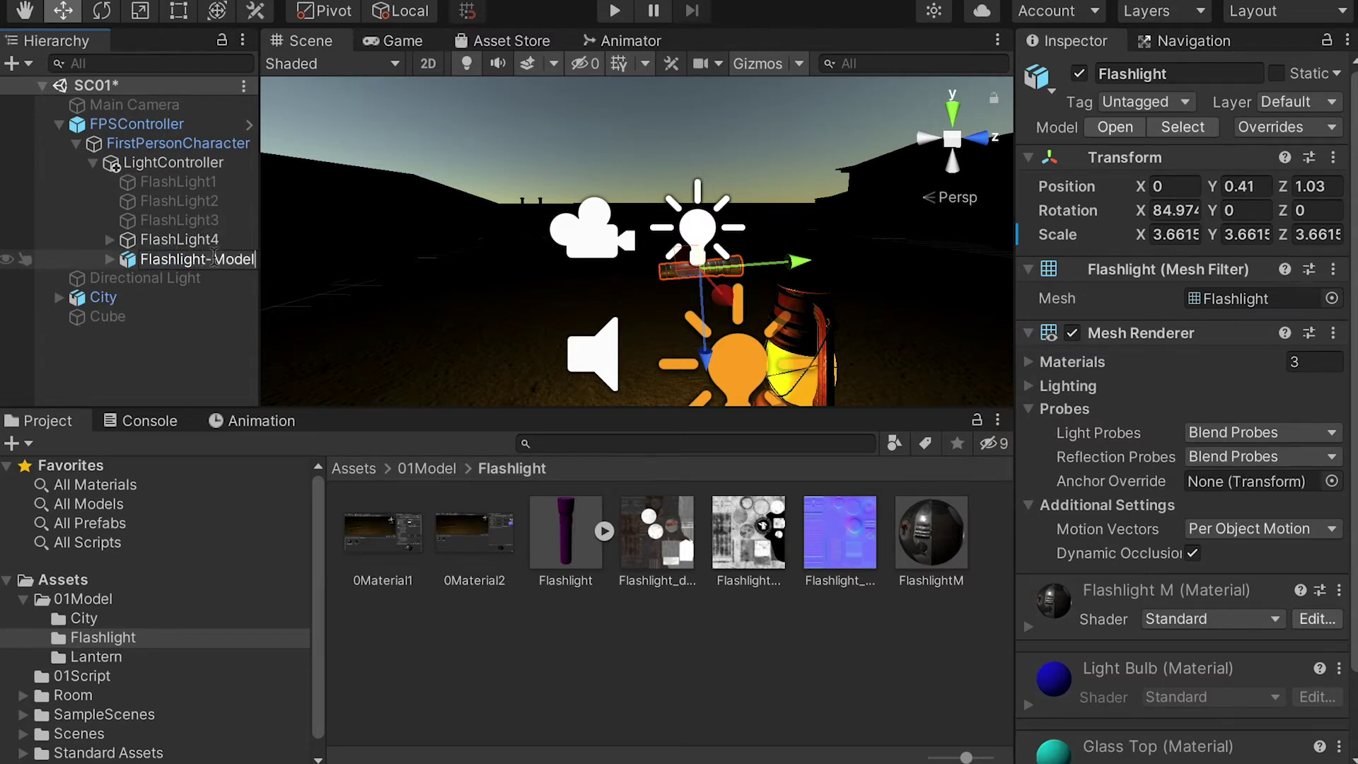
{"action": "left_click", "coordinate": [178, 240]}
Step: Move Flashlight-Model to be the first child of LightController, above FlashLight1
{"action": "left_click", "coordinate": [182, 262]}
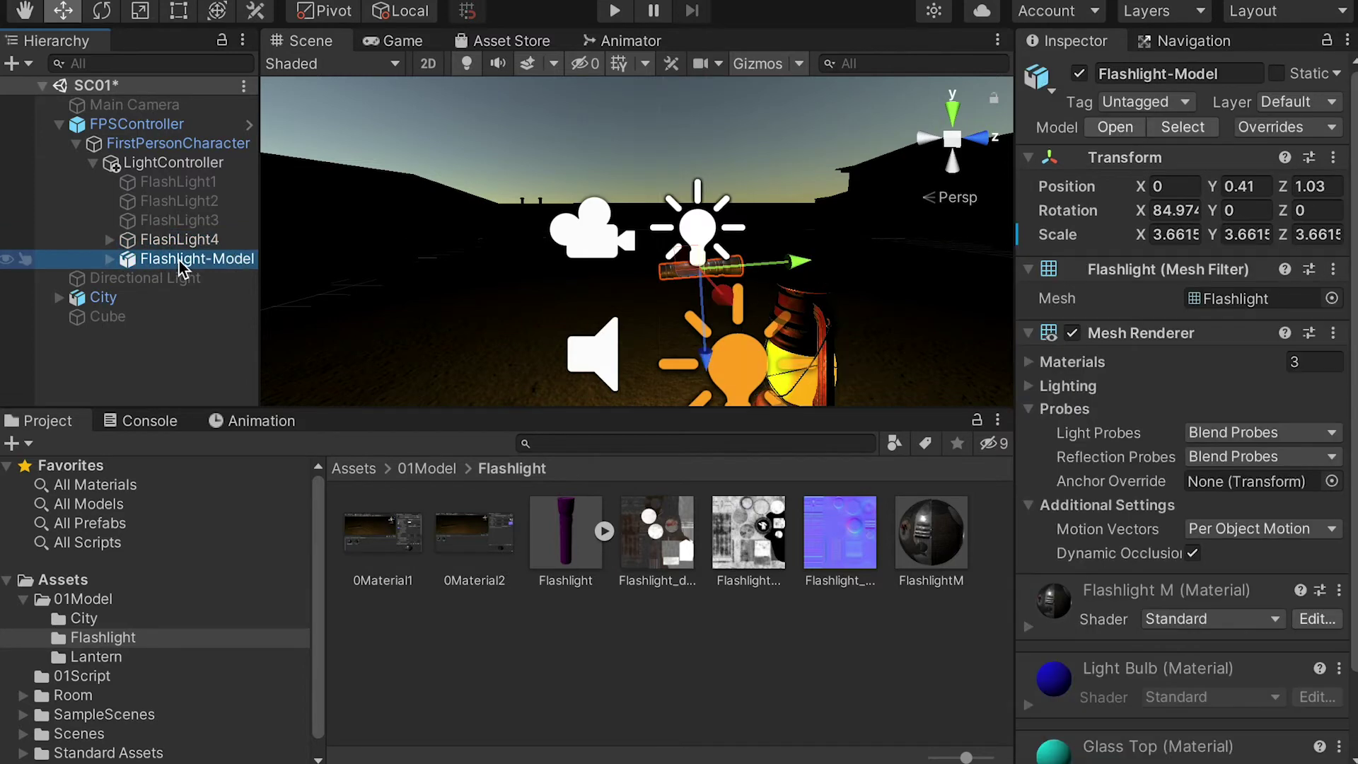
{"action": "left_click_drag", "start_coordinate": [156, 230], "coordinate": [138, 177]}
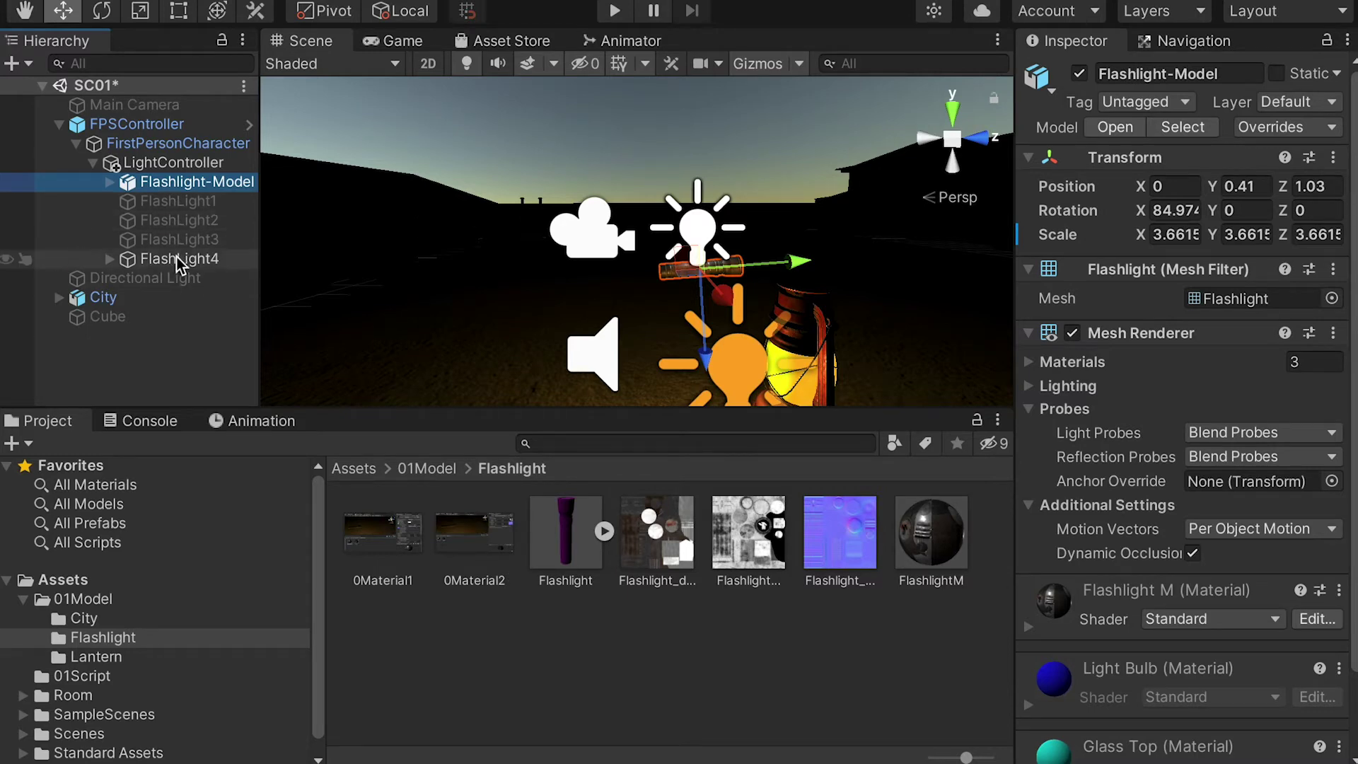
Step: Open the SwitchLights script from the 01Script folder in the code editor
{"action": "left_click", "coordinate": [92, 676]}
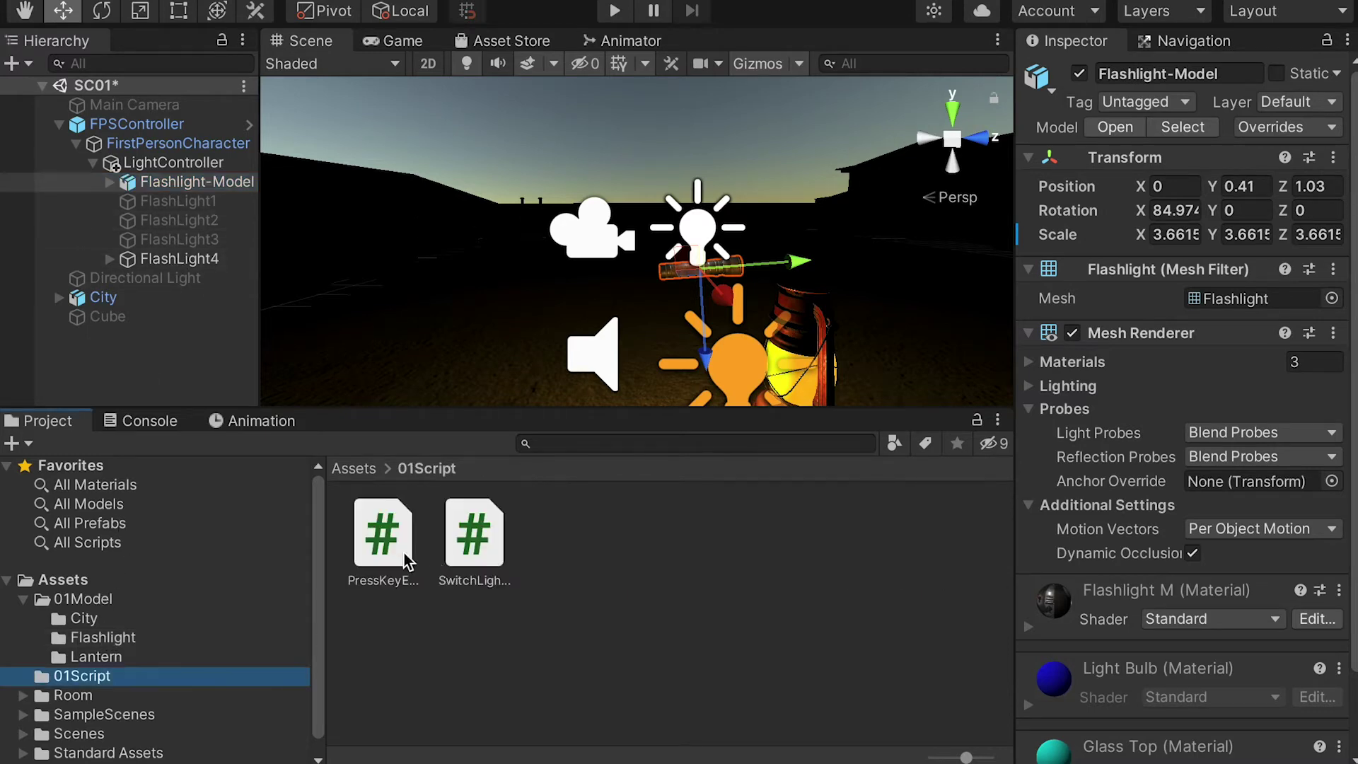
{"action": "left_click", "coordinate": [465, 550]}
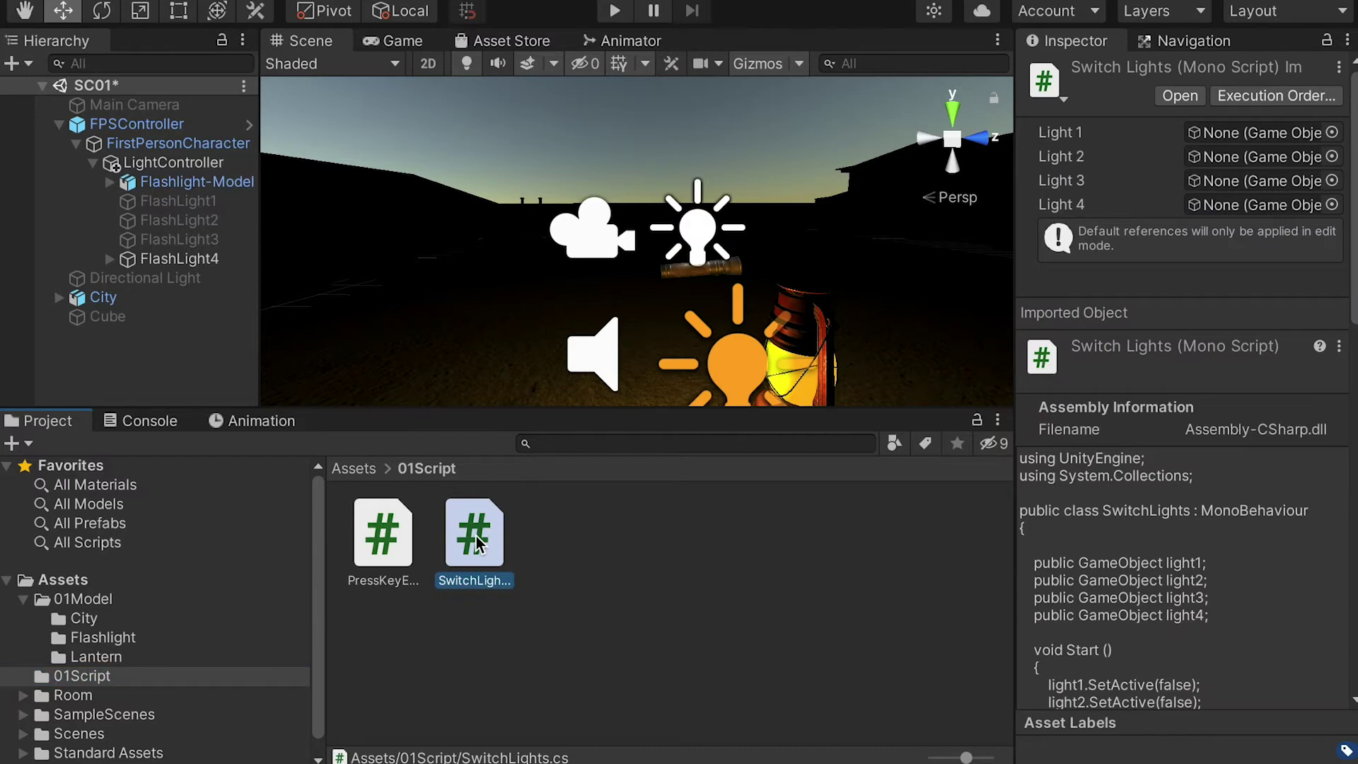
{"action": "double_click", "coordinate": [469, 537]}
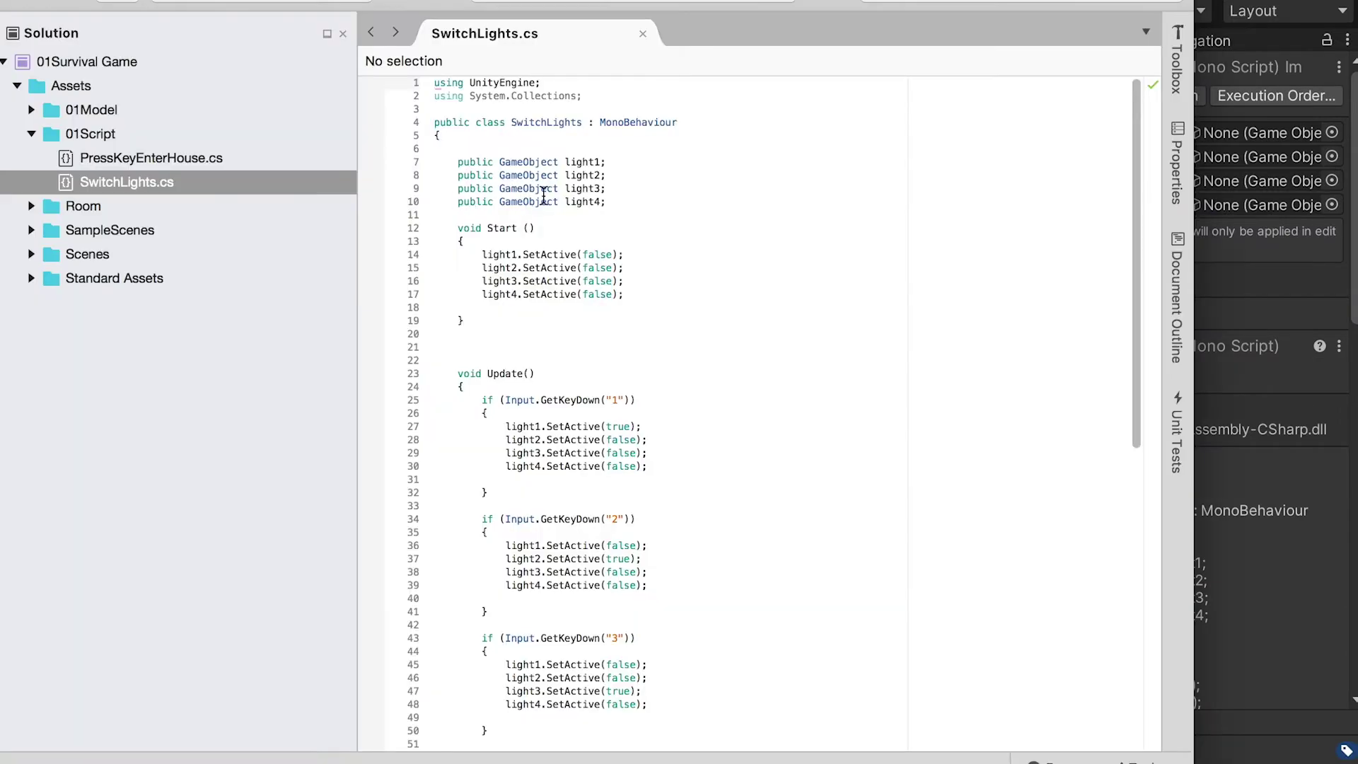
Step: Declare a public GameObject named FlashlightModel between the light3 and light4 declarations, based on a copy of the light3 line
{"action": "left_click", "coordinate": [609, 187]}
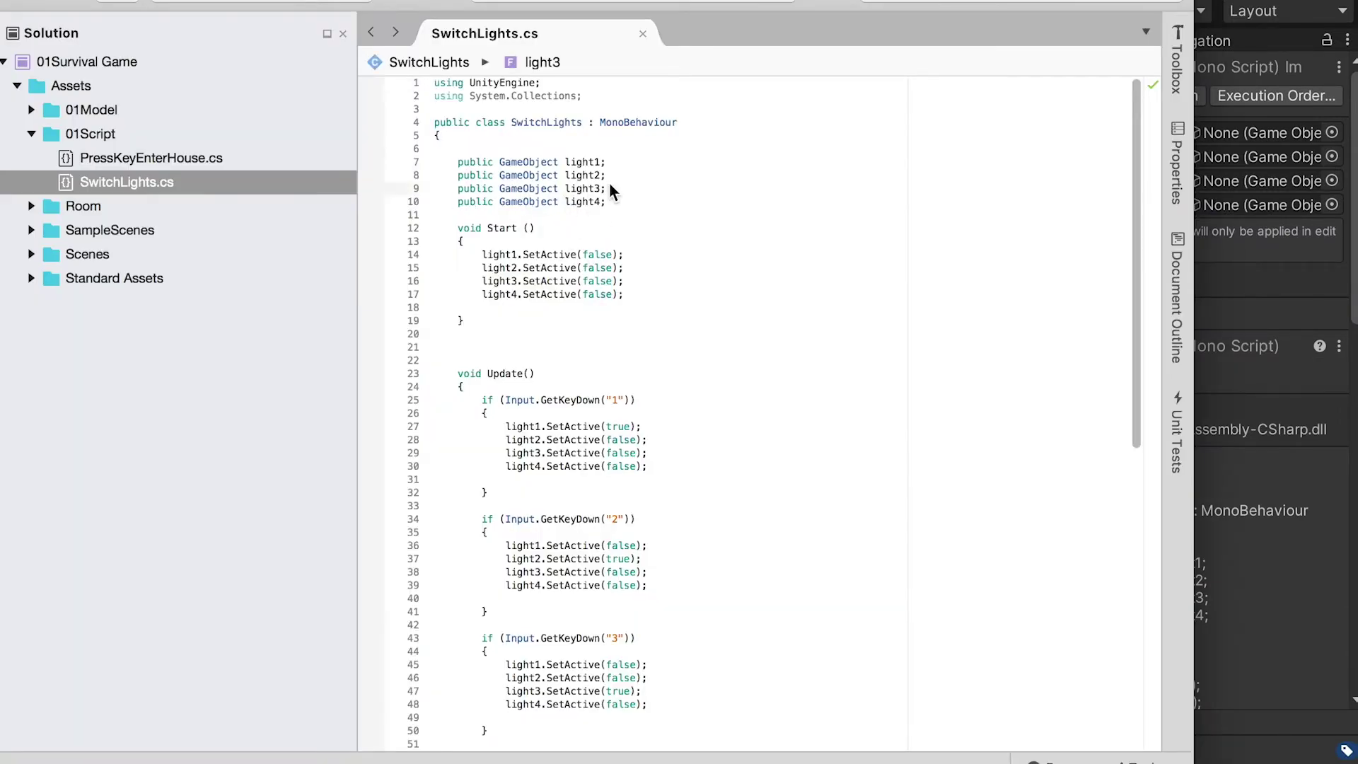
{"action": "key", "text": "Return"}
{"action": "left_click_drag", "start_coordinate": [607, 191], "coordinate": [427, 198]}
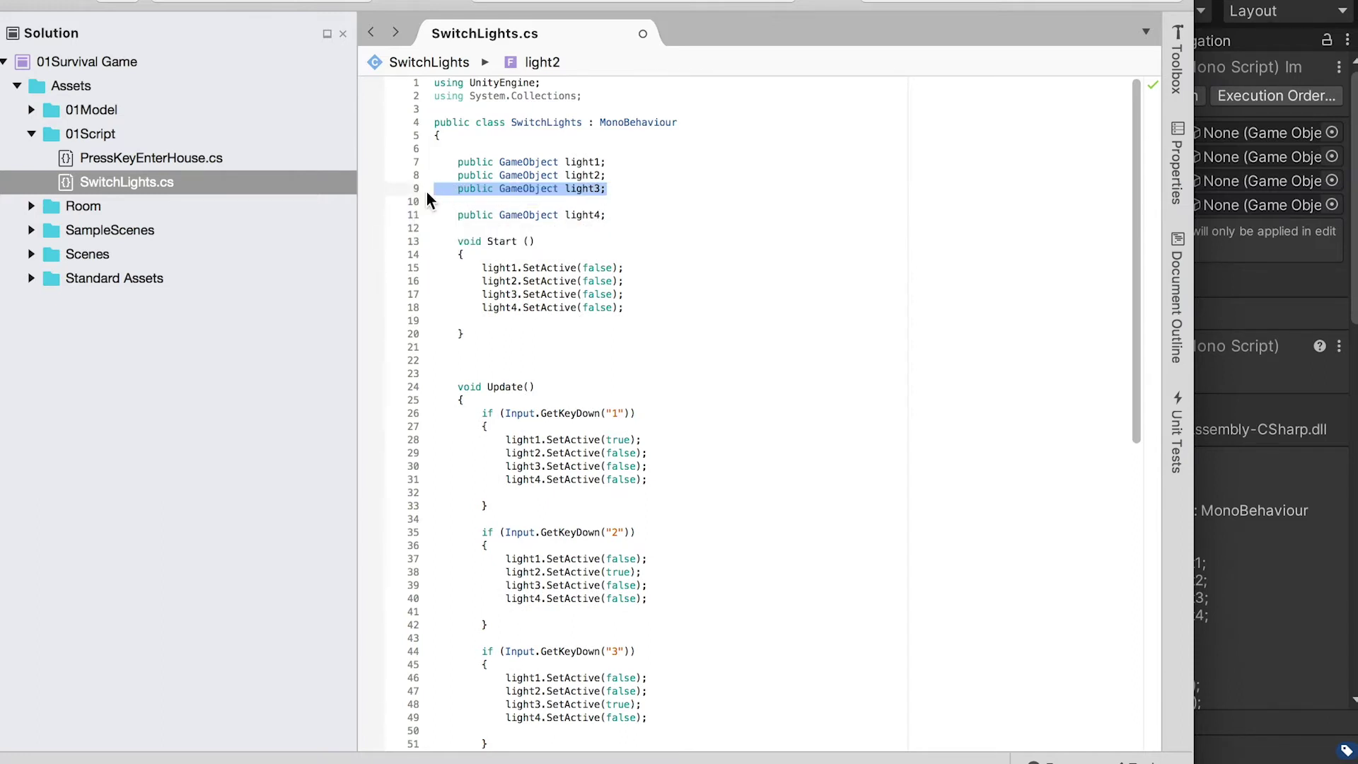
{"action": "key", "text": "super+c"}
{"action": "left_click", "coordinate": [491, 202]}
{"action": "key", "text": "super+v"}
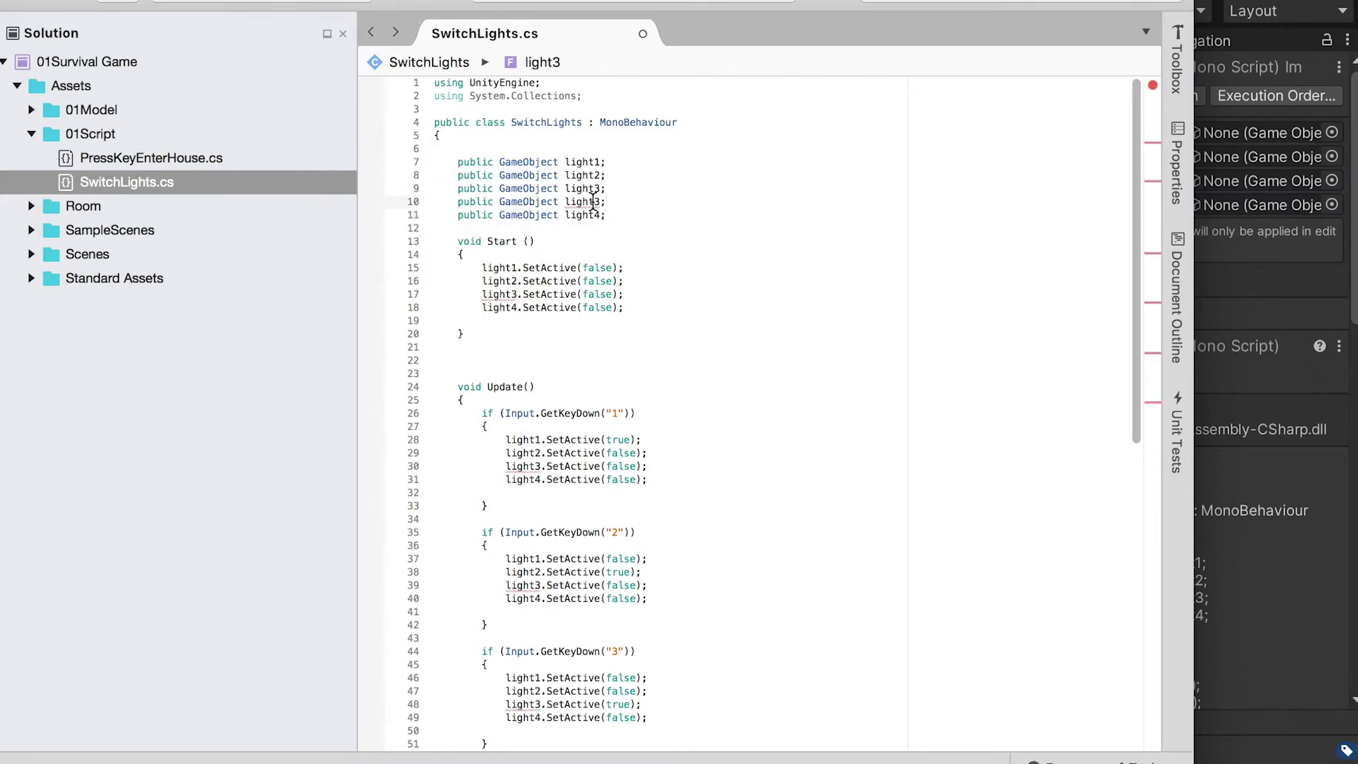
{"action": "key", "text": "BackSpace"}
{"action": "type", "text": "M"}
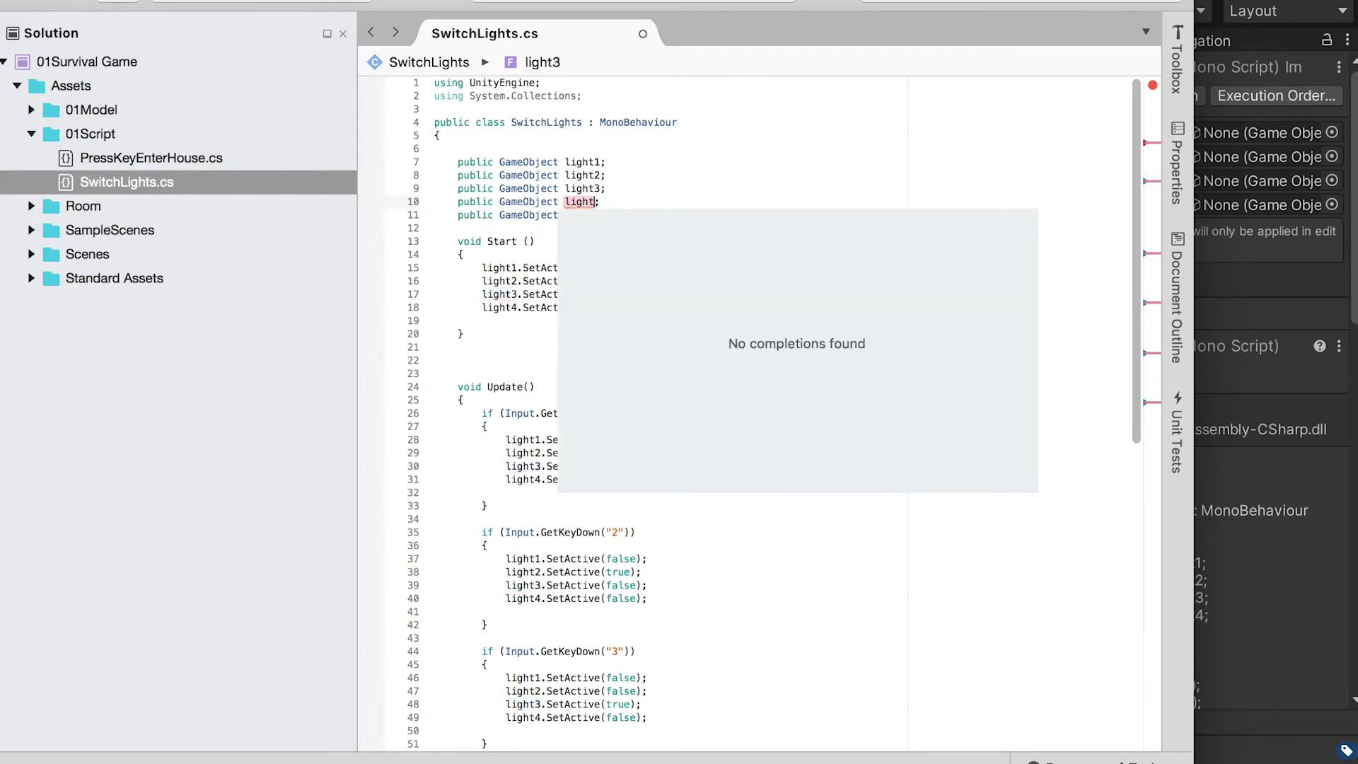
{"action": "type", "text": "odel"}
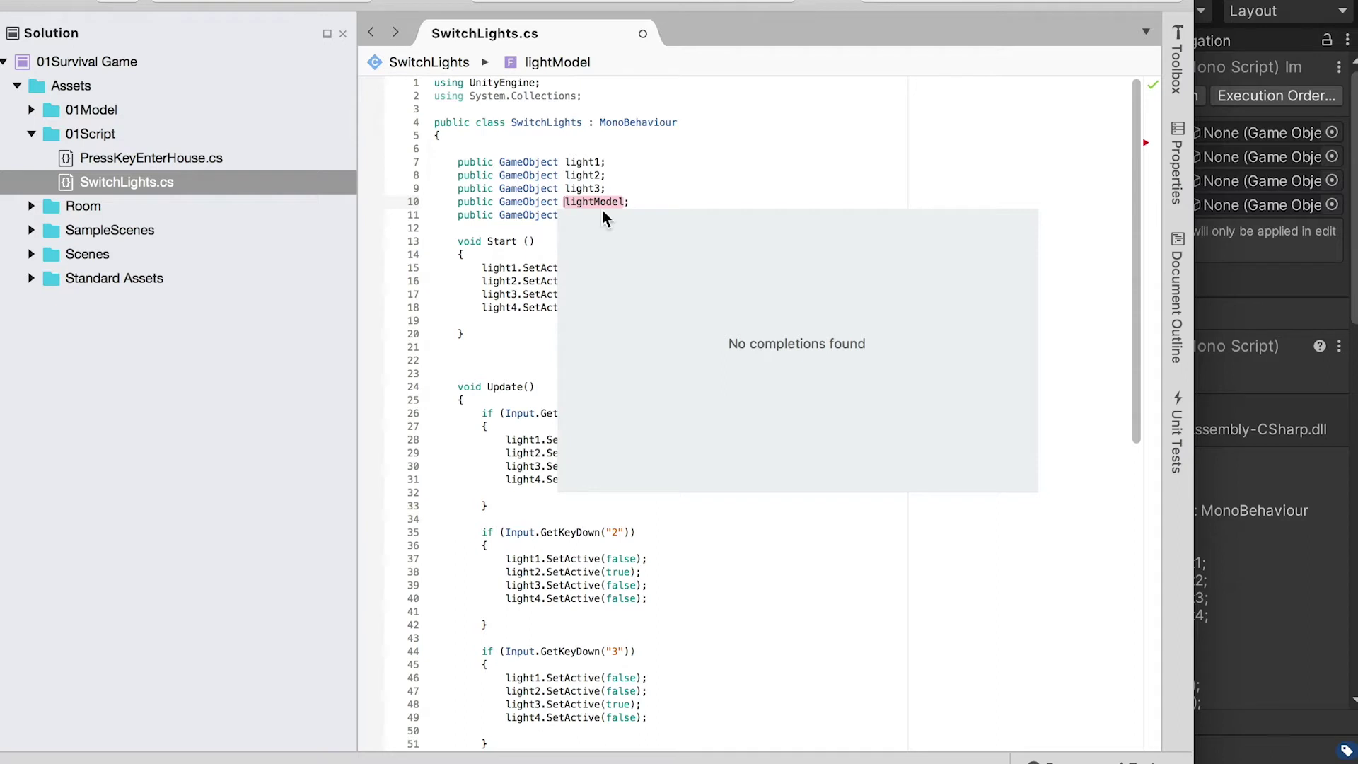
{"action": "type", "text": "lash"}
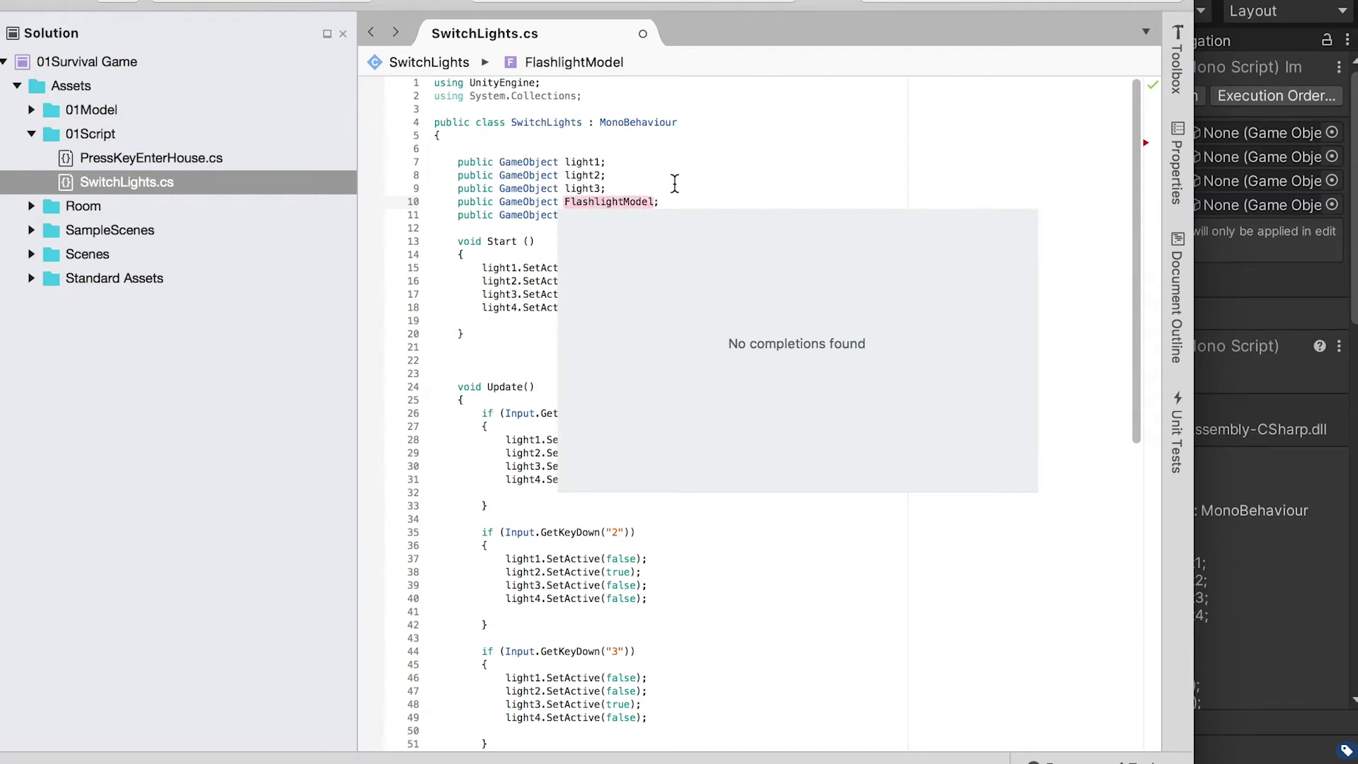
{"action": "left_click", "coordinate": [675, 177]}
Step: Add FlashlightModel.SetActive(false); to Start(), between the light3 and light4 lines
{"action": "left_click_drag", "start_coordinate": [654, 203], "coordinate": [570, 205]}
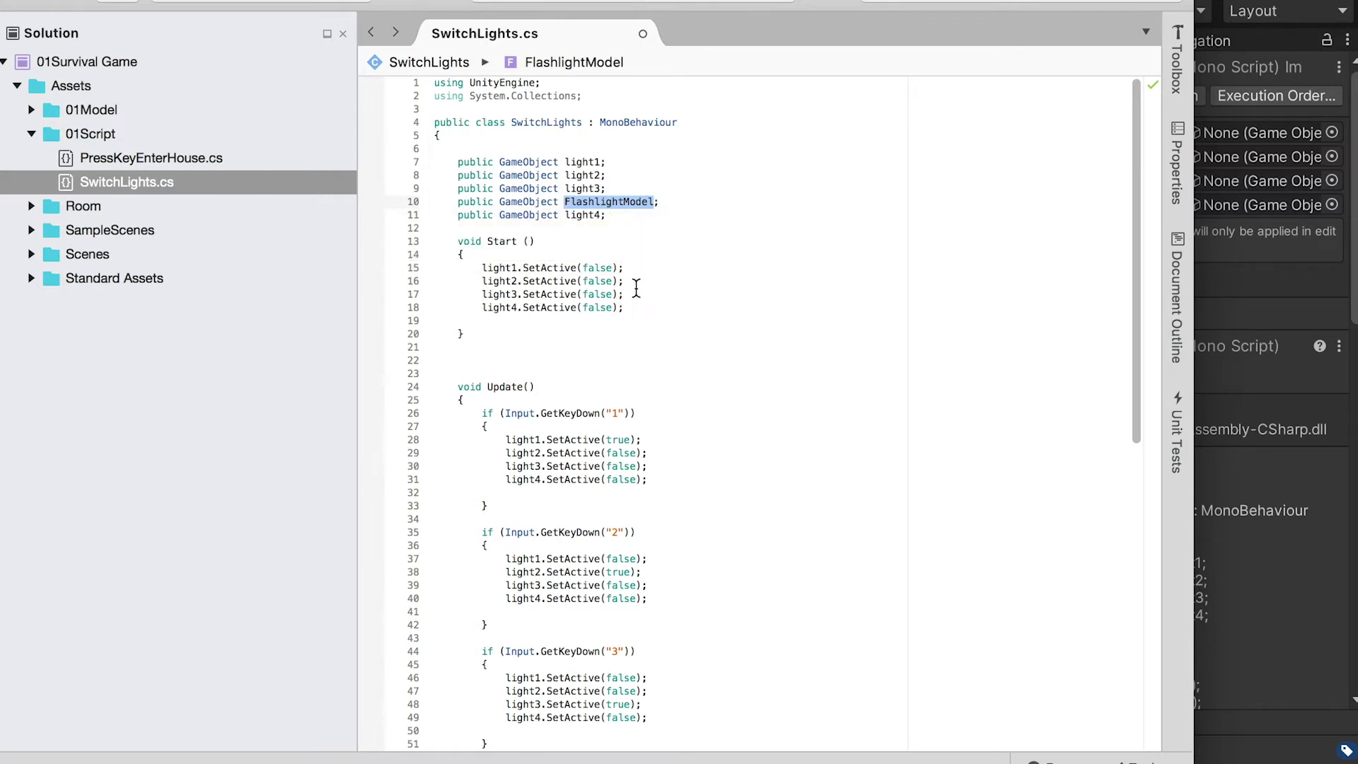
{"action": "left_click", "coordinate": [636, 284]}
{"action": "key", "text": "Down"}
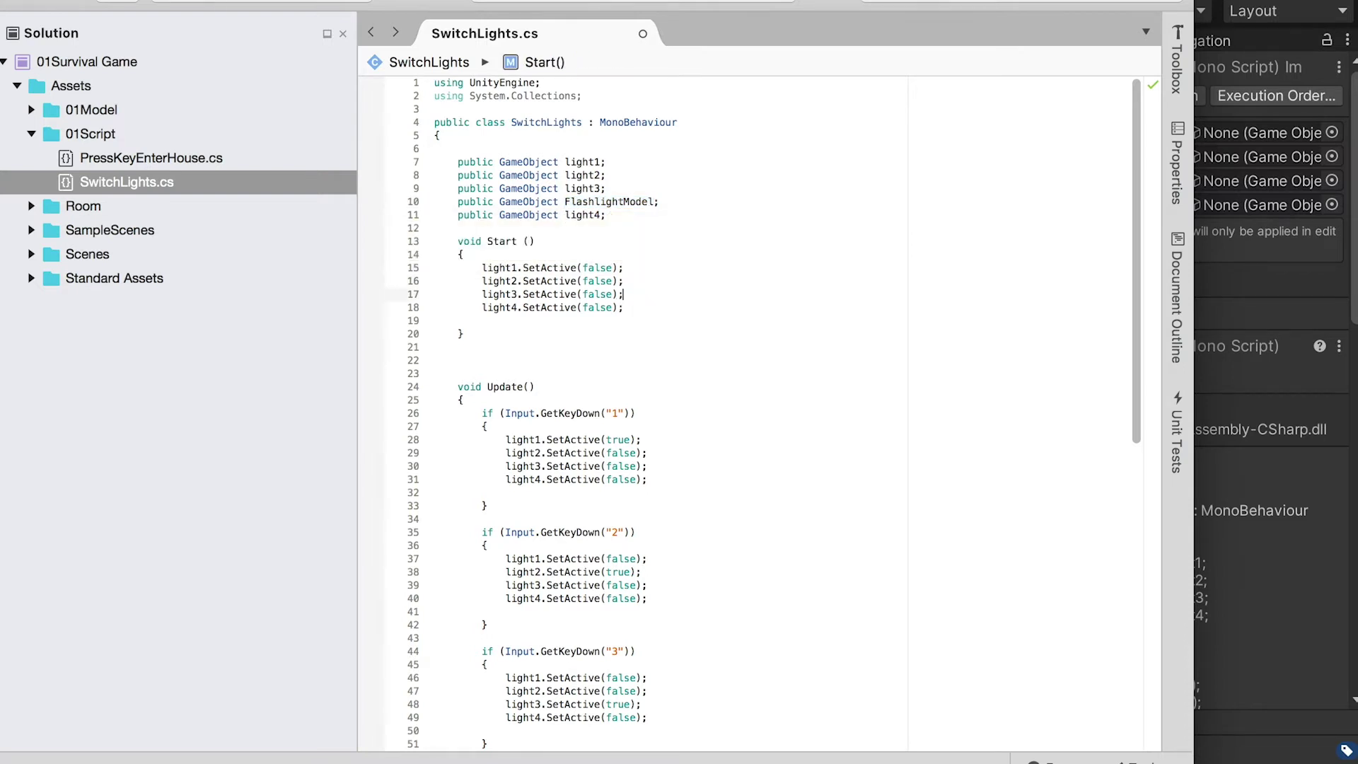
{"action": "key", "text": "Return"}
{"action": "key", "text": "ctrl+v"}
{"action": "left_click_drag", "start_coordinate": [624, 295], "coordinate": [515, 297]}
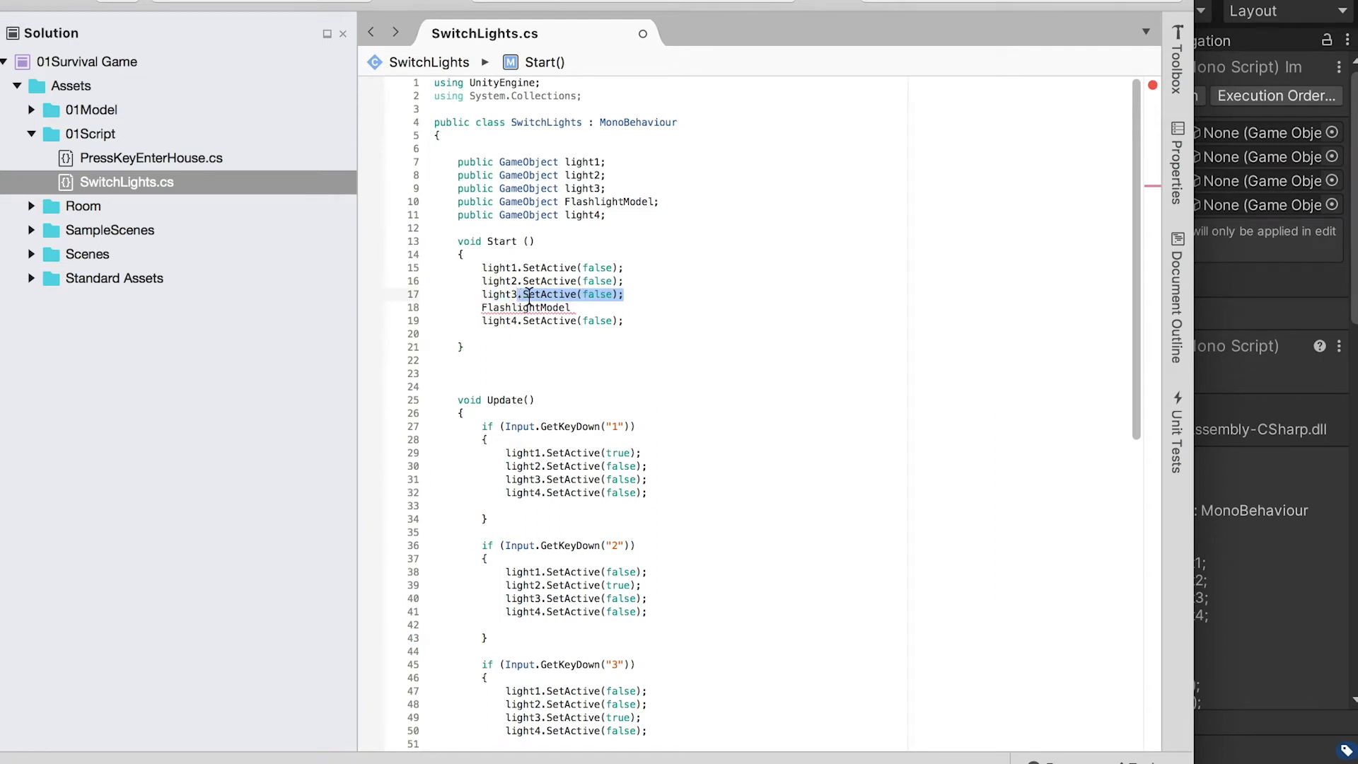
{"action": "key", "text": "ctrl+c"}
{"action": "left_click", "coordinate": [574, 308]}
{"action": "key", "text": "ctrl+v"}
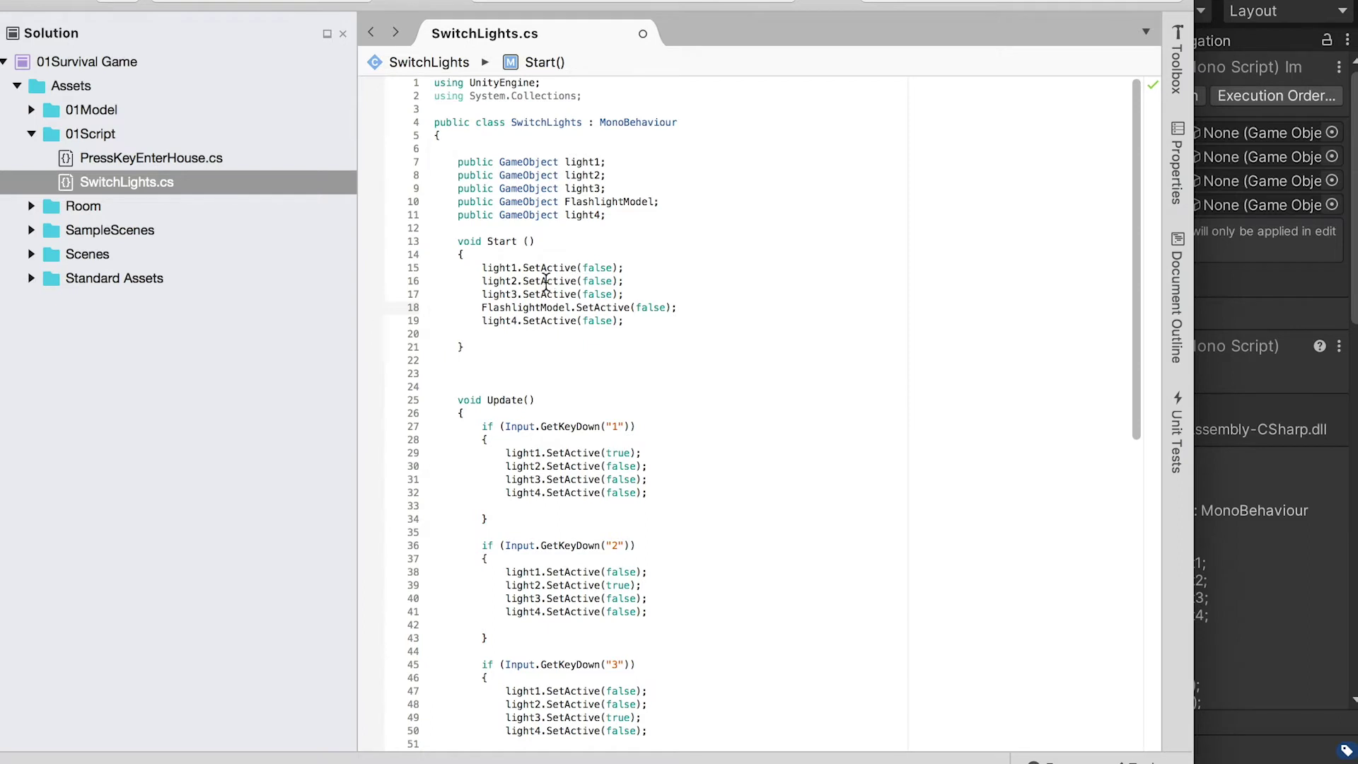
Step: Copy the FlashlightModel line from Start() below light3 in the key "1" block and change it to FlashlightModel.SetActive(true);
{"action": "left_click_drag", "start_coordinate": [493, 268], "coordinate": [534, 296]}
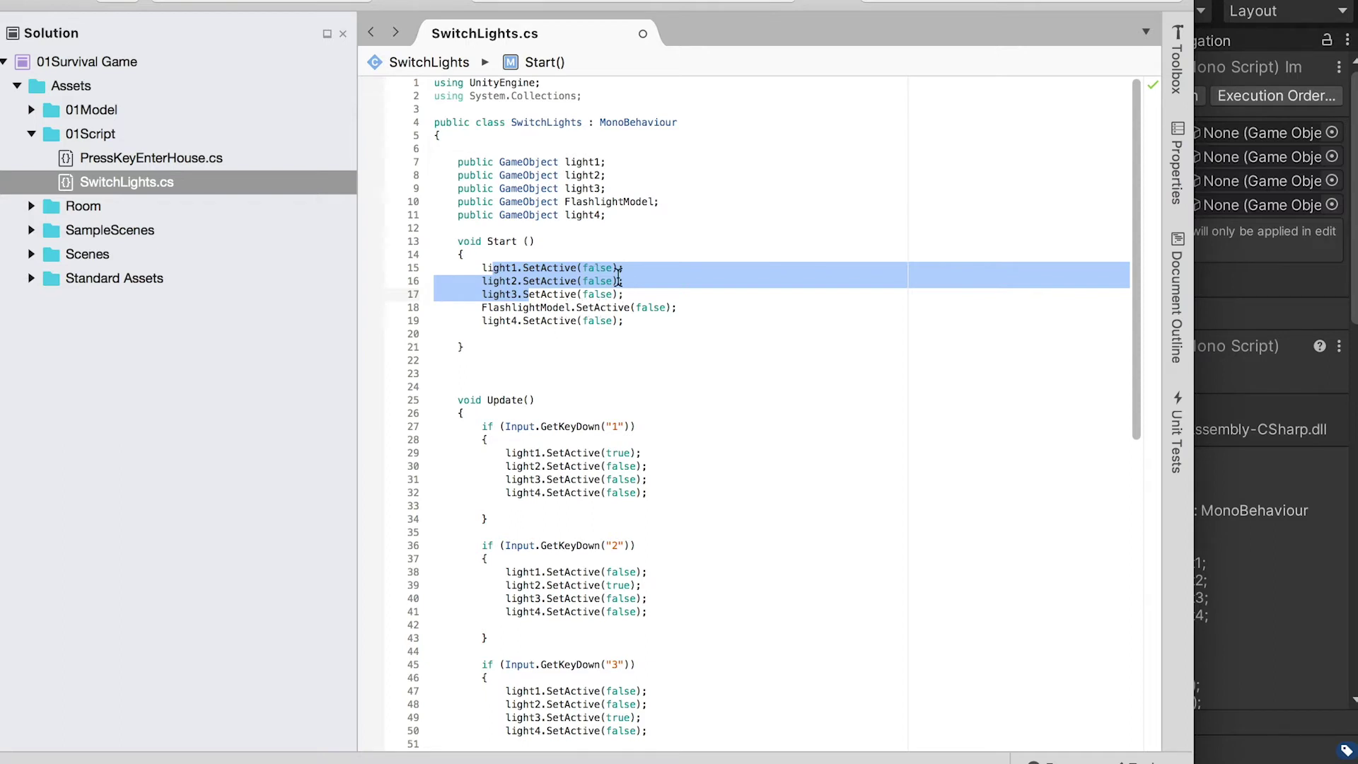
{"action": "left_click_drag", "start_coordinate": [679, 308], "coordinate": [420, 304]}
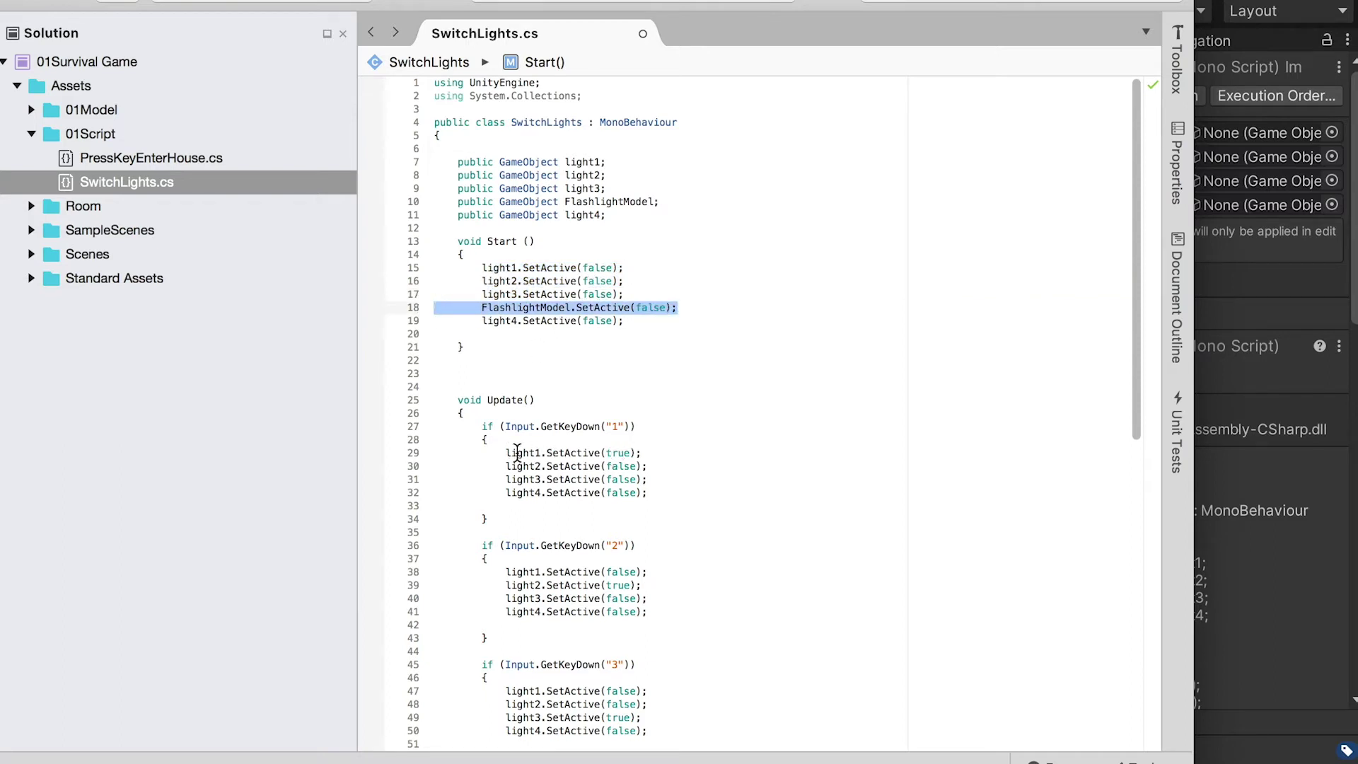
{"action": "left_click", "coordinate": [541, 460]}
{"action": "left_click_drag", "start_coordinate": [545, 479], "coordinate": [525, 479]}
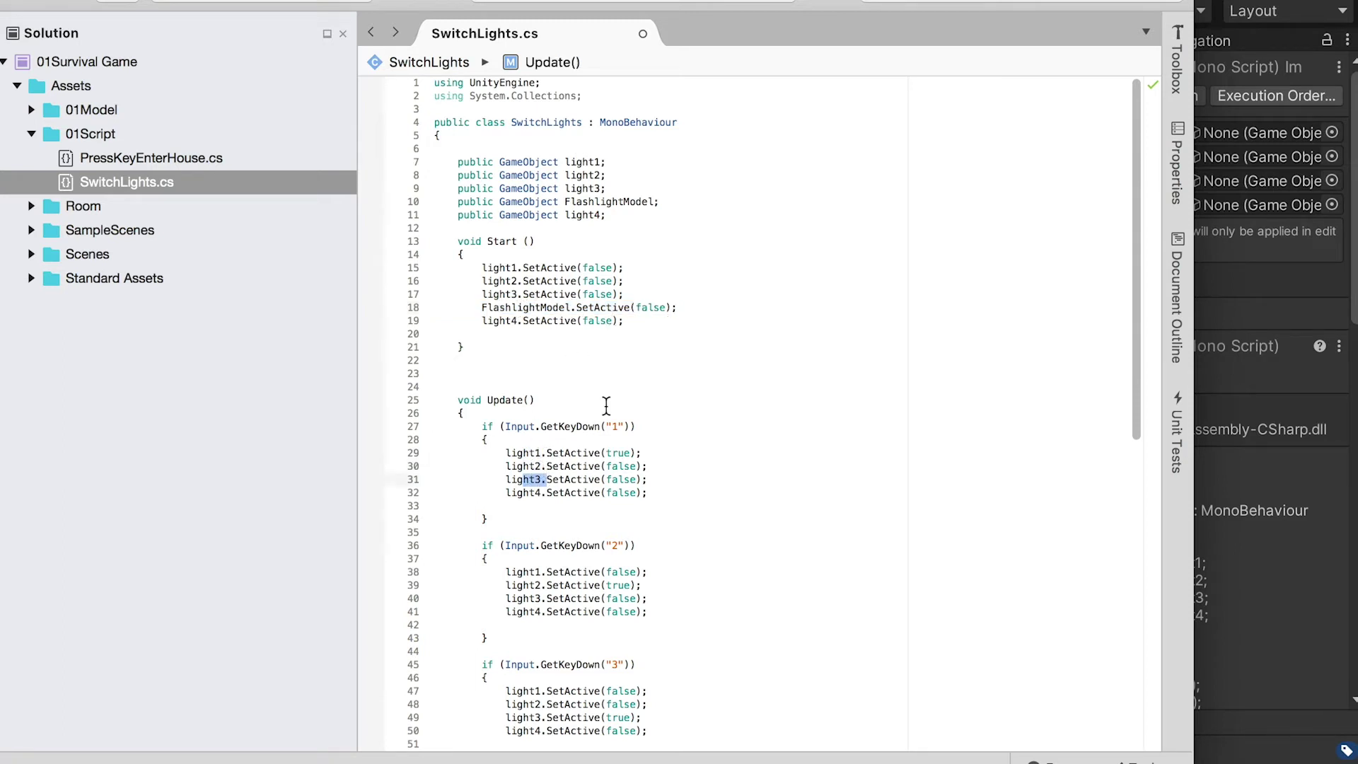
{"action": "left_click", "coordinate": [652, 479]}
{"action": "key", "text": "Return"}
{"action": "key", "text": "super+v"}
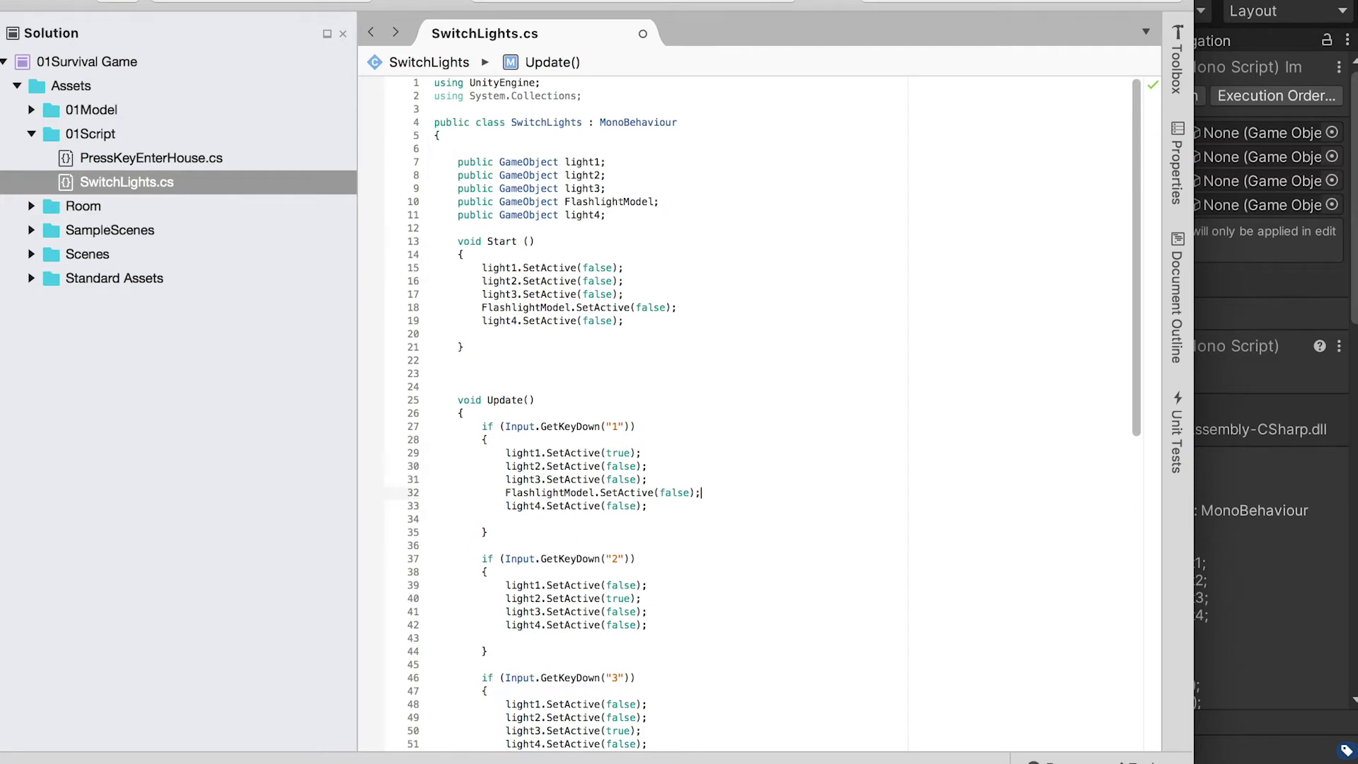
{"action": "left_click_drag", "start_coordinate": [690, 492], "coordinate": [661, 491]}
{"action": "type", "text": "true"}
{"action": "left_click", "coordinate": [641, 452]}
Step: Copy FlashlightModel.SetActive(true); below the light3 line in the key "2" and key "3" blocks
{"action": "left_click_drag", "start_coordinate": [705, 491], "coordinate": [423, 488]}
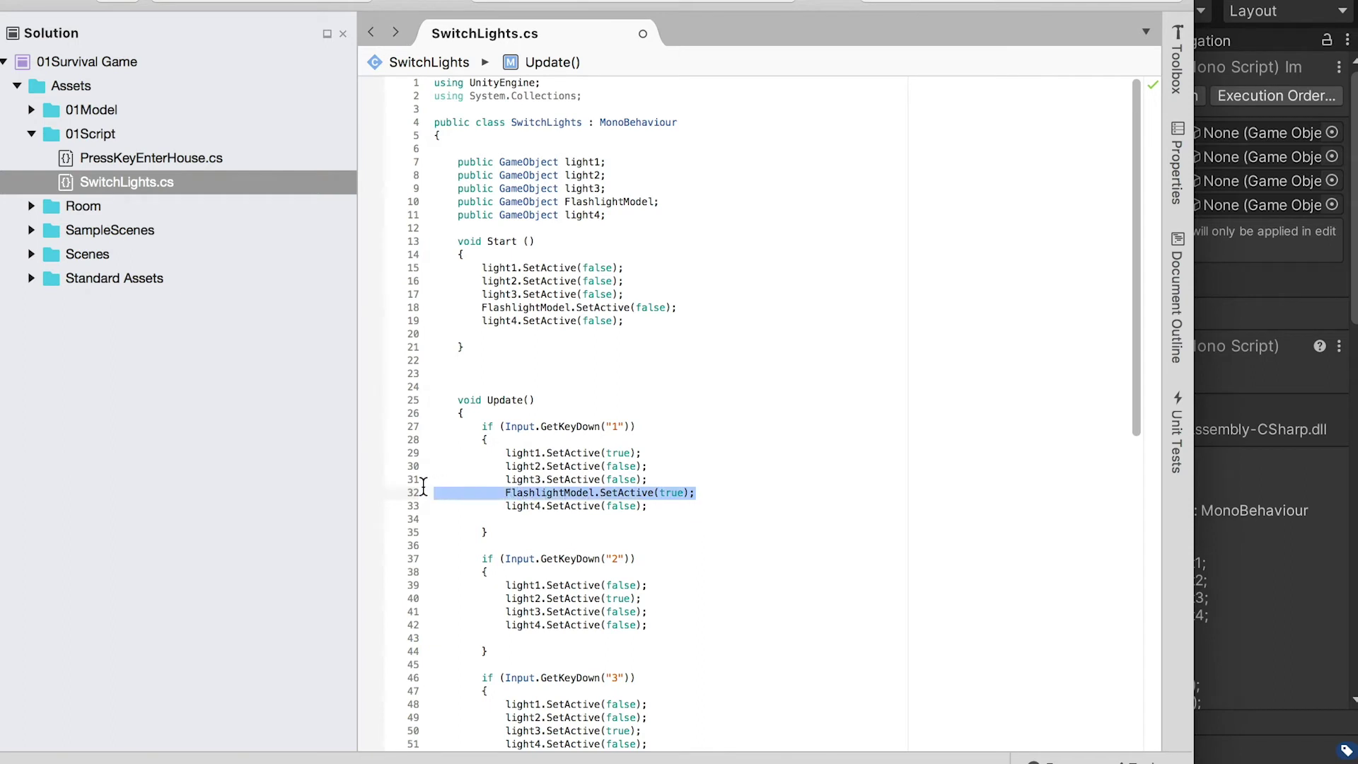
{"action": "left_click", "coordinate": [655, 611]}
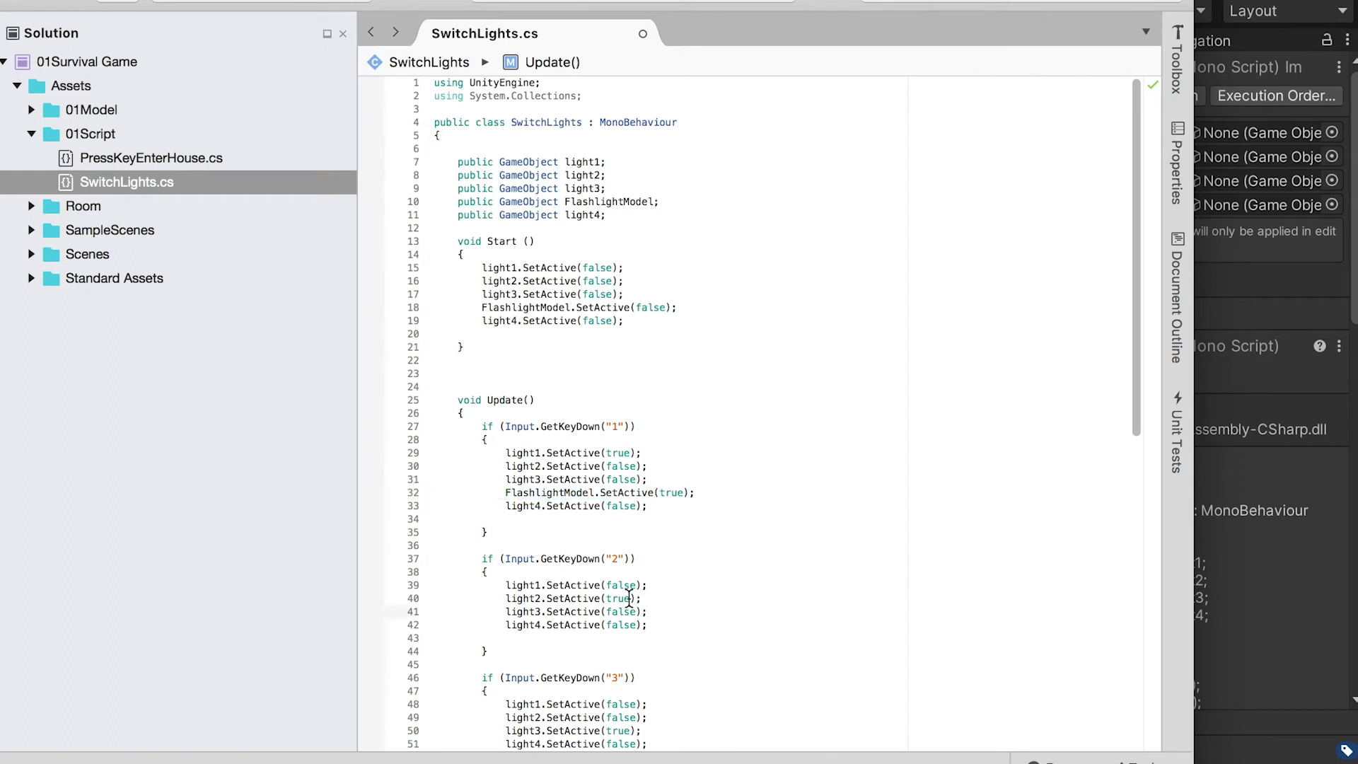
{"action": "key", "text": "Return"}
{"action": "key", "text": "ctrl+v"}
{"action": "scroll", "coordinate": [599, 620], "scroll_direction": "down", "scroll_amount": 5}
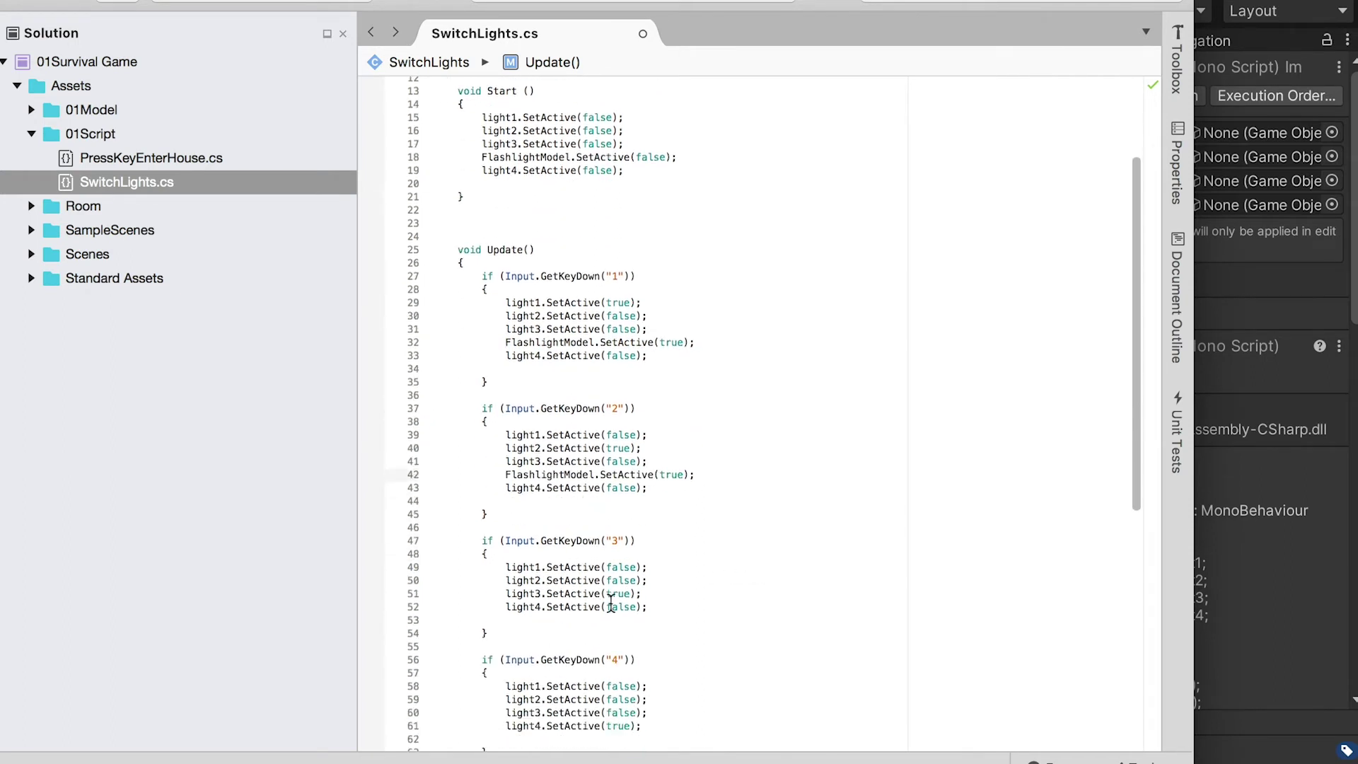
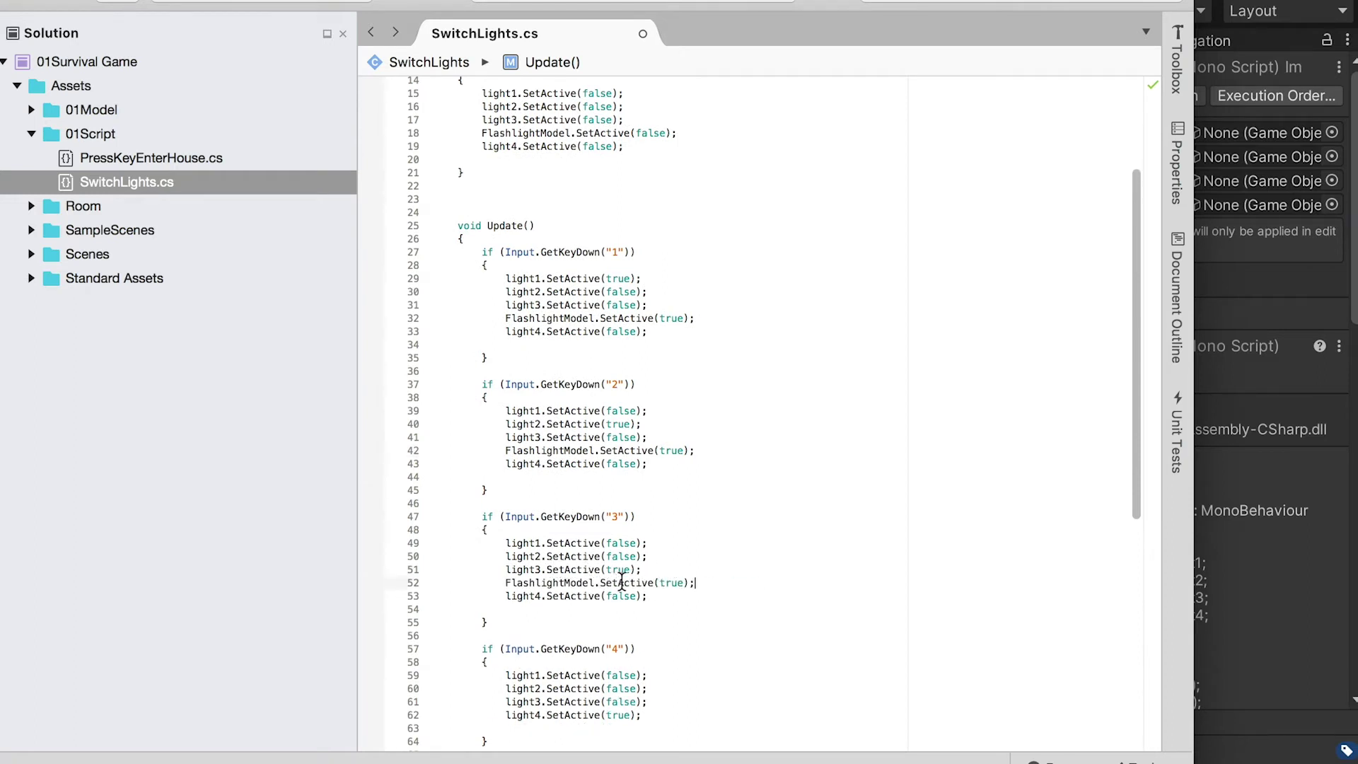
Step: Add FlashlightModel.SetActive(false); below the light3 line in the key "4" block
{"action": "scroll", "coordinate": [621, 582], "scroll_direction": "down", "scroll_amount": 3}
{"action": "left_click", "coordinate": [646, 608]}
{"action": "key", "text": "Return"}
{"action": "type", "text": "FlashlightModel.SetActive(true);"}
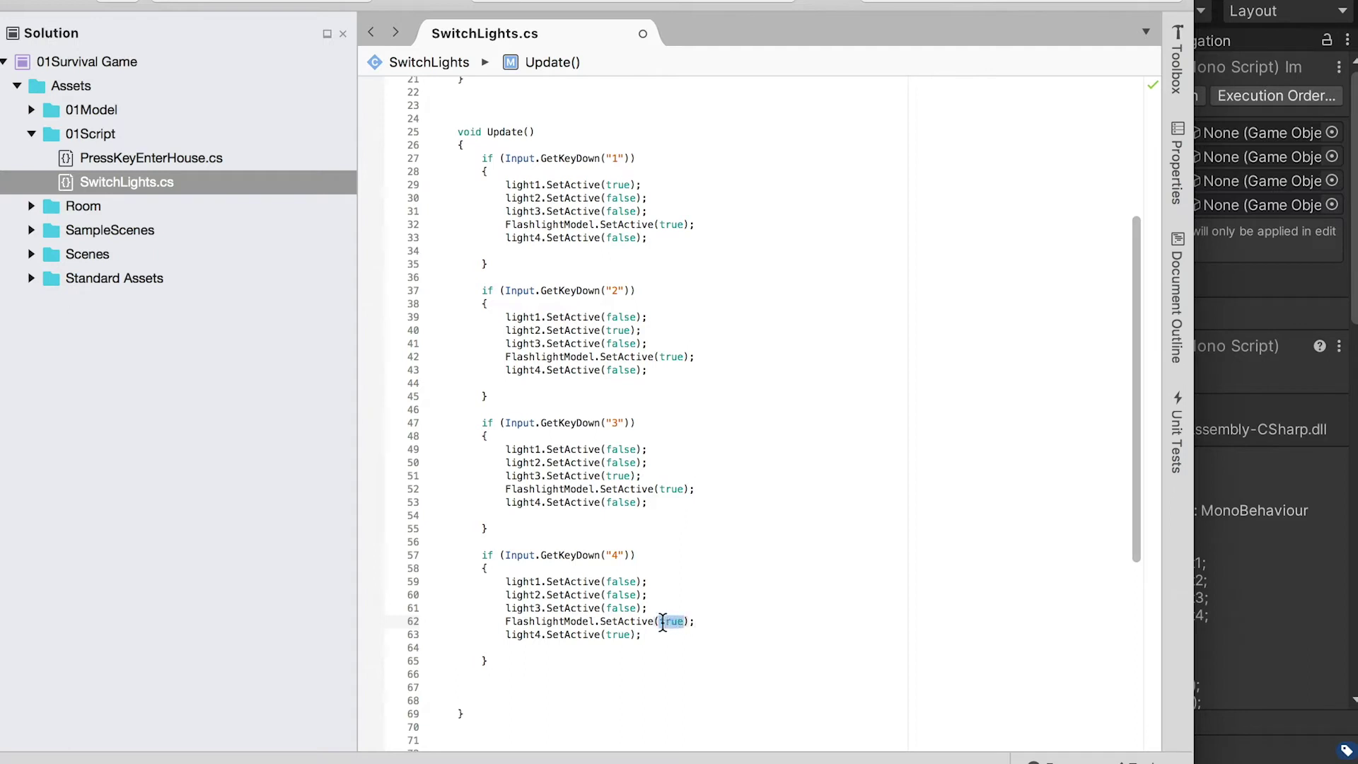
{"action": "type", "text": "f"}
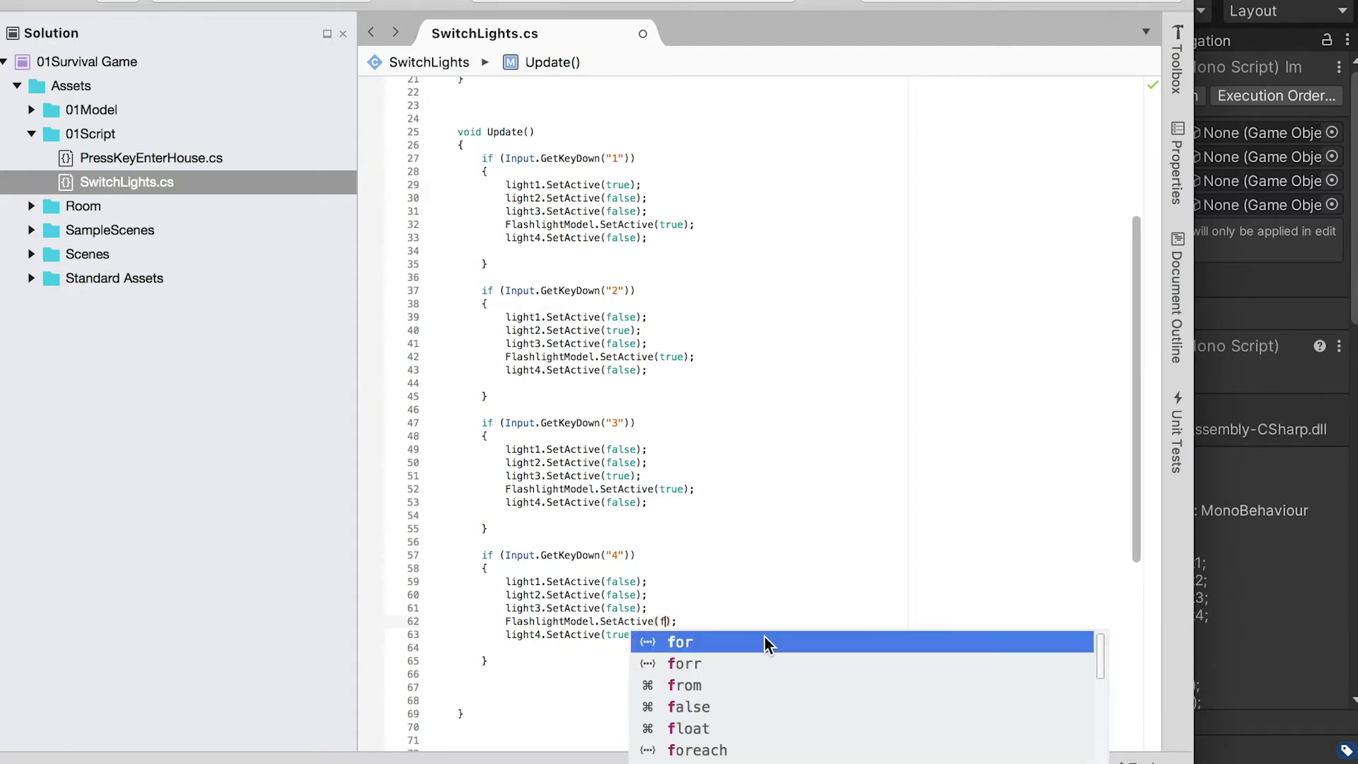
{"action": "type", "text": "a"}
{"action": "key", "text": "Return"}
{"action": "left_click", "coordinate": [754, 584]}
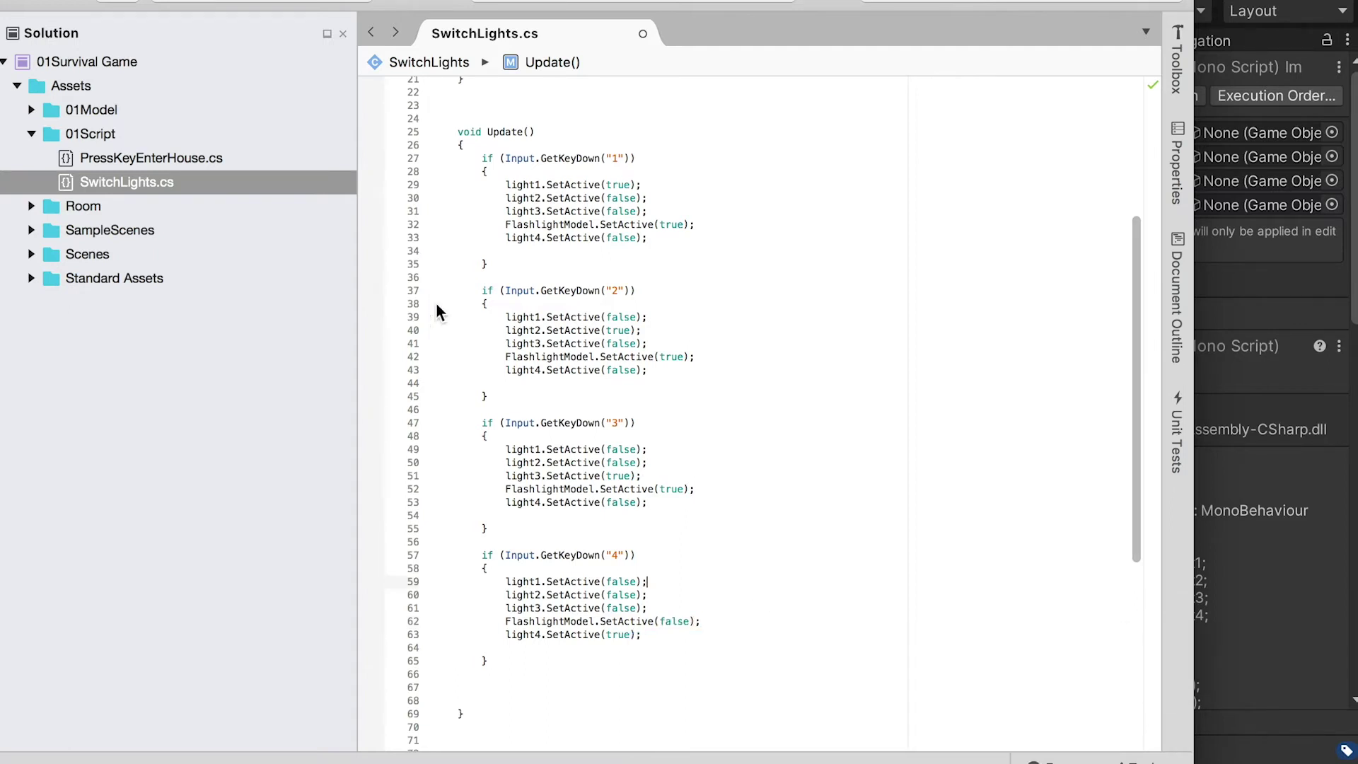
Step: Review the edited Start() and Update() code and save SwitchLights.cs
{"action": "scroll", "coordinate": [597, 349], "scroll_direction": "up", "scroll_amount": 5}
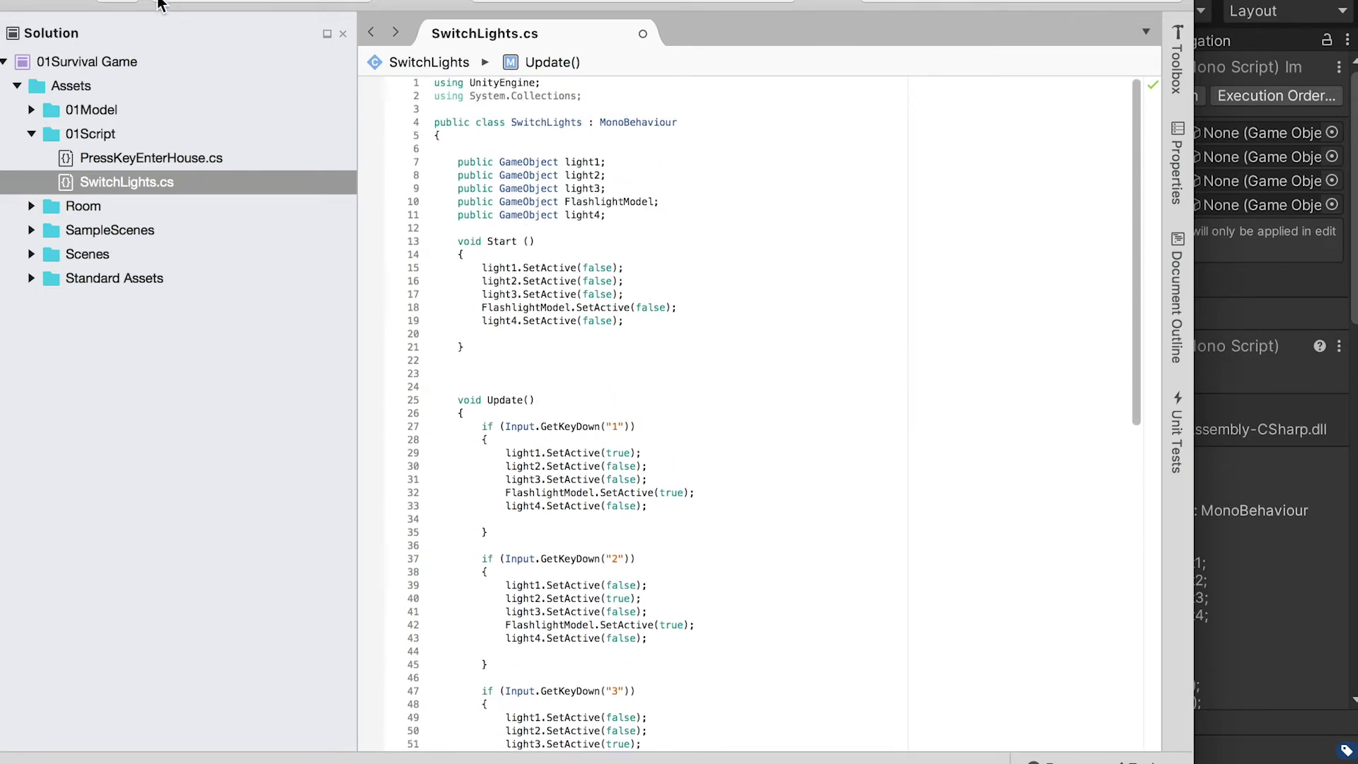
{"action": "scroll", "coordinate": [545, 280], "scroll_direction": "down", "scroll_amount": 5}
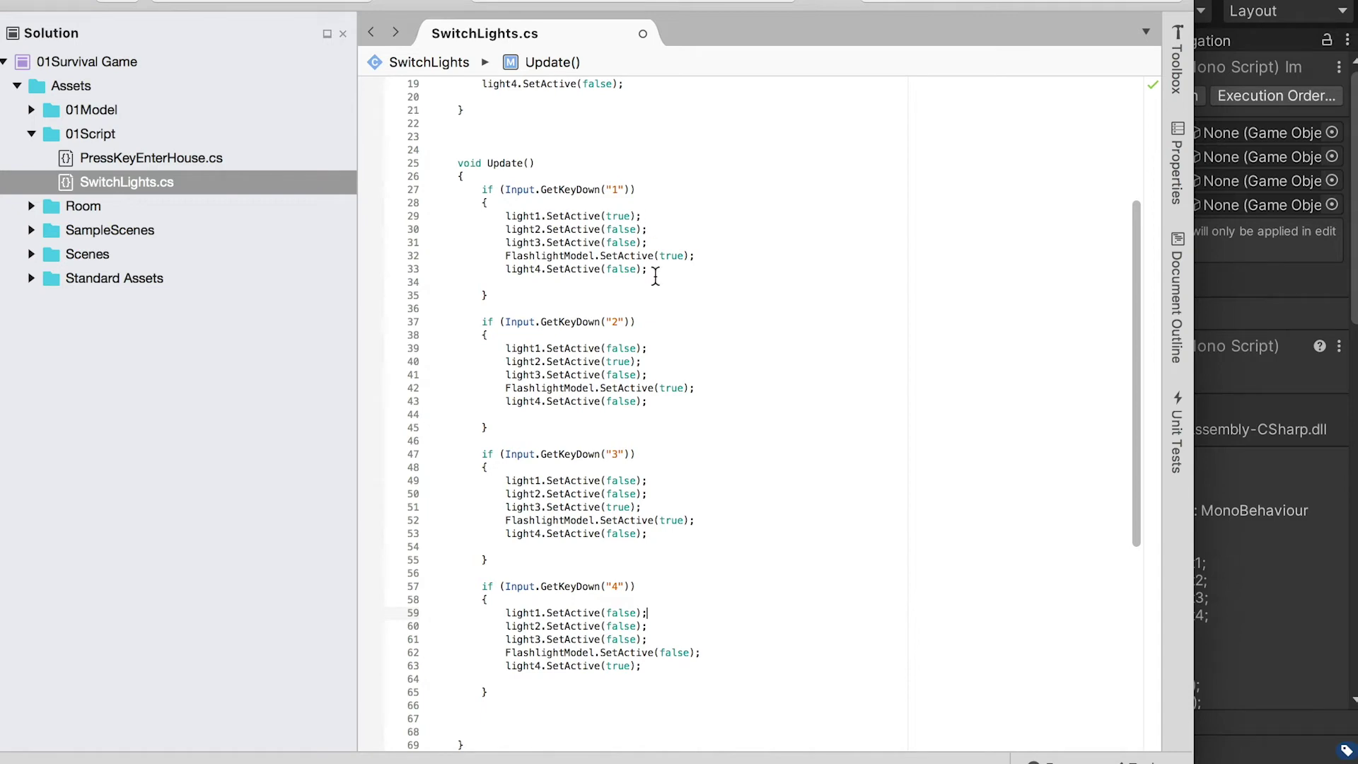
{"action": "scroll", "coordinate": [686, 566], "scroll_direction": "down", "scroll_amount": 3}
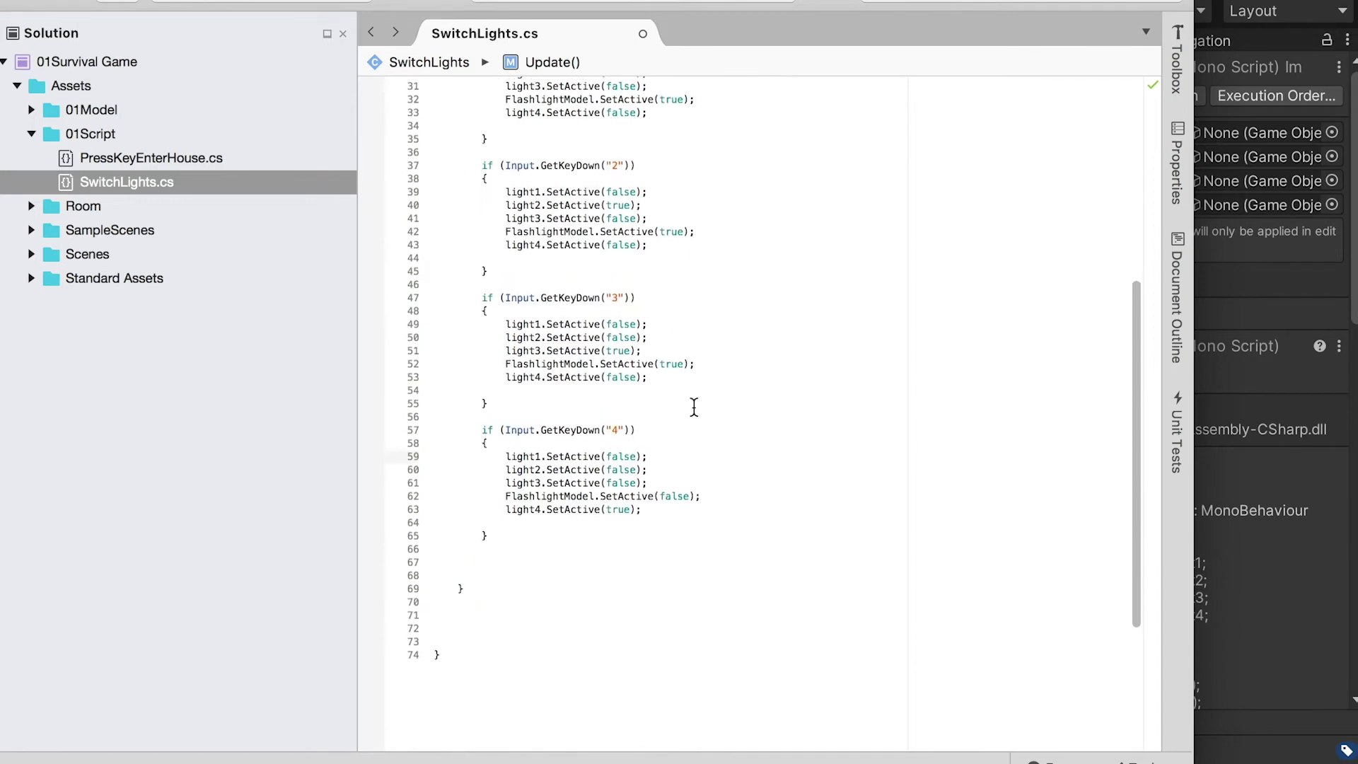
{"action": "scroll", "coordinate": [697, 425], "scroll_direction": "up", "scroll_amount": 8}
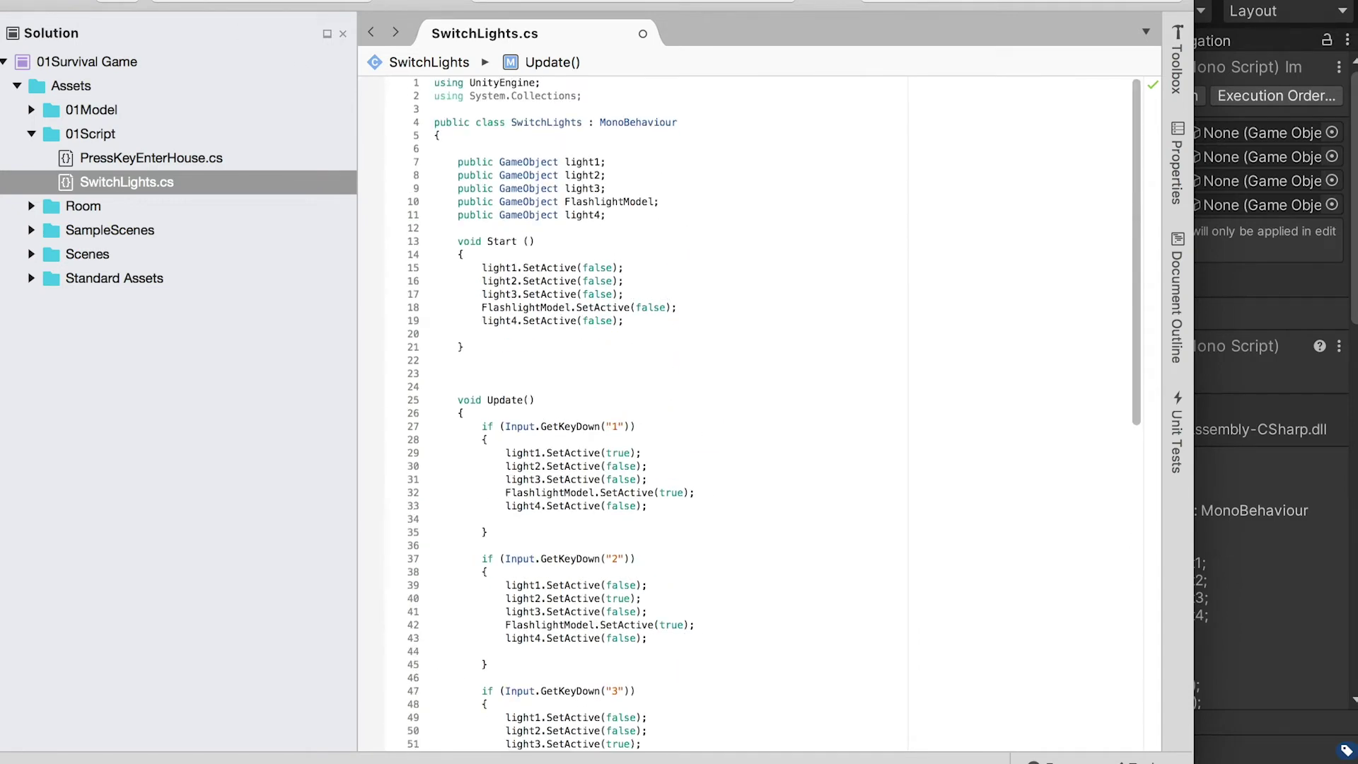
{"action": "left_click", "coordinate": [312, 2]}
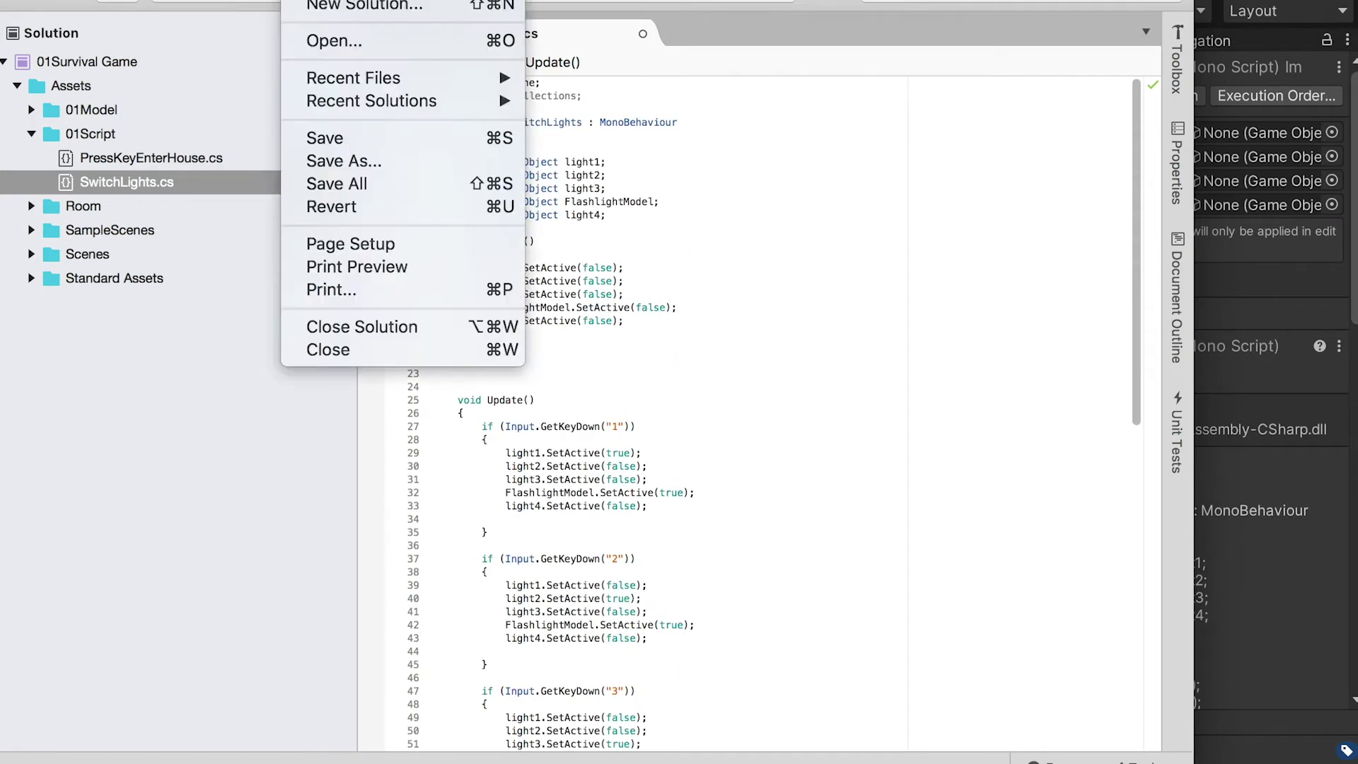
{"action": "left_click", "coordinate": [348, 138]}
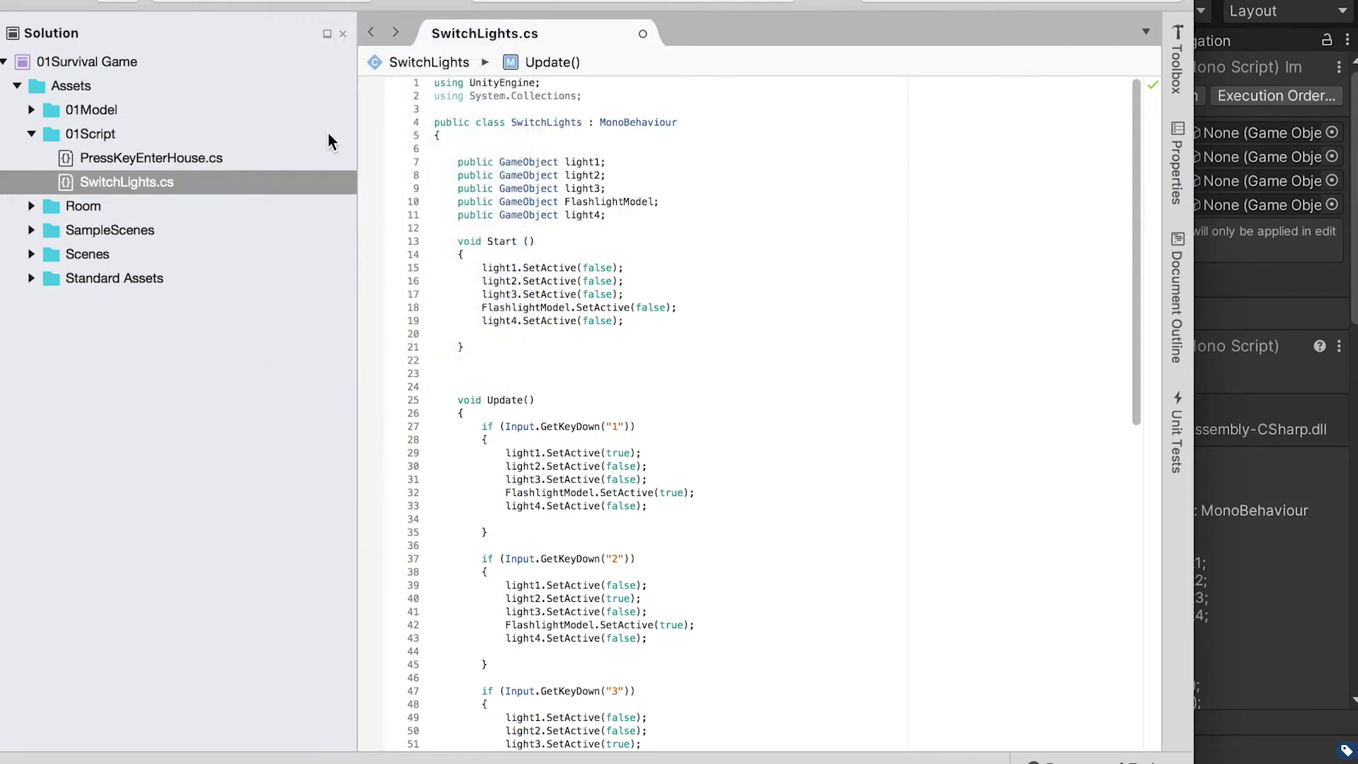
Step: Switch back to Unity and assign the Flashlight-Model object to Flashlight Model in LightController's Switch Lights script
{"action": "key", "text": "super+Tab"}
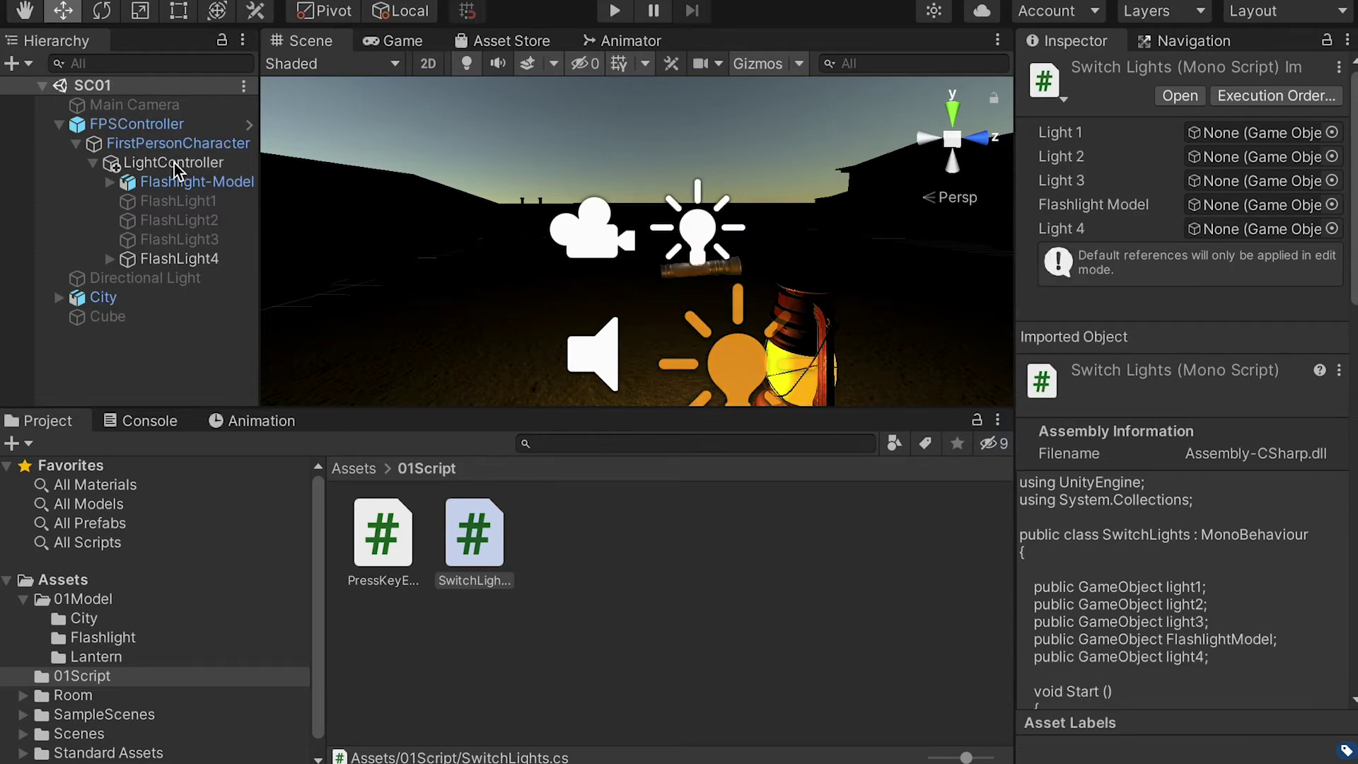
{"action": "left_click", "coordinate": [165, 168]}
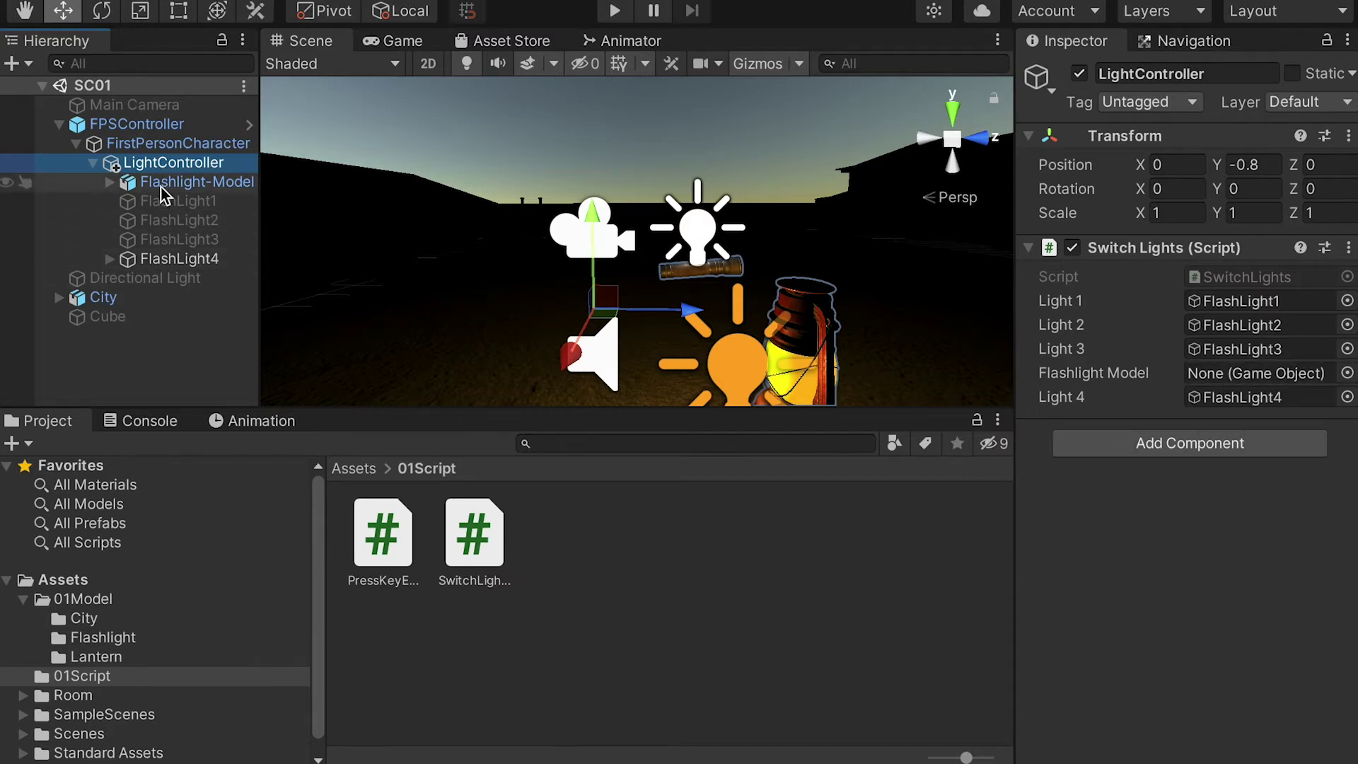
{"action": "left_click_drag", "start_coordinate": [177, 185], "coordinate": [1196, 378]}
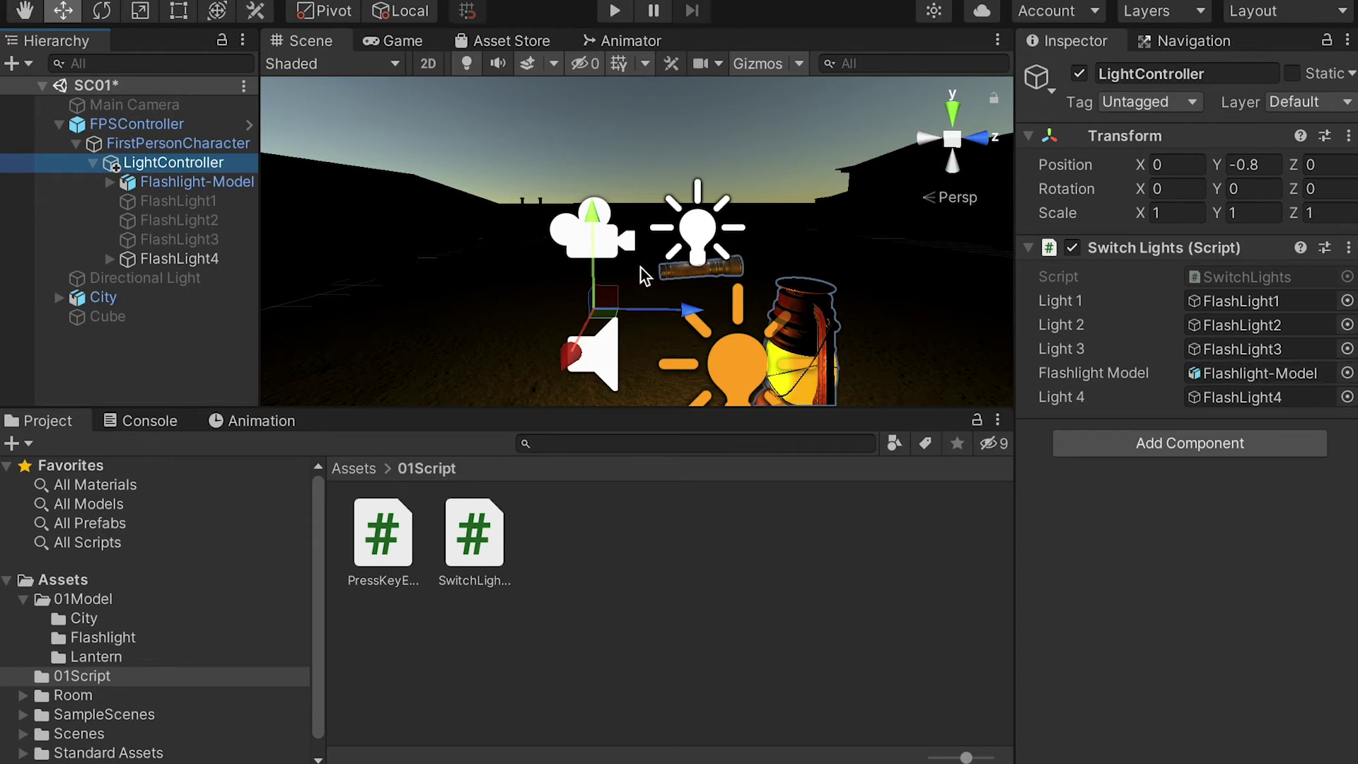
Step: Activate the FlashLight1, FlashLight2 and FlashLight3 objects together
{"action": "left_click", "coordinate": [183, 204]}
{"action": "left_click", "coordinate": [189, 237], "text": "shift"}
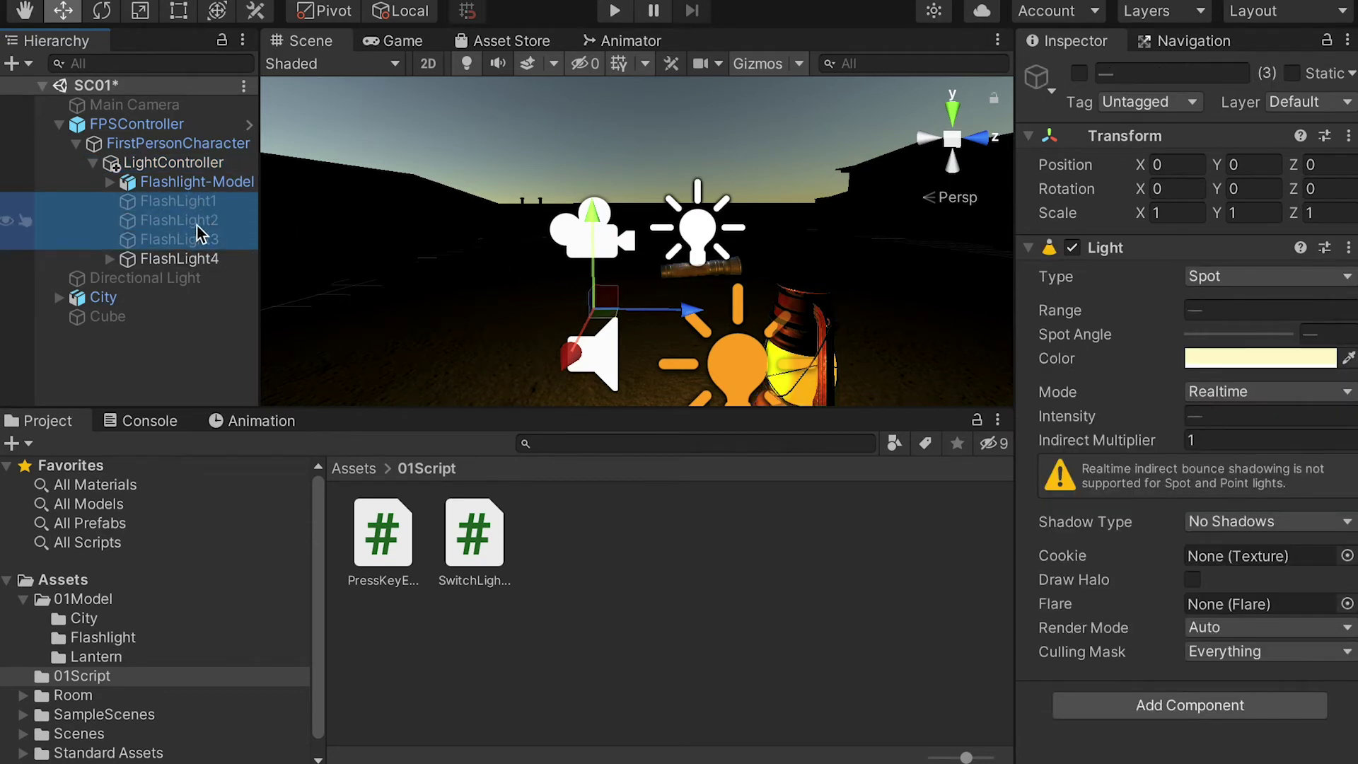
{"action": "left_click", "coordinate": [1078, 73]}
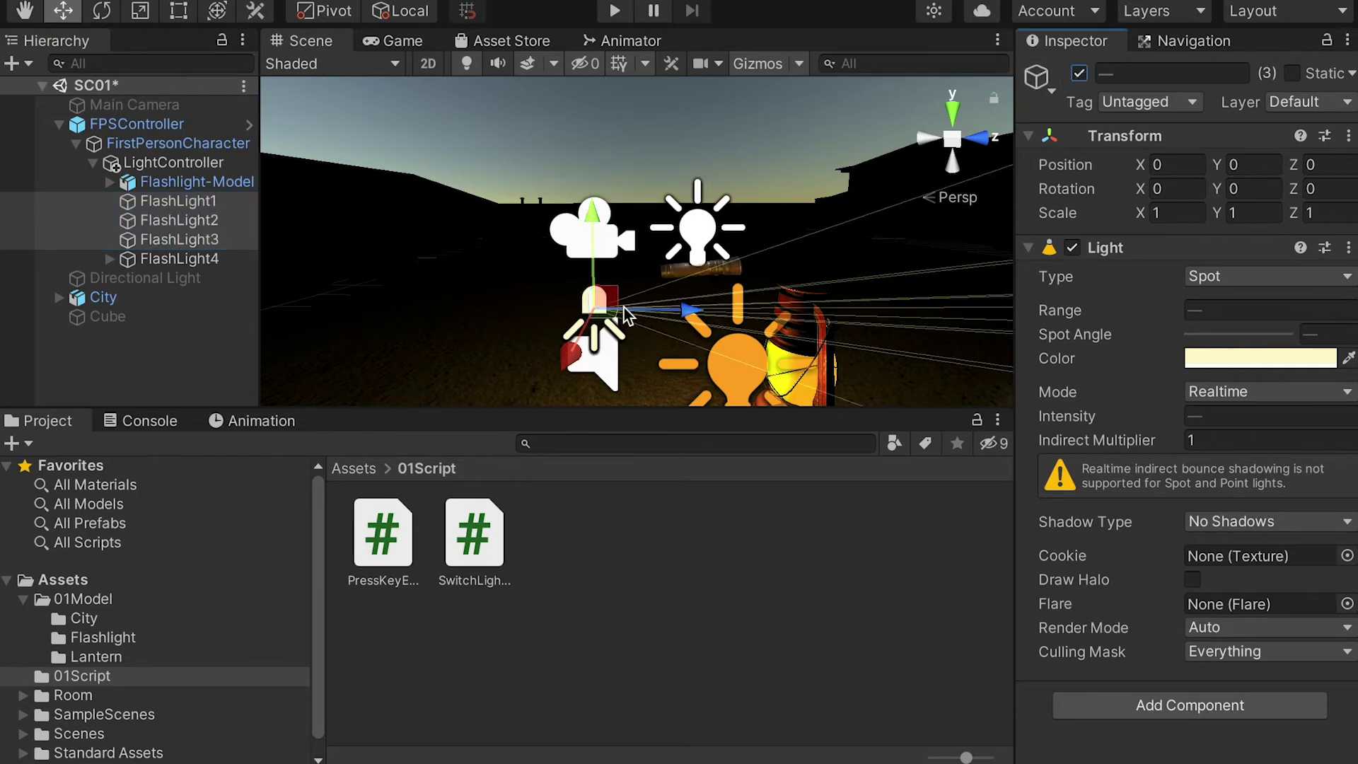
Step: Move FlashLight1, FlashLight2 and FlashLight3 together to Y 0.452, Z 1.5, and deactivate FlashLight2, FlashLight3 and FlashLight4
{"action": "left_click_drag", "start_coordinate": [687, 311], "coordinate": [845, 313]}
{"action": "left_click_drag", "start_coordinate": [783, 243], "coordinate": [658, 193], "text": "alt"}
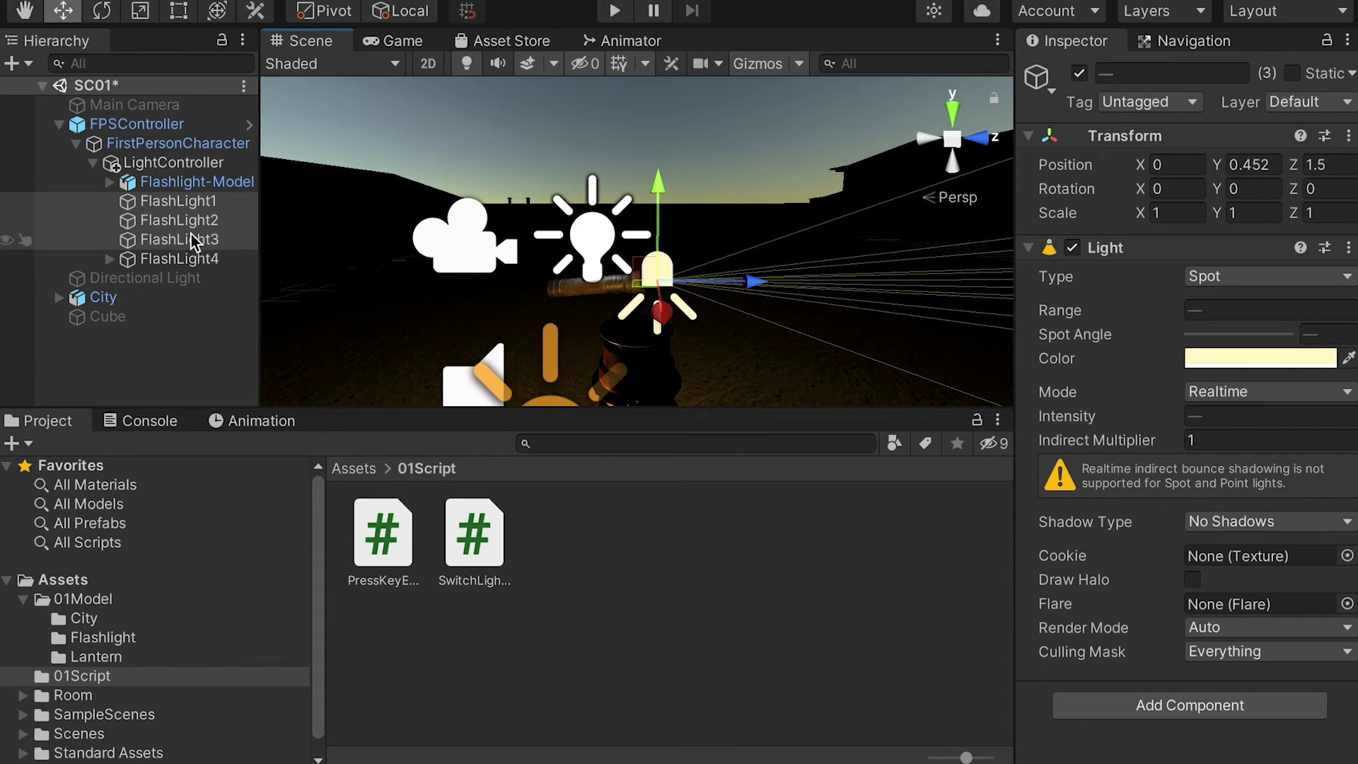
{"action": "left_click", "coordinate": [162, 257]}
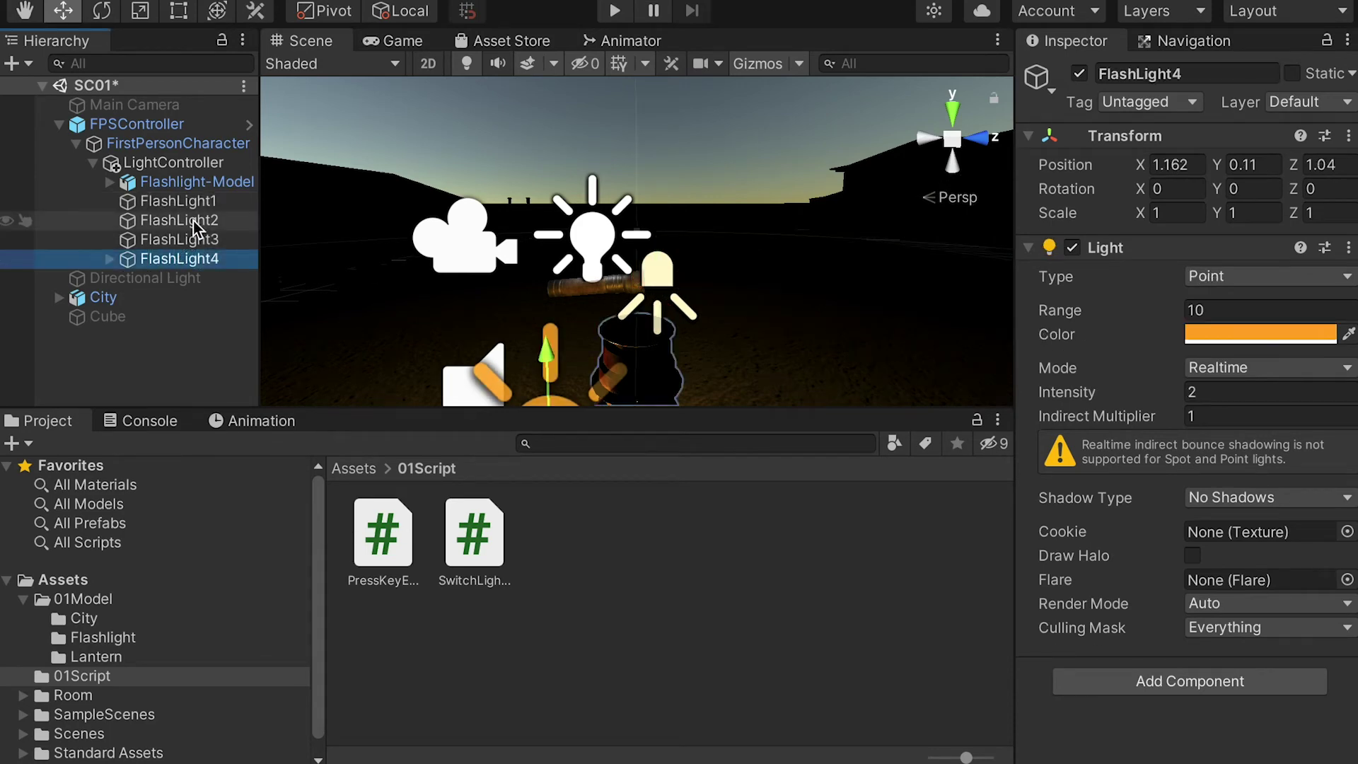
{"action": "left_click", "coordinate": [193, 227], "text": "shift"}
{"action": "left_click", "coordinate": [1079, 73]}
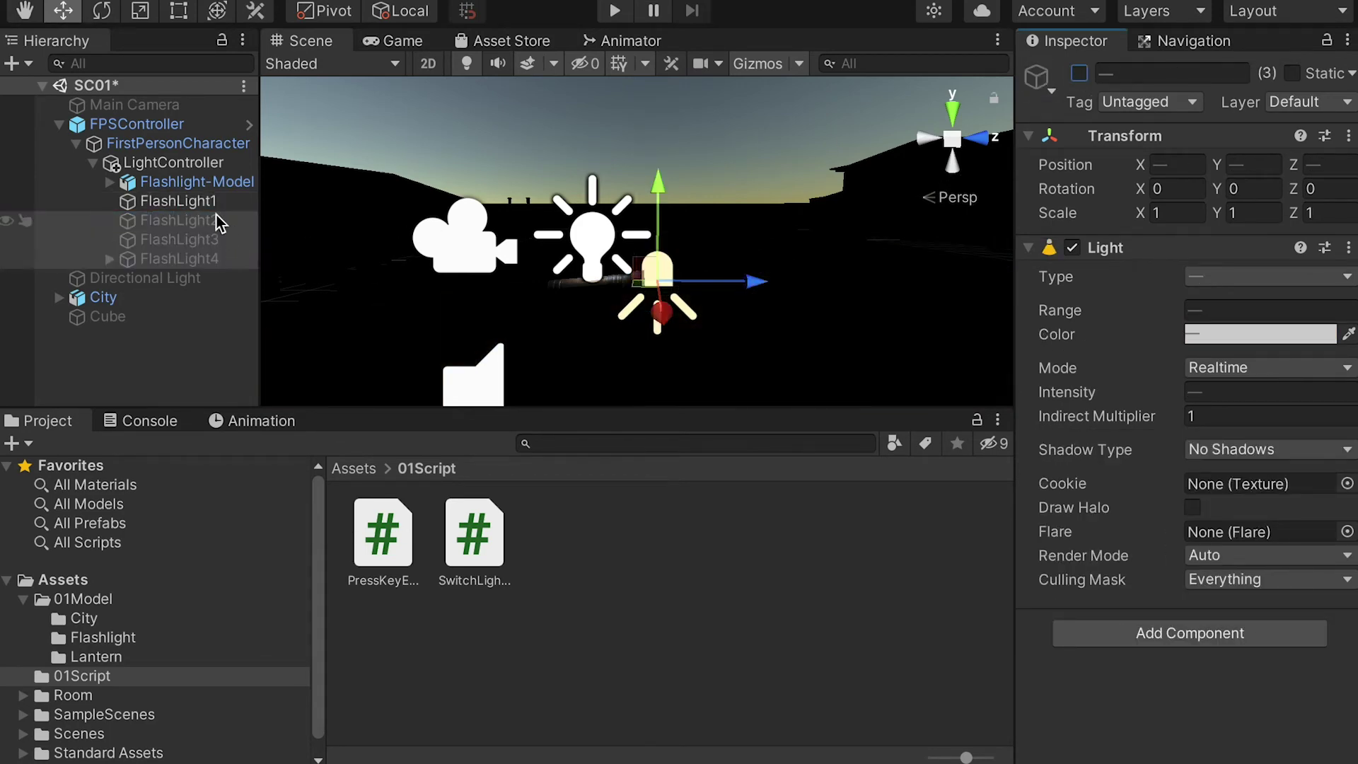
Step: Check the flashlight in the game view, and move its Point Light out of Flashlight-Model to sit directly under LightController
{"action": "left_click", "coordinate": [403, 43]}
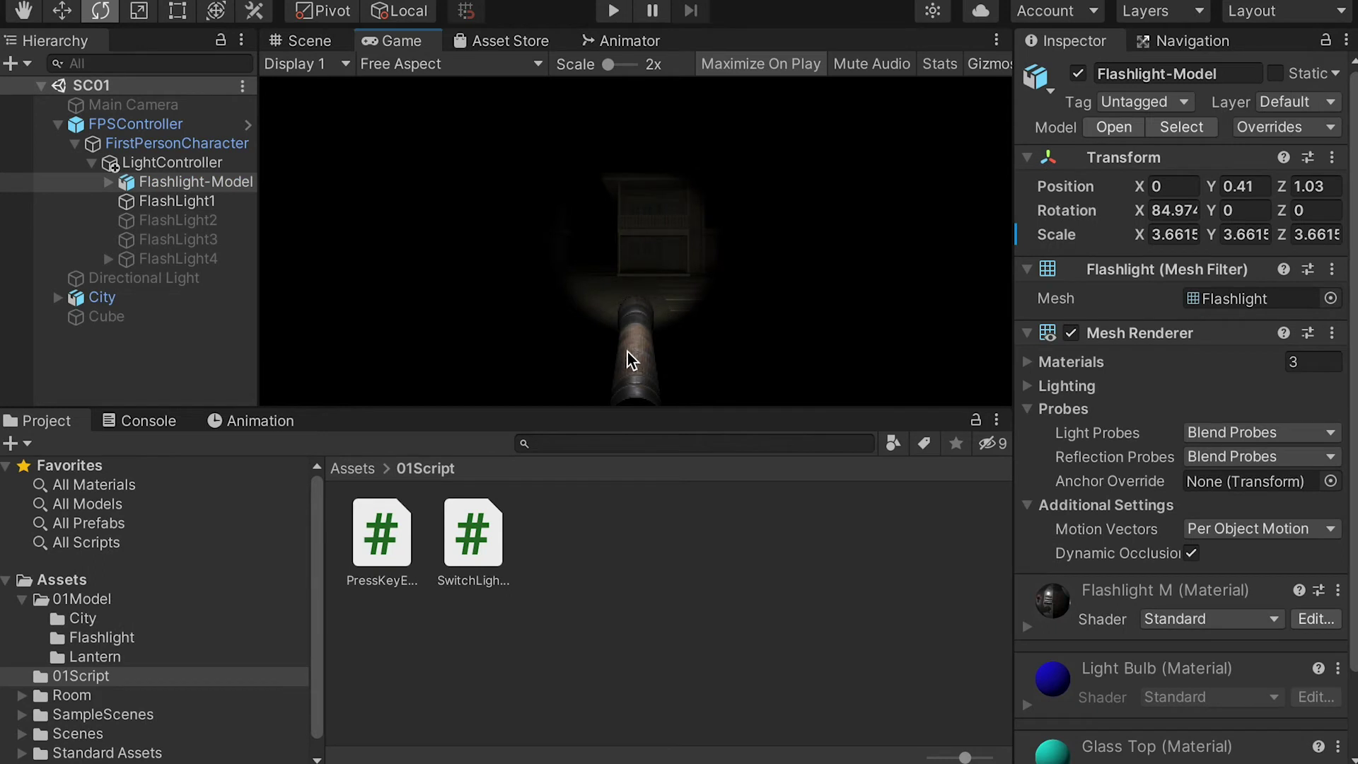
{"action": "left_click", "coordinate": [316, 41]}
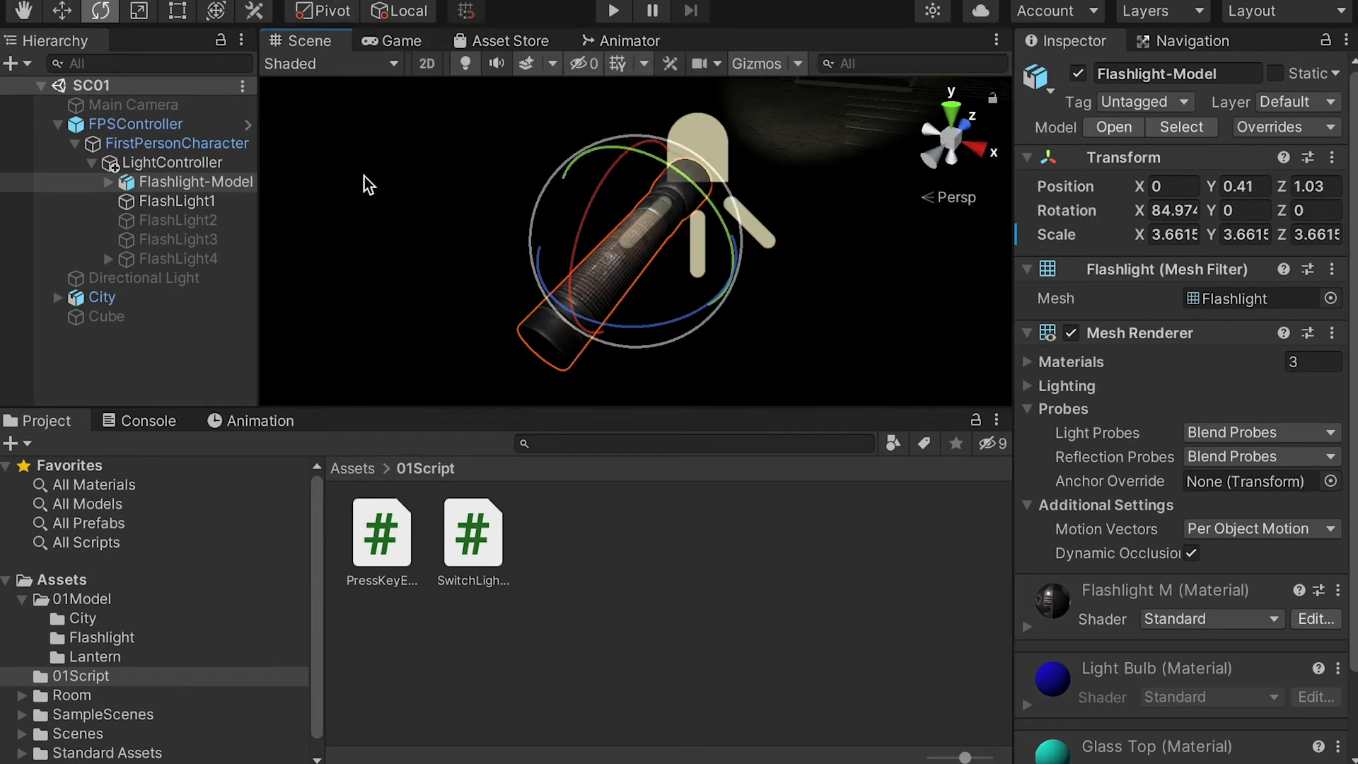
{"action": "left_click", "coordinate": [175, 182]}
{"action": "left_click", "coordinate": [614, 209]}
{"action": "left_click", "coordinate": [108, 181]}
{"action": "left_click_drag", "start_coordinate": [190, 202], "coordinate": [157, 169]}
{"action": "left_click", "coordinate": [173, 200]}
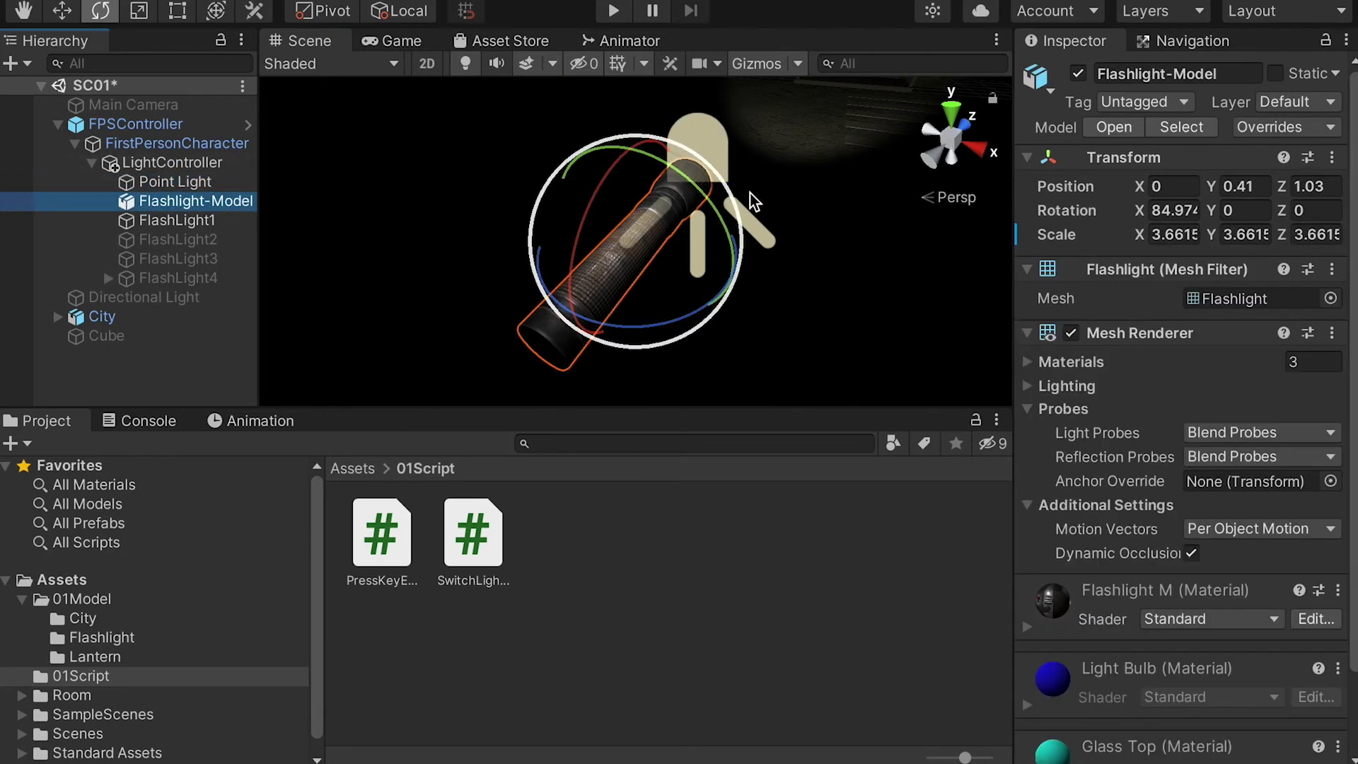
Step: Rotate Flashlight-Model about its length so its switch faces up, and check its orientation in the game view
{"action": "left_click_drag", "start_coordinate": [723, 225], "coordinate": [656, 200]}
{"action": "key", "text": "f"}
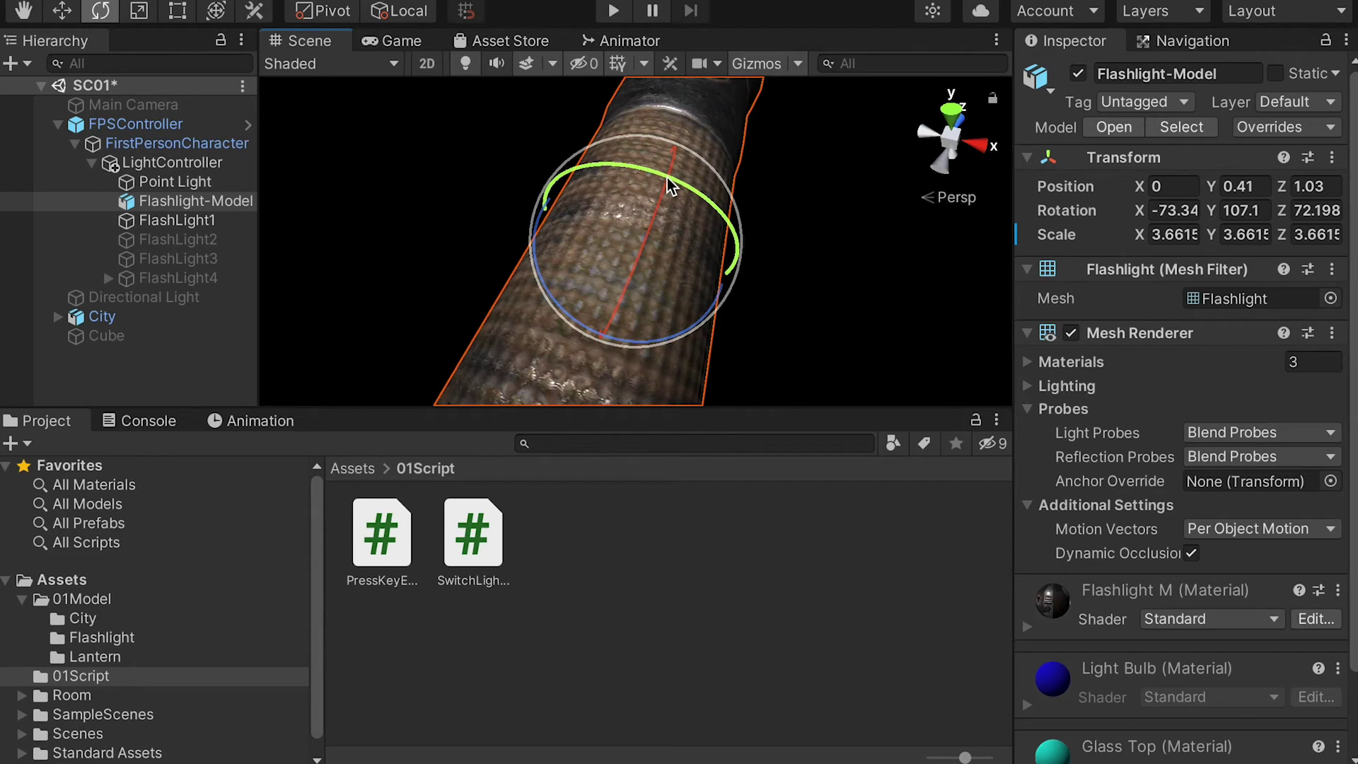
{"action": "left_click_drag", "start_coordinate": [651, 355], "coordinate": [615, 318]}
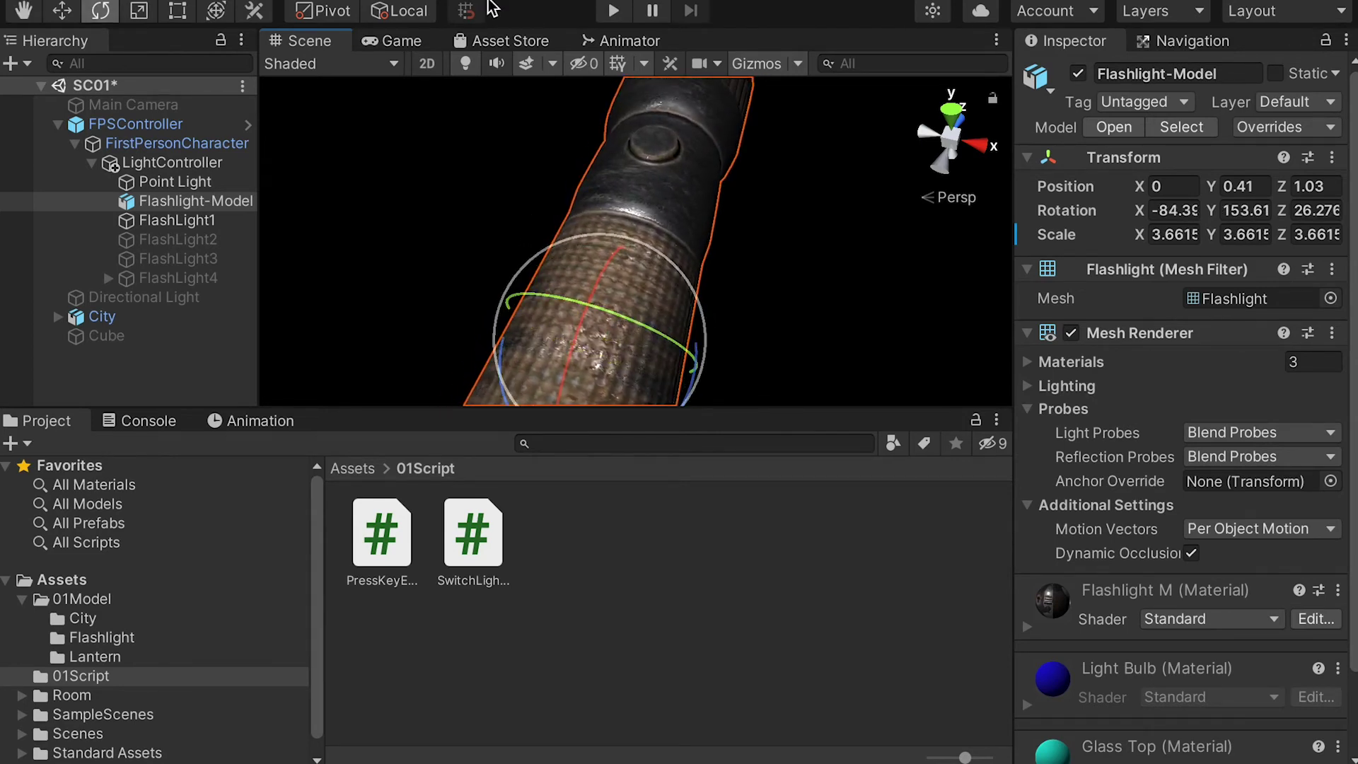
{"action": "left_click", "coordinate": [409, 47]}
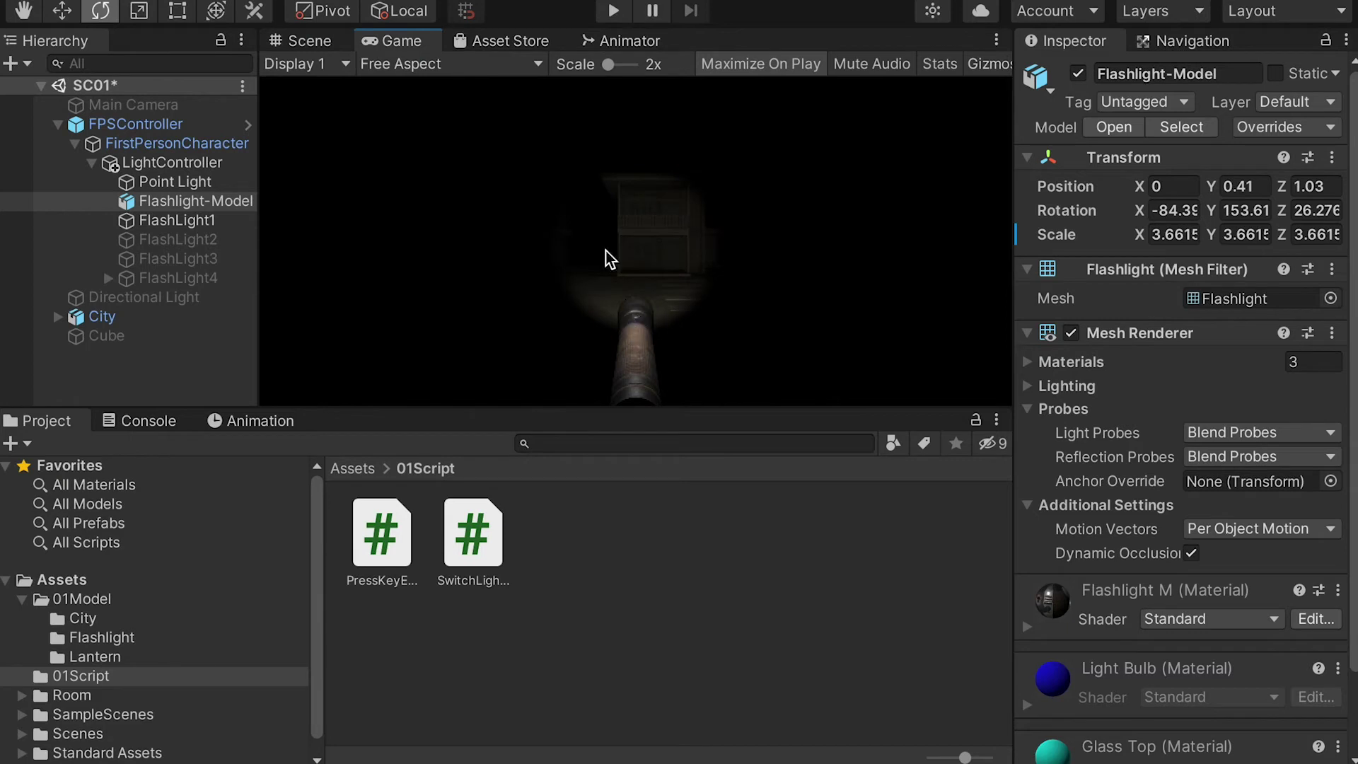
Step: Make Point Light a child of Flashlight-Model again and frame the model in the scene view
{"action": "left_click", "coordinate": [315, 42]}
{"action": "left_click_drag", "start_coordinate": [168, 183], "coordinate": [171, 189]}
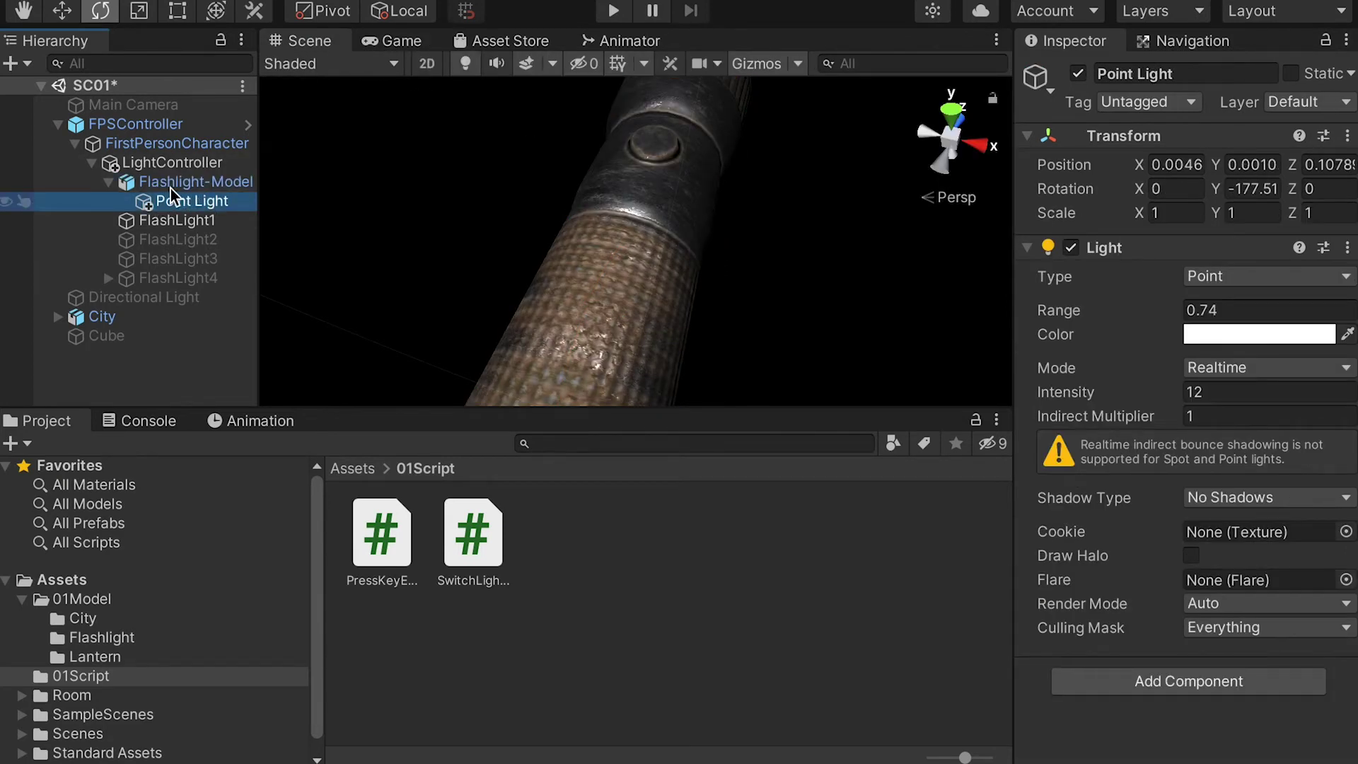
{"action": "left_click", "coordinate": [130, 185]}
{"action": "left_click", "coordinate": [108, 182]}
{"action": "key", "text": "f"}
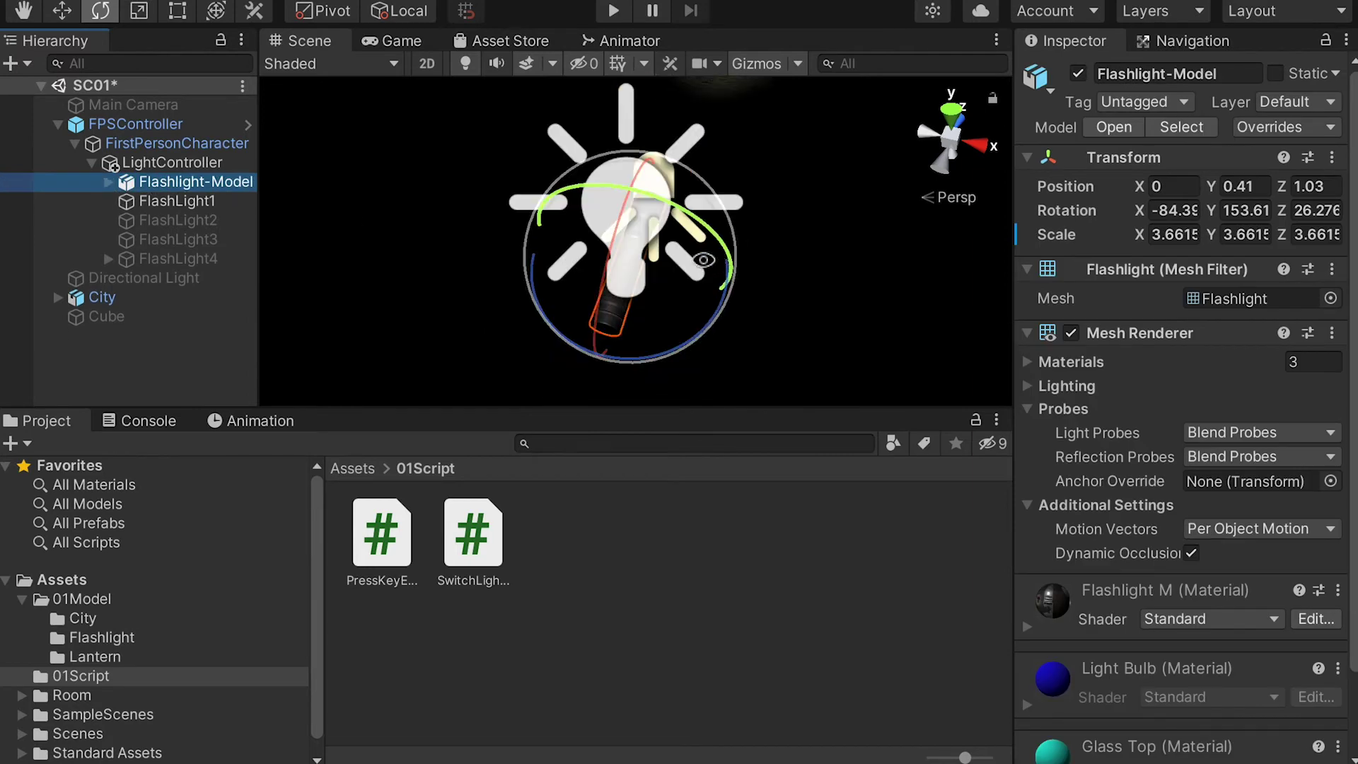
Step: Play-test the scene, switching between the flashlight and the lantern, and stop play mode
{"action": "key", "text": "ctrl+p"}
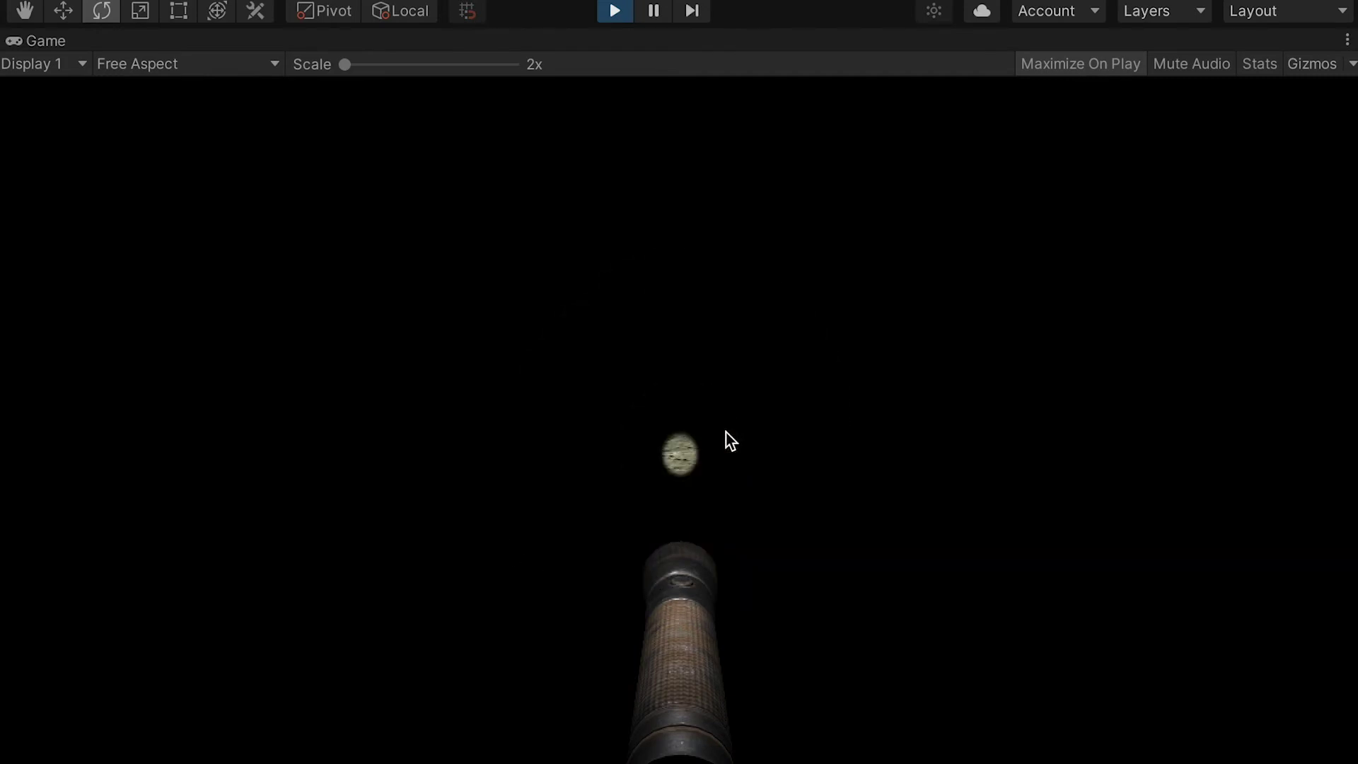
{"action": "key", "text": "2"}
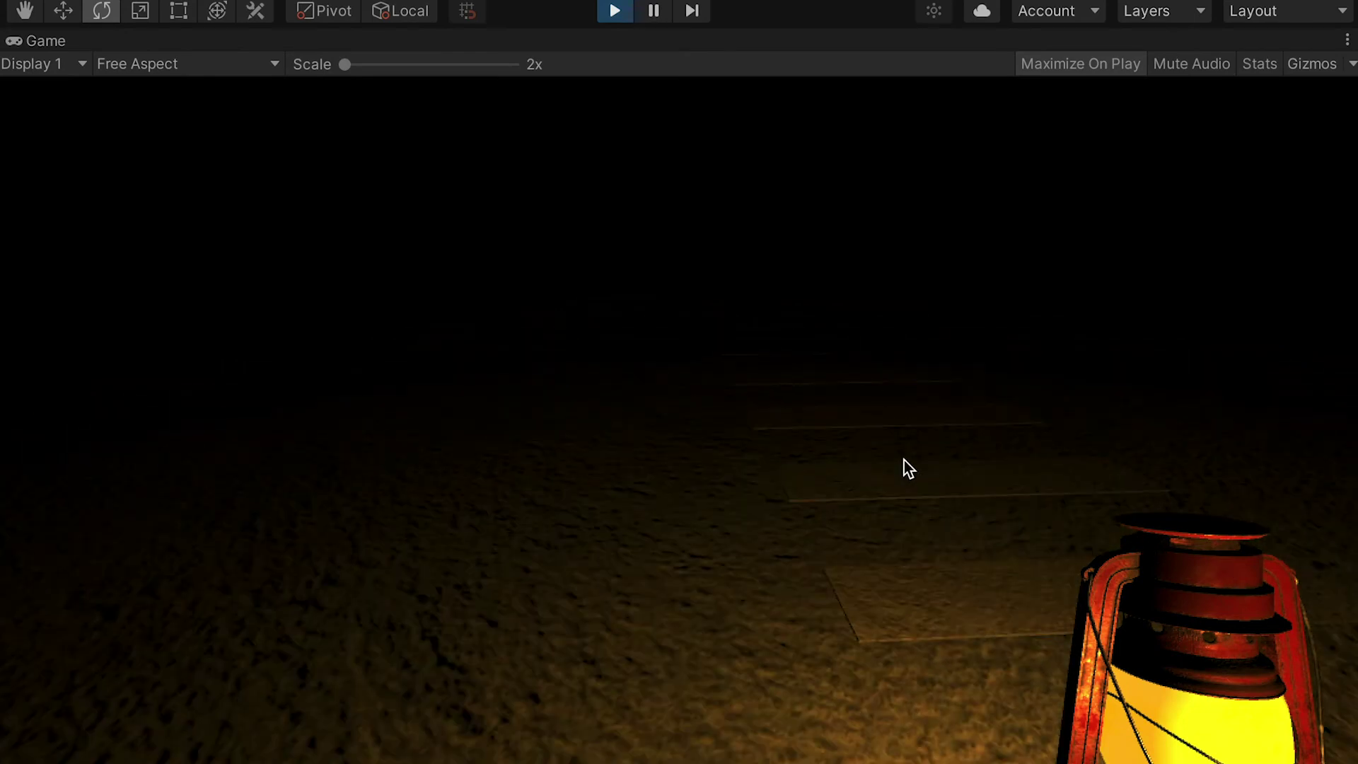
{"action": "key", "text": "1"}
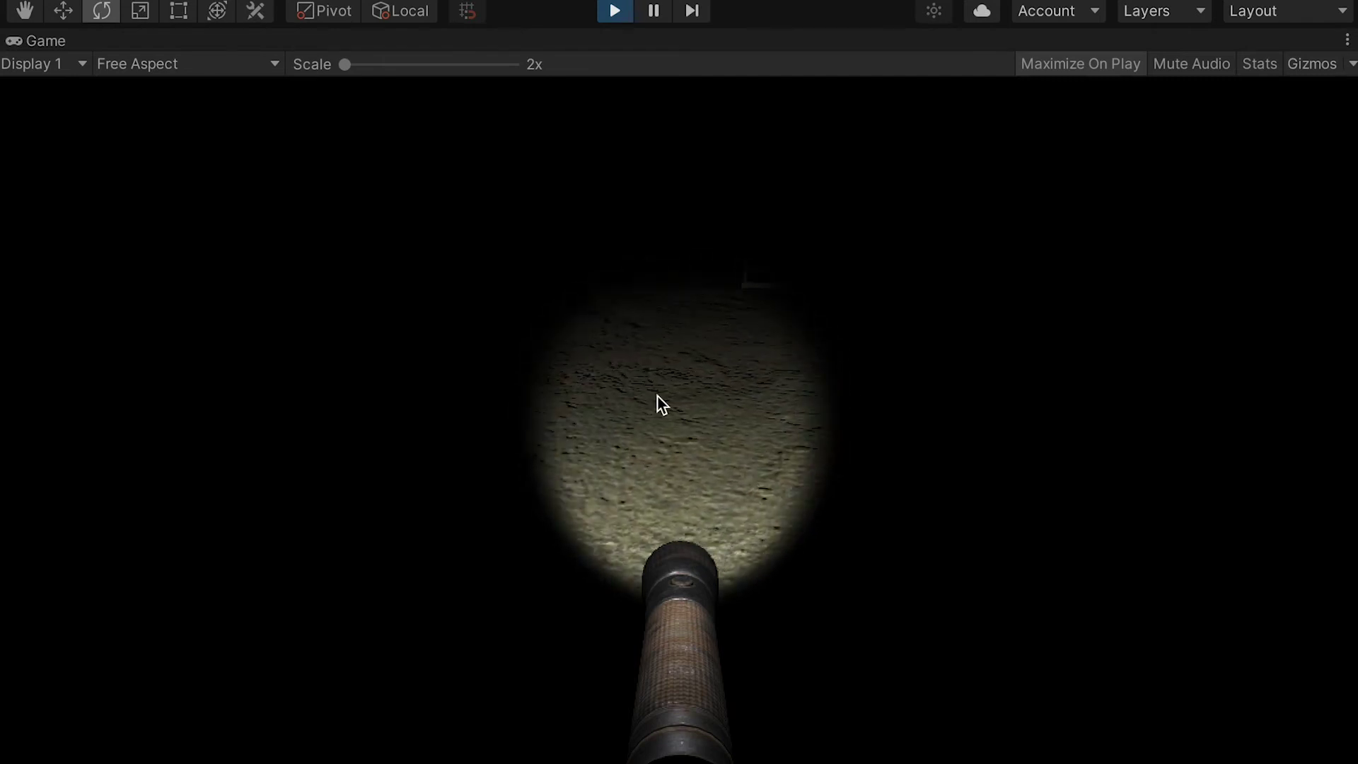
{"action": "left_click", "coordinate": [635, 10]}
Step: Duplicate FlashLight1, rename the copy FlashLight1mid and make it a child of FlashLight1
{"action": "left_click", "coordinate": [209, 204]}
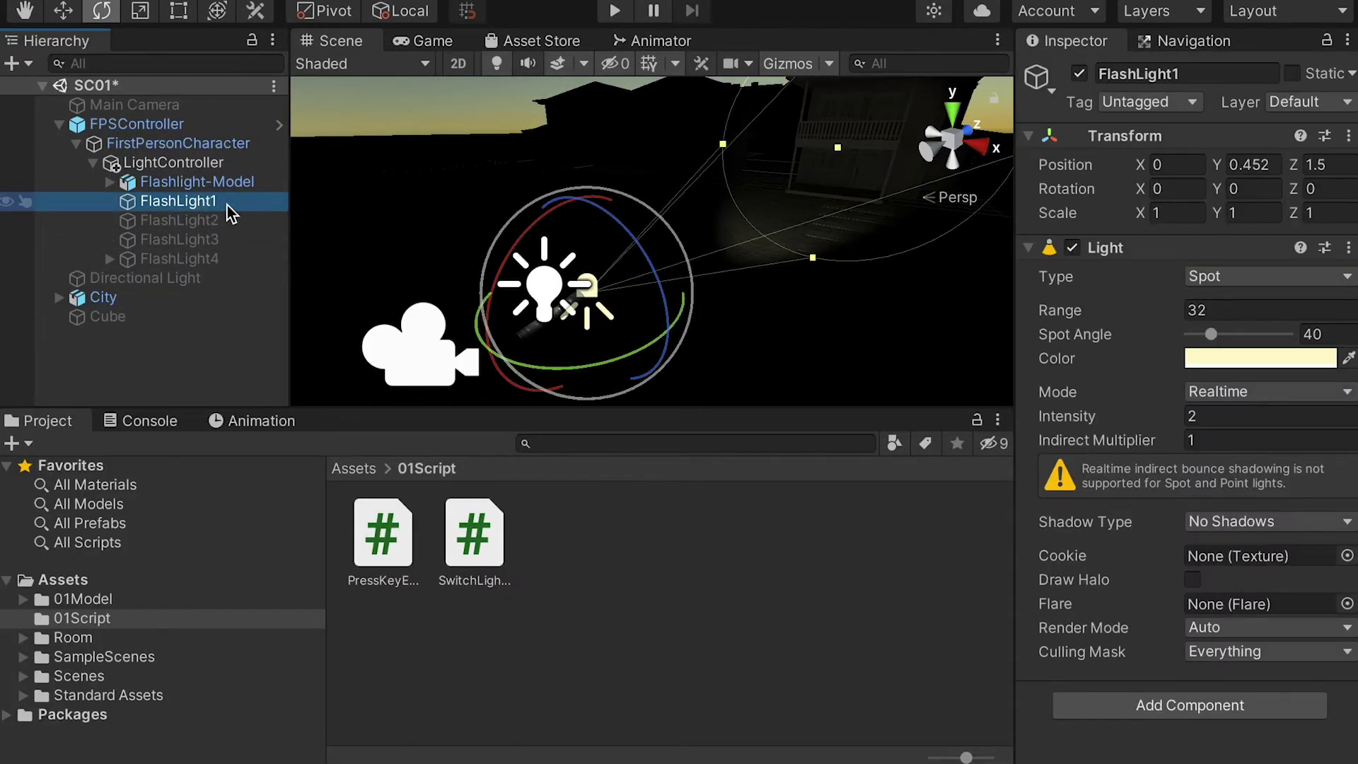
{"action": "key", "text": "ctrl+d"}
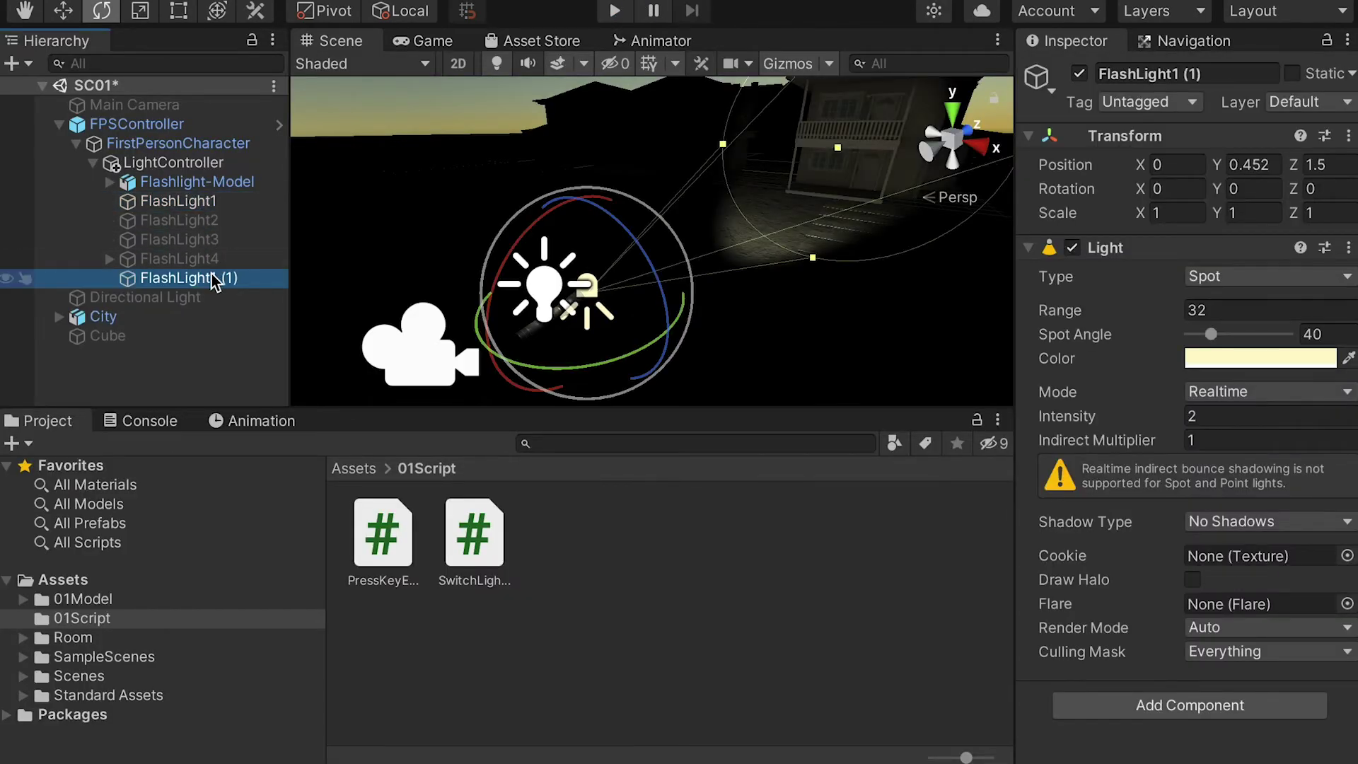
{"action": "left_click_drag", "start_coordinate": [223, 278], "coordinate": [300, 285]}
{"action": "key", "text": "BackSpace"}
{"action": "type", "text": "mid"}
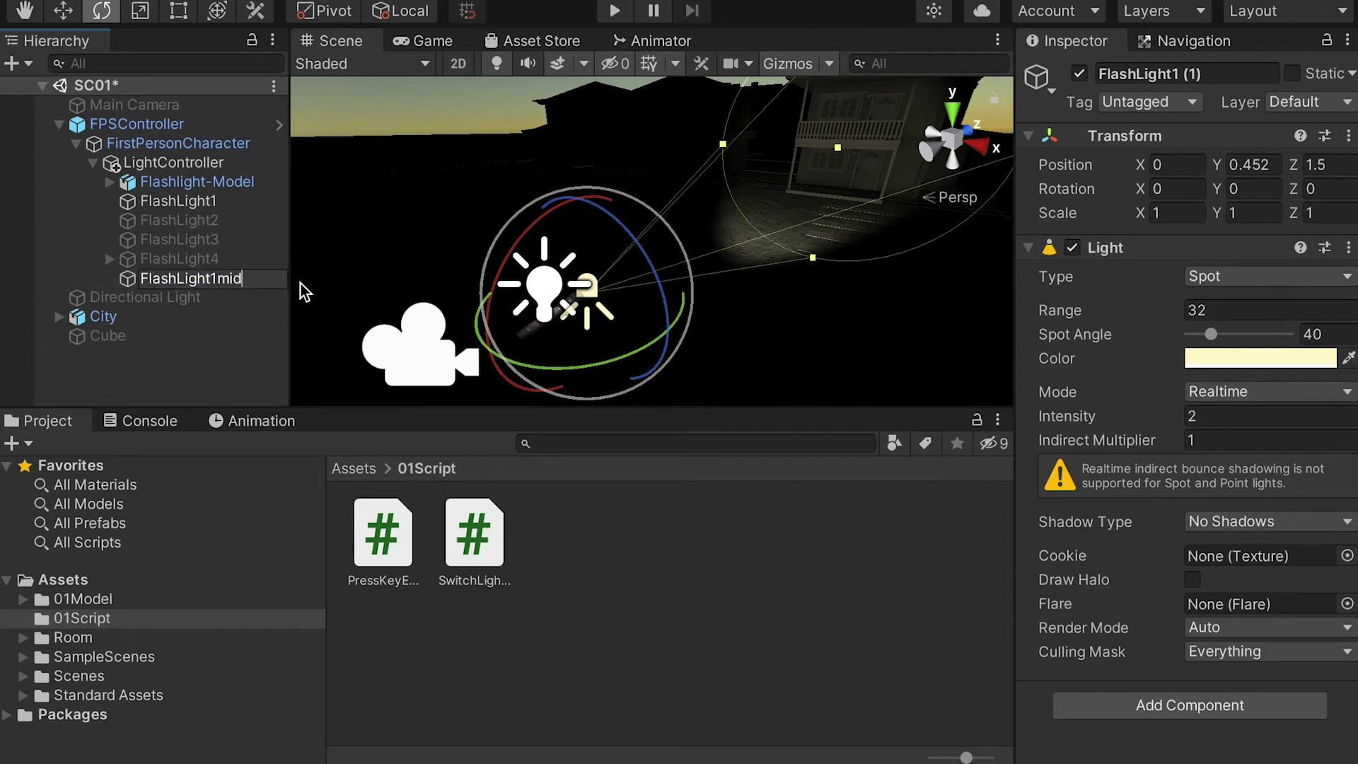
{"action": "key", "text": "Return"}
{"action": "left_click_drag", "start_coordinate": [188, 285], "coordinate": [177, 202]}
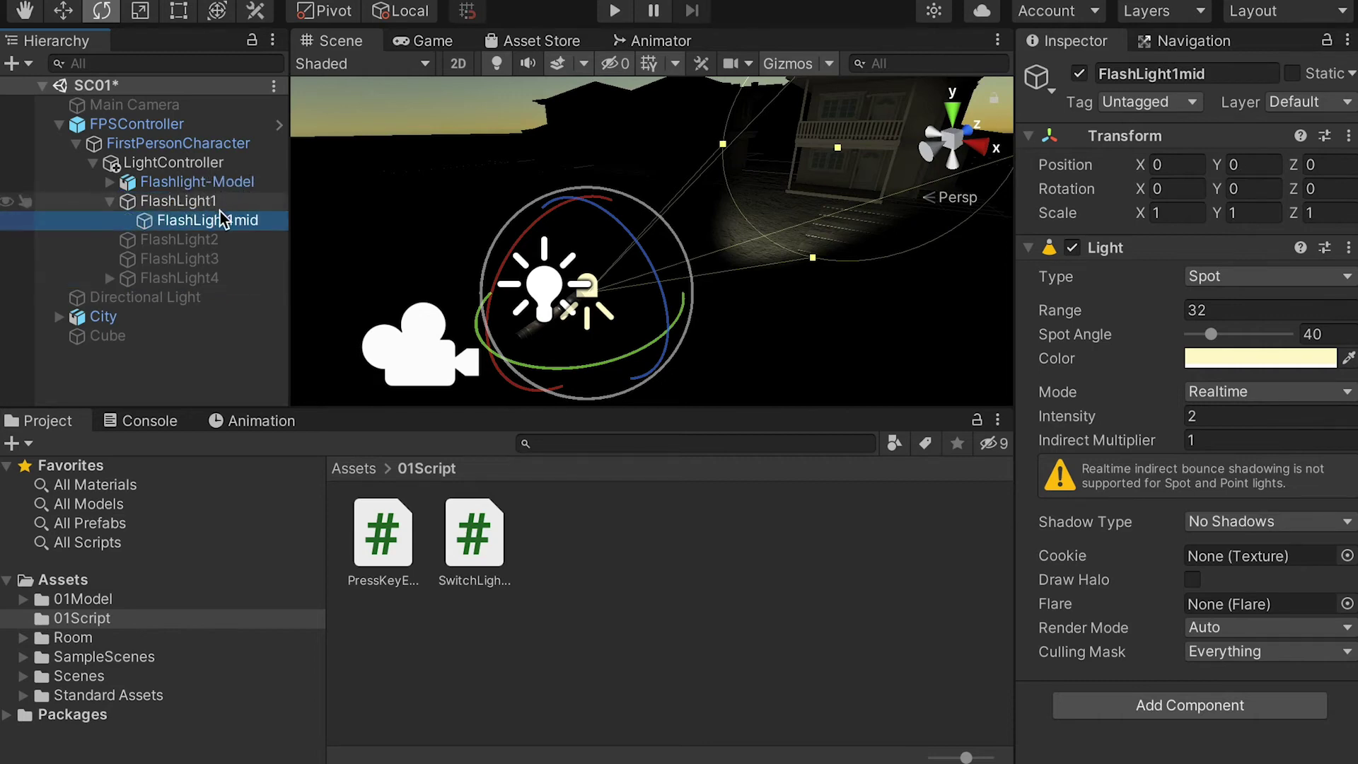
Step: Set FlashLight1mid's spot angle to 60, range to 26 and intensity to 0.8
{"action": "left_click_drag", "start_coordinate": [1231, 341], "coordinate": [1228, 343]}
{"action": "left_click", "coordinate": [1313, 334]}
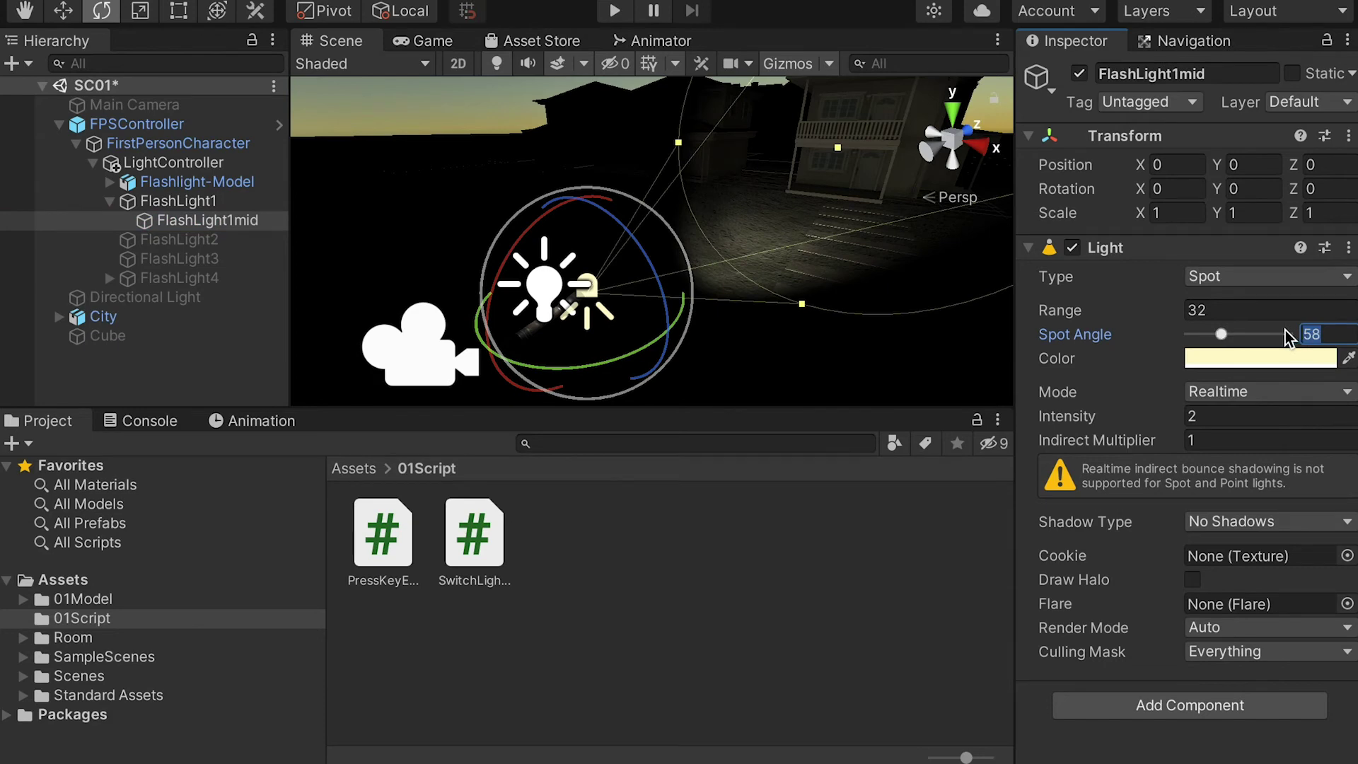
{"action": "type", "text": "60"}
{"action": "left_click", "coordinate": [1195, 309]}
{"action": "type", "text": "26"}
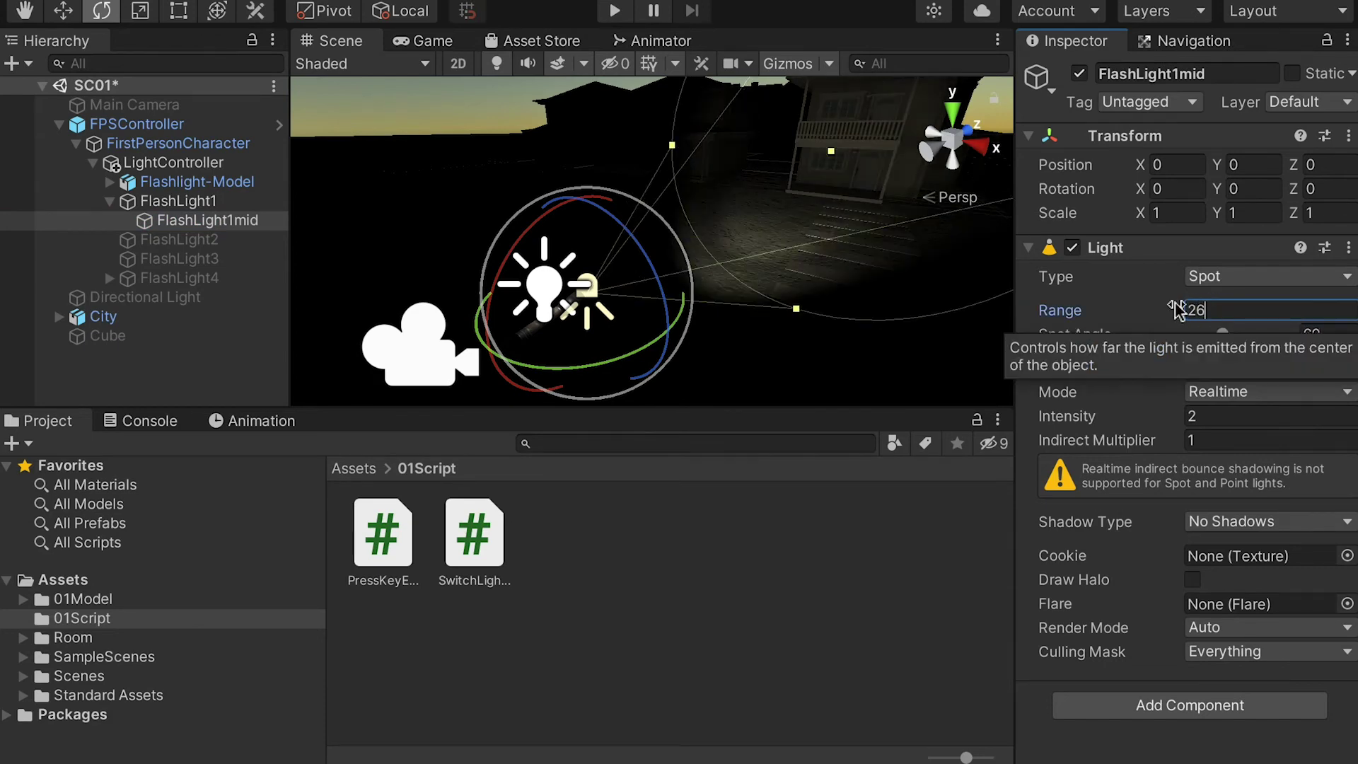
{"action": "left_click", "coordinate": [1231, 415]}
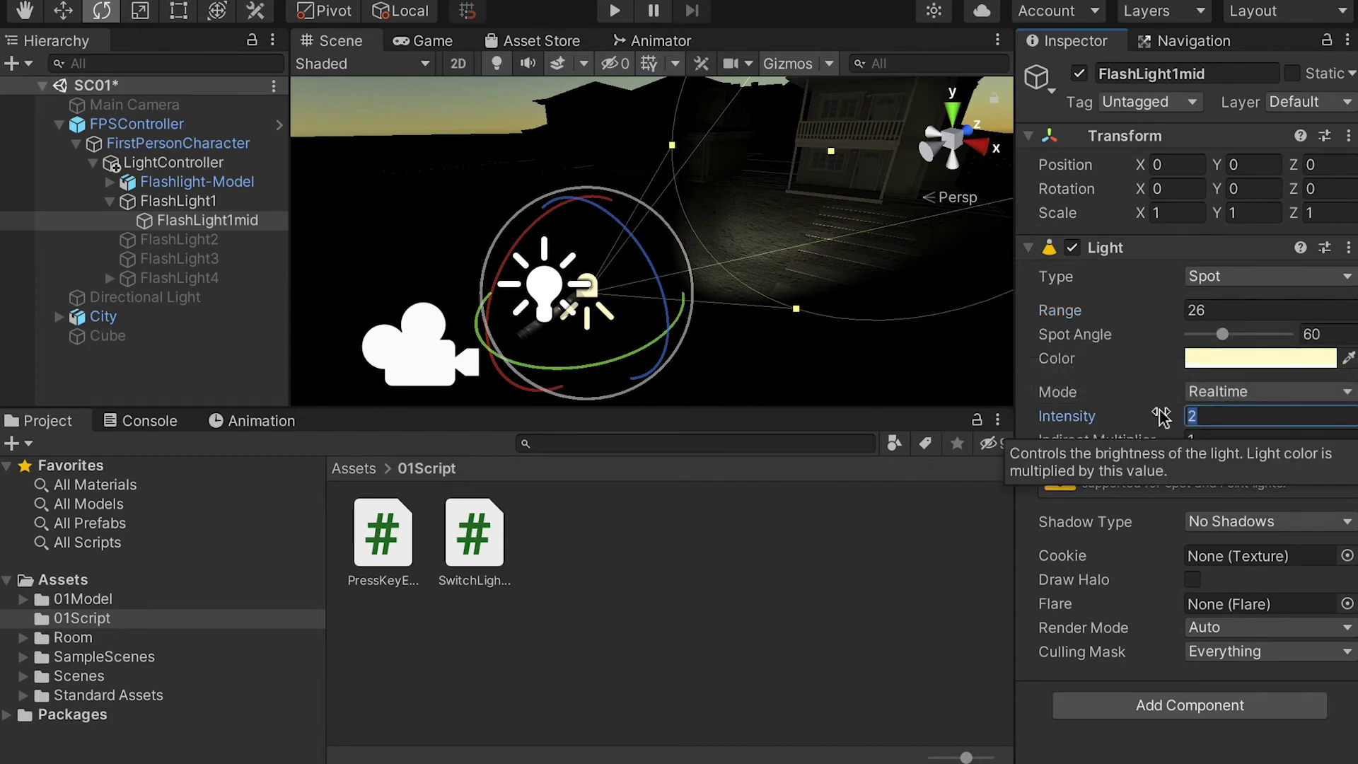
{"action": "type", "text": "0.8"}
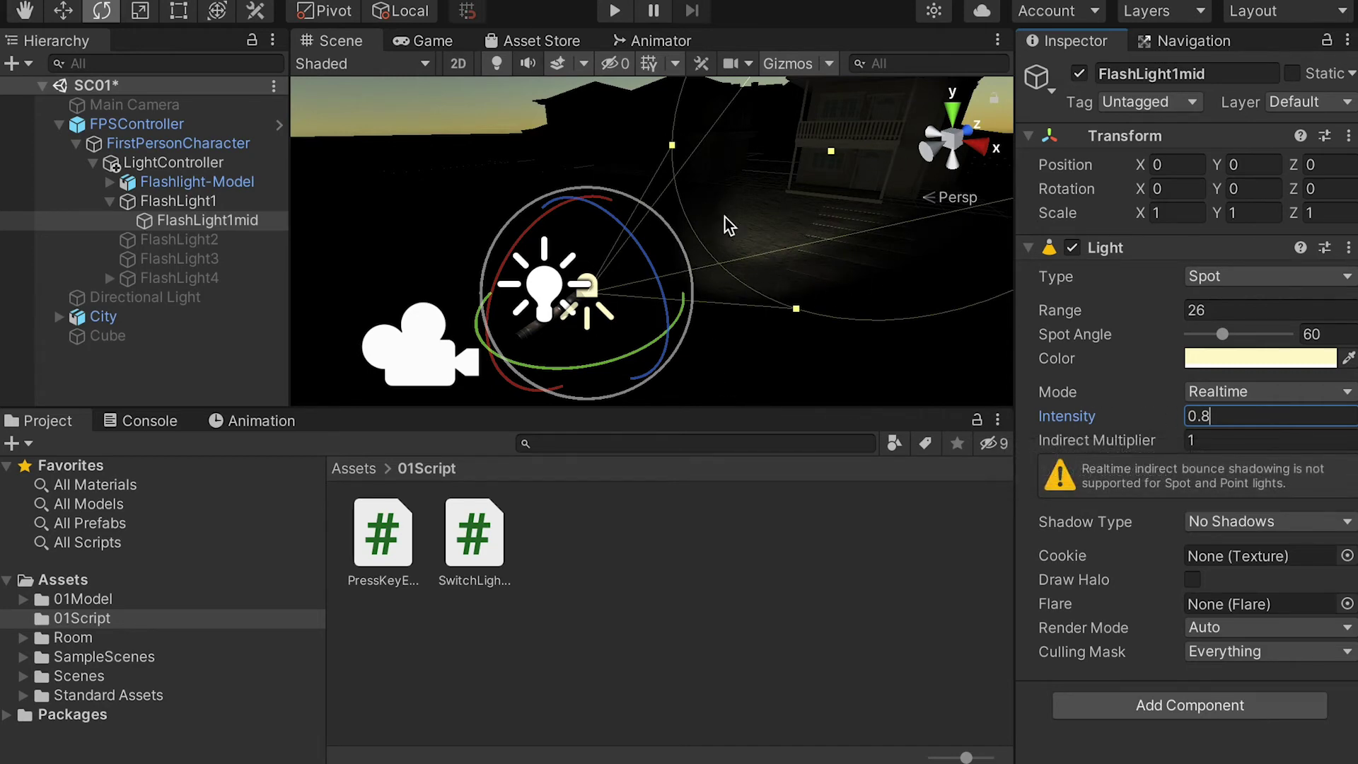
Step: Duplicate FlashLight1mid within FlashLight1 and rename the copy FlashLight1outer
{"action": "left_click", "coordinate": [216, 222]}
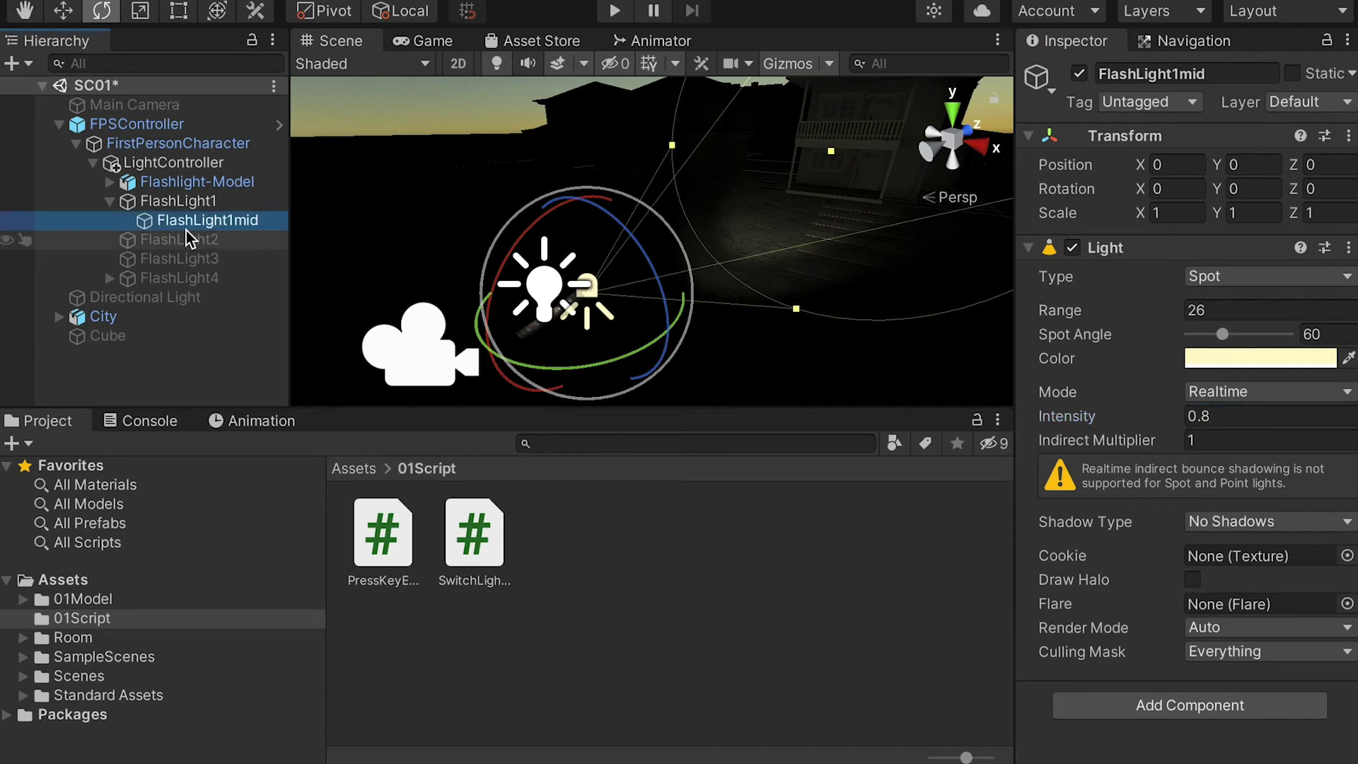
{"action": "key", "text": "ctrl+d"}
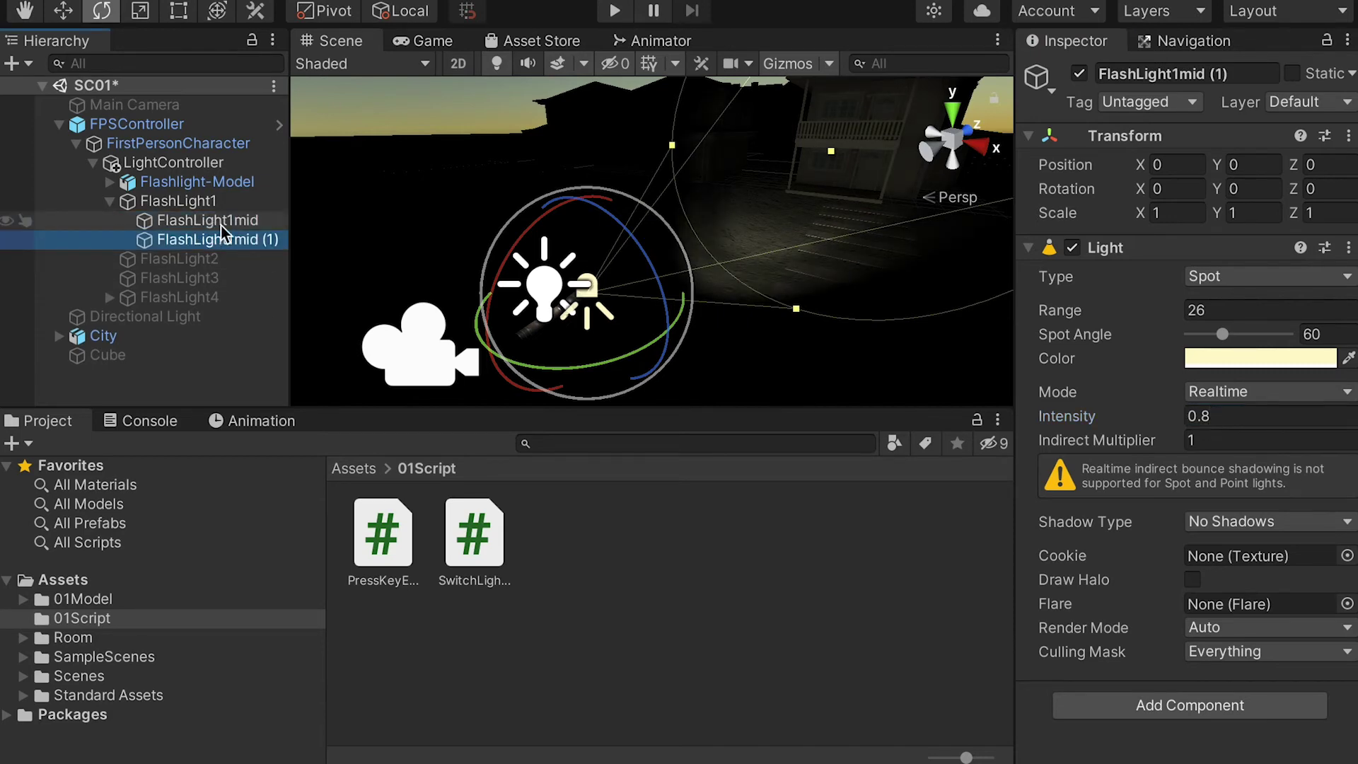
{"action": "left_click", "coordinate": [252, 240]}
{"action": "left_click_drag", "start_coordinate": [234, 240], "coordinate": [299, 248]}
{"action": "type", "text": "outer"}
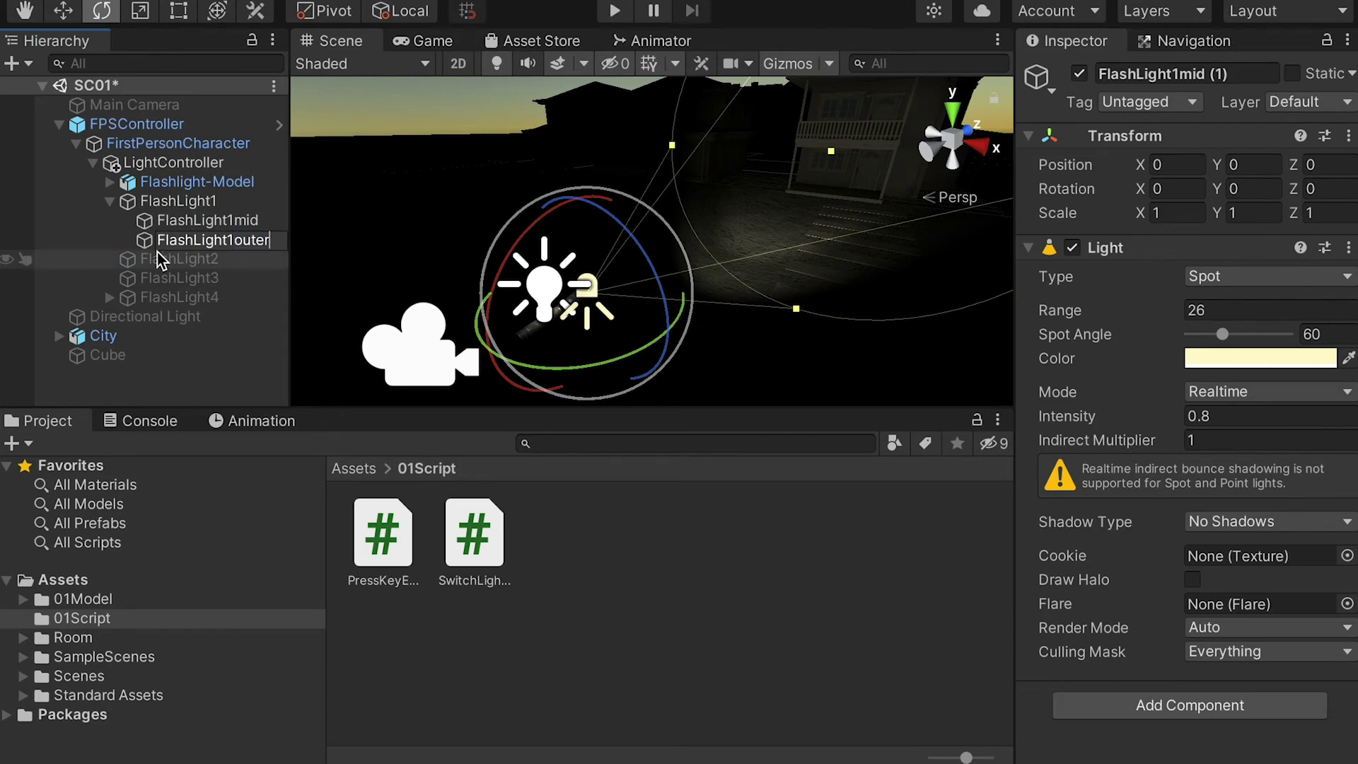
{"action": "key", "text": "Return"}
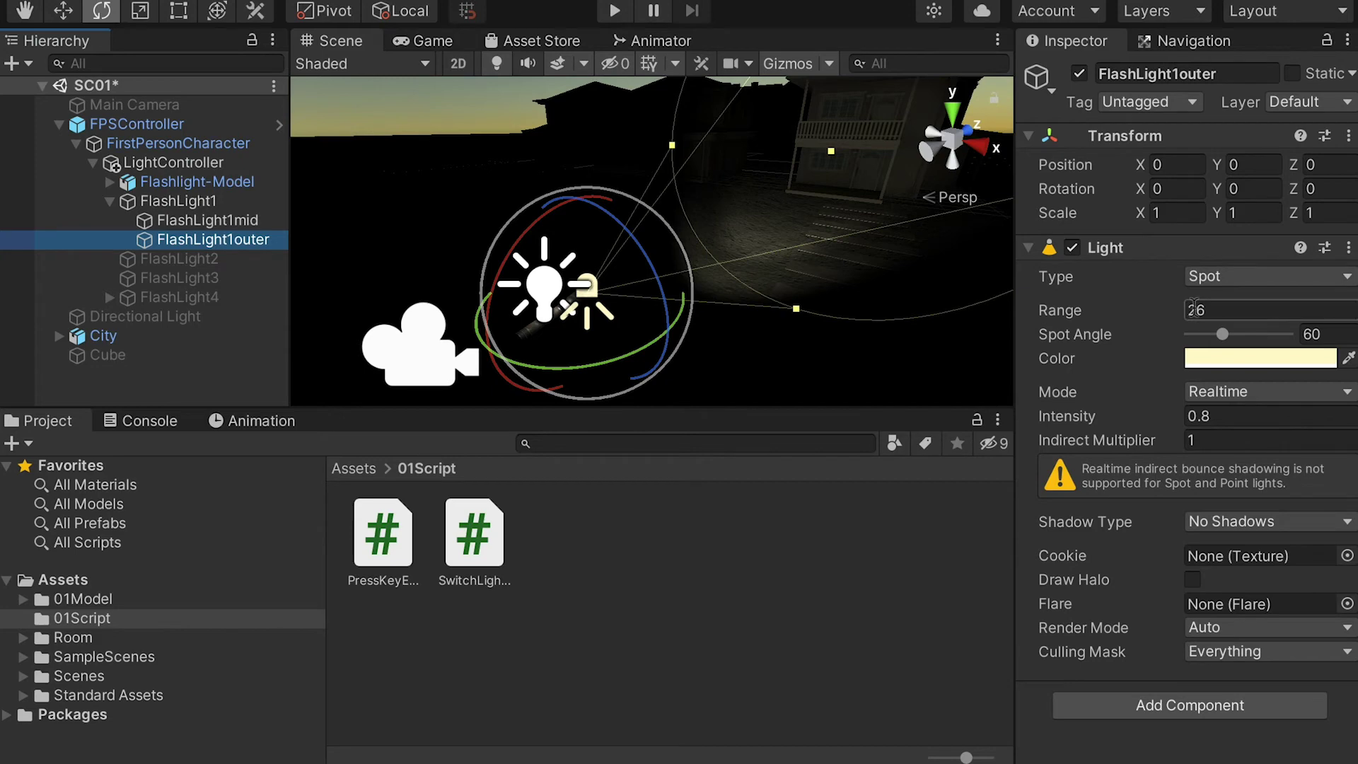
Step: Set FlashLight1outer's spot angle to 95, range to 22 and intensity to 0.4
{"action": "left_click", "coordinate": [1307, 335]}
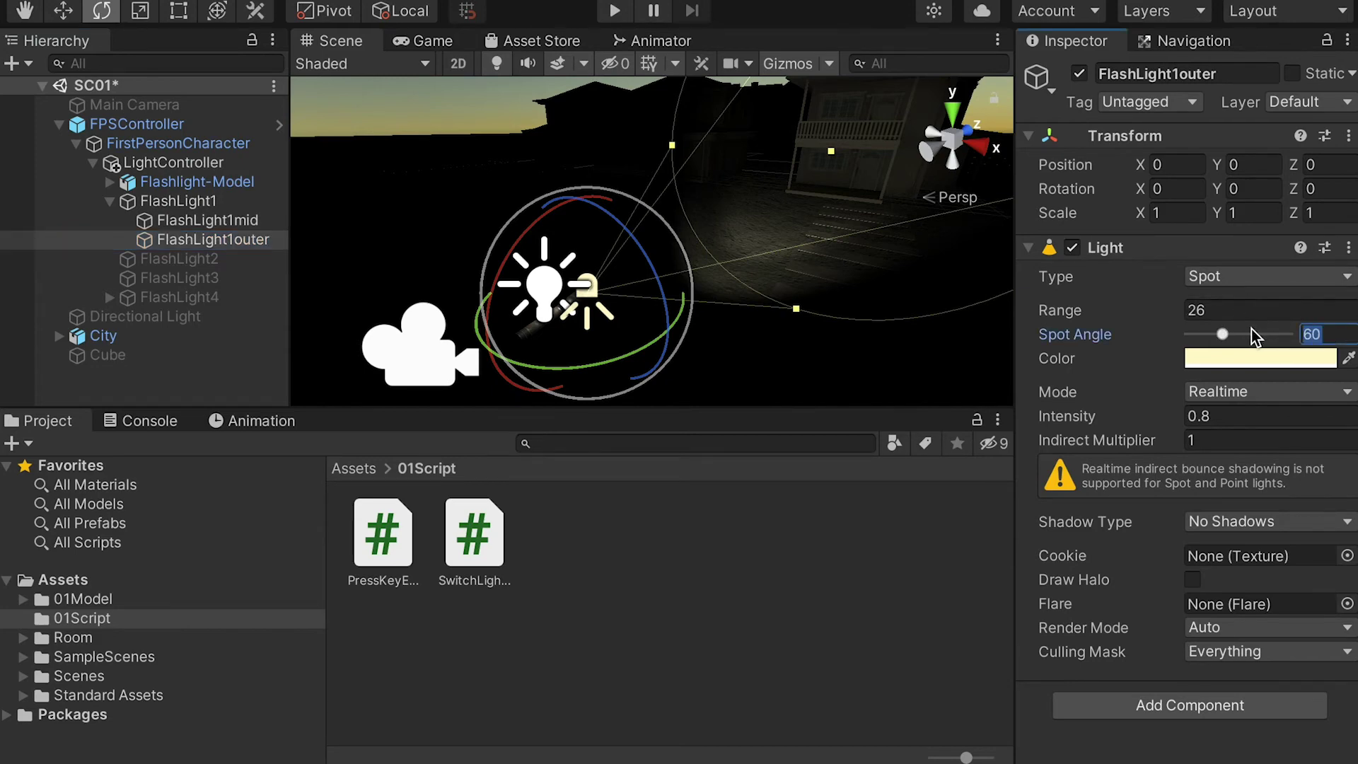
{"action": "type", "text": "95"}
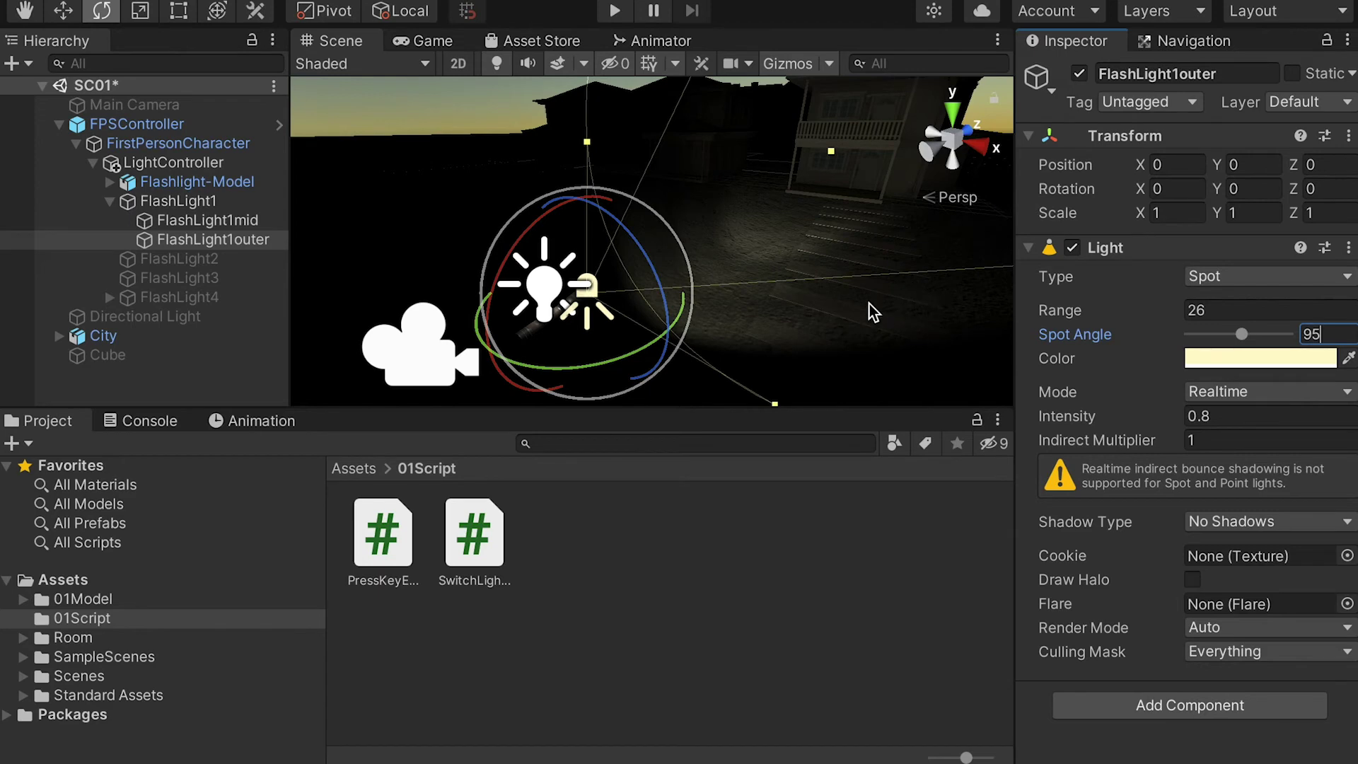
{"action": "left_click", "coordinate": [1196, 309]}
{"action": "type", "text": "22"}
{"action": "left_click", "coordinate": [1227, 418]}
{"action": "left_click", "coordinate": [1227, 418]}
{"action": "left_click_drag", "start_coordinate": [1206, 419], "coordinate": [1227, 424]}
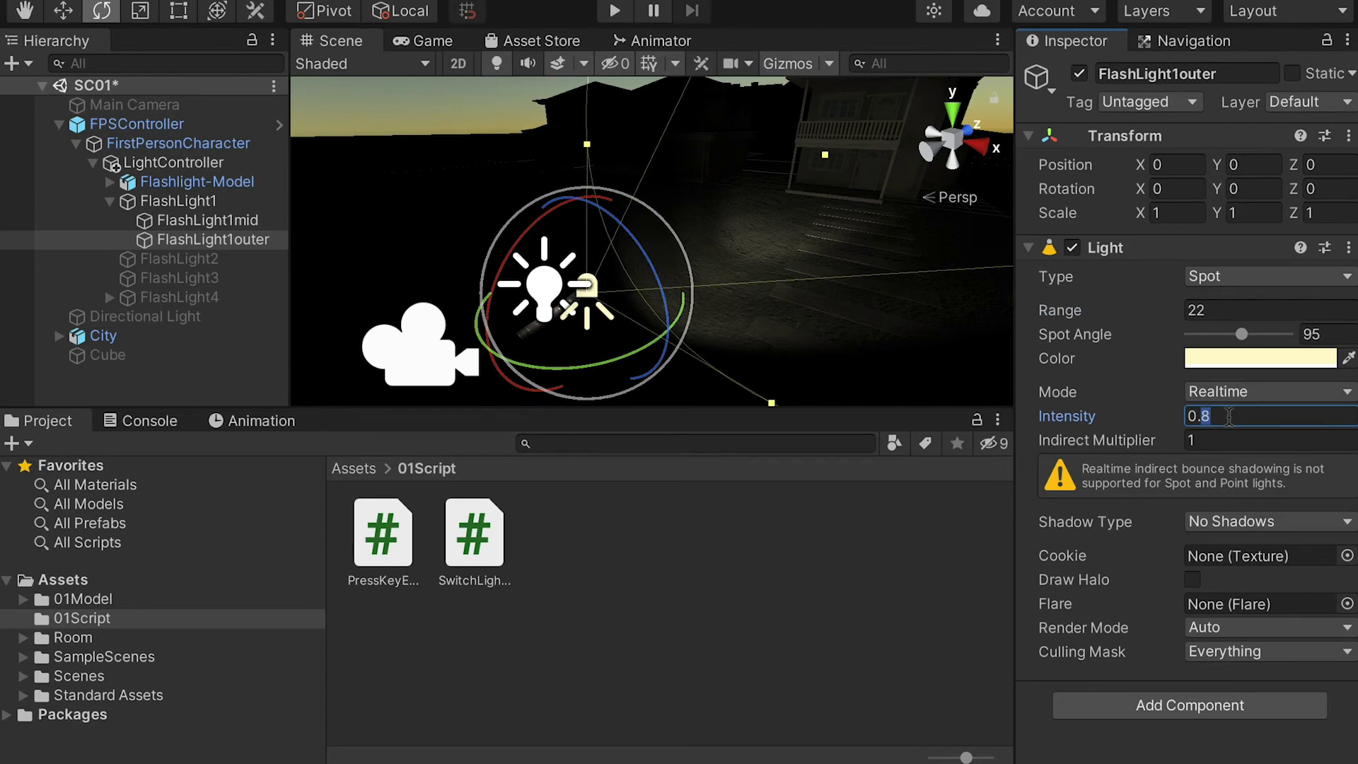
{"action": "type", "text": "5"}
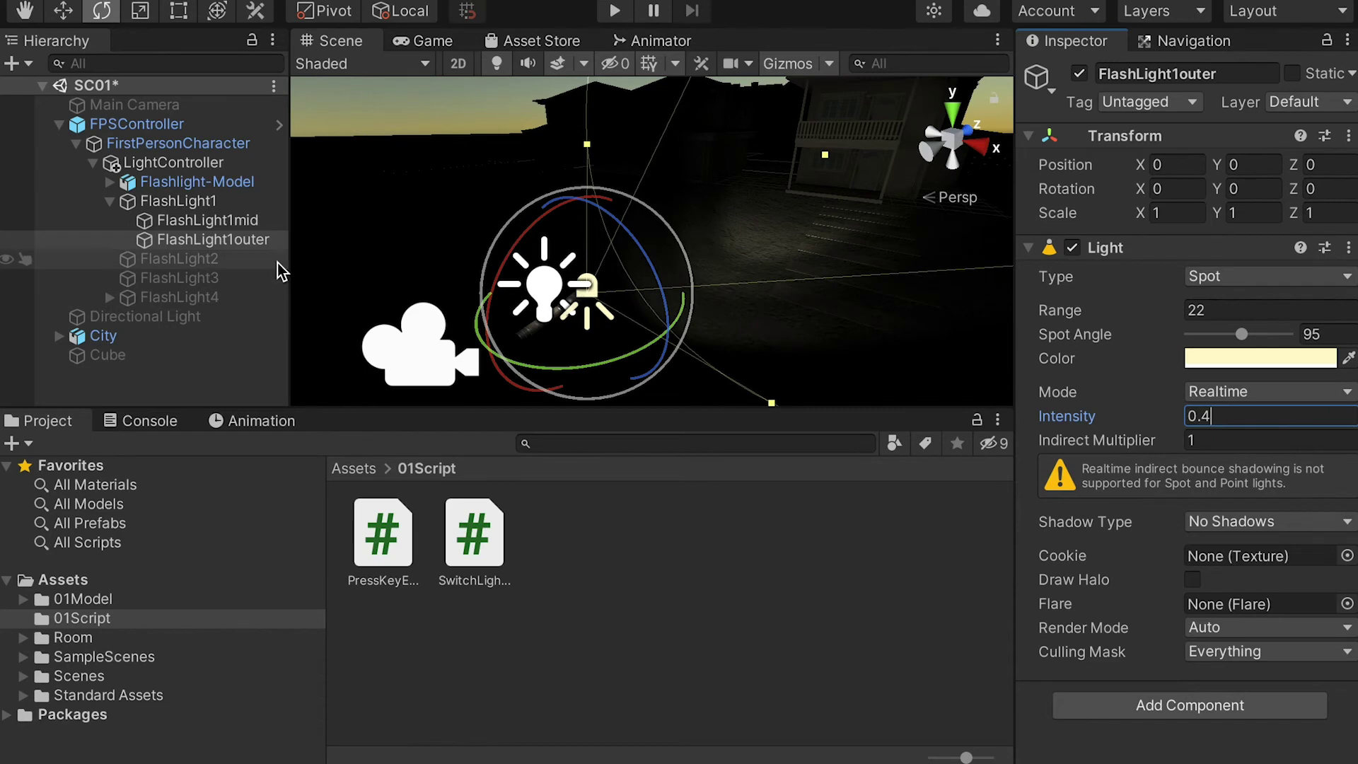
{"action": "left_click", "coordinate": [205, 242]}
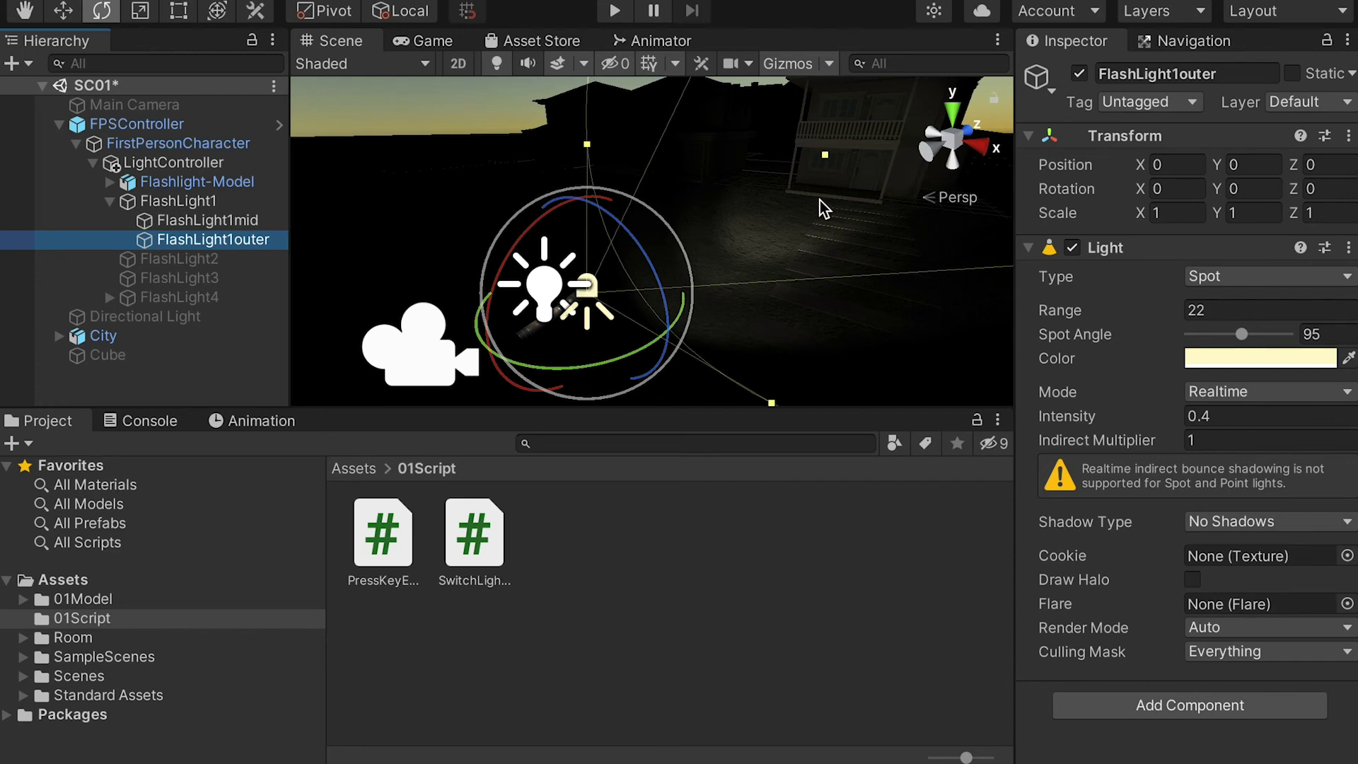
Step: Play the scene and walk toward the houses to examine the layered flashlight beam
{"action": "left_click", "coordinate": [618, 14]}
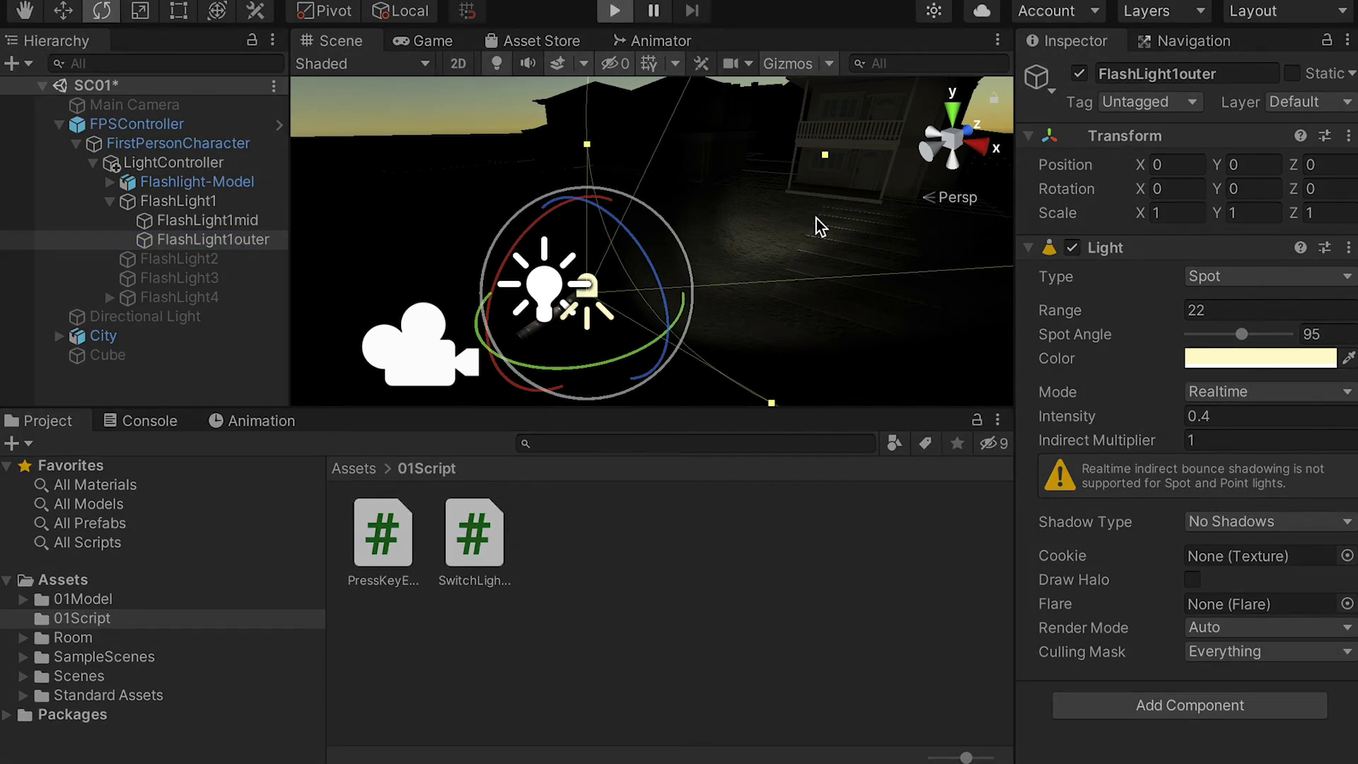
{"action": "key", "text": "ctrl+p"}
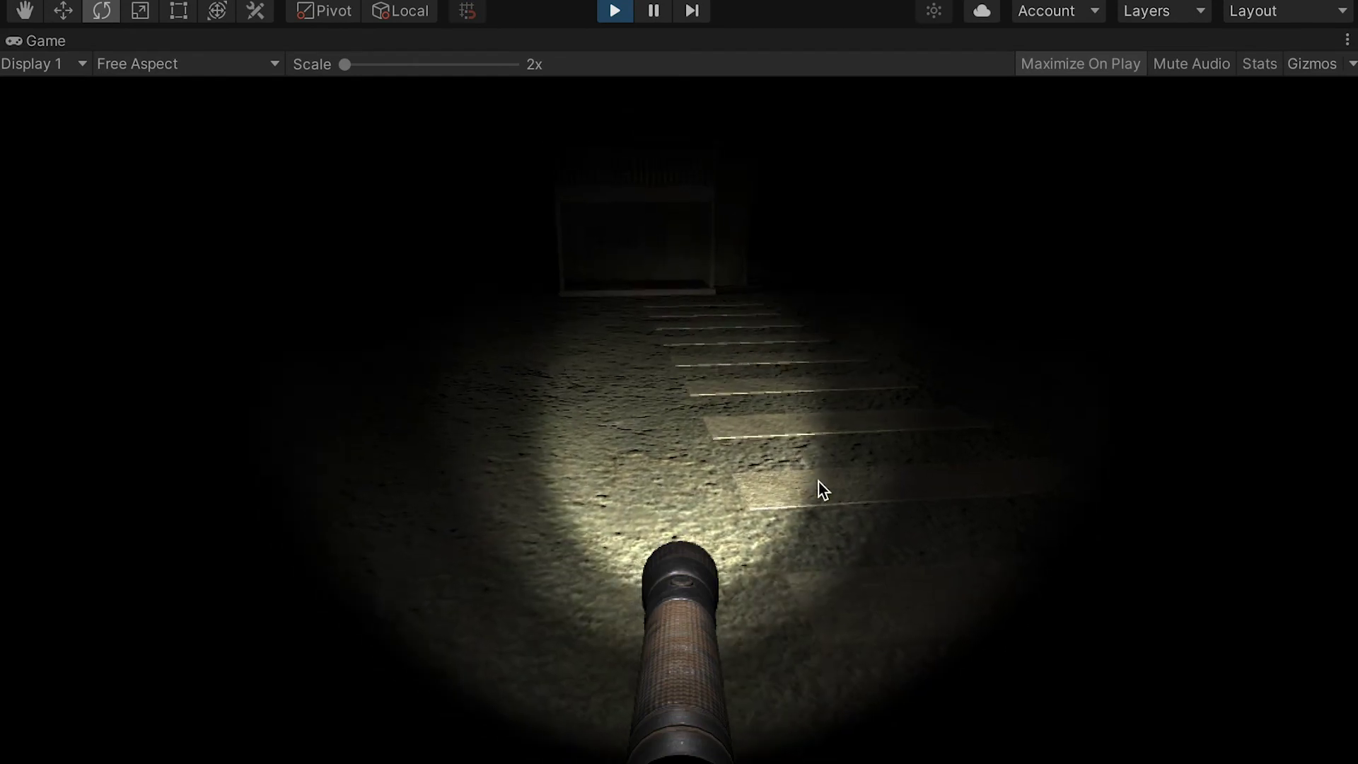
{"action": "key", "text": "w"}
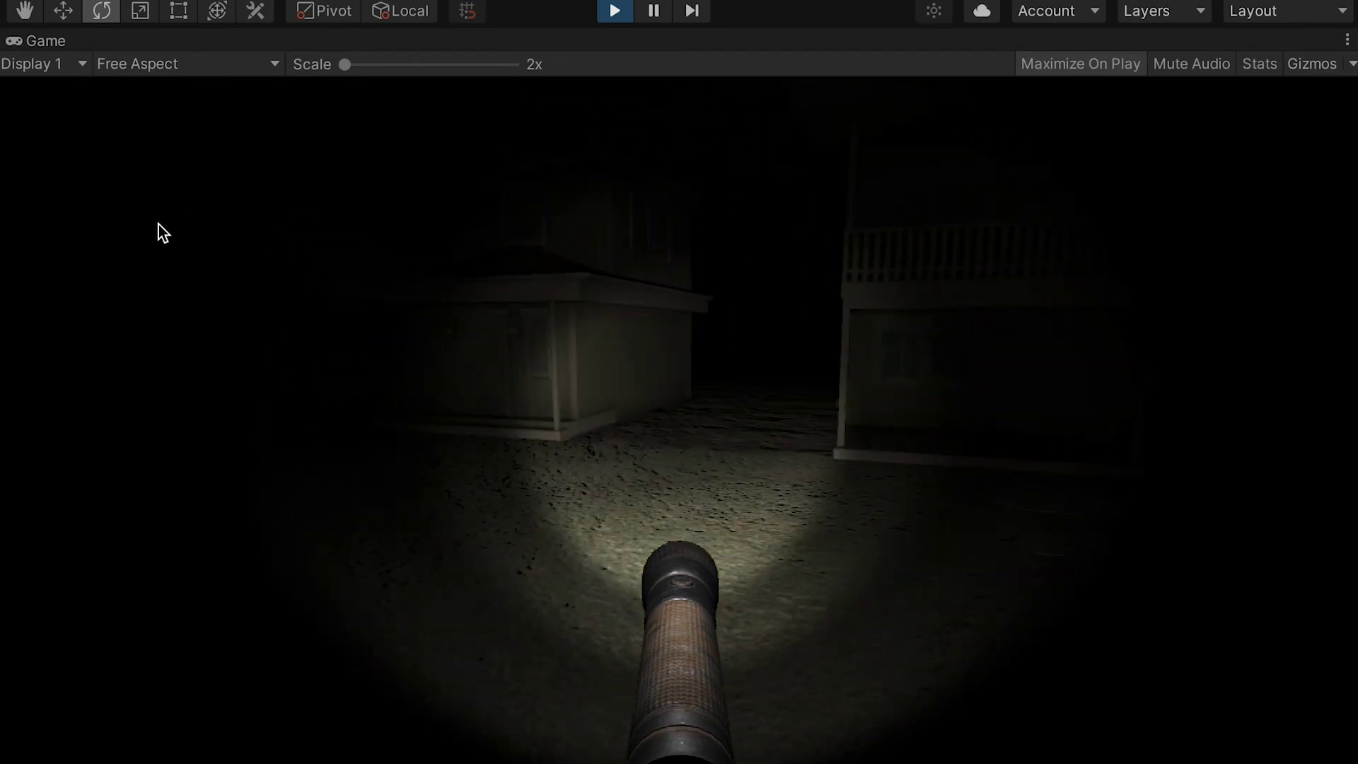
{"action": "key", "text": "w"}
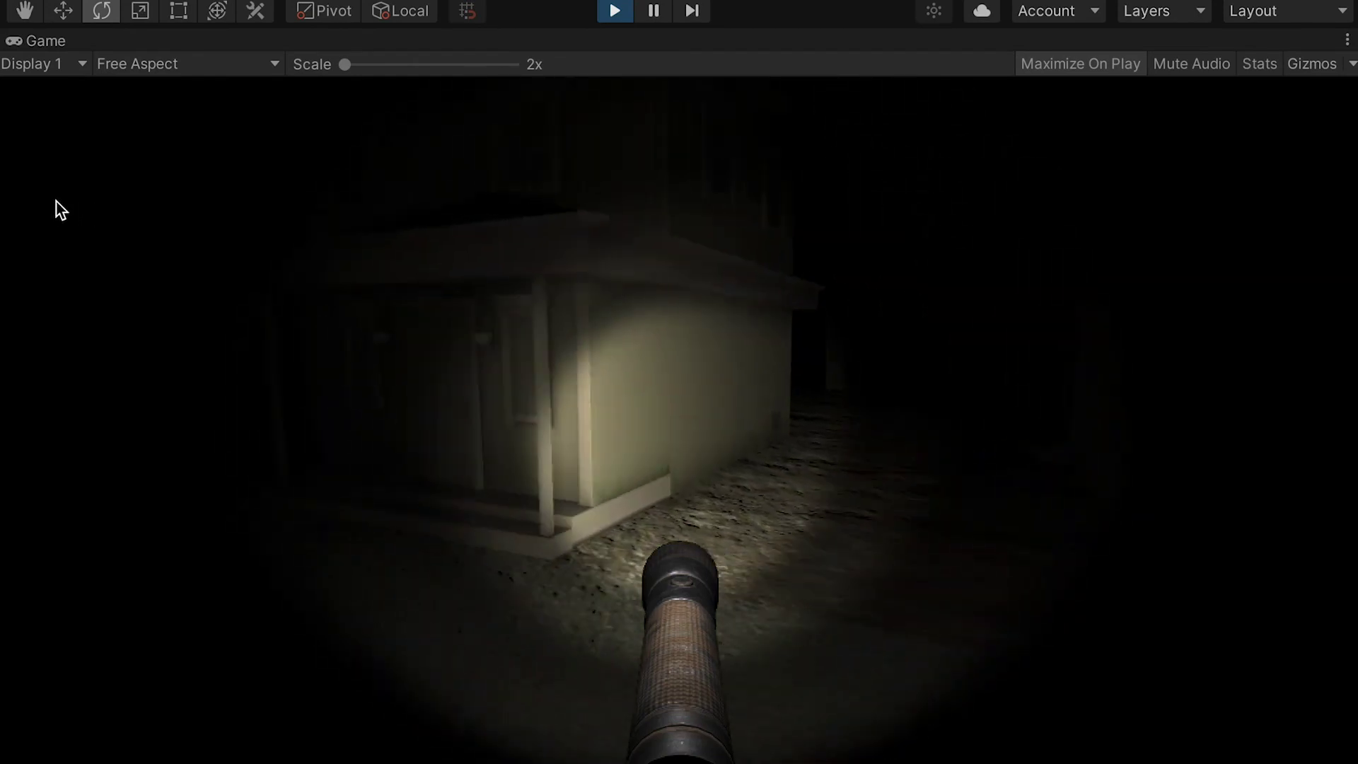
Step: Finish the play test and switch the active light under LightController from FlashLight1 to FlashLight2
{"action": "key", "text": "w"}
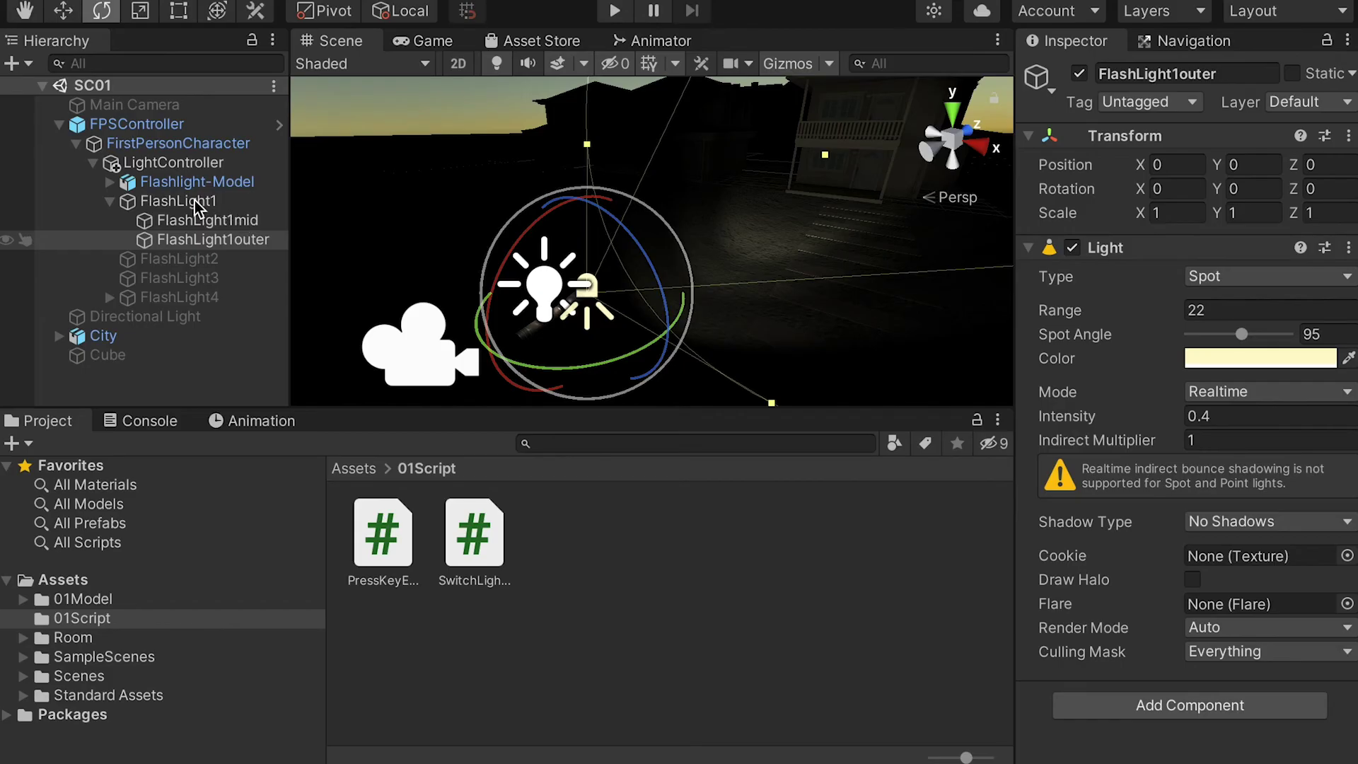
{"action": "left_click", "coordinate": [196, 205]}
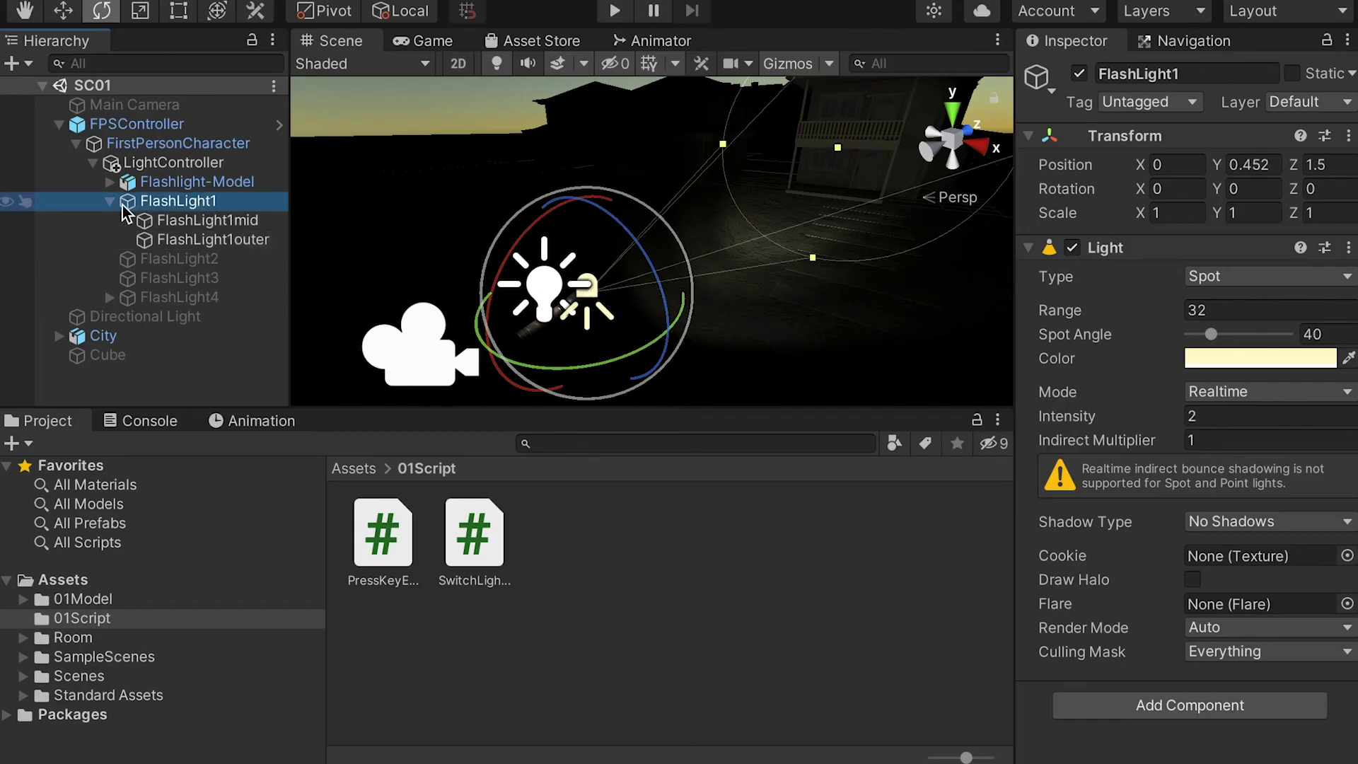
{"action": "left_click", "coordinate": [110, 201]}
{"action": "left_click", "coordinate": [1079, 73]}
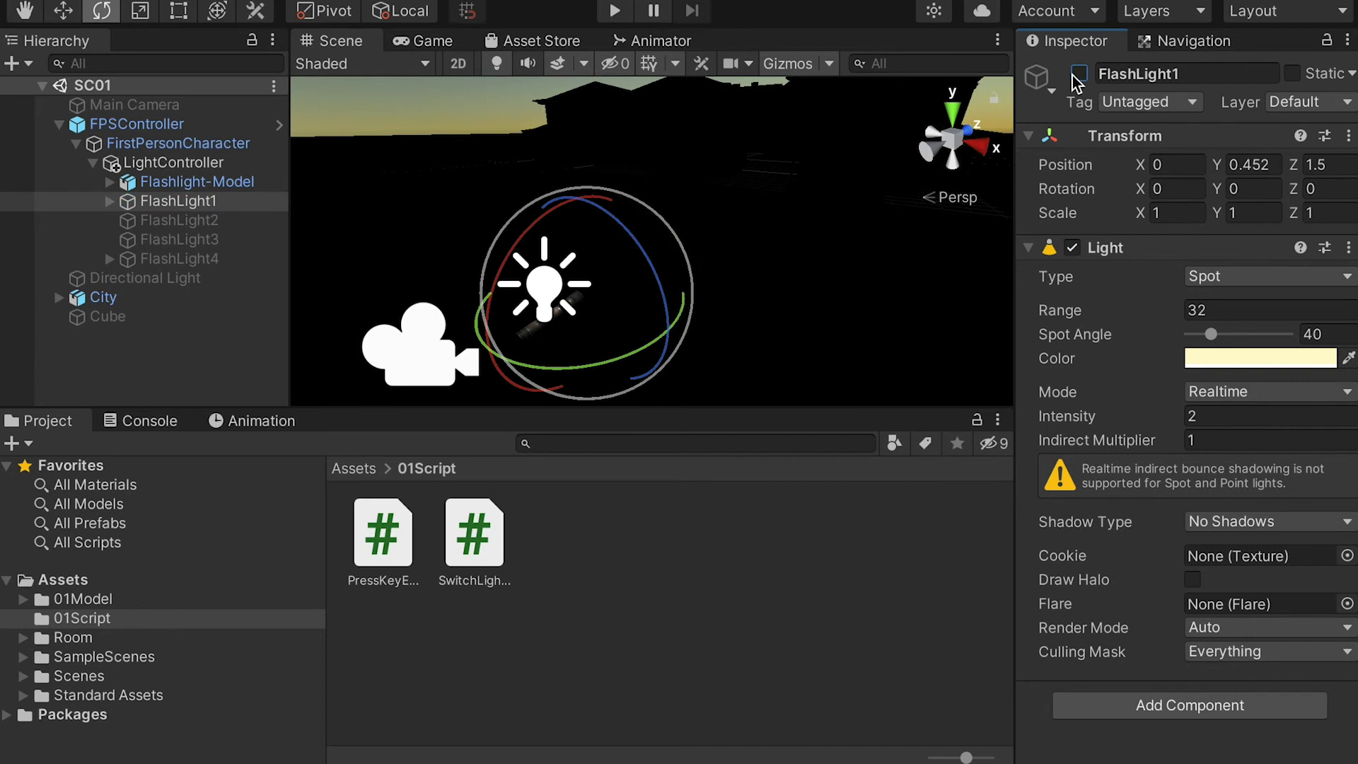
{"action": "left_click", "coordinate": [210, 222]}
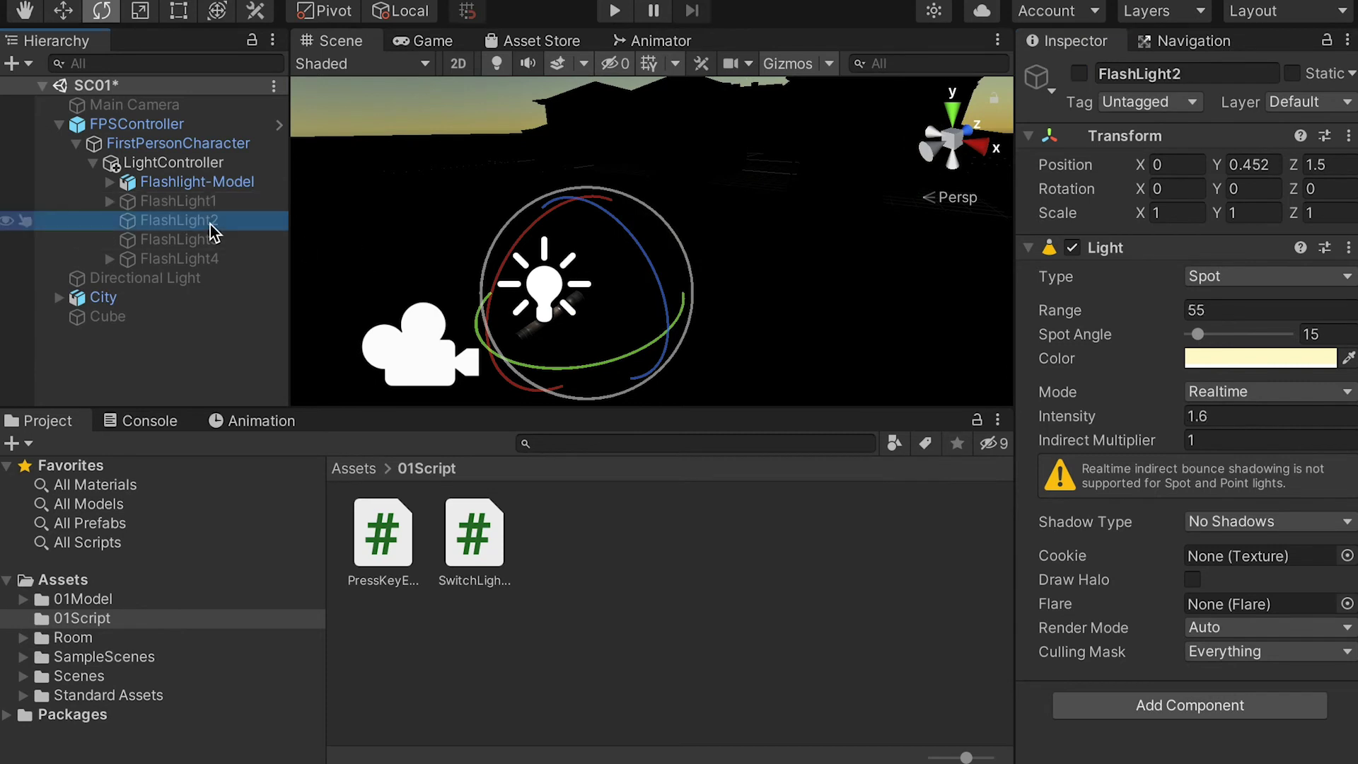
{"action": "left_click", "coordinate": [1079, 74]}
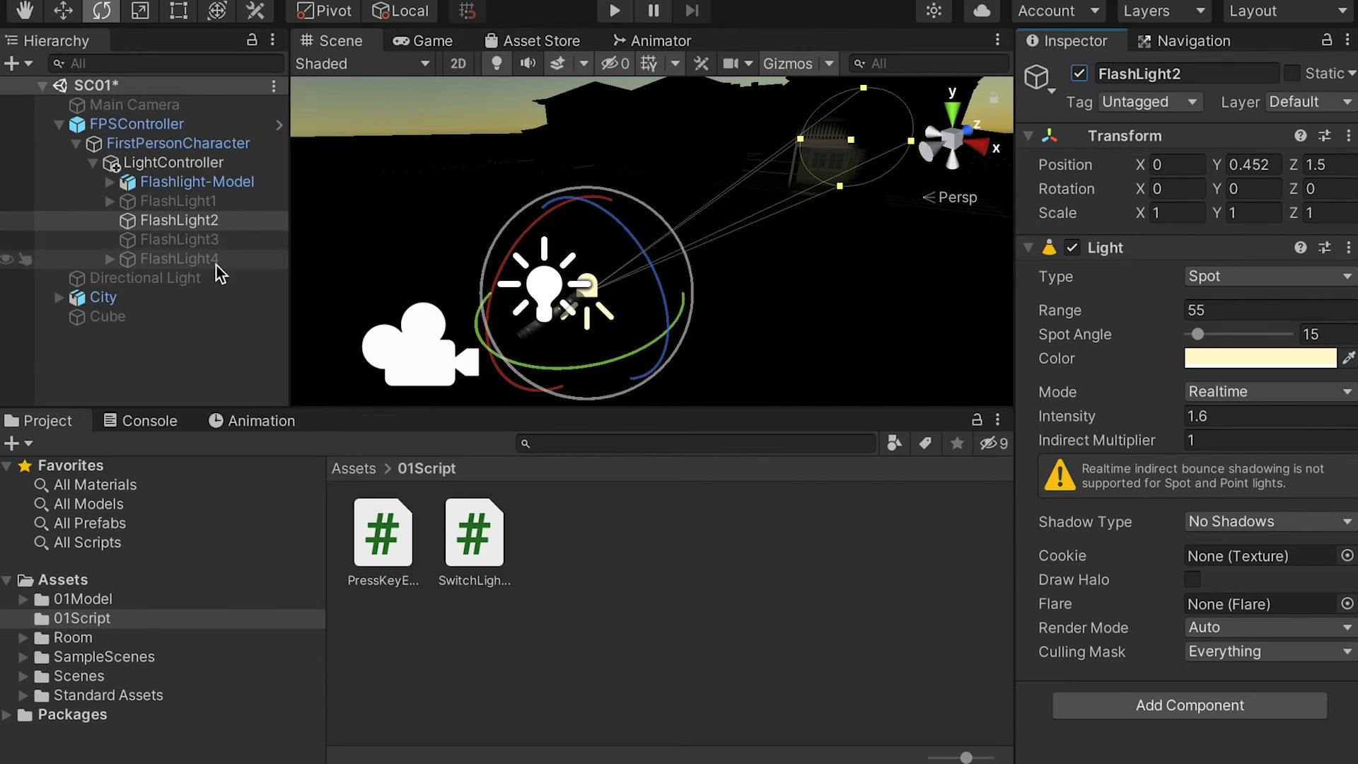
Step: Duplicate FlashLight2, rename the copy FlashLight2mid and nest it under FlashLight2
{"action": "left_click", "coordinate": [201, 225]}
{"action": "key", "text": "ctrl+d"}
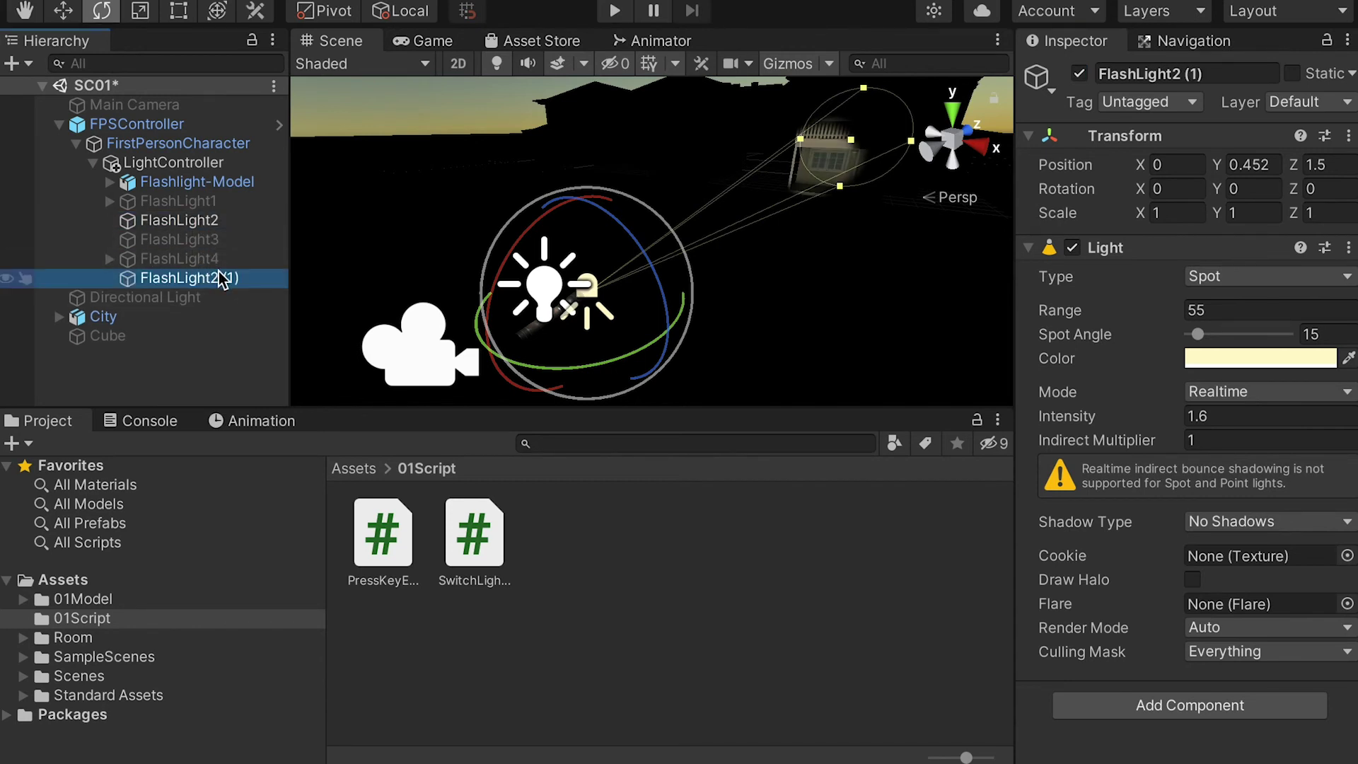
{"action": "left_click", "coordinate": [219, 283]}
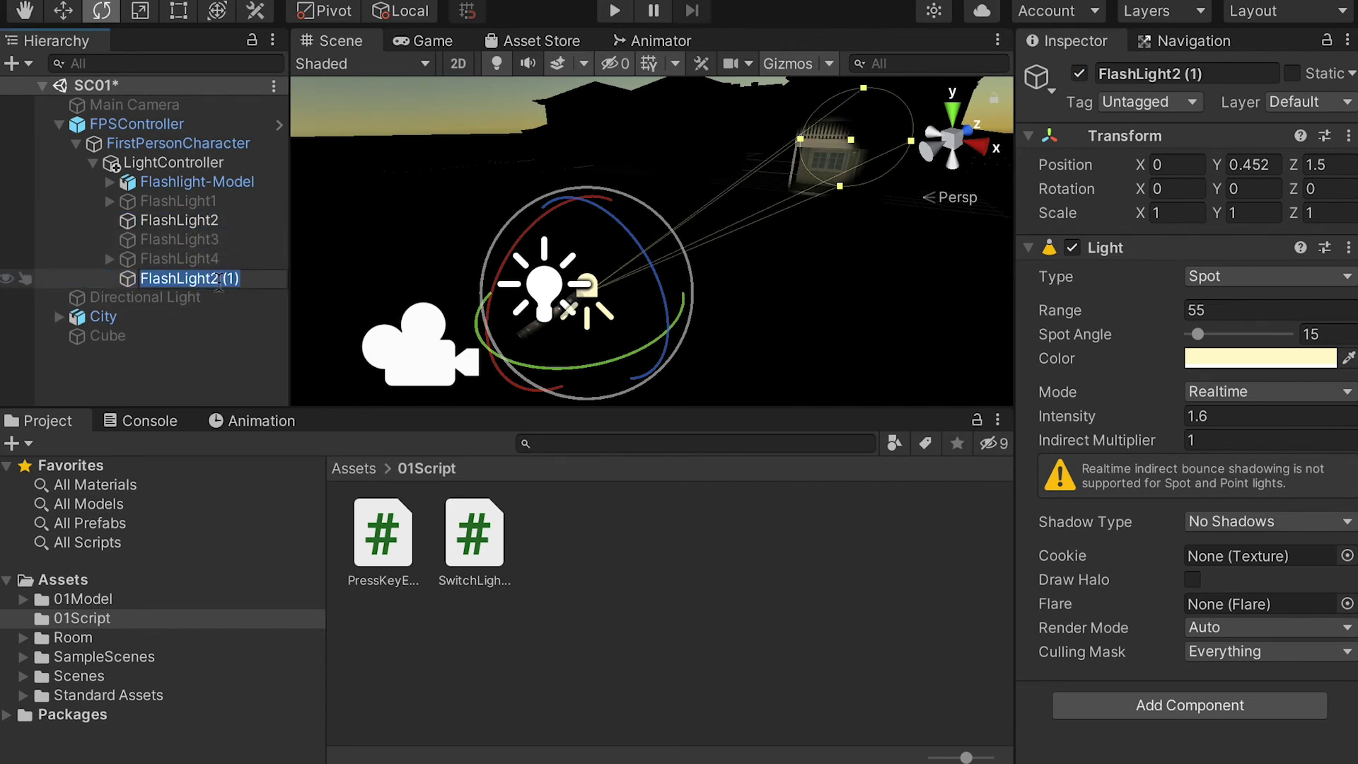
{"action": "left_click_drag", "start_coordinate": [219, 283], "coordinate": [296, 287]}
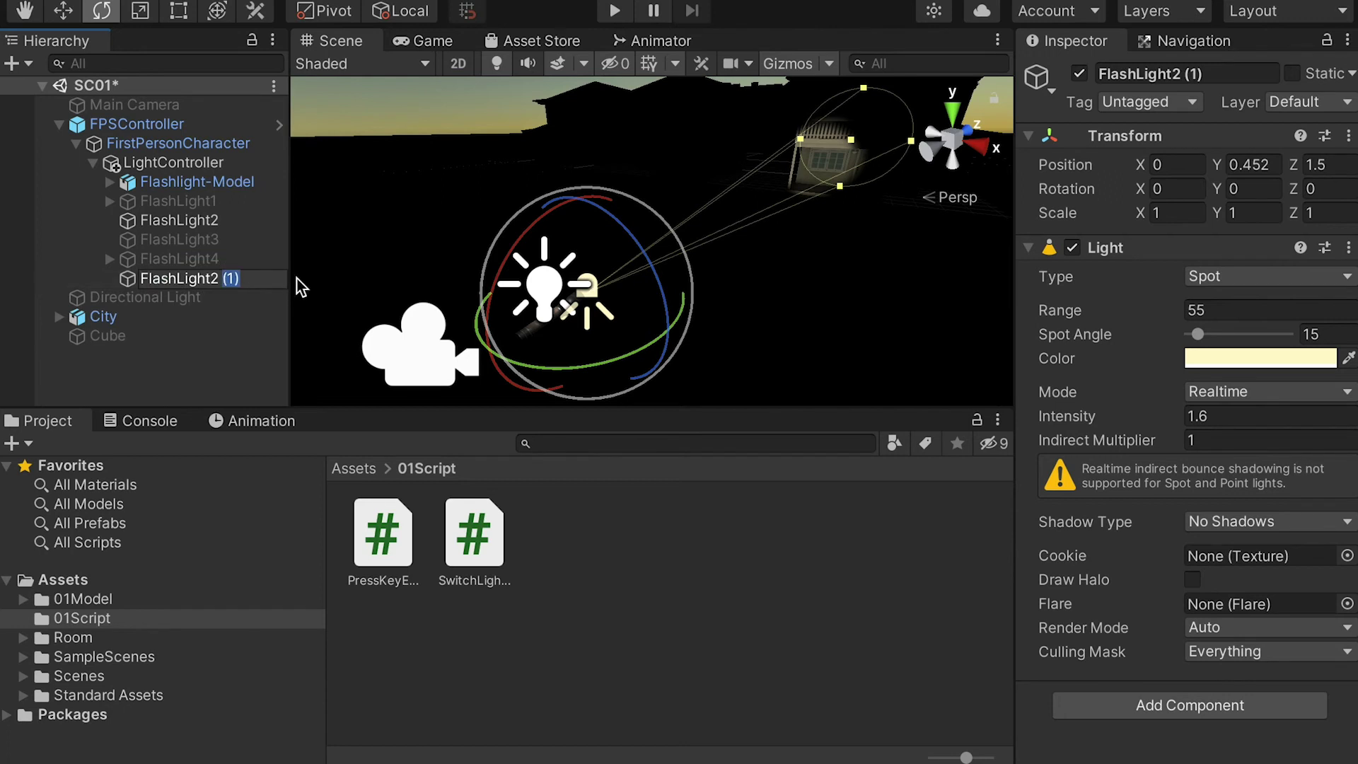
{"action": "type", "text": "mid"}
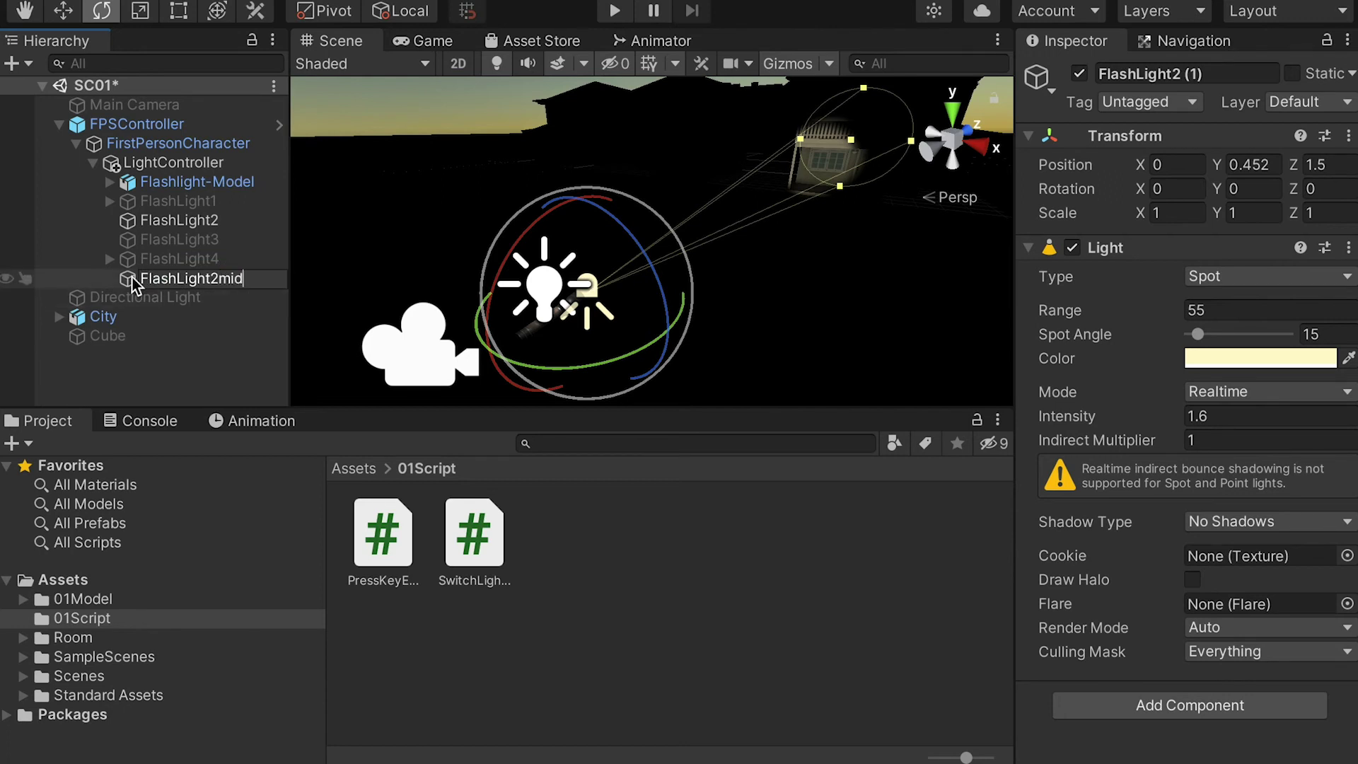
{"action": "key", "text": "Return"}
{"action": "left_click_drag", "start_coordinate": [182, 281], "coordinate": [184, 225]}
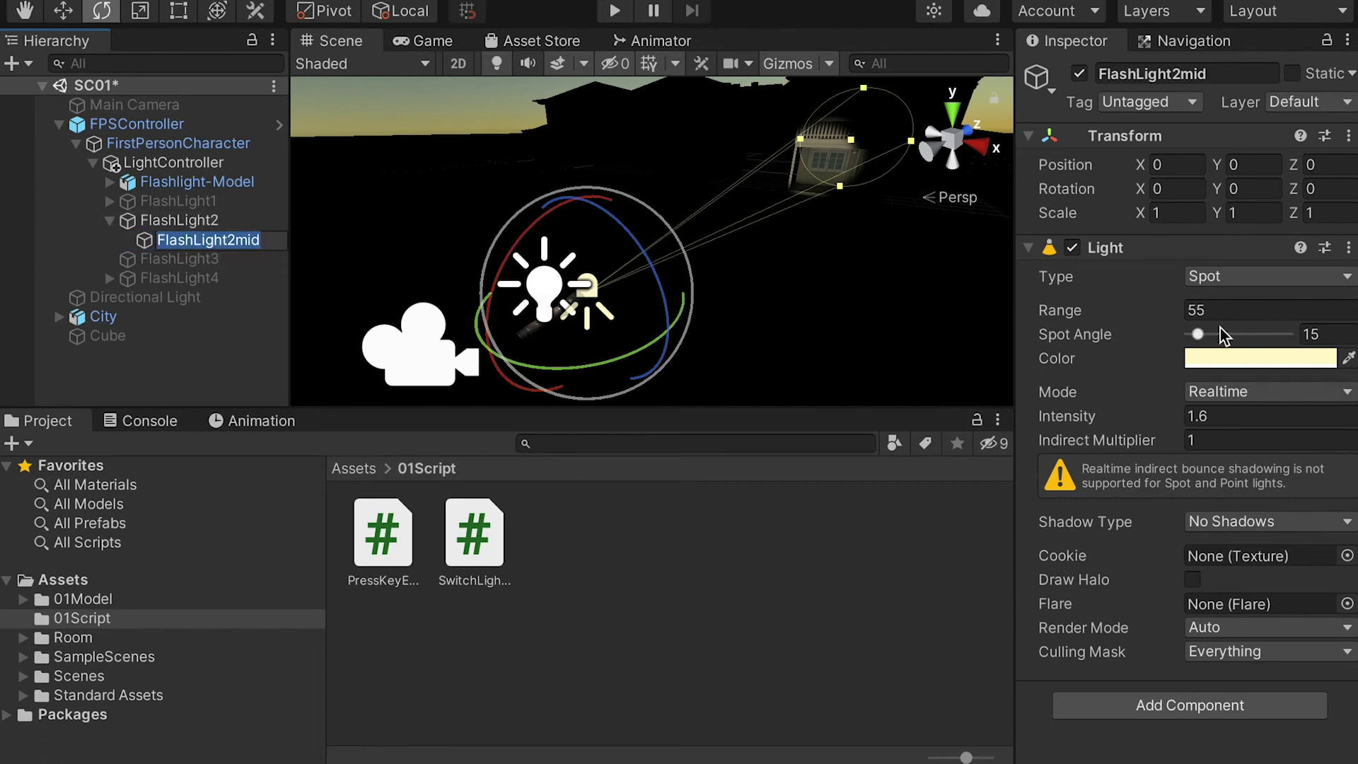
Step: Set FlashLight2mid's spot angle to 30, range to 45 and intensity to 0.8
{"action": "left_click", "coordinate": [1310, 336]}
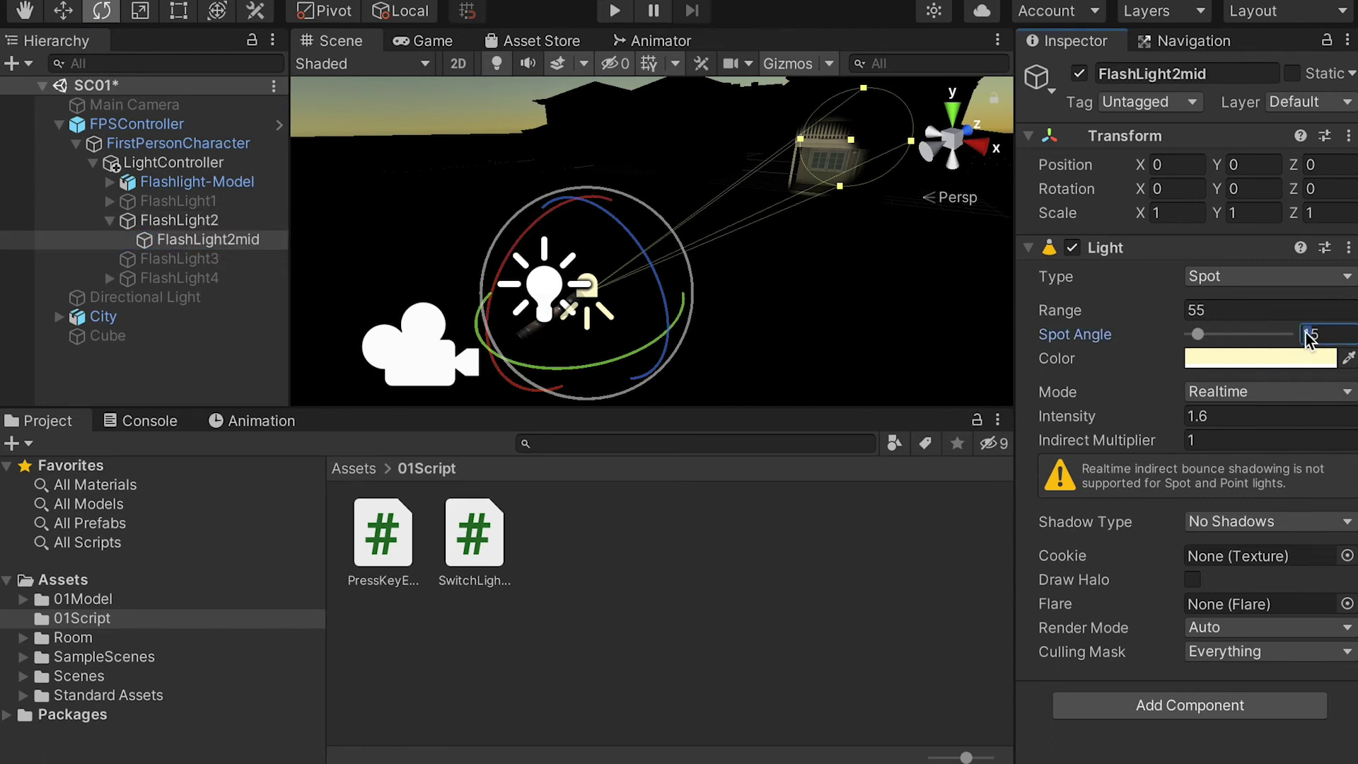
{"action": "type", "text": "35"}
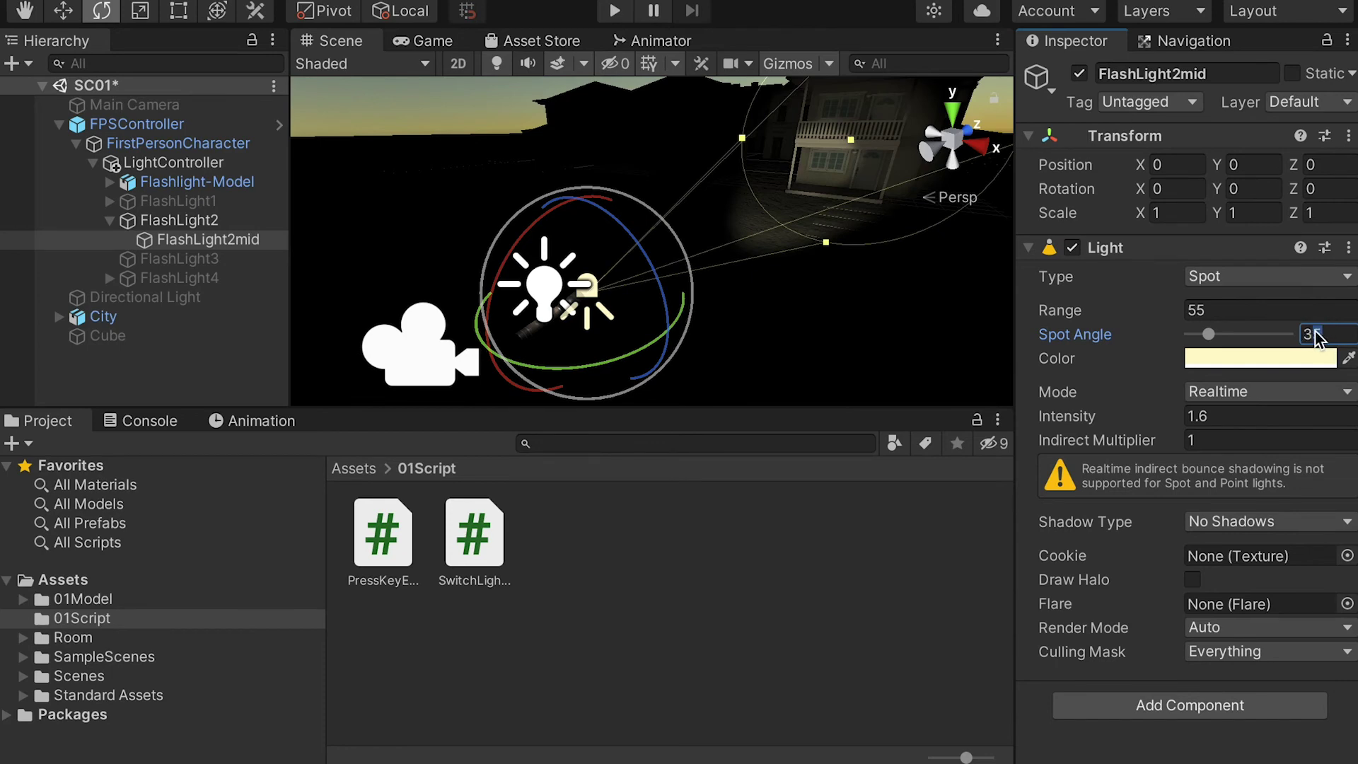
{"action": "type", "text": "30"}
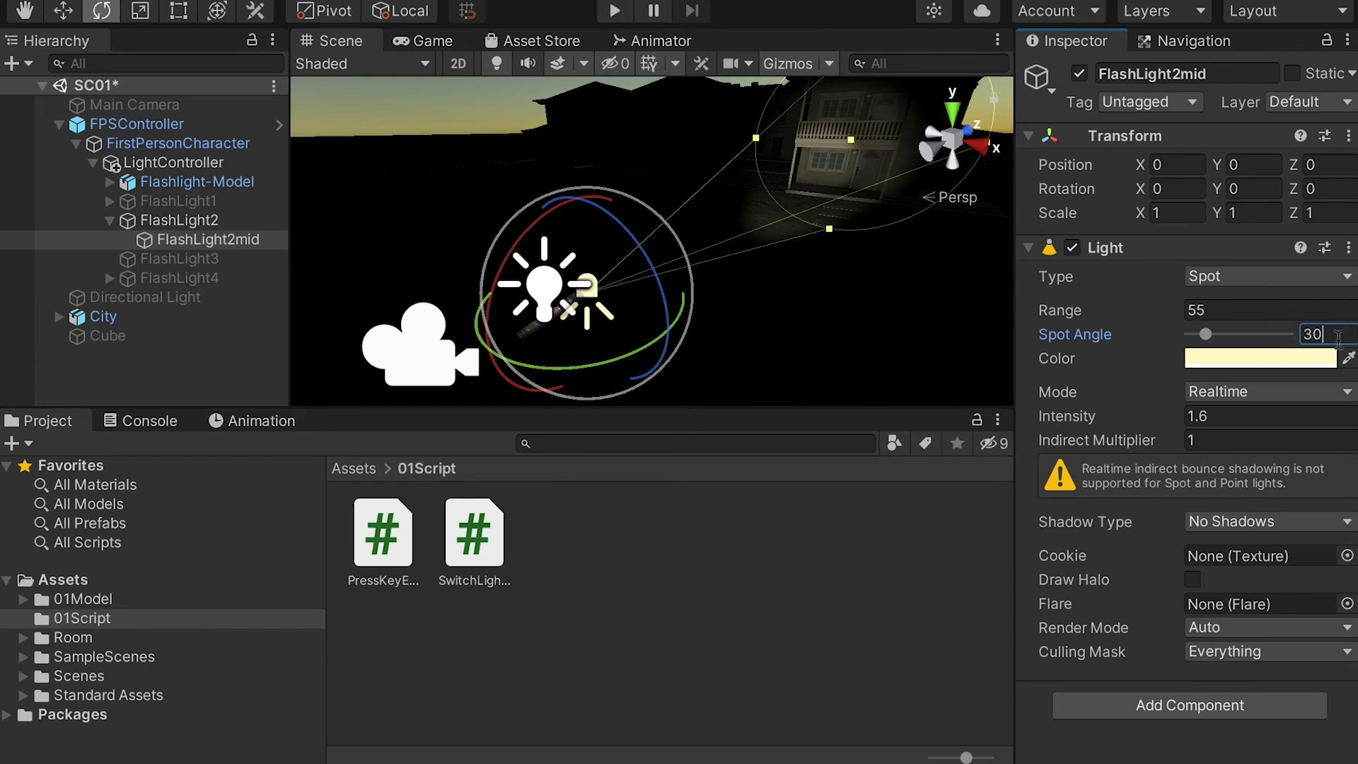
{"action": "left_click", "coordinate": [1202, 309]}
{"action": "type", "text": "45"}
{"action": "left_click", "coordinate": [1203, 417]}
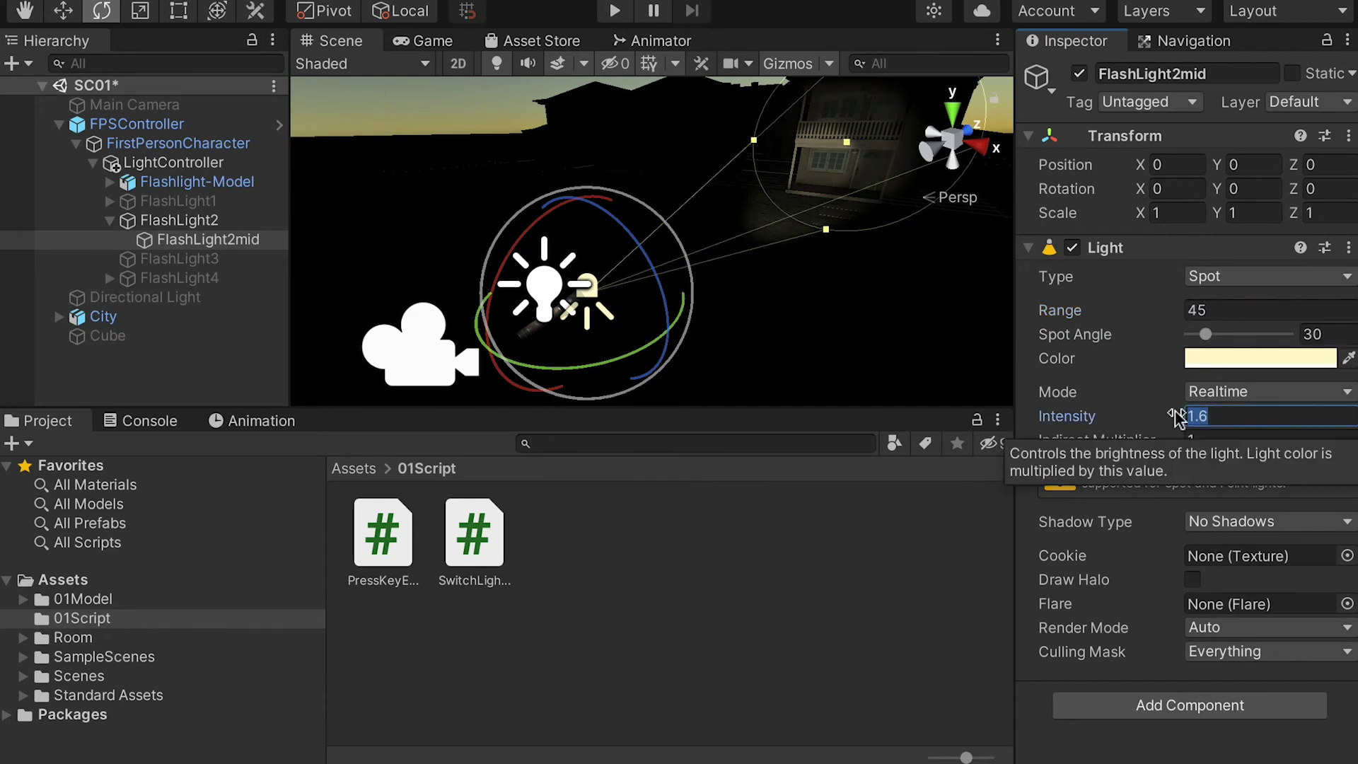
{"action": "type", "text": "0.8"}
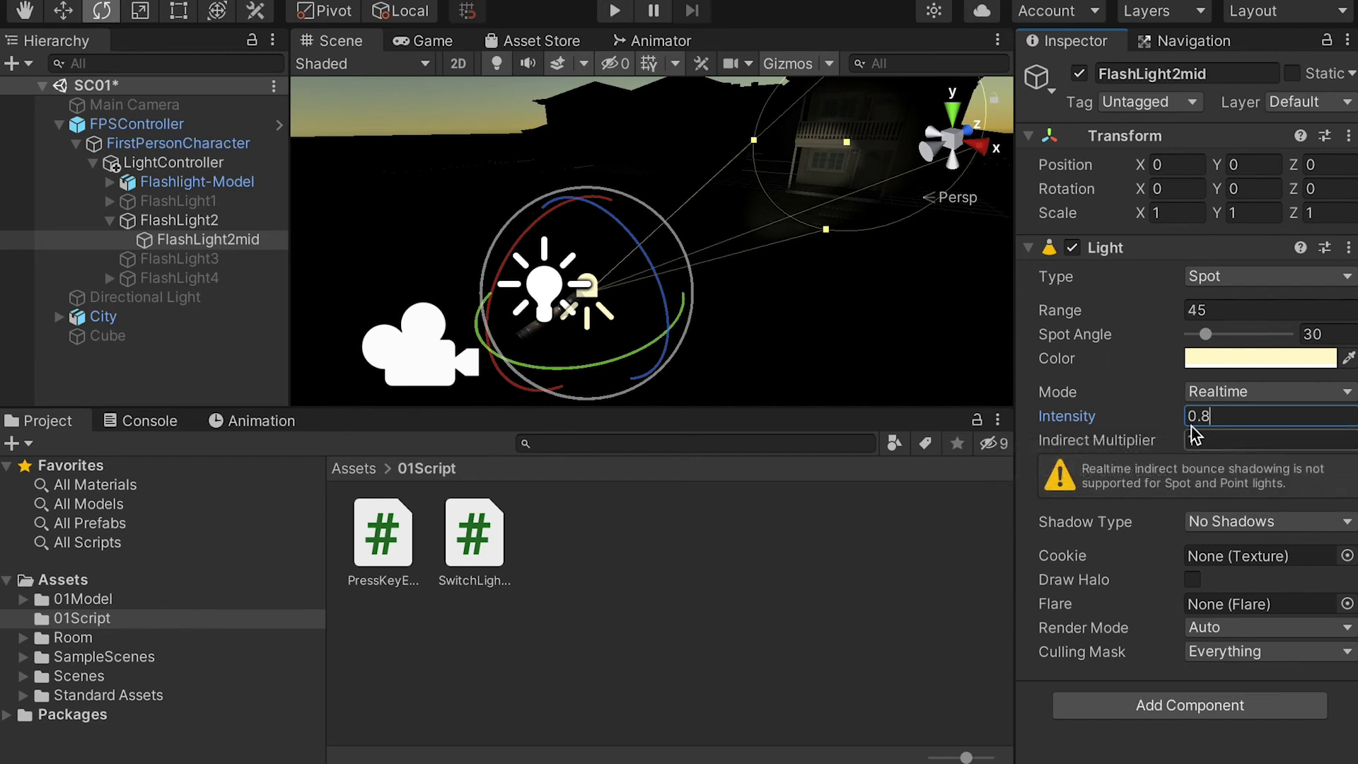
Step: Duplicate FlashLight2mid within FlashLight2 and rename the copy FlashLight2outer
{"action": "left_click", "coordinate": [205, 246]}
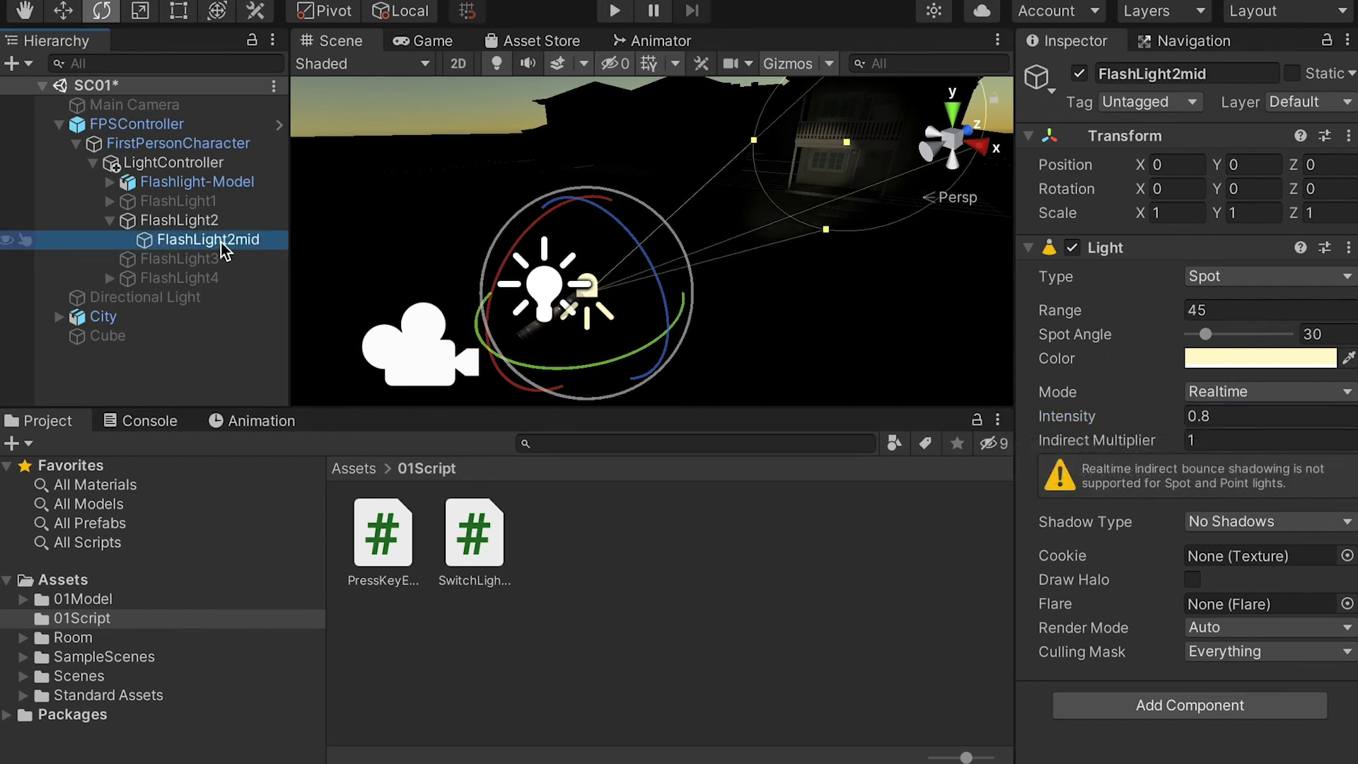
{"action": "key", "text": "ctrl+d"}
{"action": "left_click", "coordinate": [265, 260]}
{"action": "double_click", "coordinate": [262, 259]}
{"action": "type", "text": "outer"}
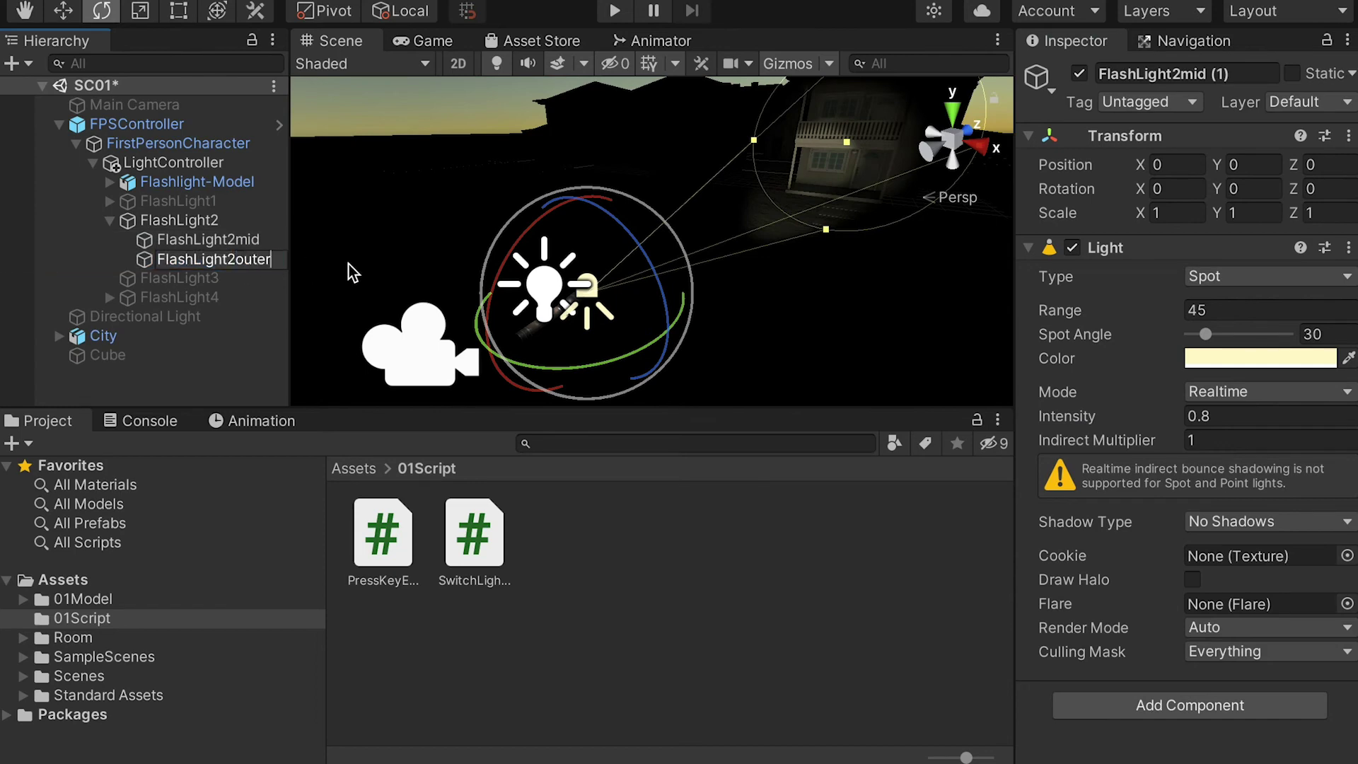
{"action": "key", "text": "Return"}
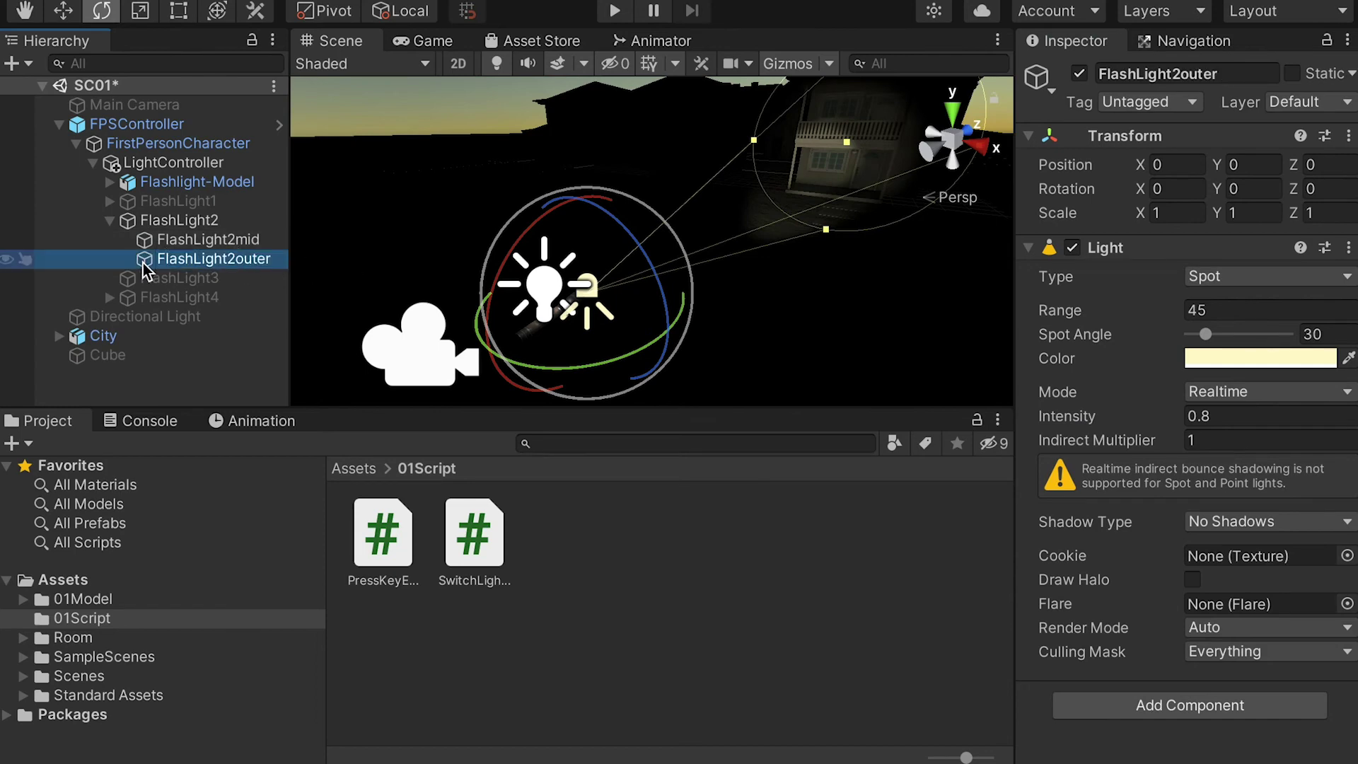
Step: Set FlashLight2outer's spot angle to 45, range to 40 and intensity to 0.4
{"action": "left_click", "coordinate": [1312, 334]}
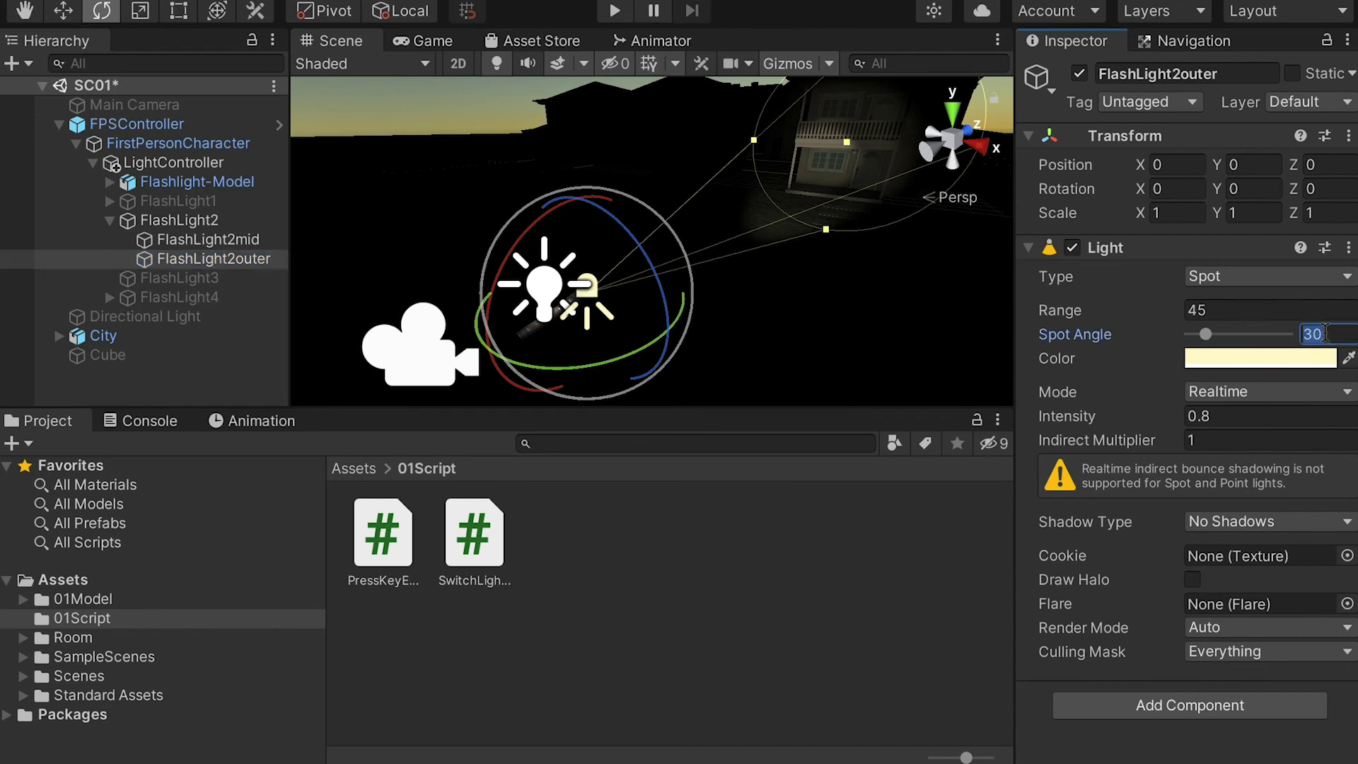
{"action": "type", "text": "45"}
{"action": "left_click", "coordinate": [1208, 311]}
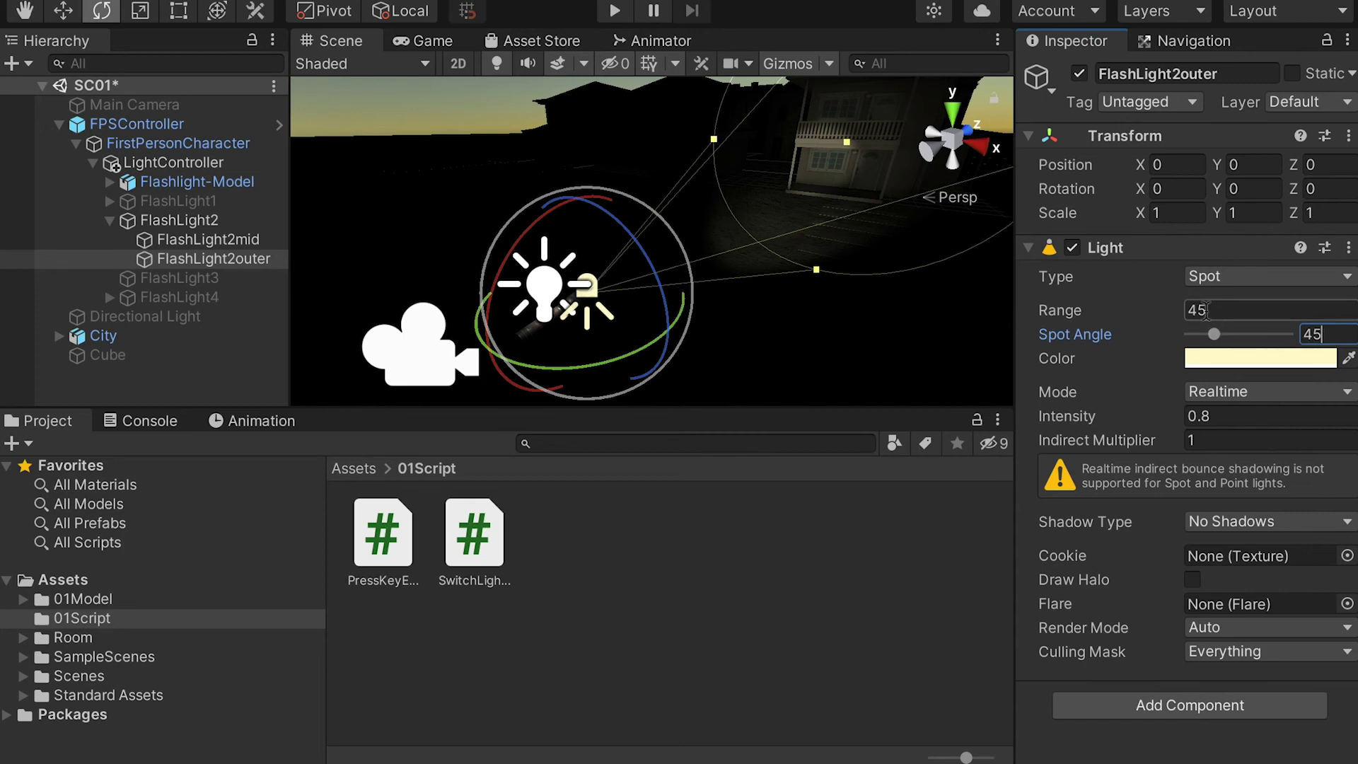
{"action": "left_click_drag", "start_coordinate": [1211, 312], "coordinate": [1200, 314]}
{"action": "type", "text": "0"}
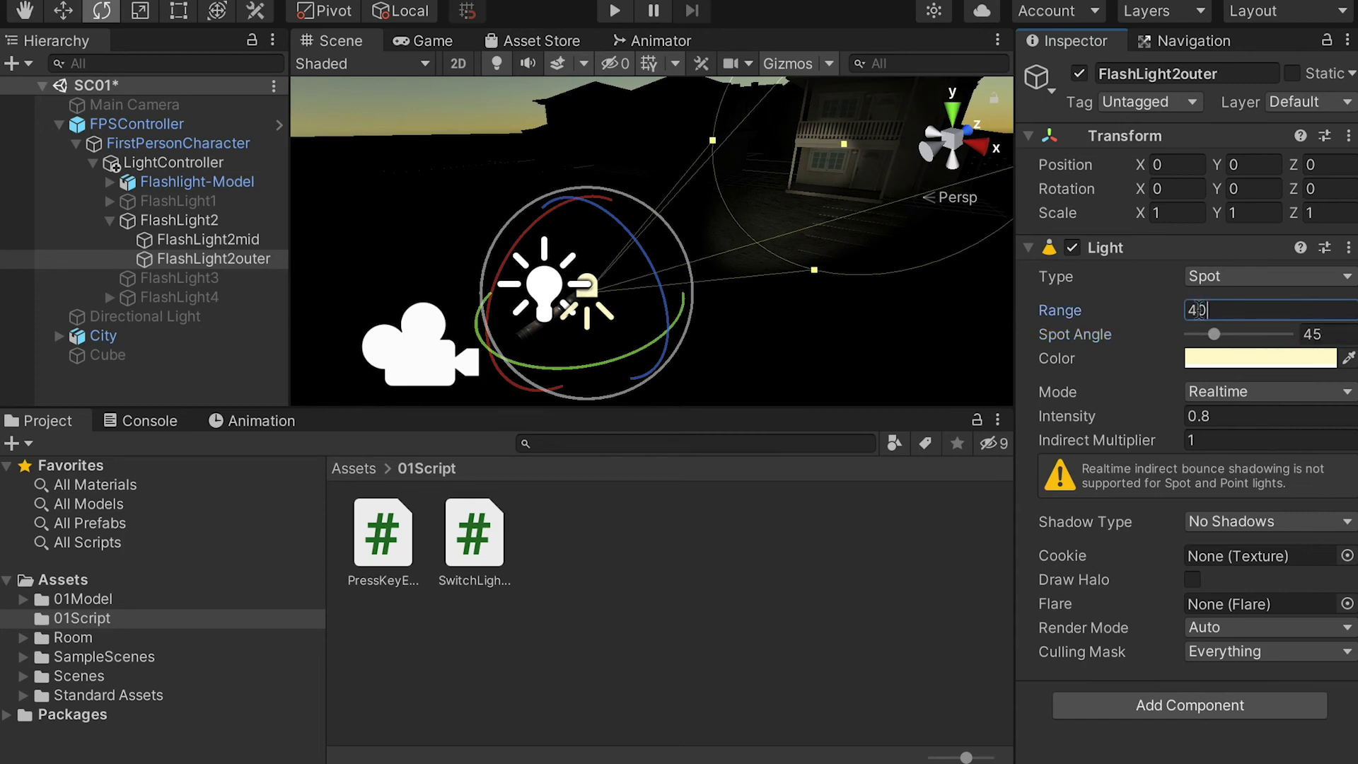
{"action": "left_click_drag", "start_coordinate": [1212, 418], "coordinate": [1201, 420]}
{"action": "type", "text": "4"}
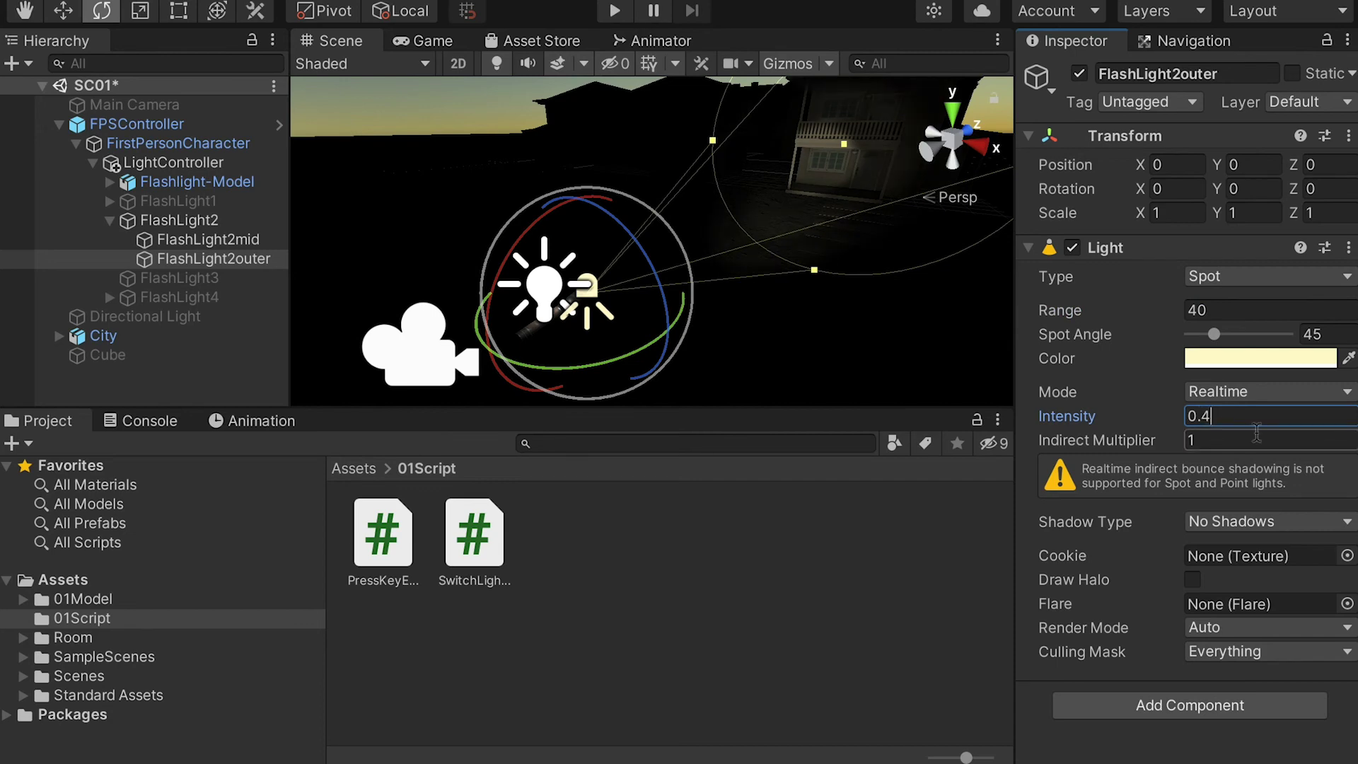
Step: Collapse FlashLight2's hierarchy, deactivate FlashLight2 and activate FlashLight3 in its place
{"action": "left_click", "coordinate": [193, 257]}
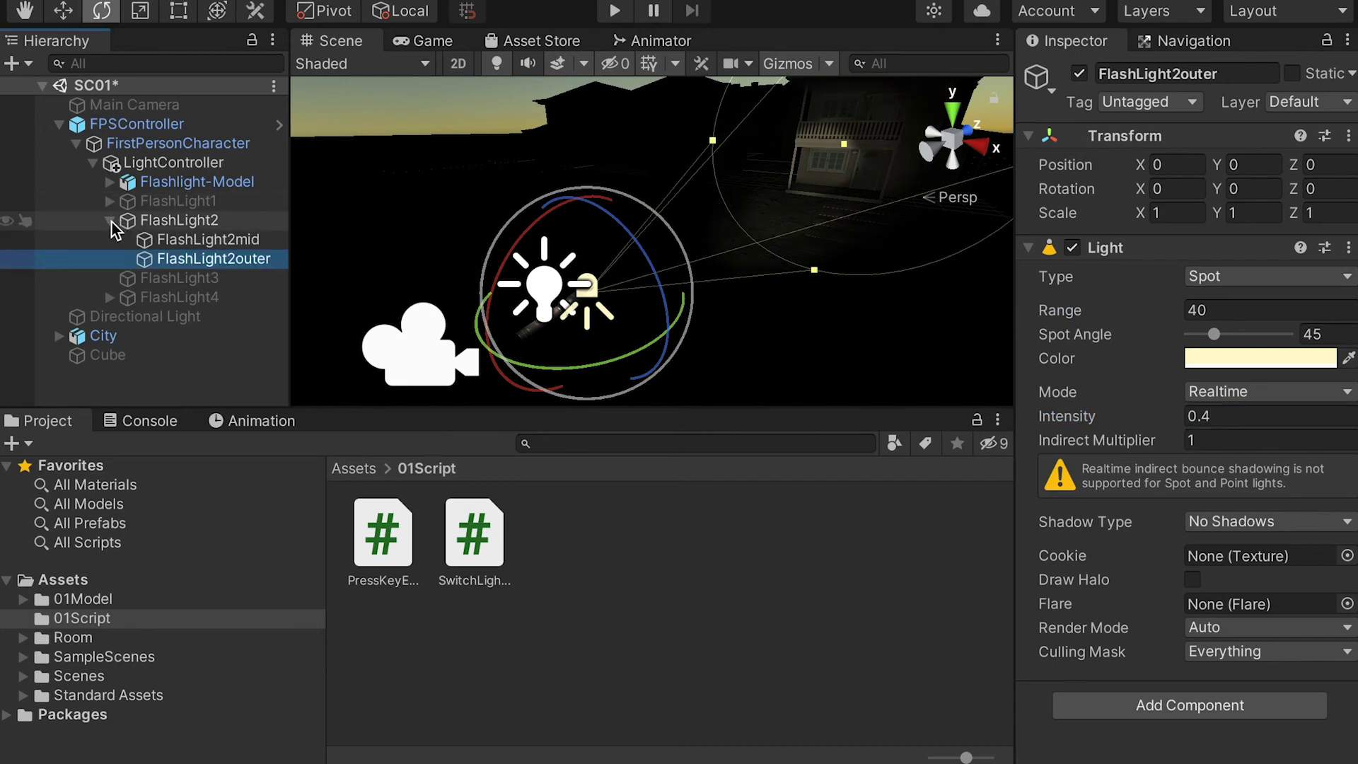
{"action": "left_click", "coordinate": [112, 223]}
{"action": "left_click", "coordinate": [169, 239]}
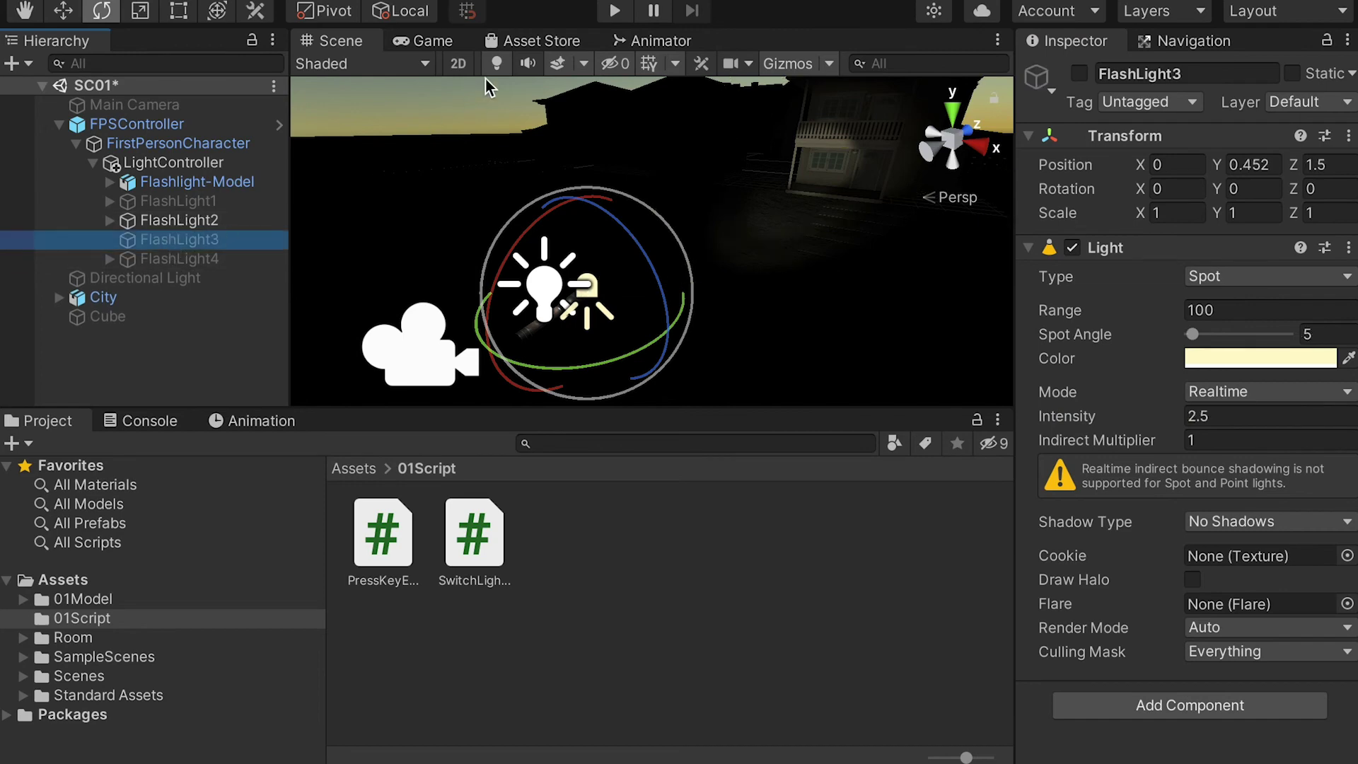
{"action": "left_click", "coordinate": [204, 222]}
{"action": "left_click", "coordinate": [1079, 73]}
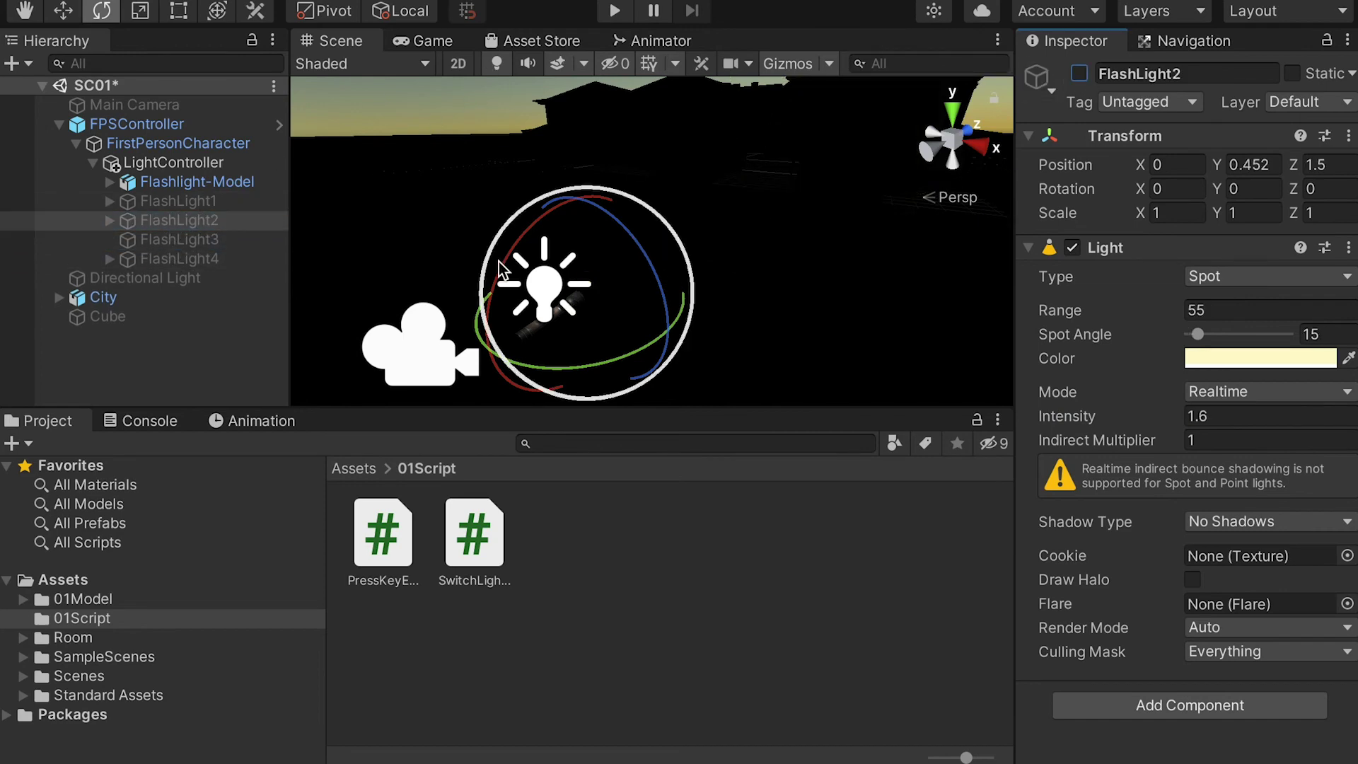
{"action": "left_click", "coordinate": [188, 242]}
{"action": "left_click", "coordinate": [1078, 74]}
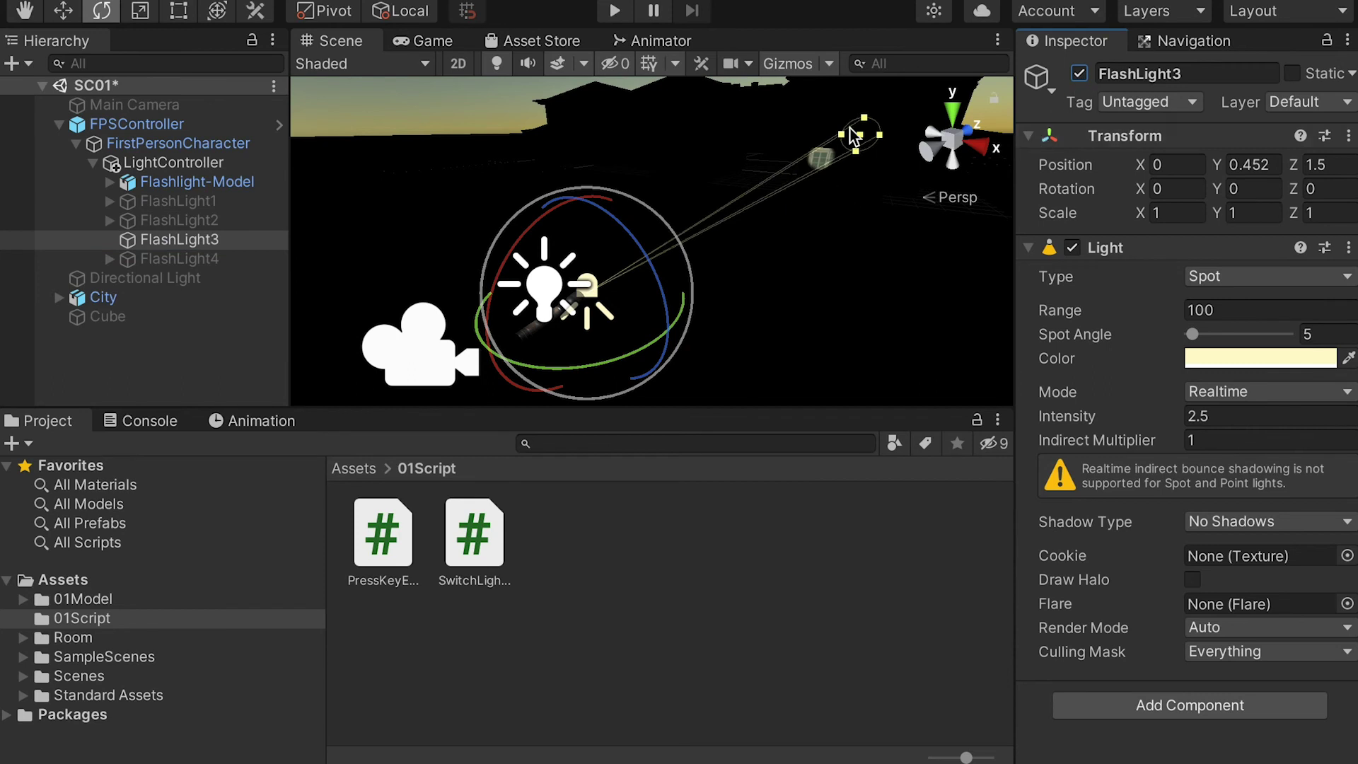
Step: Duplicate FlashLight3, rename the copy FlashLight3mid and nest it under FlashLight3
{"action": "left_click", "coordinate": [202, 244]}
{"action": "key", "text": "ctrl+d"}
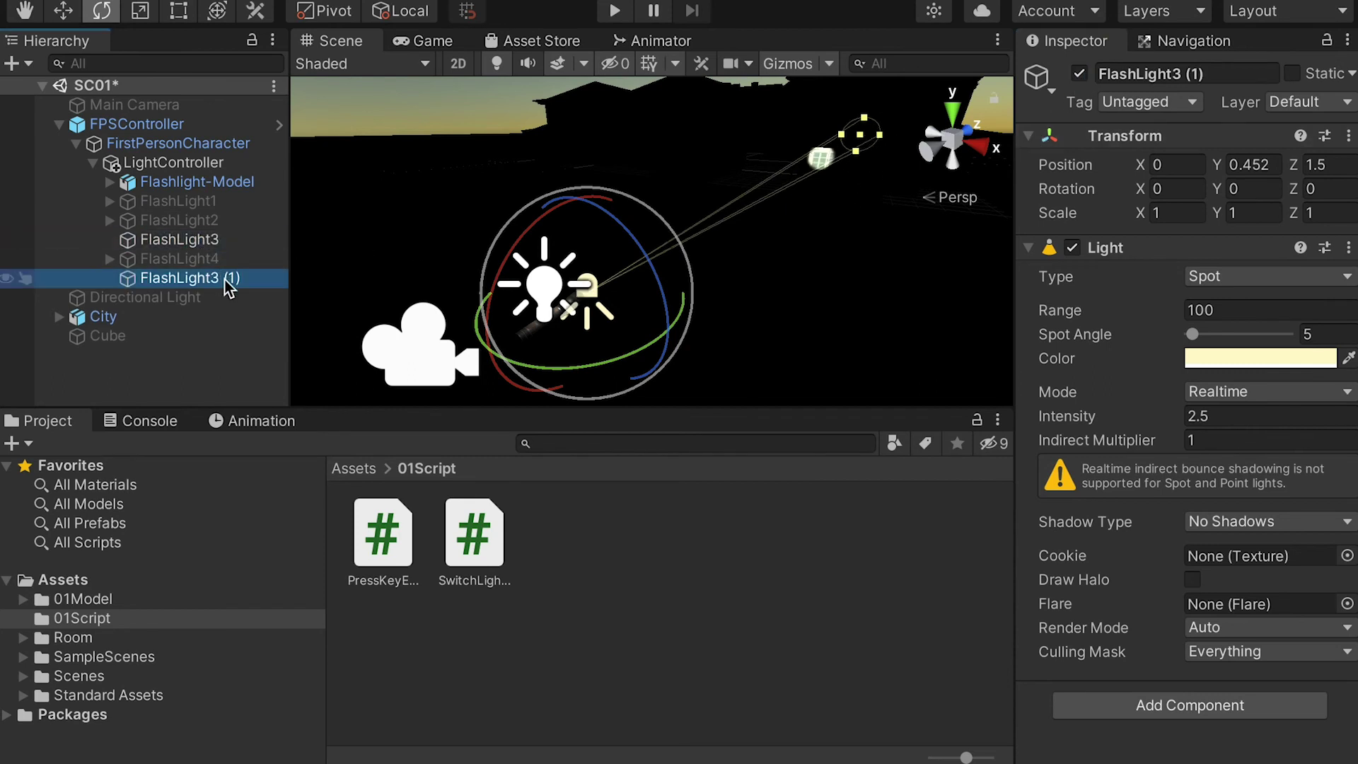
{"action": "left_click", "coordinate": [235, 280]}
{"action": "double_click", "coordinate": [231, 278]}
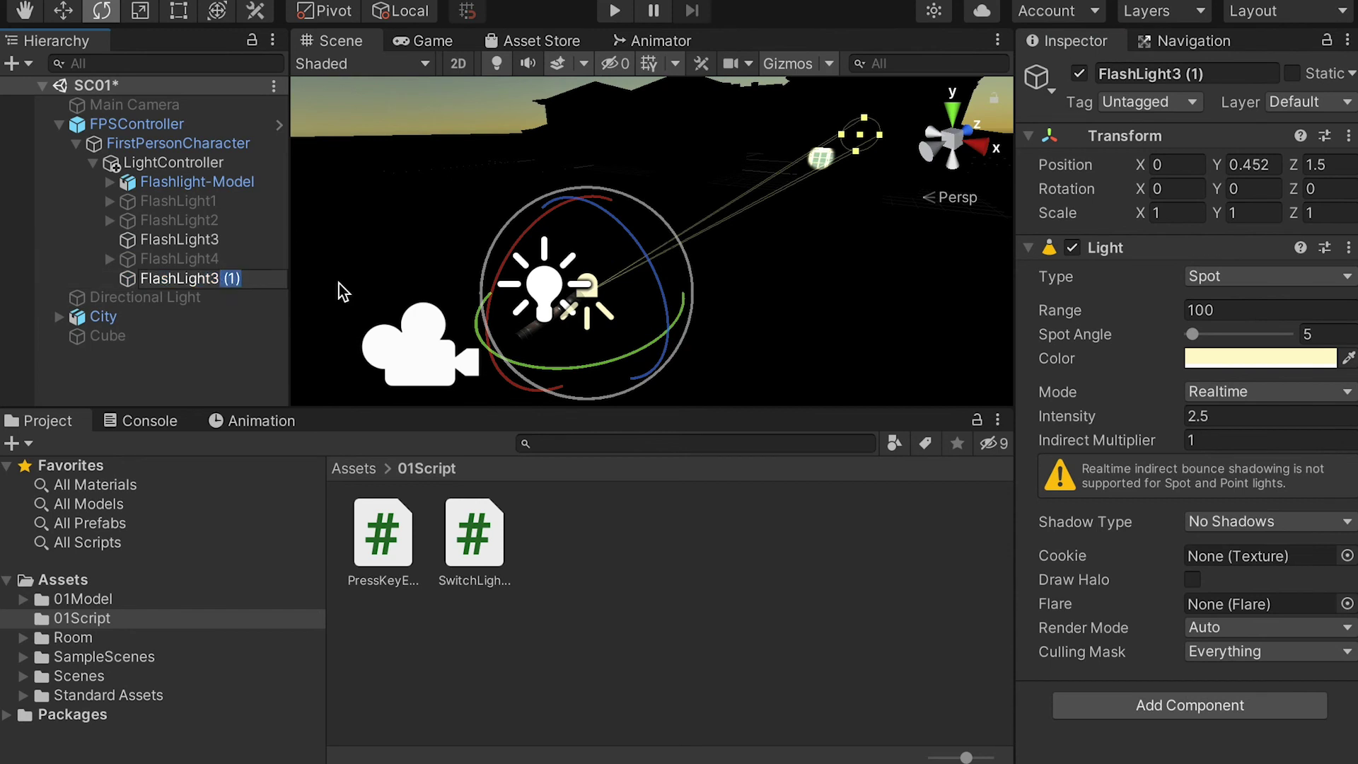
{"action": "type", "text": "mid"}
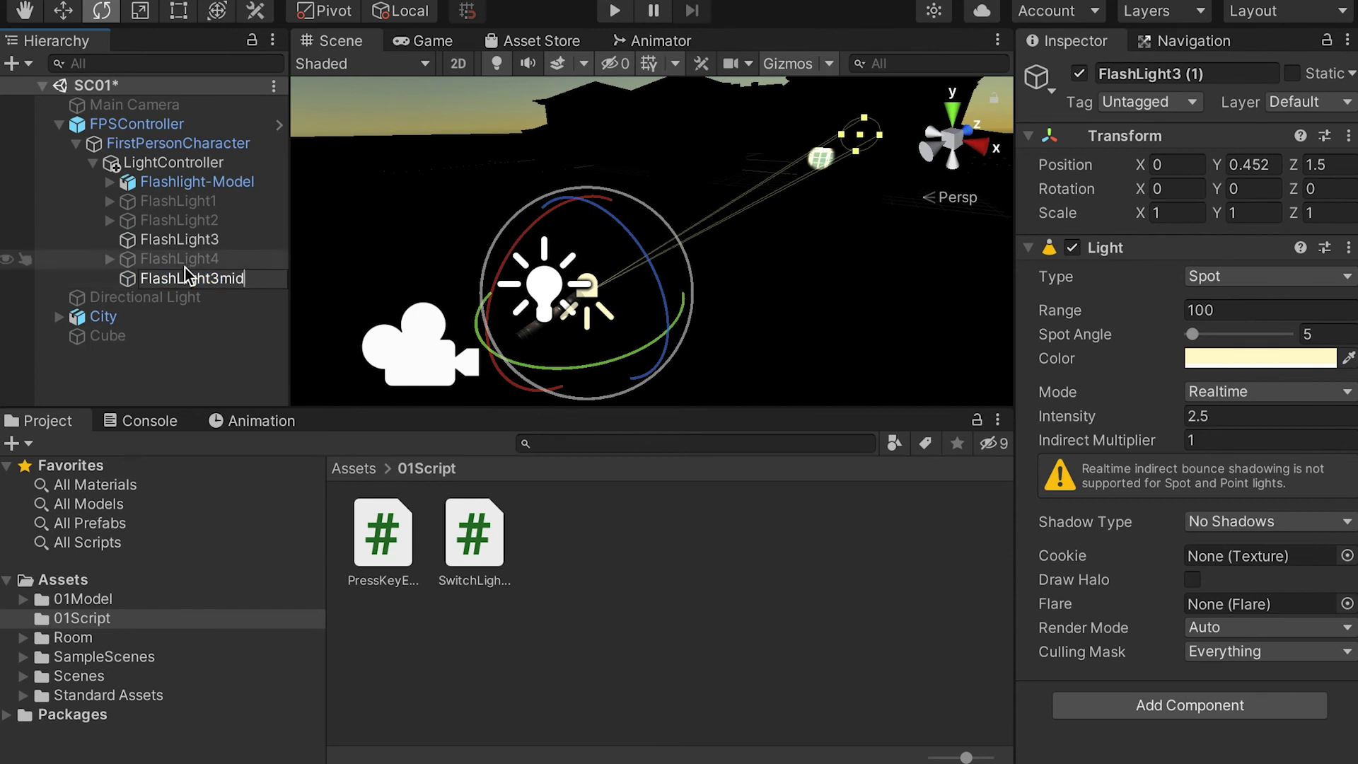
{"action": "key", "text": "Return"}
{"action": "left_click_drag", "start_coordinate": [170, 283], "coordinate": [181, 241]}
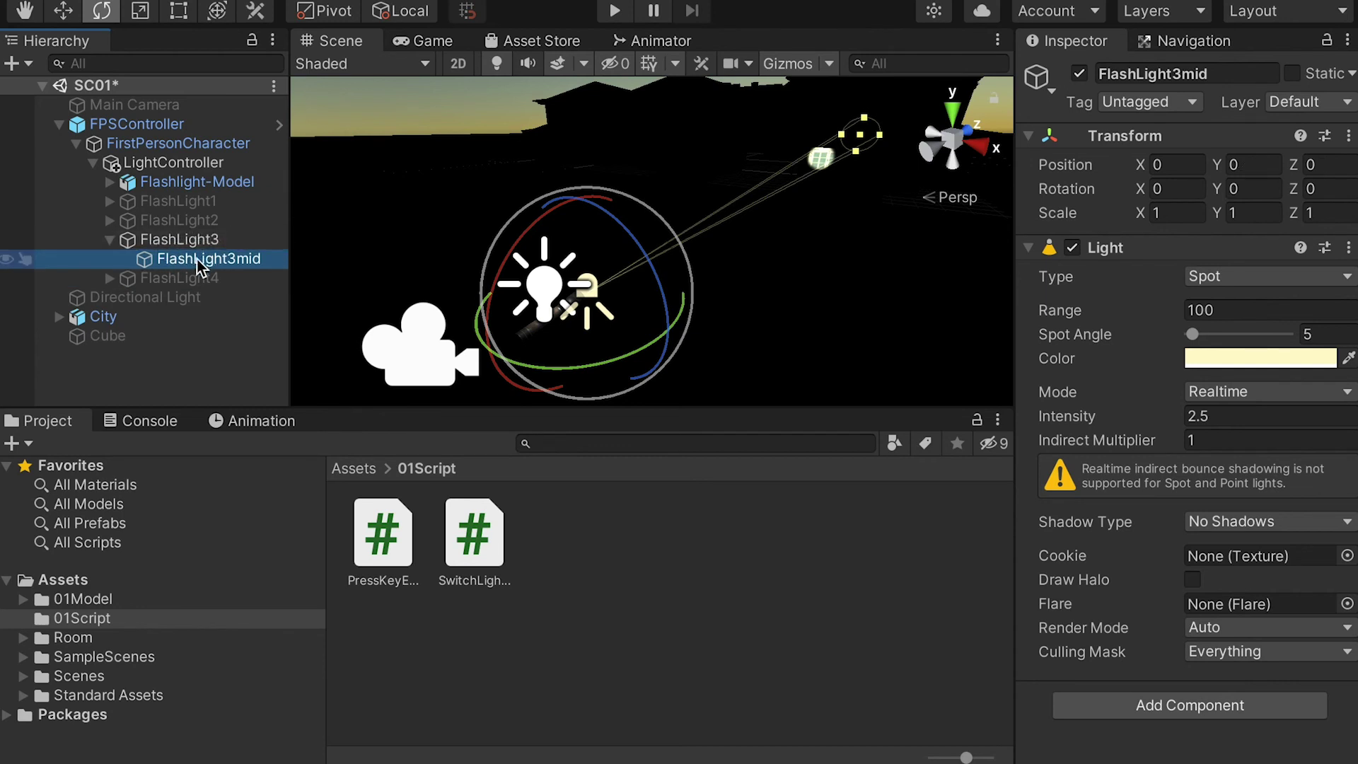
Step: Set FlashLight3mid's spot angle to 9, range to 90 and intensity to 1
{"action": "left_click", "coordinate": [1306, 335]}
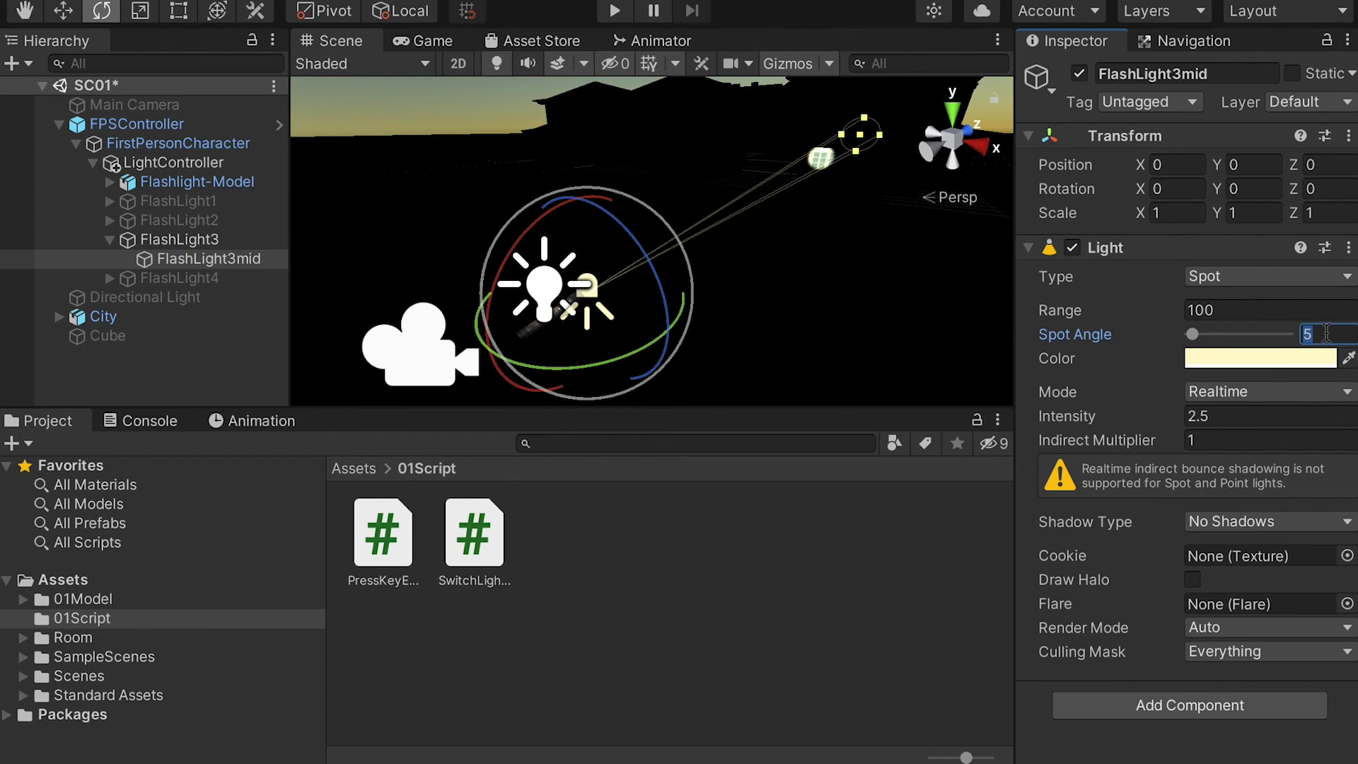
{"action": "type", "text": "8"}
{"action": "key", "text": "Return"}
{"action": "type", "text": "9"}
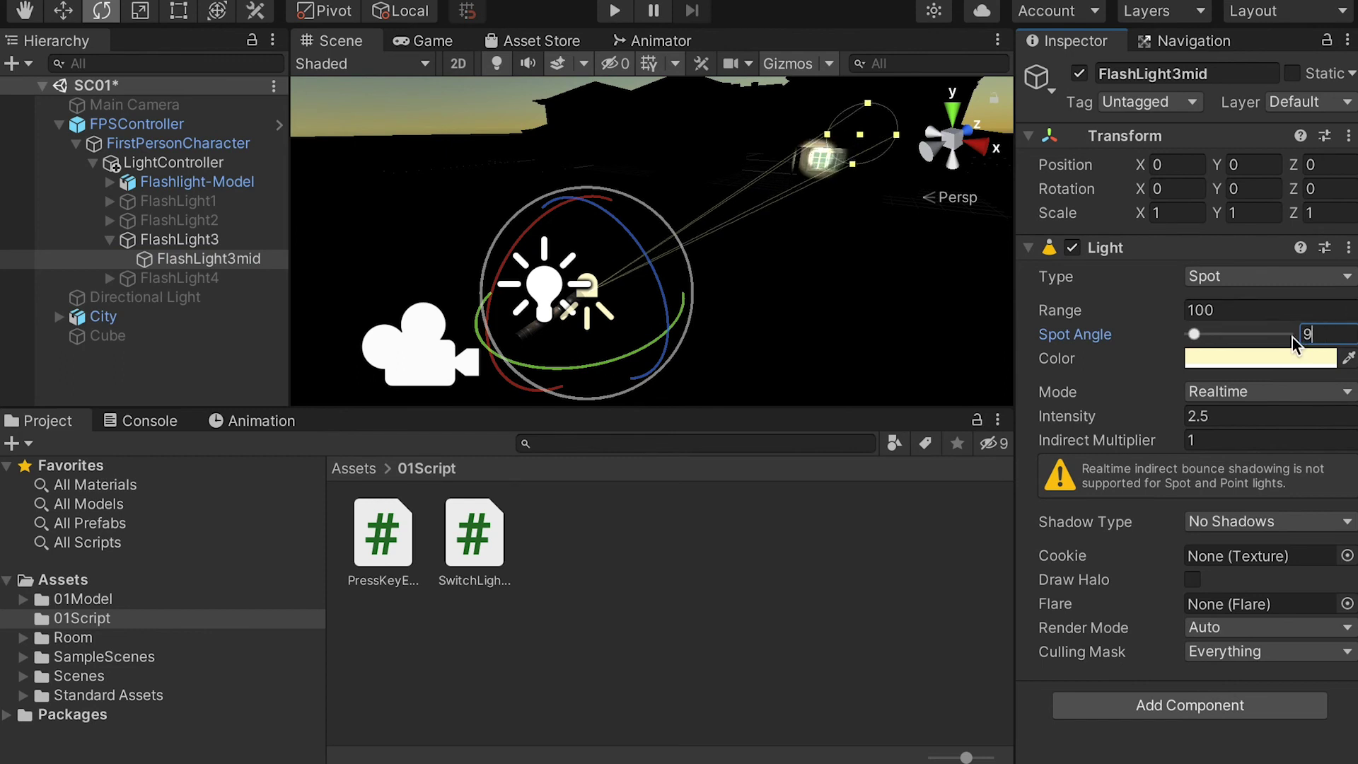
{"action": "left_click", "coordinate": [1220, 309]}
{"action": "type", "text": "90"}
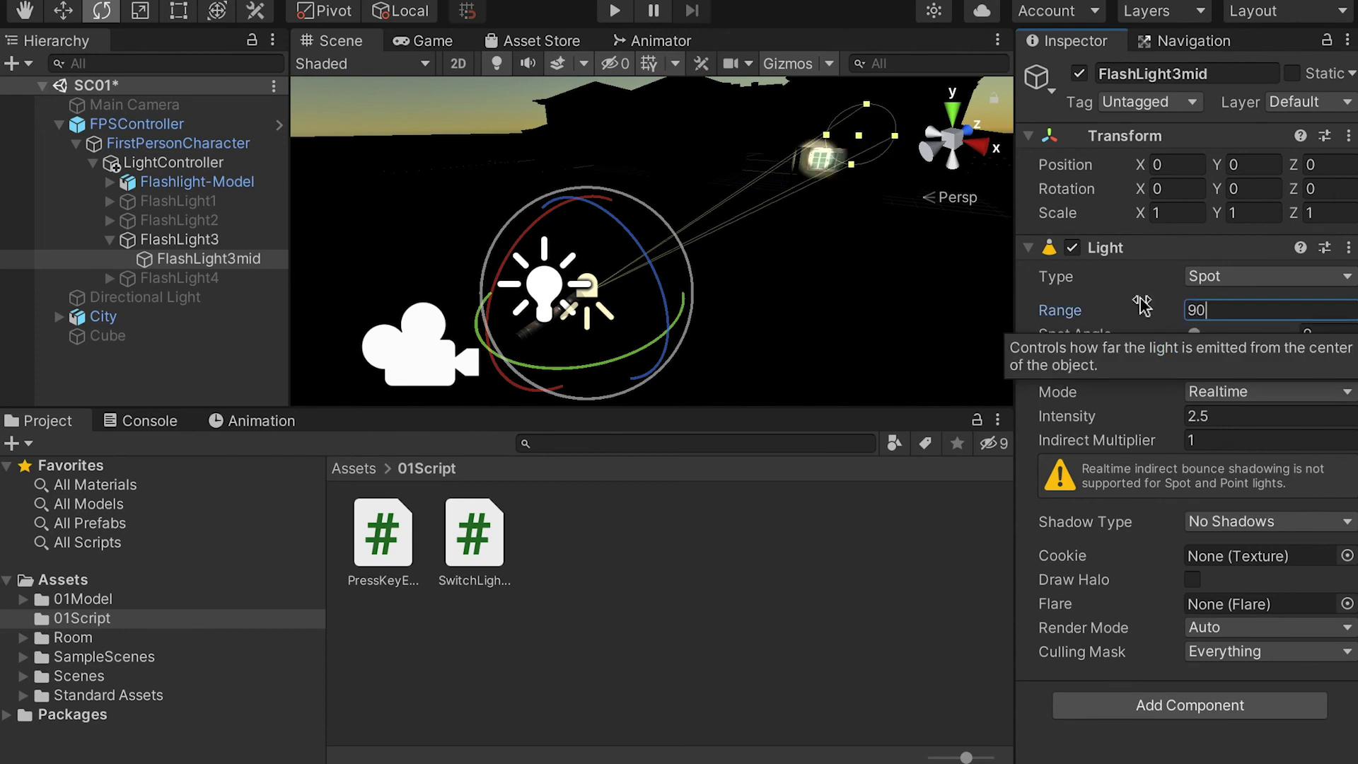
{"action": "left_click", "coordinate": [1176, 417]}
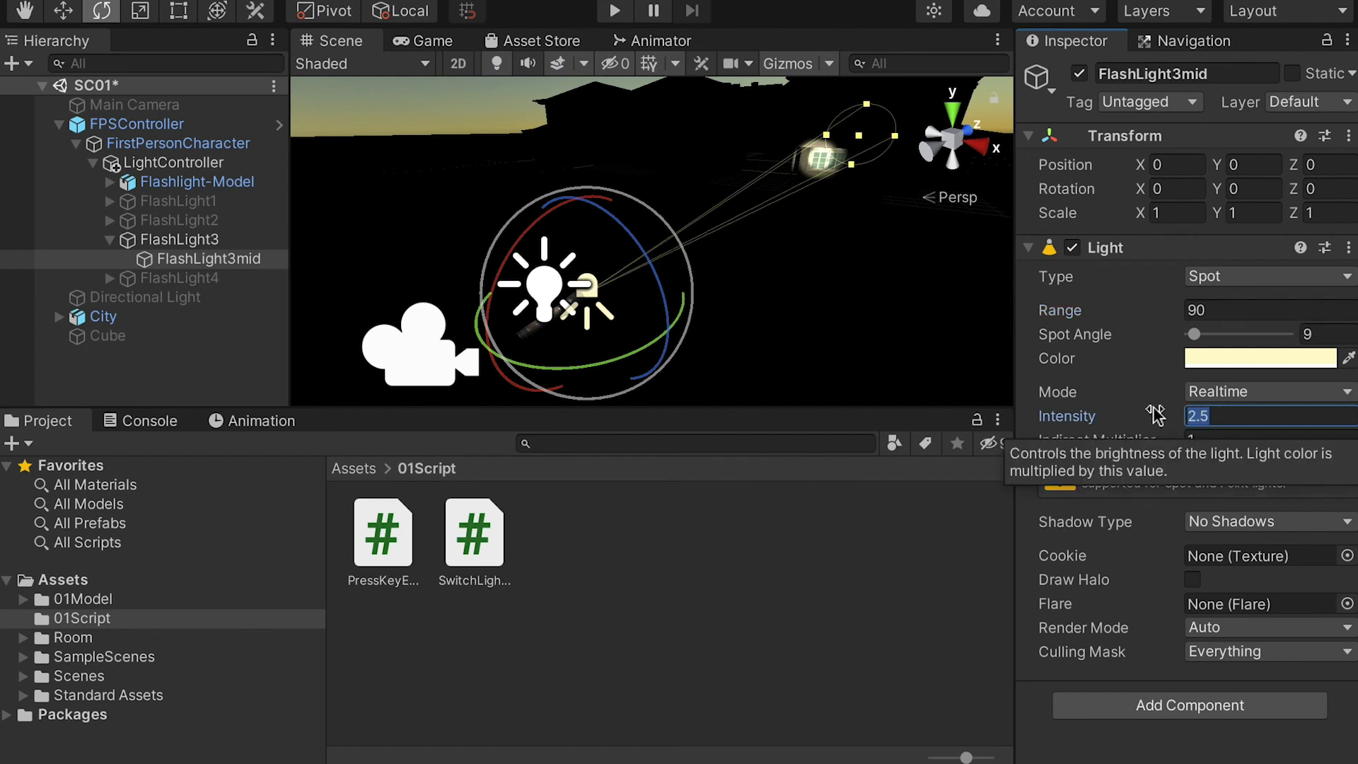
{"action": "type", "text": "1"}
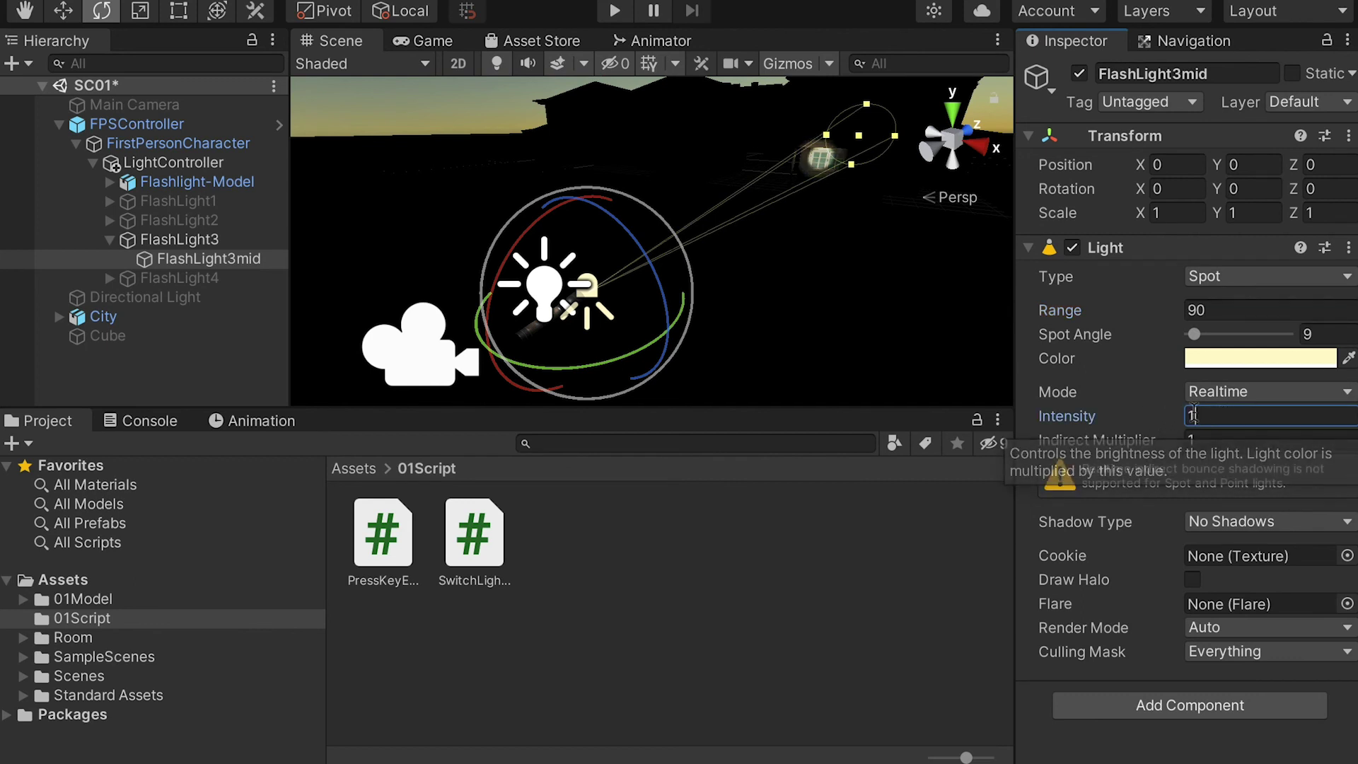
Step: Set FlashLight3mid's intensity to 0.9
{"action": "left_click_drag", "start_coordinate": [1202, 414], "coordinate": [1185, 414]}
{"action": "type", "text": "0."}
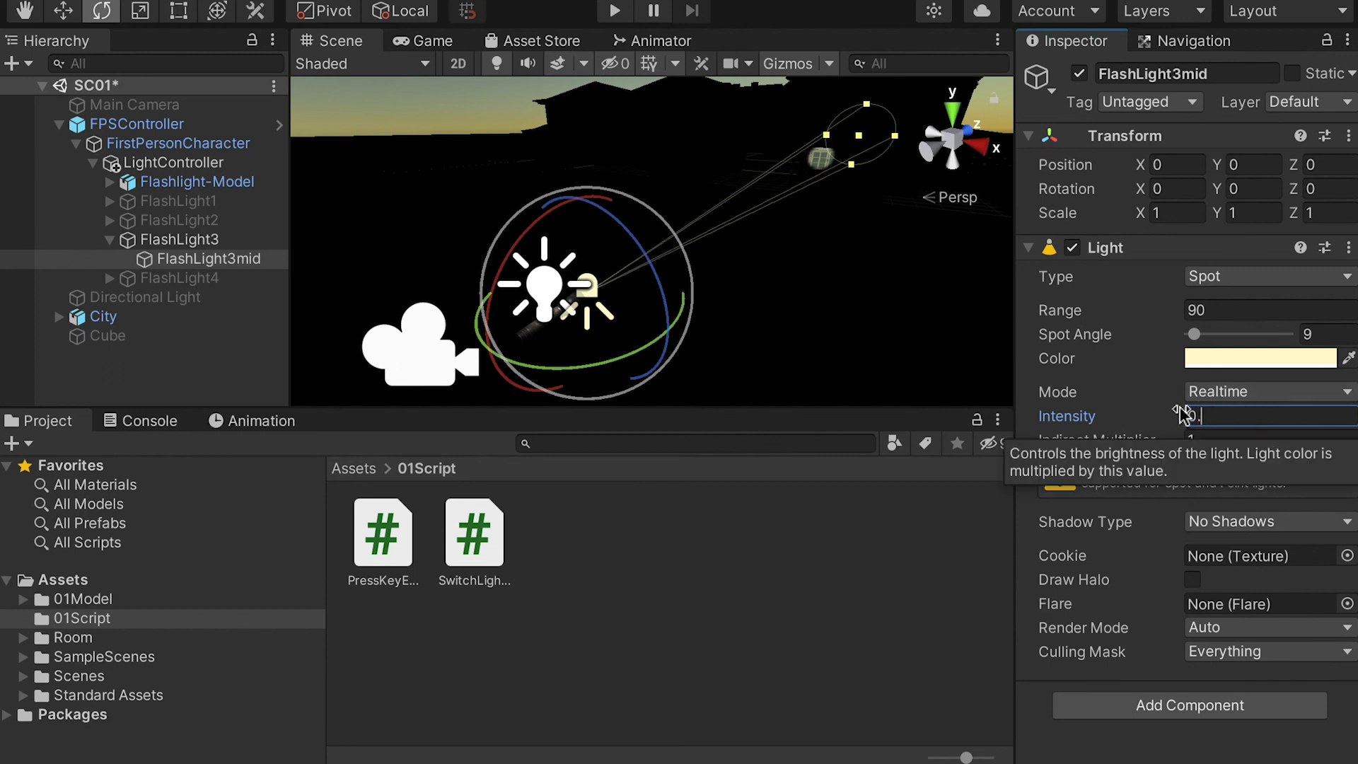
{"action": "type", "text": "9"}
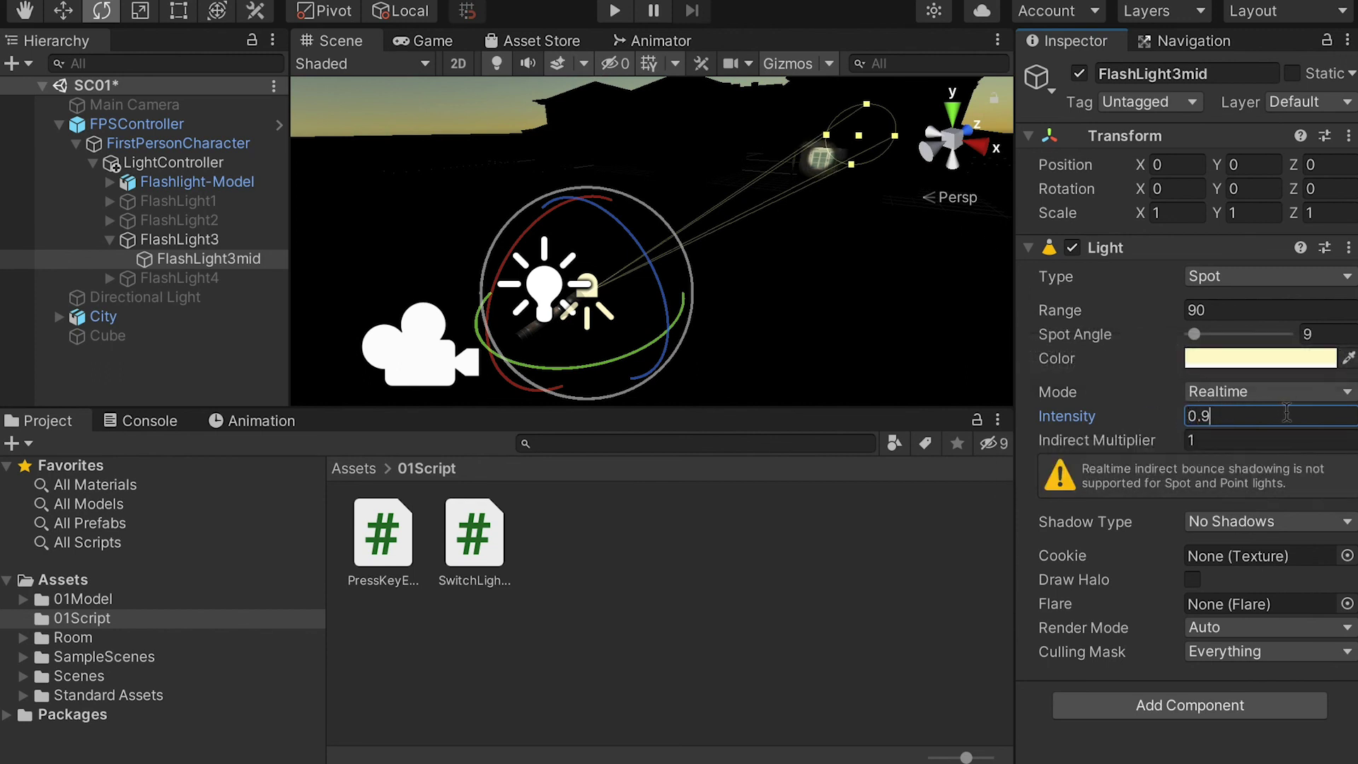
Step: Duplicate FlashLight3mid under FlashLight3 and rename the copy FlashLight3outer
{"action": "left_click", "coordinate": [205, 240]}
{"action": "left_click", "coordinate": [212, 260]}
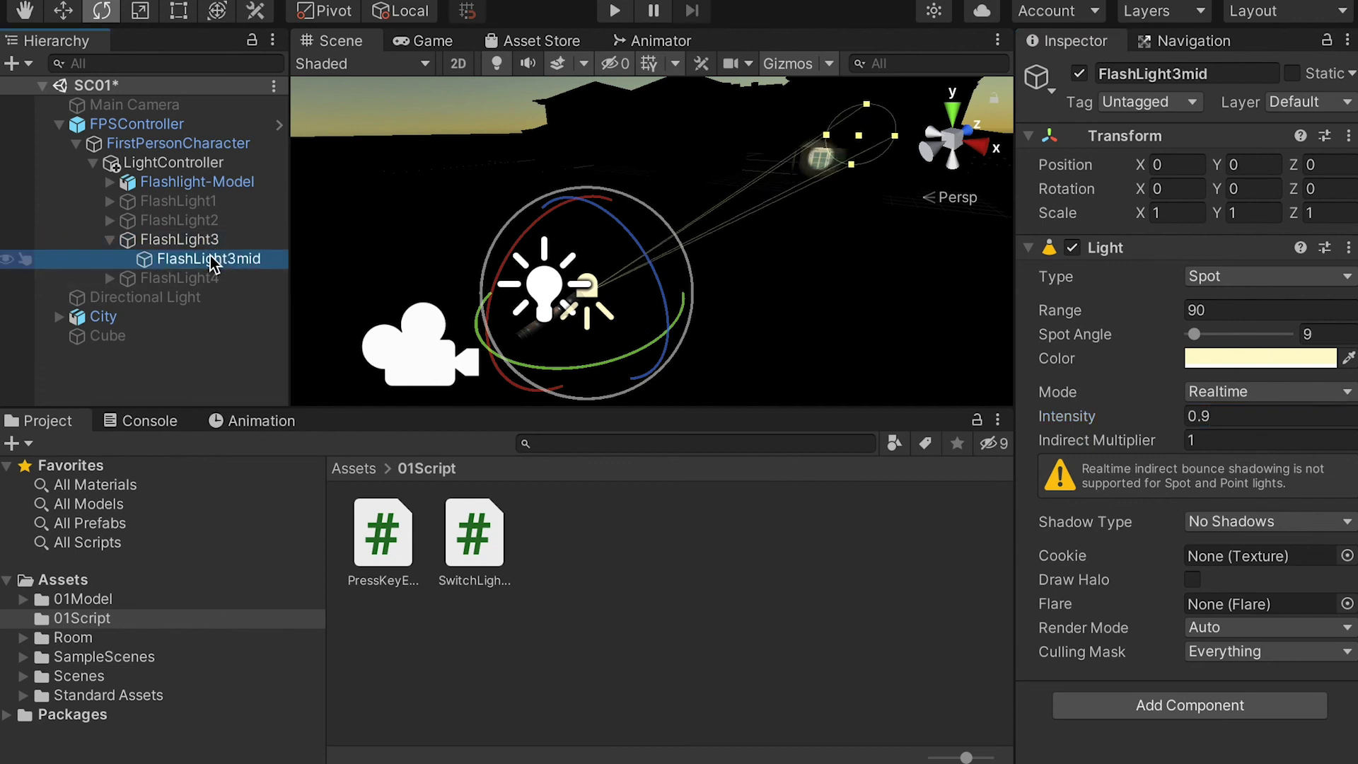
{"action": "key", "text": "ctrl+d"}
{"action": "left_click", "coordinate": [251, 282]}
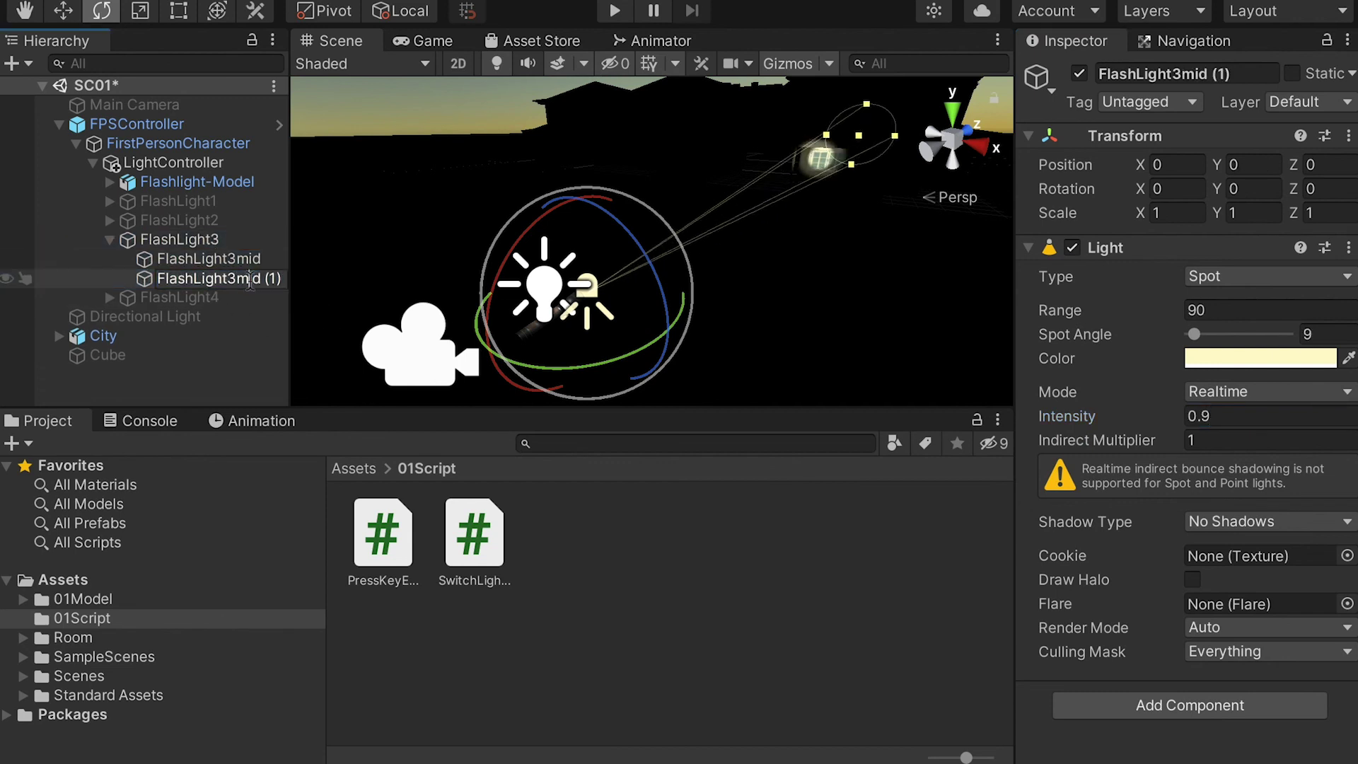
{"action": "left_click_drag", "start_coordinate": [285, 279], "coordinate": [338, 278]}
{"action": "type", "text": "outer"}
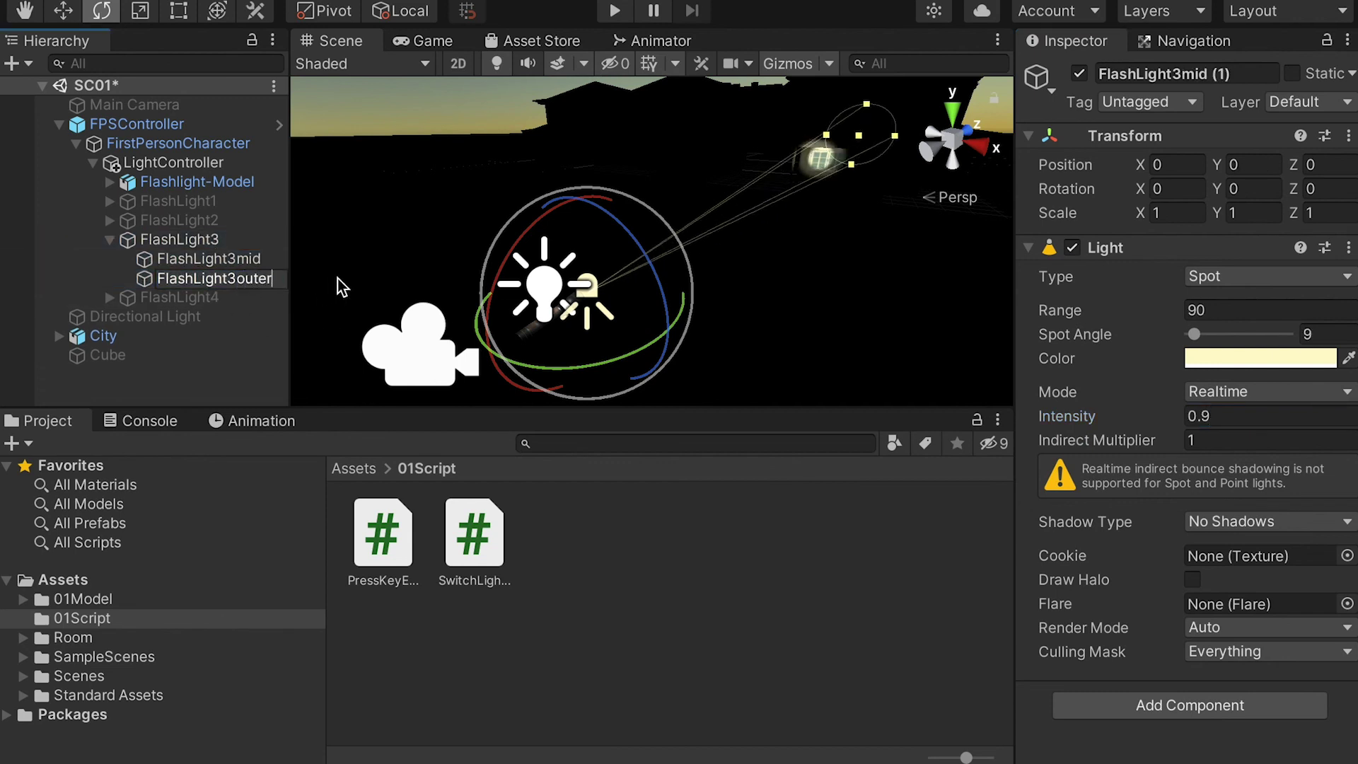
{"action": "key", "text": "Return"}
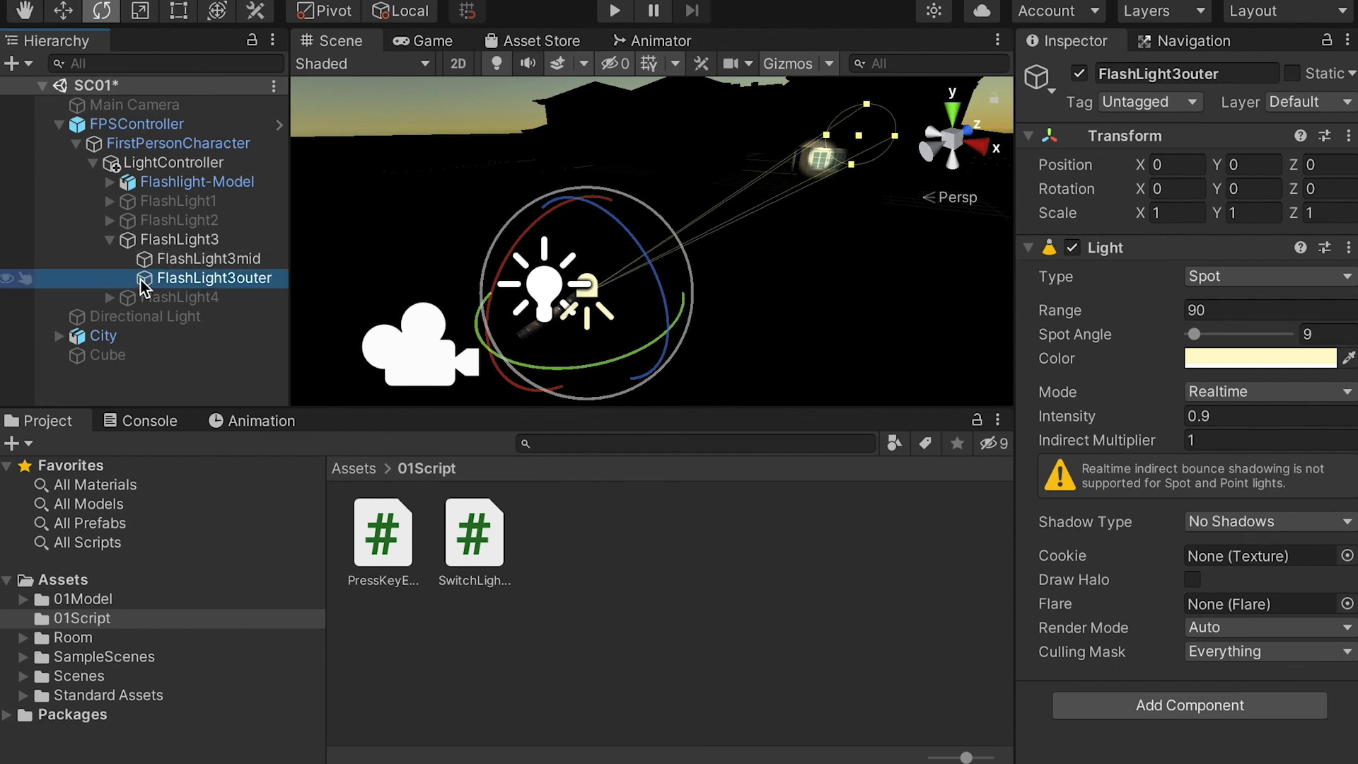
Step: Set FlashLight3outer's spot angle to 15, range to 80 and intensity to 0.5
{"action": "left_click", "coordinate": [1319, 334]}
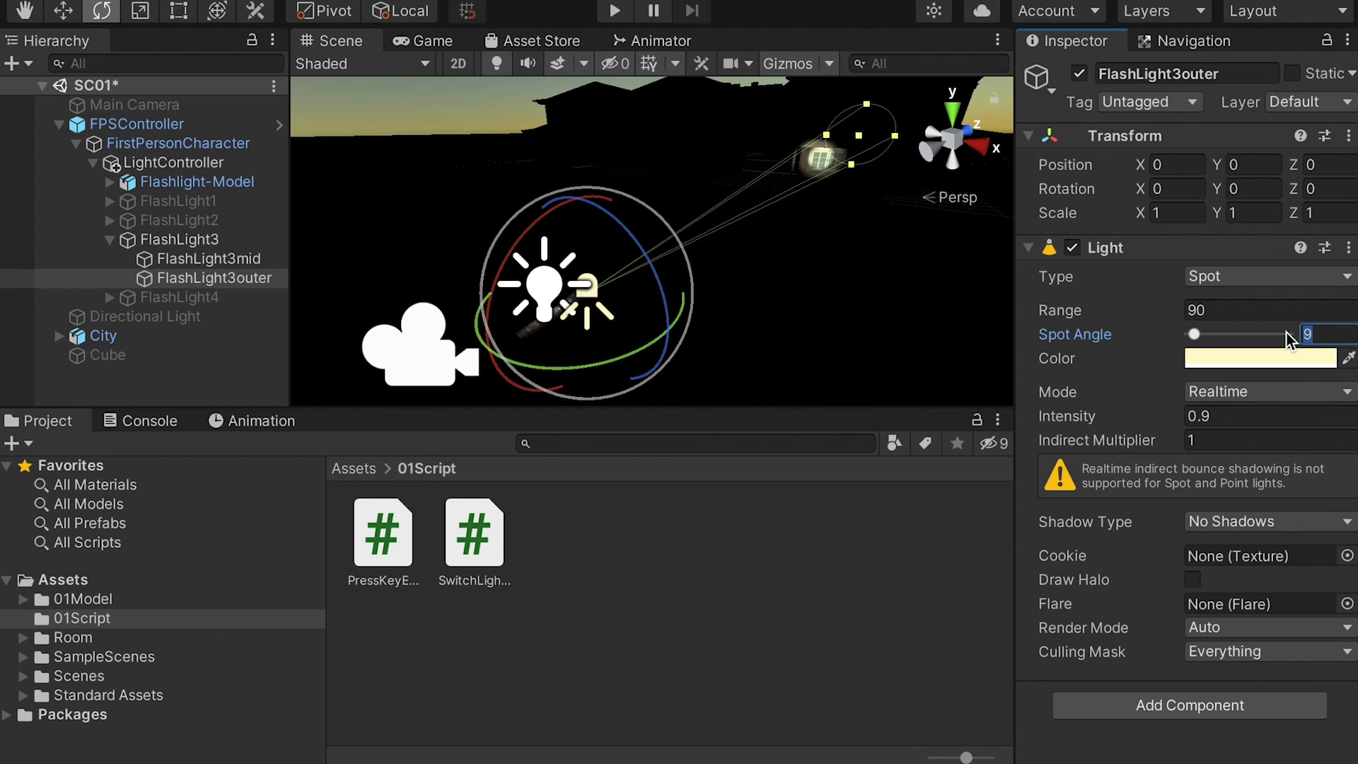
{"action": "type", "text": "12"}
{"action": "left_click_drag", "start_coordinate": [1325, 327], "coordinate": [1312, 334]}
{"action": "type", "text": "5"}
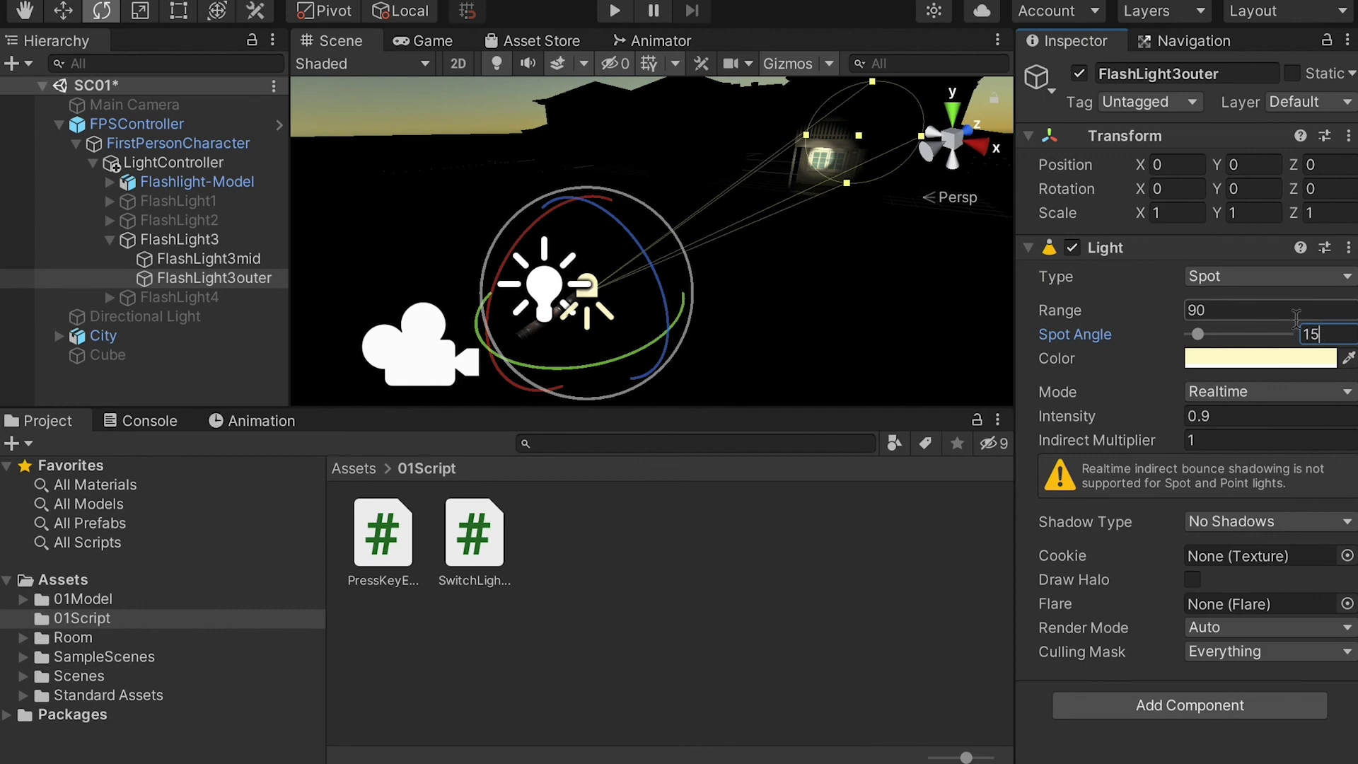
{"action": "left_click", "coordinate": [1197, 310]}
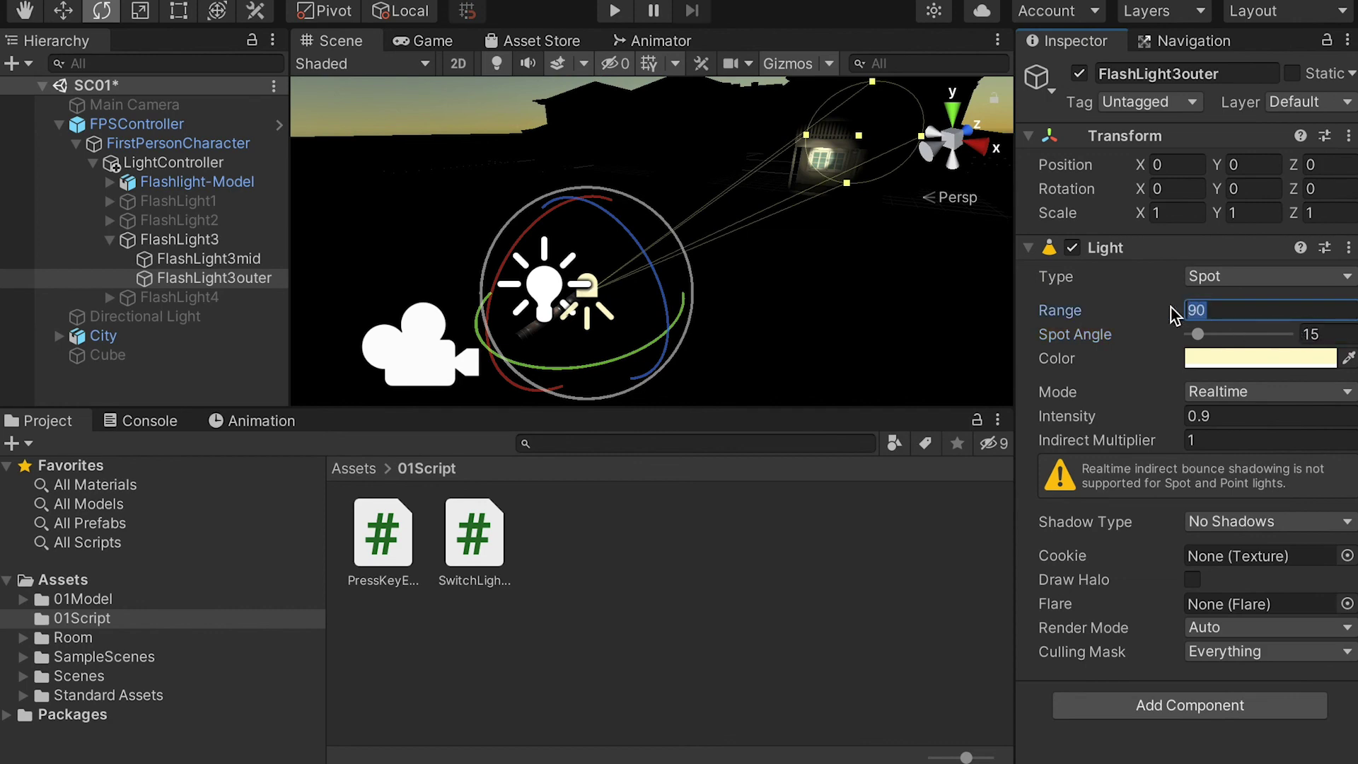
{"action": "type", "text": "8"}
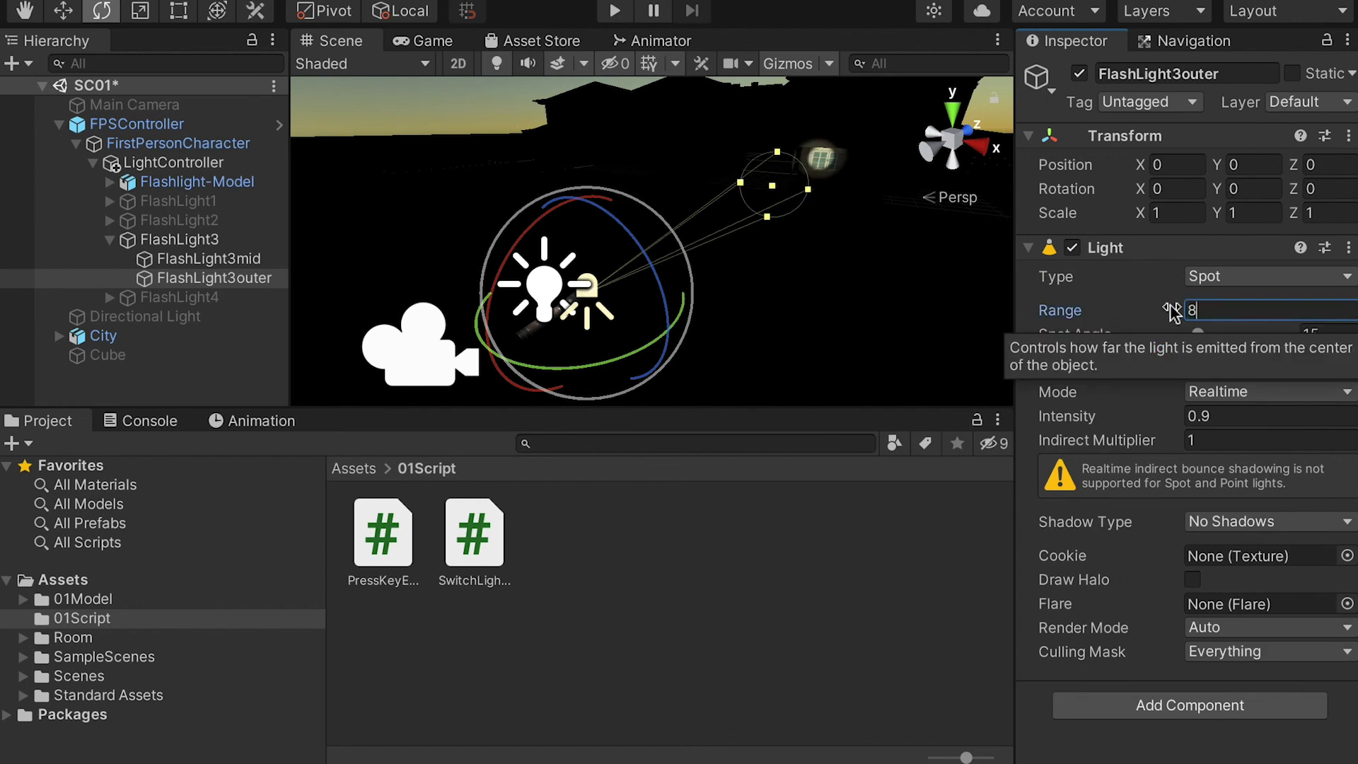
{"action": "type", "text": "0"}
{"action": "left_click", "coordinate": [1213, 417]}
{"action": "left_click_drag", "start_coordinate": [1212, 418], "coordinate": [1202, 418]}
{"action": "type", "text": "4"}
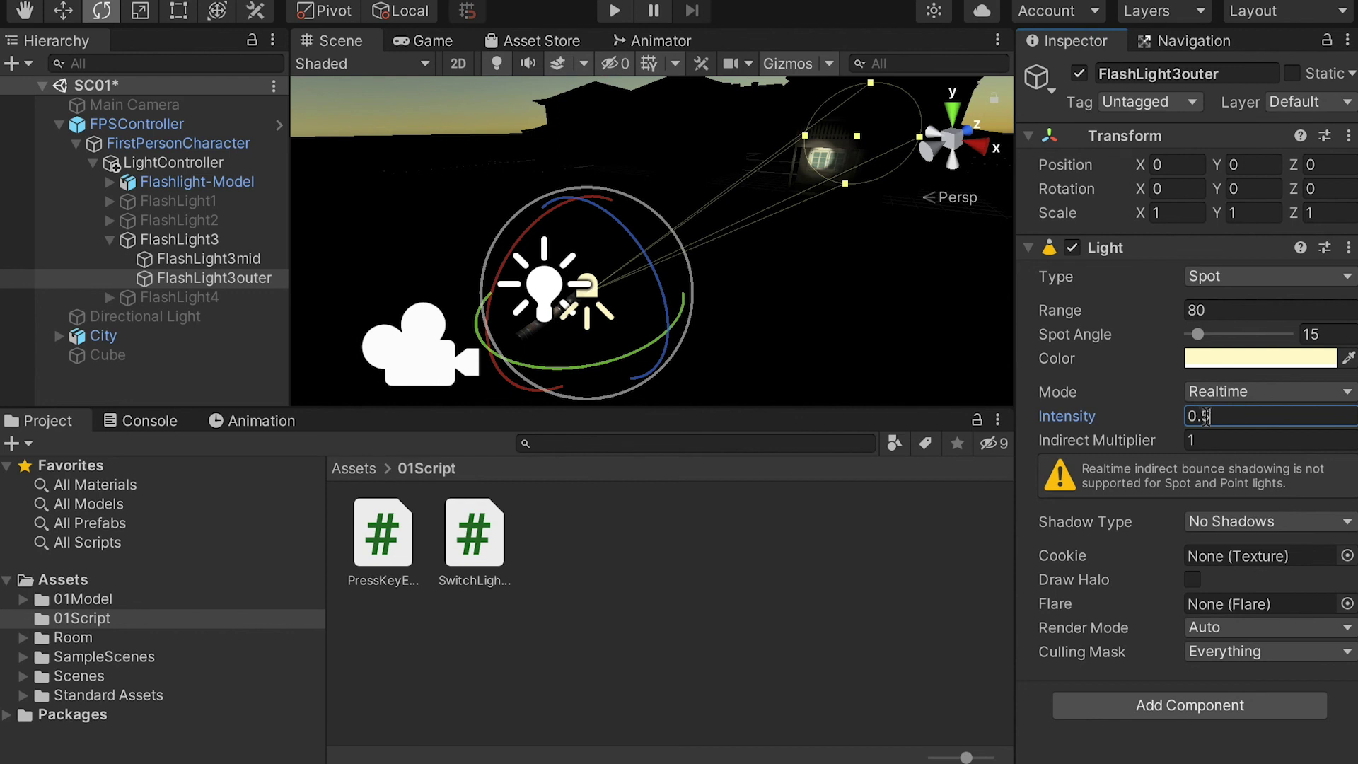
Step: Collapse FlashLight3's hierarchy and run the scene in play mode
{"action": "left_click", "coordinate": [190, 240]}
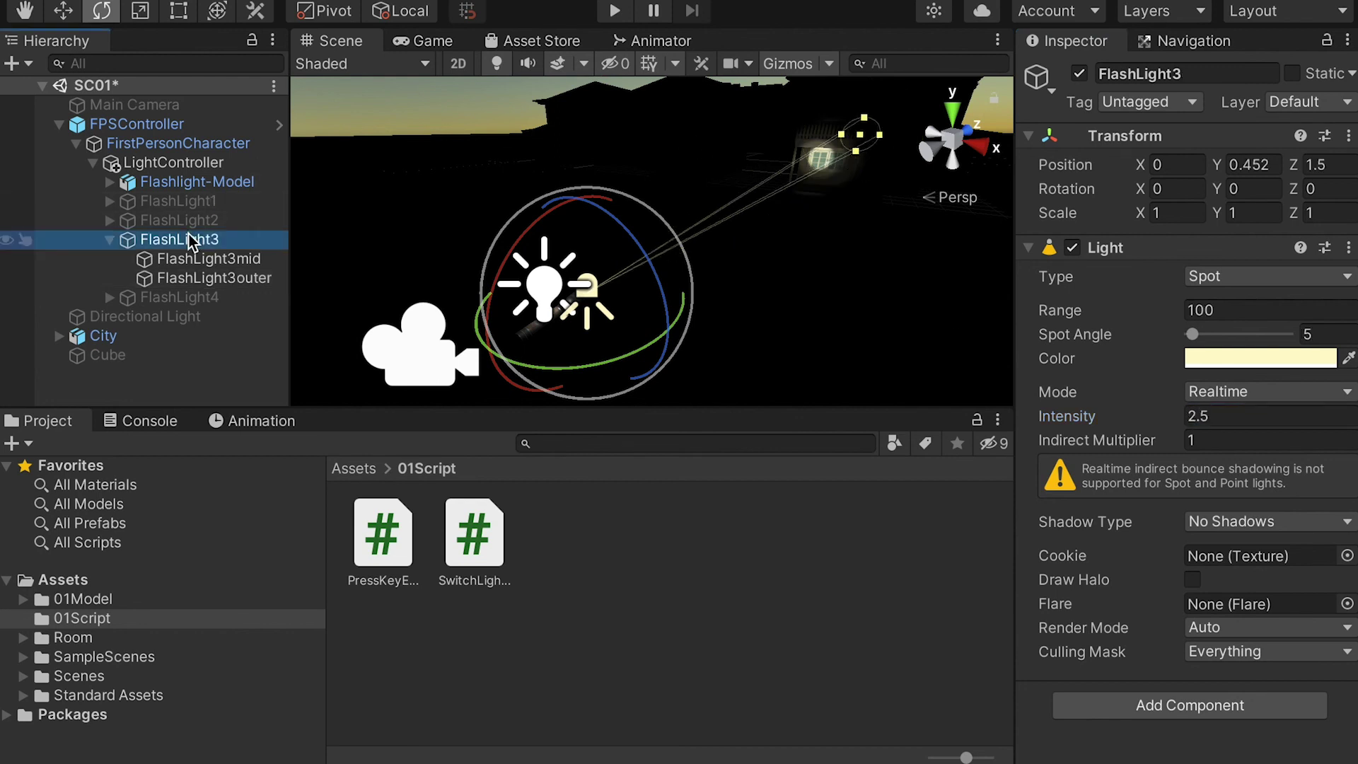
{"action": "left_click", "coordinate": [111, 241]}
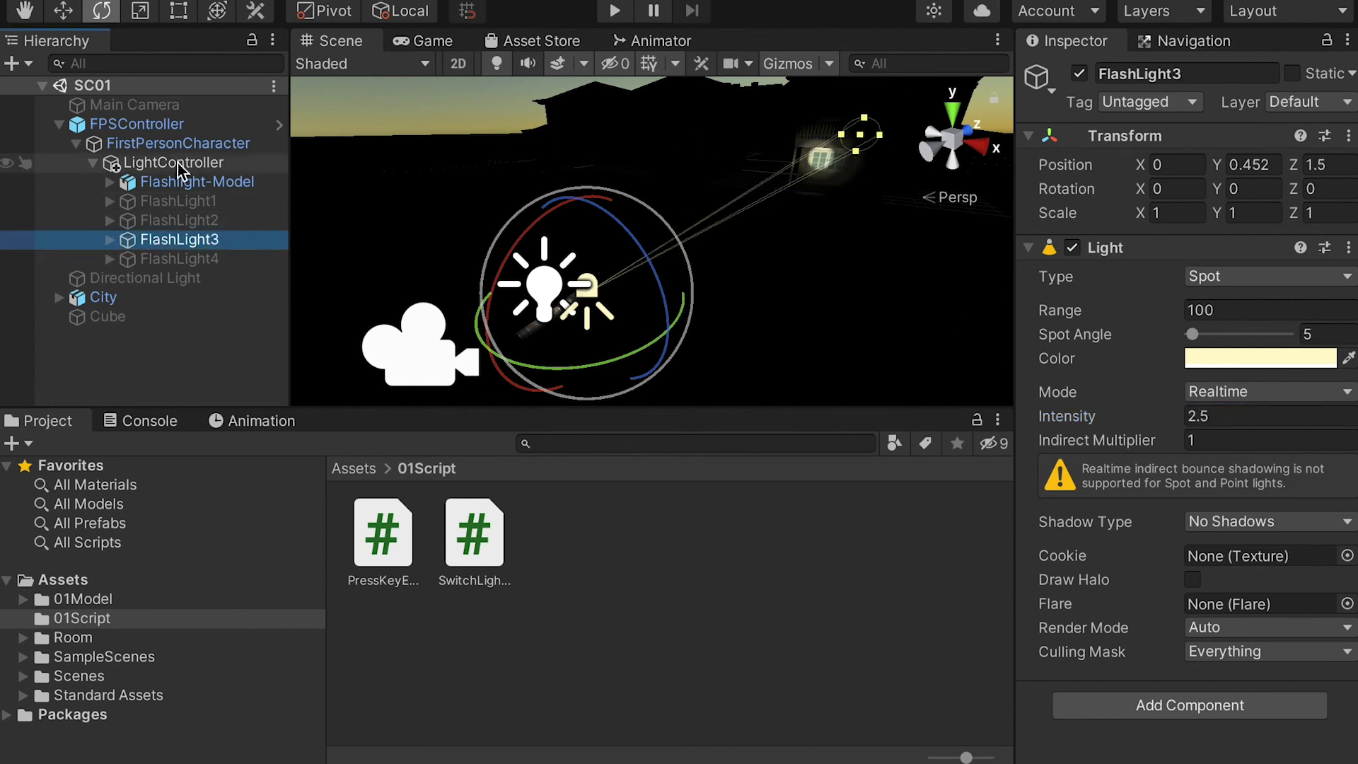
{"action": "left_click", "coordinate": [615, 11]}
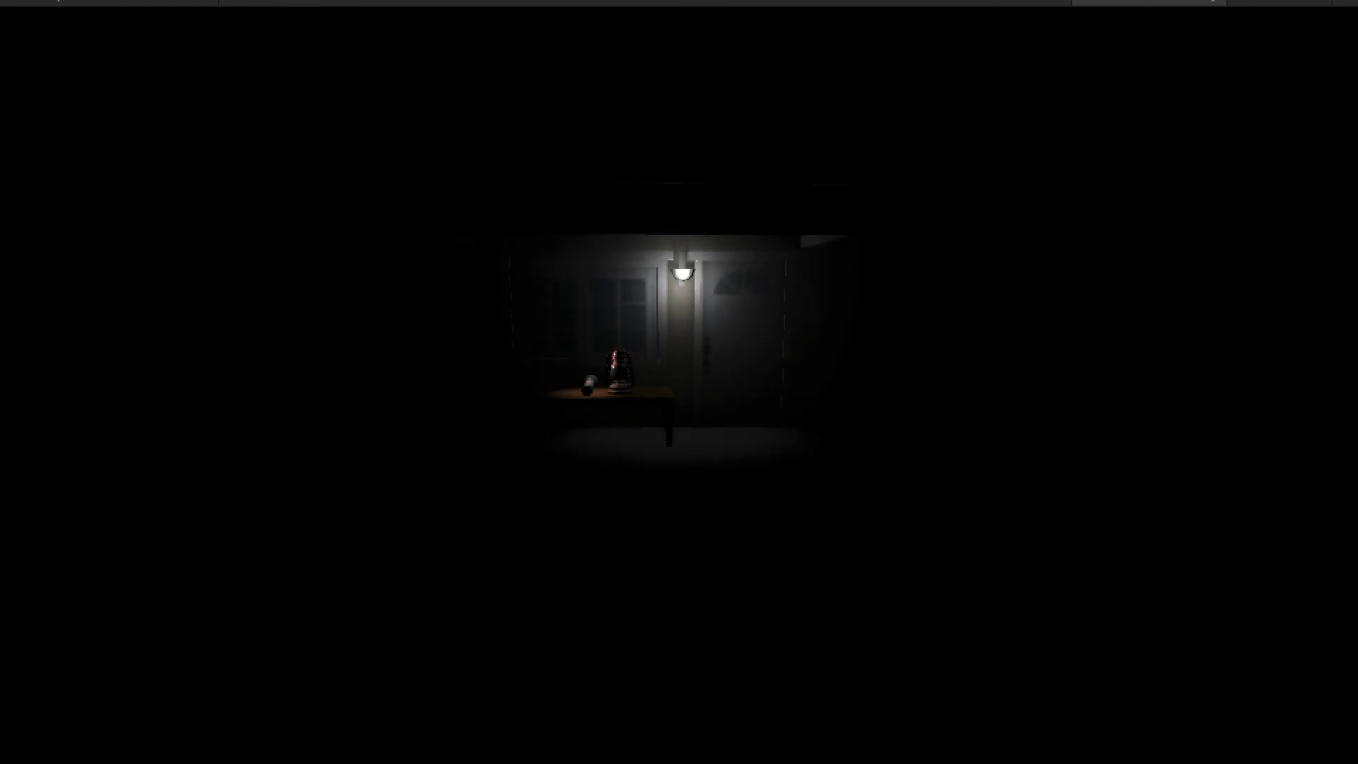
Step: Walk to the porch table, pick up the lights and test switching from flashlight 1 to lantern 2
{"action": "key", "text": "w"}
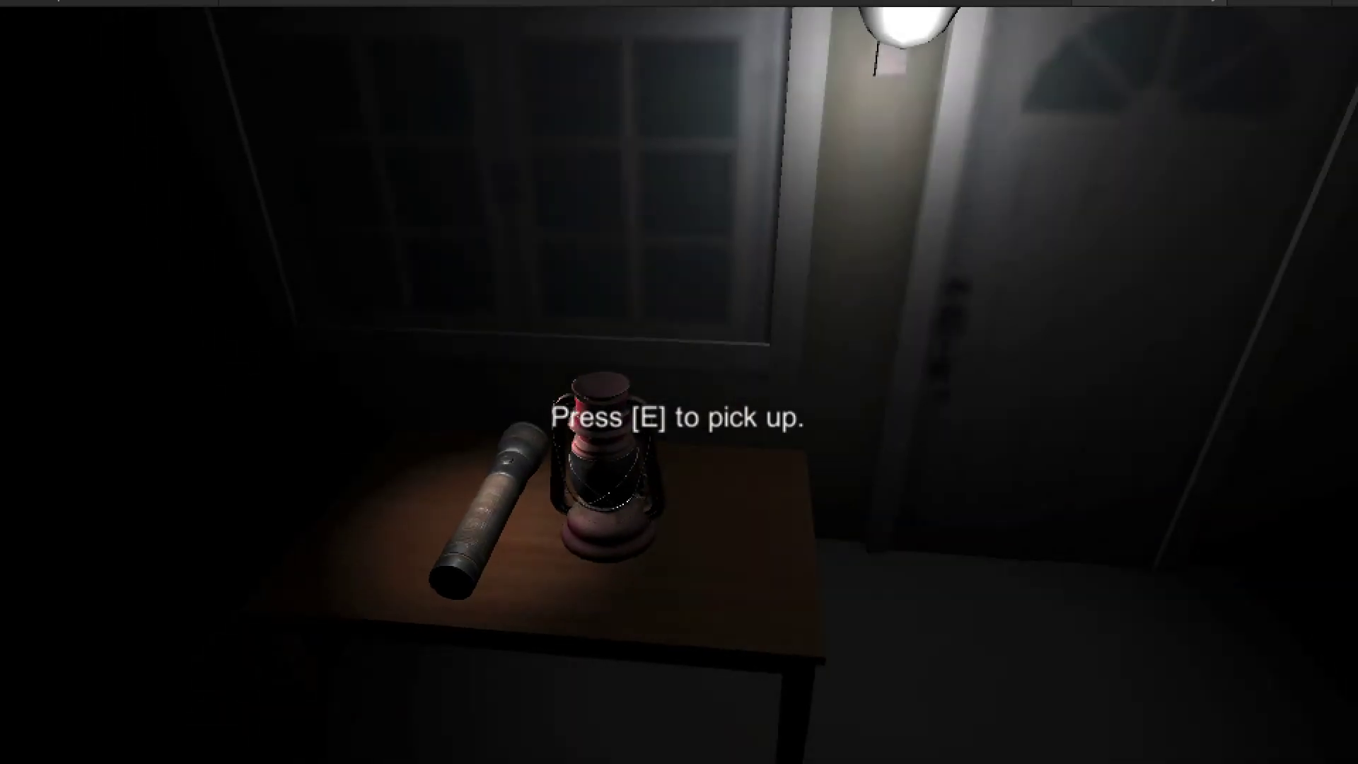
{"action": "key", "text": "e"}
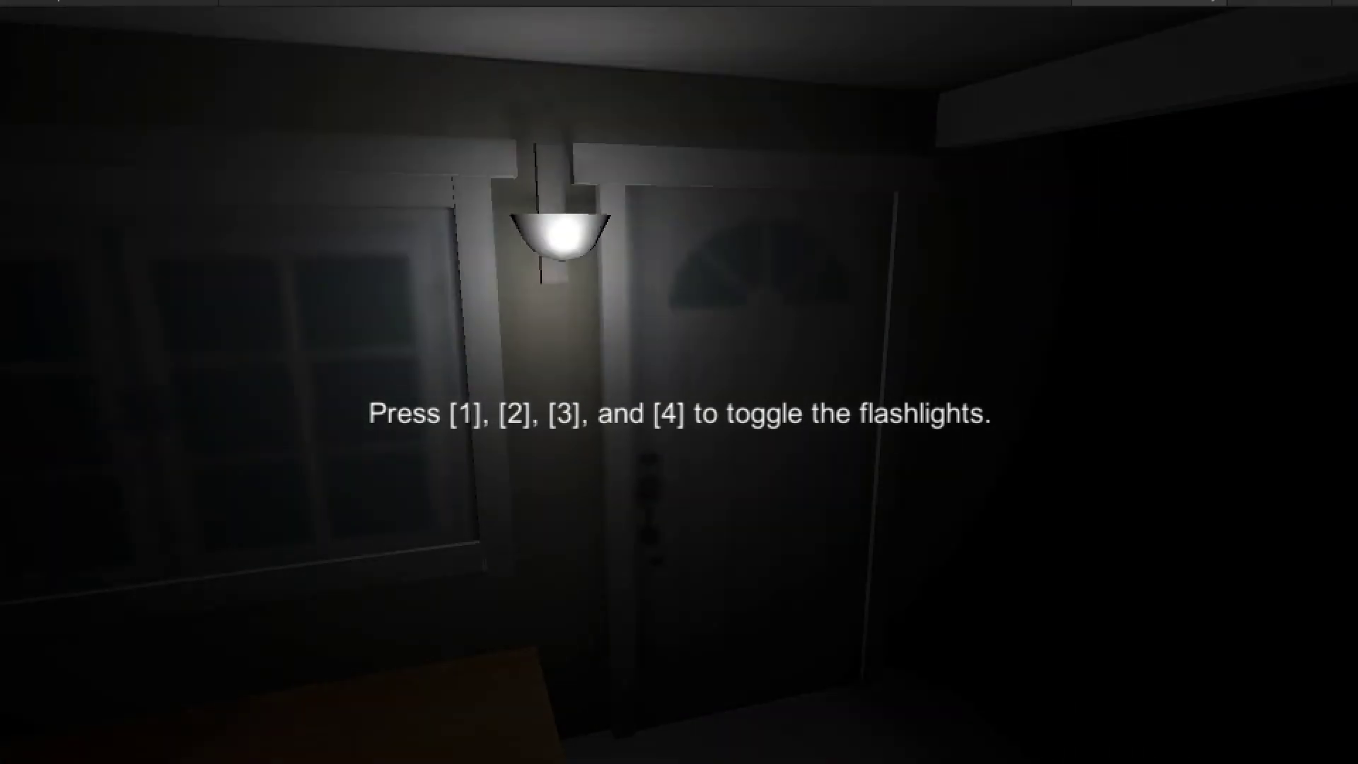
{"action": "key", "text": "1"}
{"action": "key", "text": "s"}
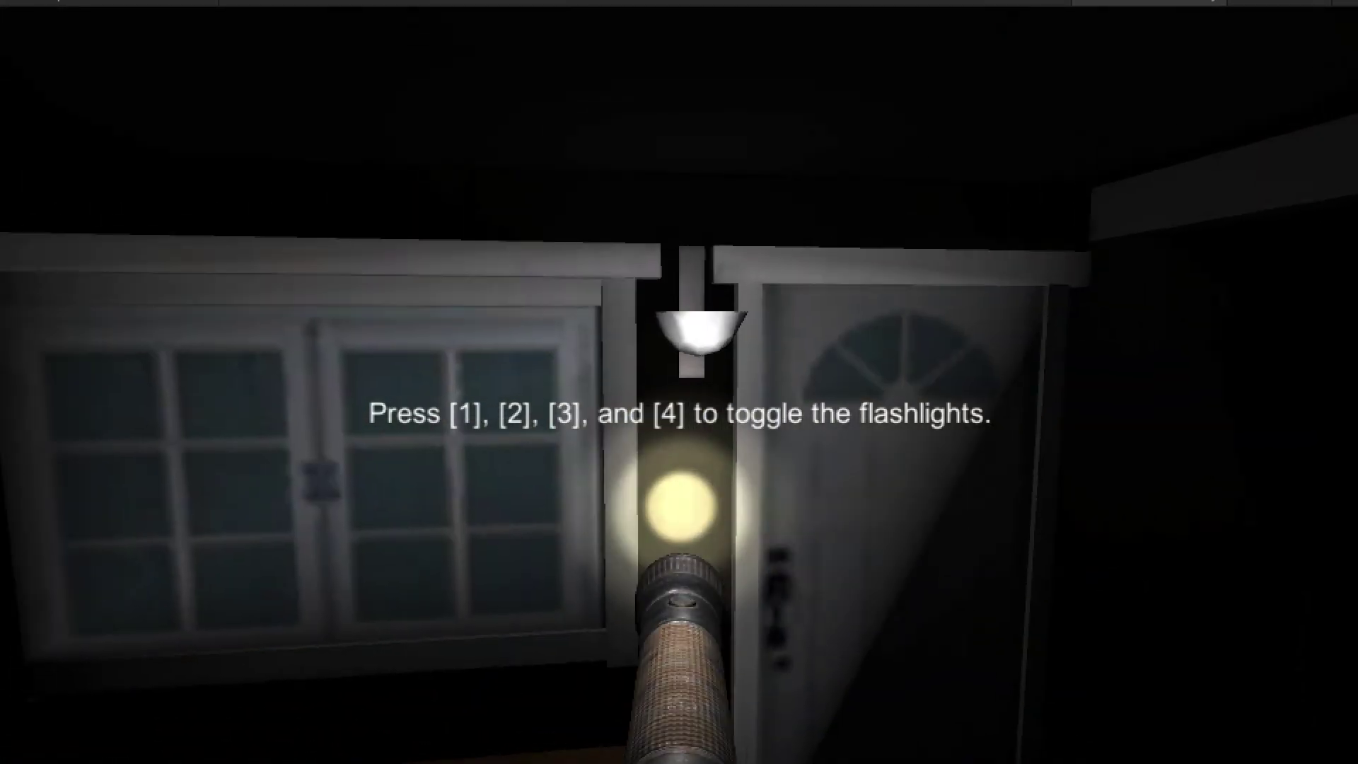
{"action": "key", "text": "2"}
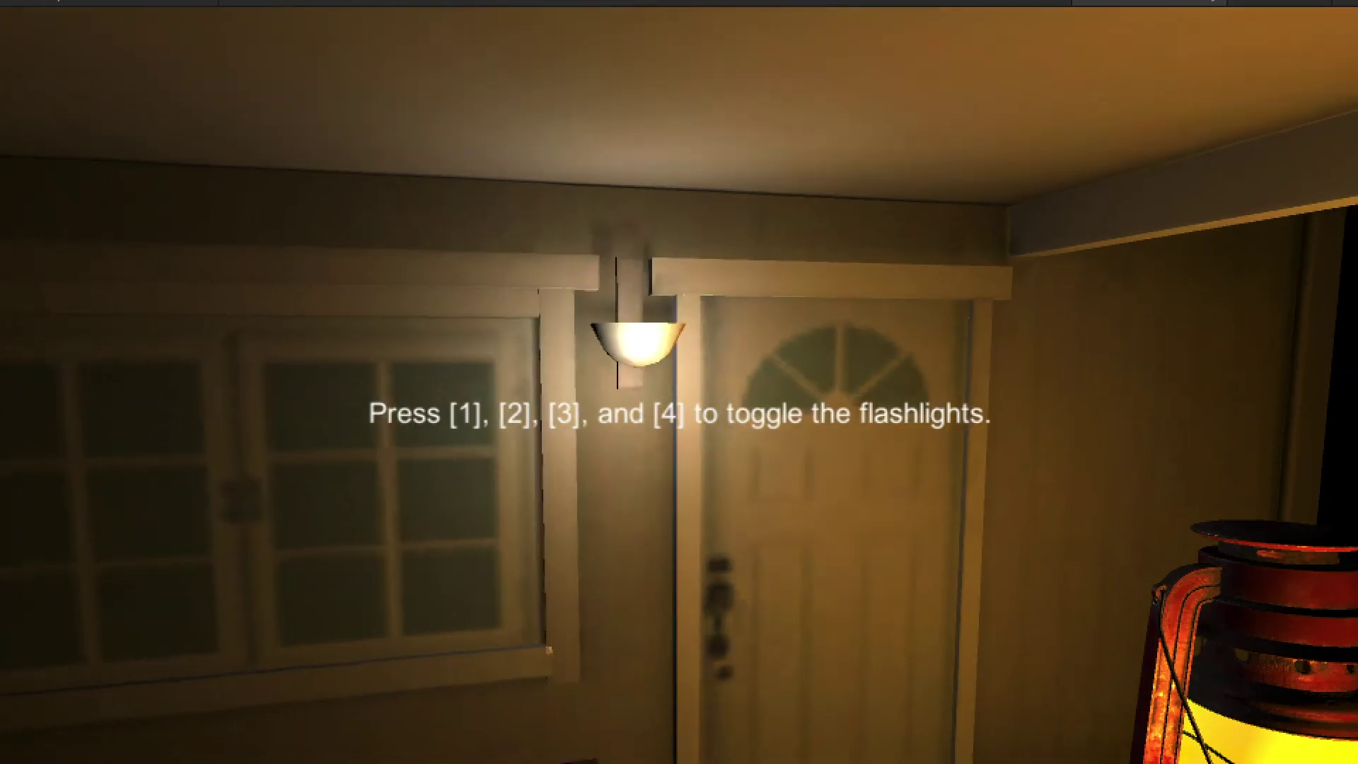
Step: Switch back to flashlight 1 and walk outside toward the balcony house to examine the beam's falloff
{"action": "key", "text": "1"}
{"action": "key", "text": "w"}
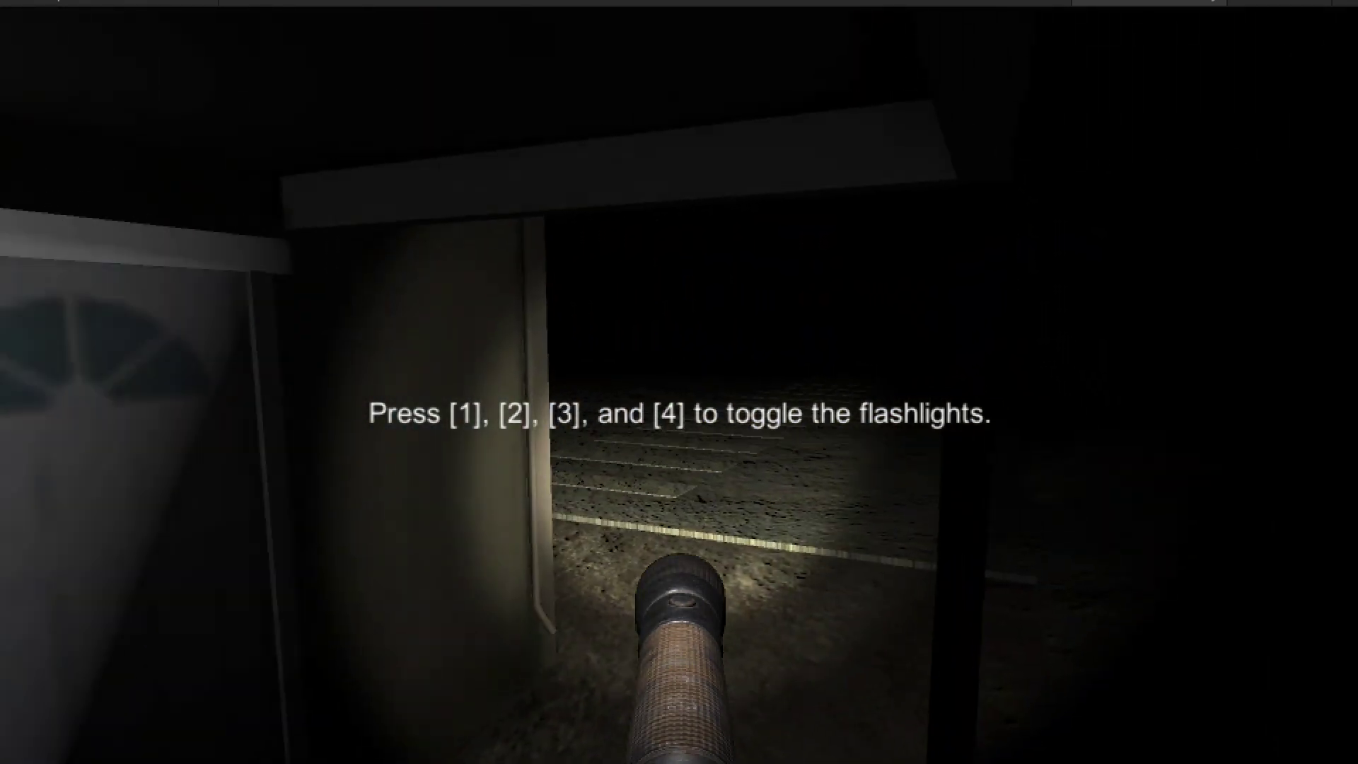
{"action": "key", "text": "w"}
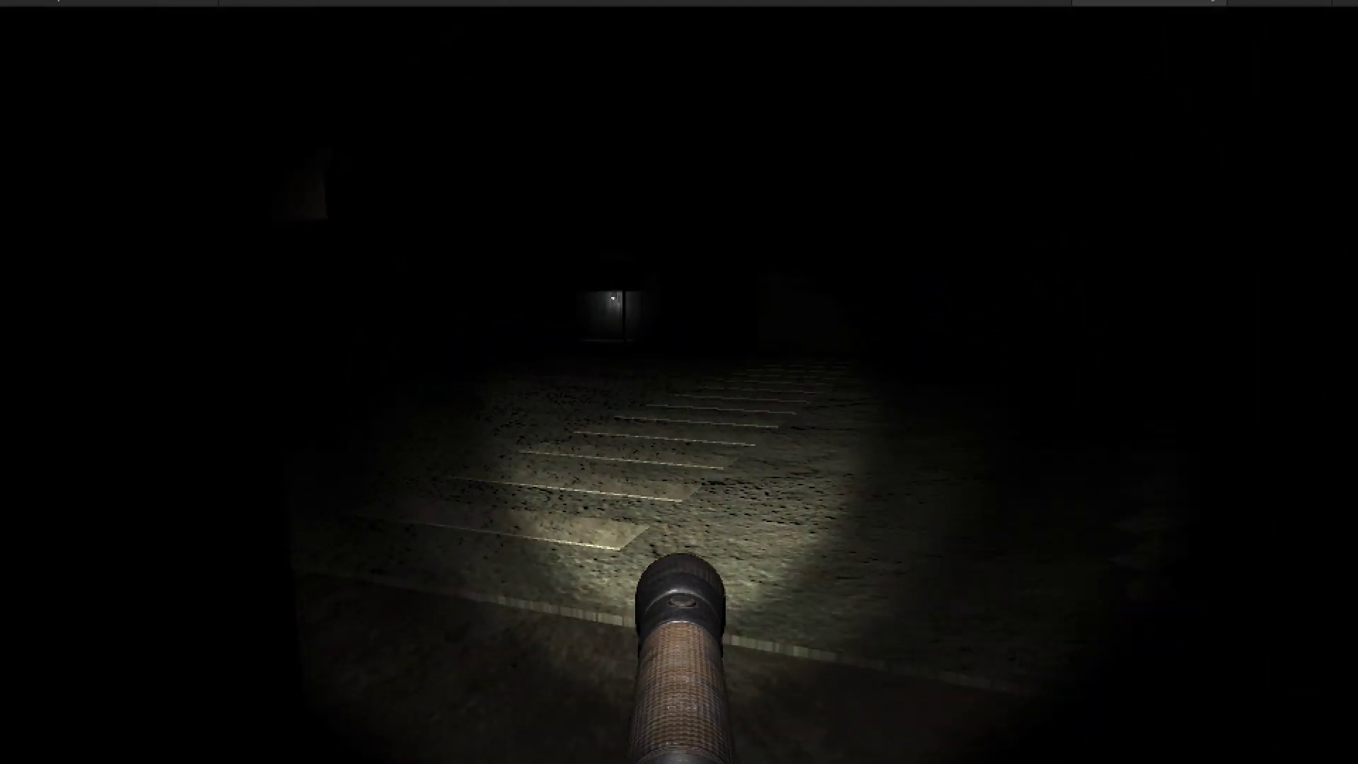
{"action": "key", "text": "w"}
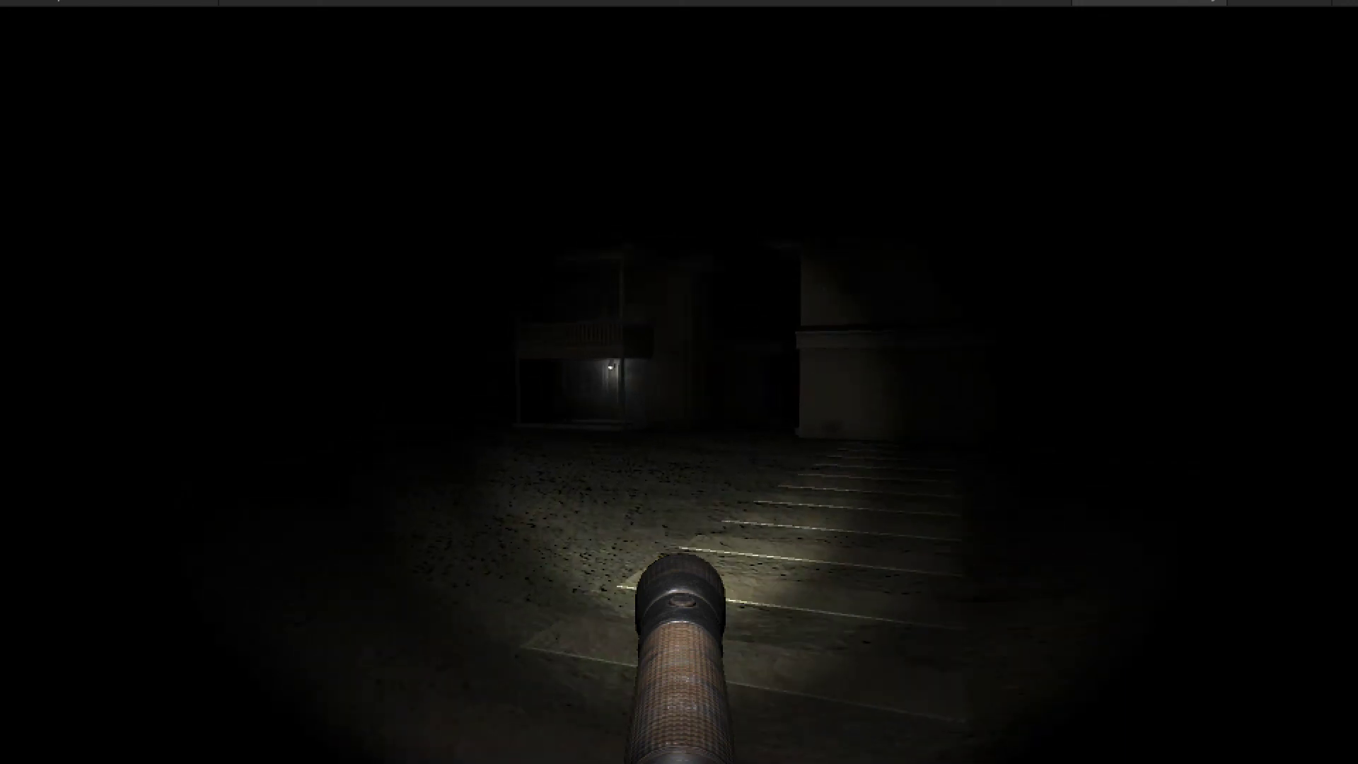
{"action": "key", "text": "w"}
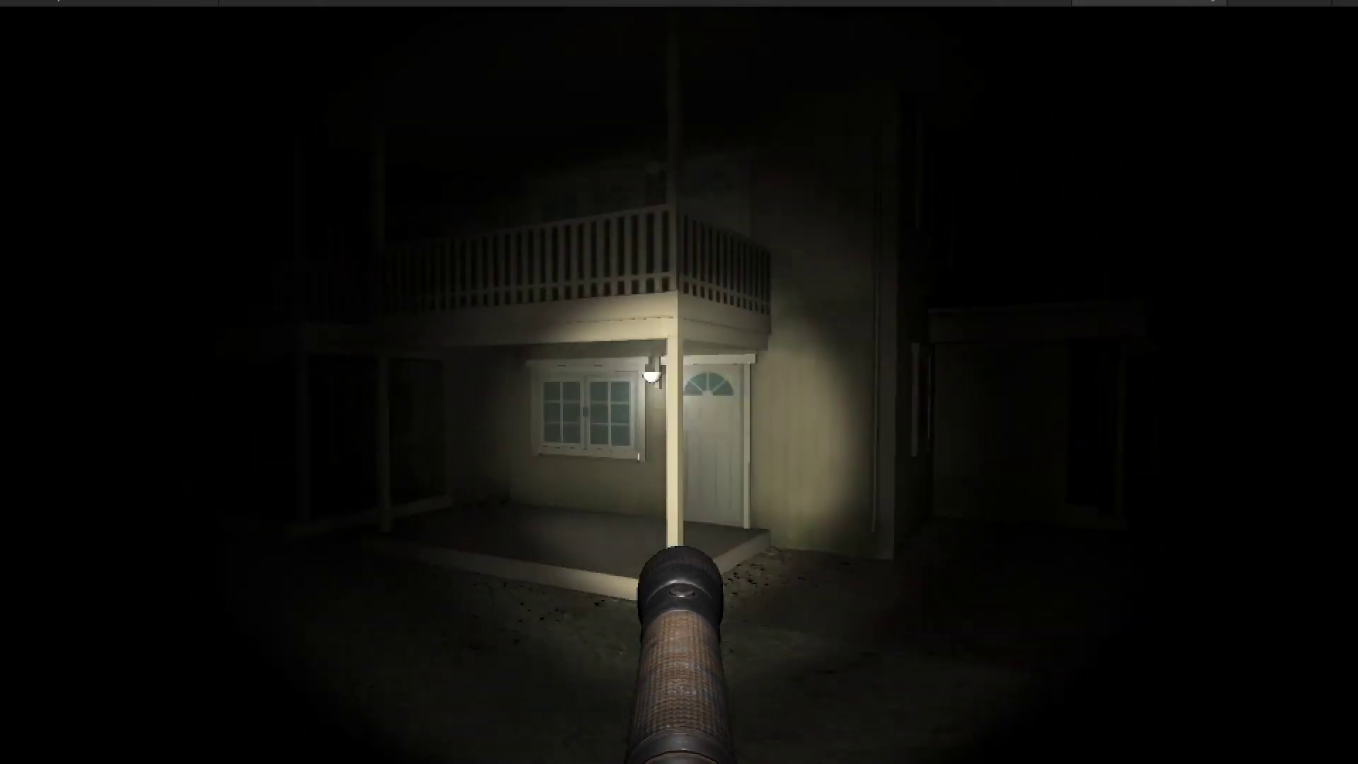
{"action": "key", "text": "w"}
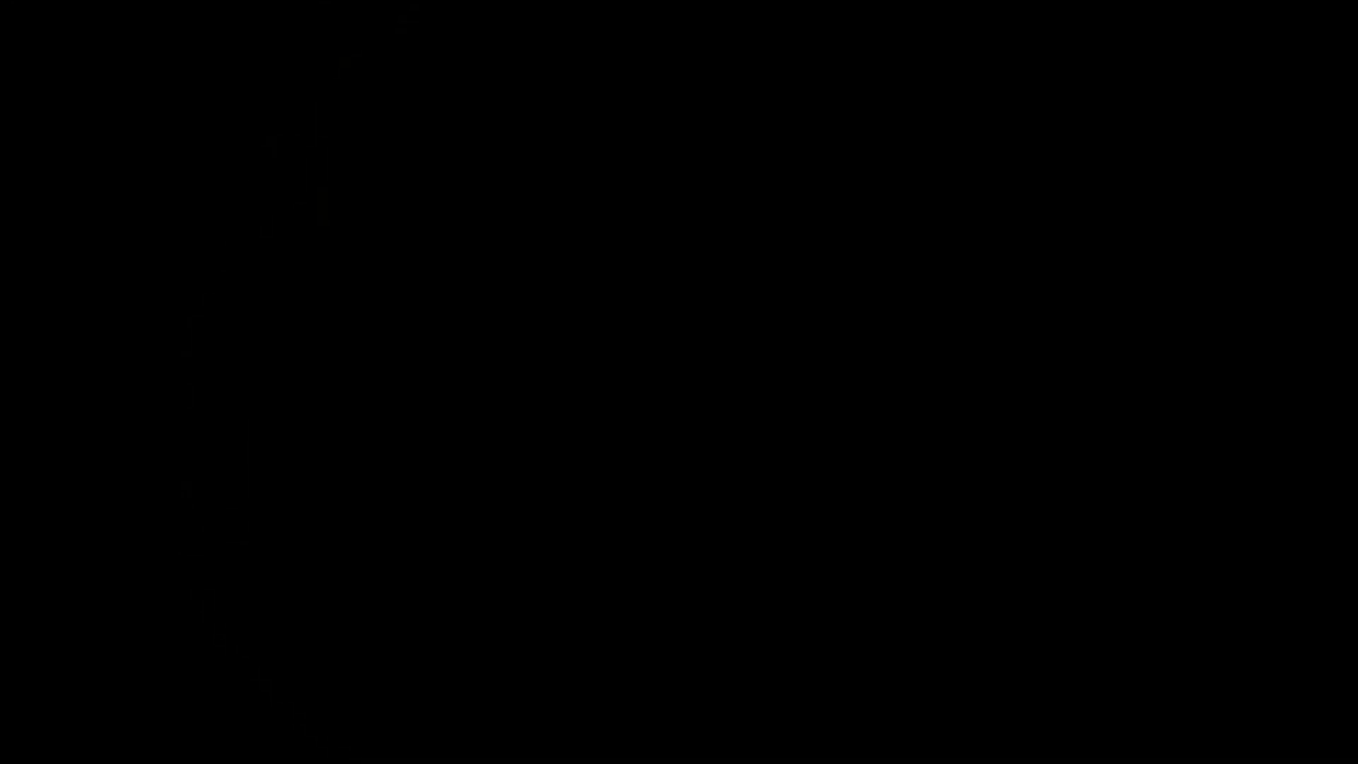